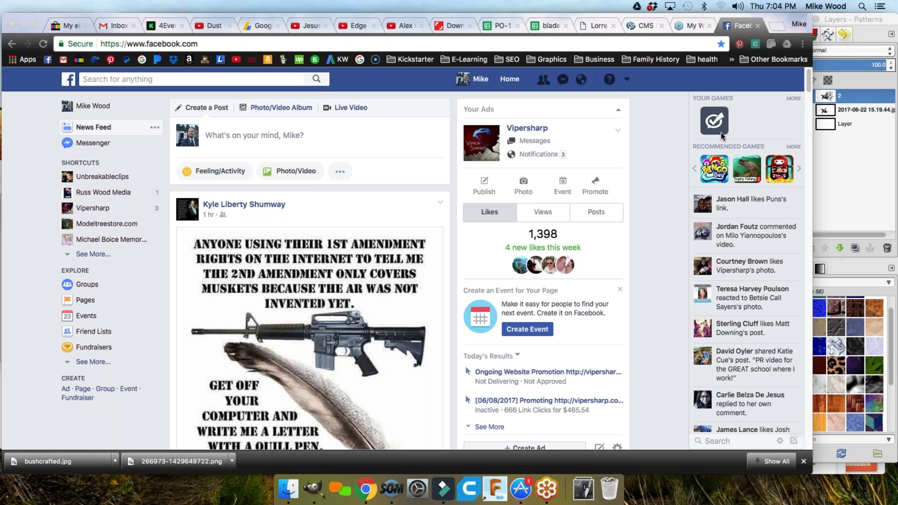
# - Open the Vipersharp business page on Facebook from the shortcuts
pyautogui.click(103, 211)
pyautogui.click(94, 213)
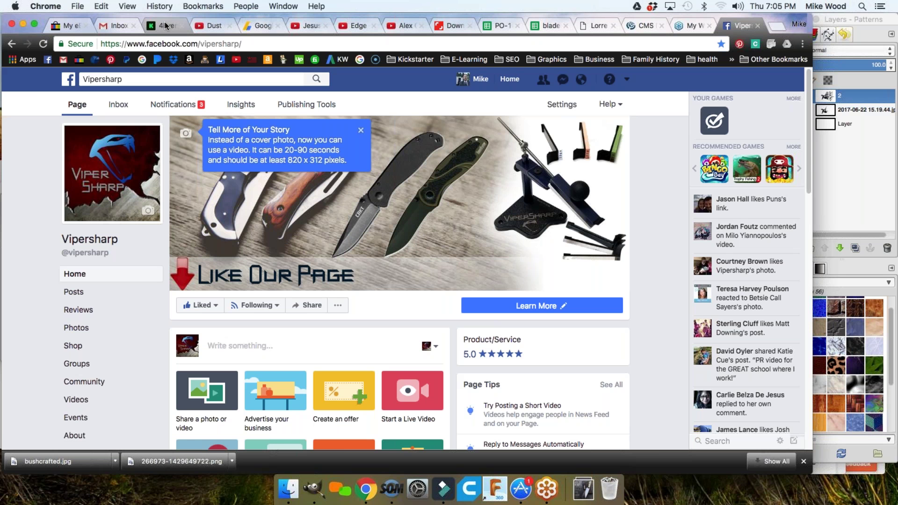
# - Open StatCounter in place of the AdSense report and log in with the prefilled account credentials
pyautogui.click(211, 27)
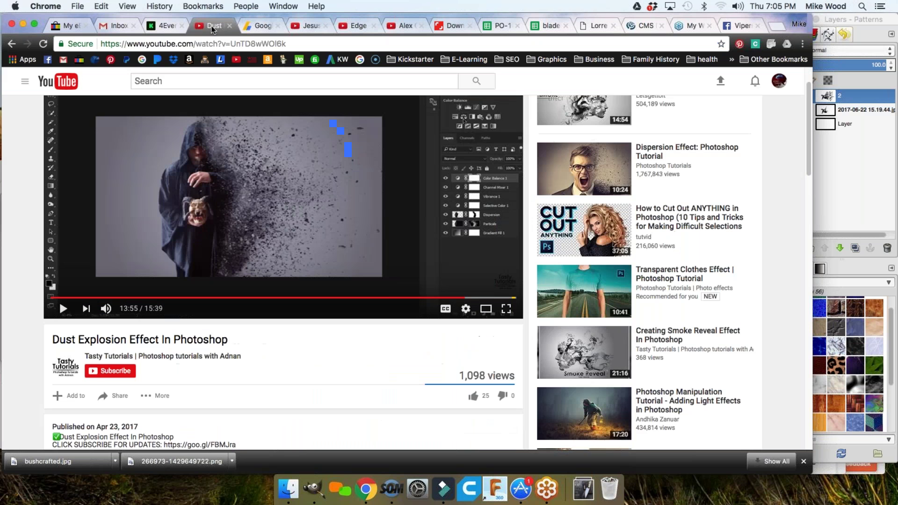
pyautogui.click(254, 25)
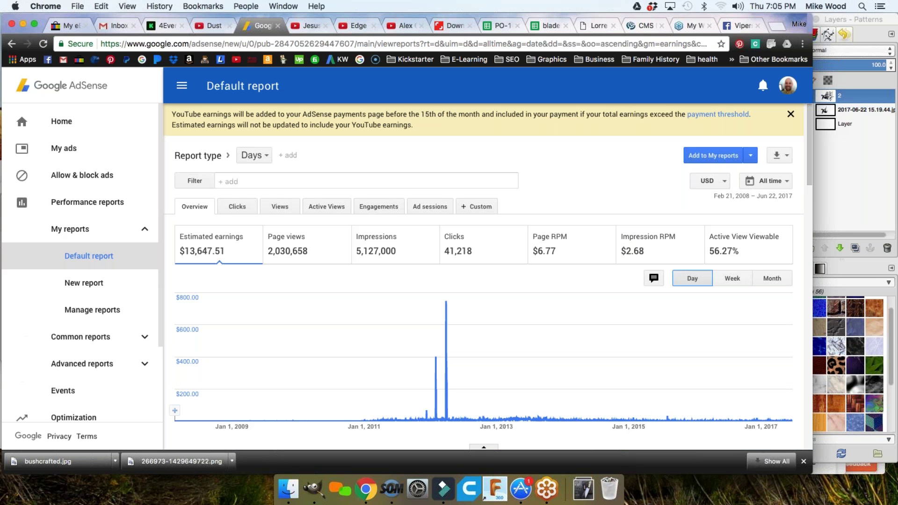
pyautogui.click(95, 60)
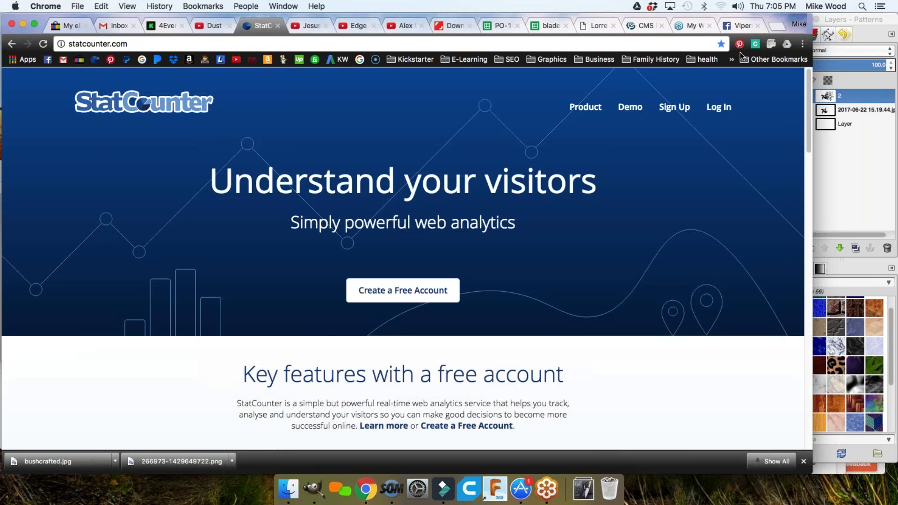
pyautogui.click(726, 110)
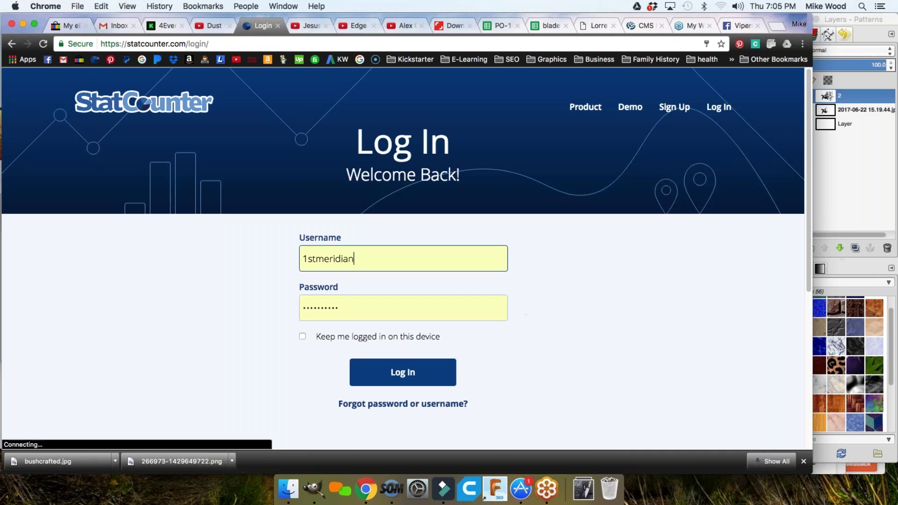
pyautogui.click(400, 372)
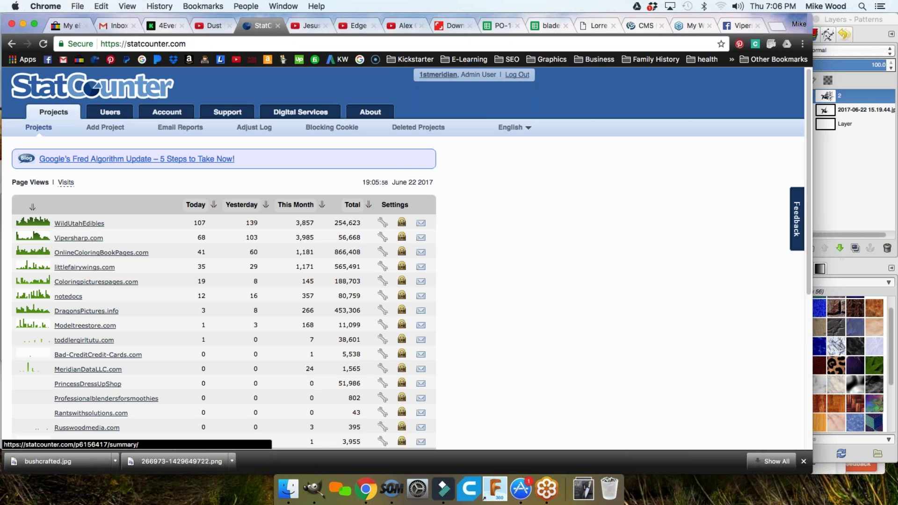
# - Review the WildUtahEdibles project's summary stats and return to the StatCounter project list
pyautogui.click(88, 225)
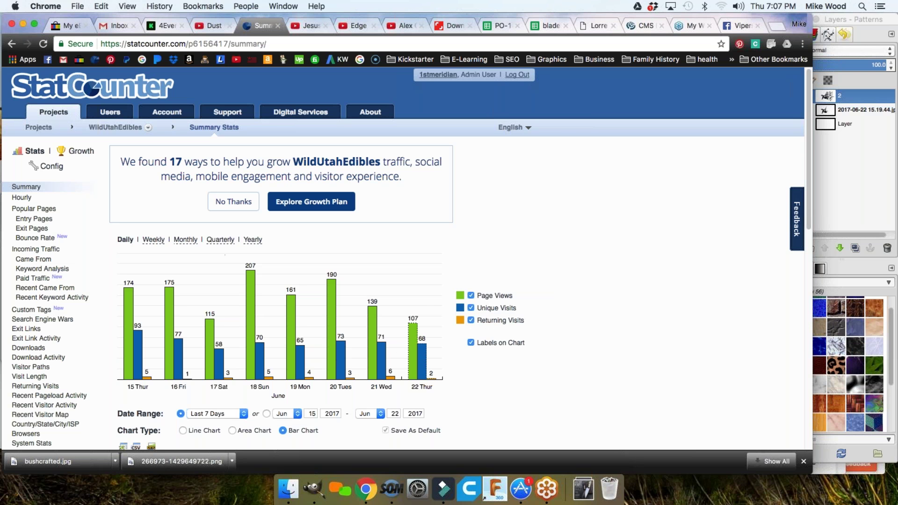
pyautogui.click(12, 44)
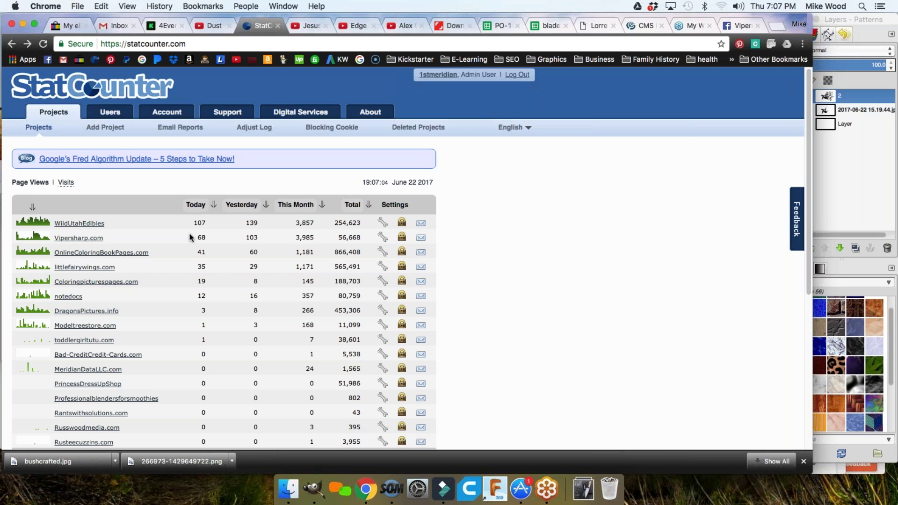
# - Load vipersharp.com/wp-admin in place of the Shutterstock download page and log in to WordPress with the prefilled credentials
pyautogui.click(754, 416)
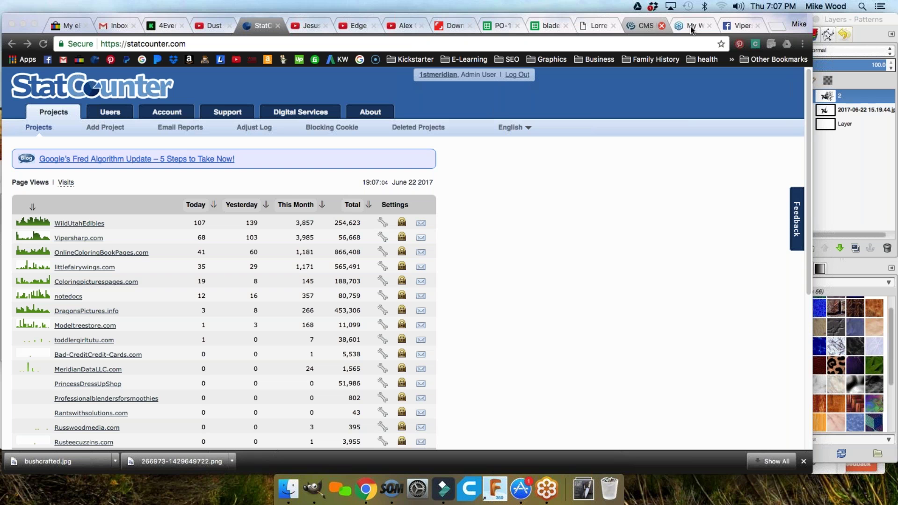
pyautogui.click(453, 27)
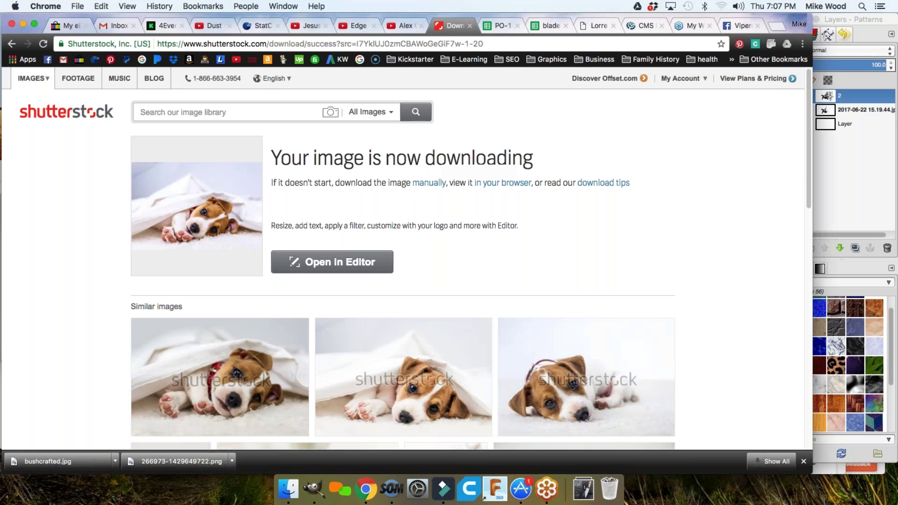
pyautogui.click(207, 42)
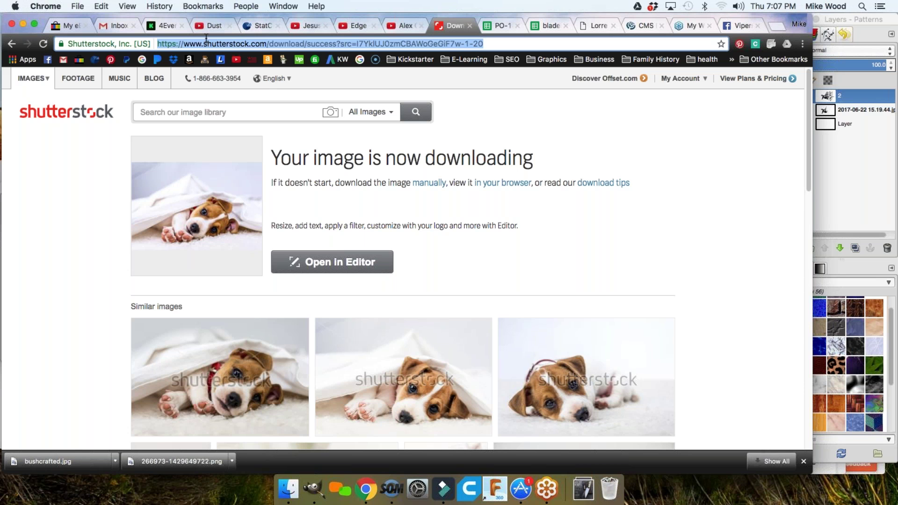
pyautogui.write('vipersharp.com')
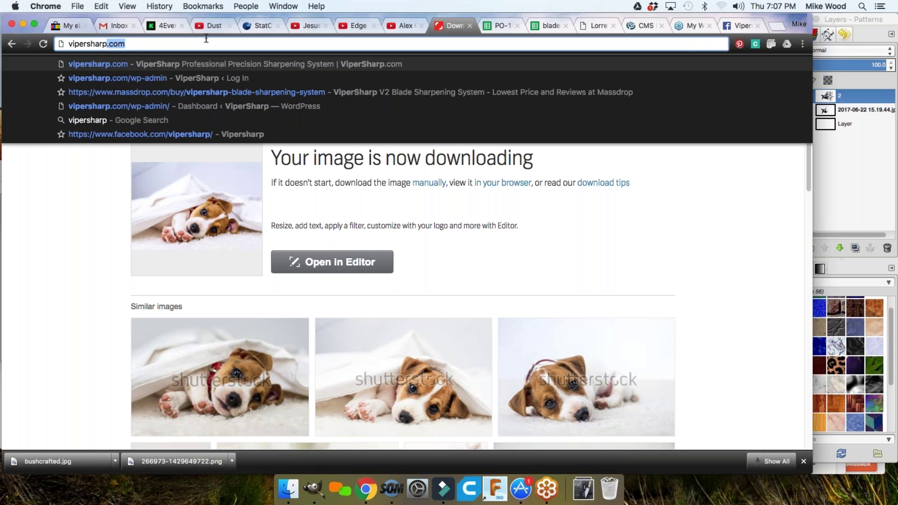
pyautogui.press('Down')
pyautogui.press('Return')
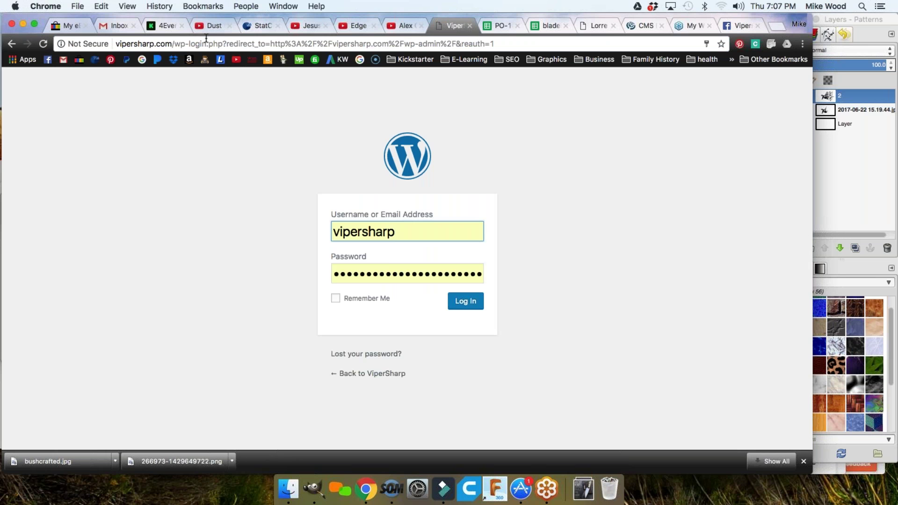
pyautogui.click(466, 303)
# - Return to StatCounter, open the Vipersharp.com summary stats and set the date range to Last 12 Weeks
pyautogui.click(261, 25)
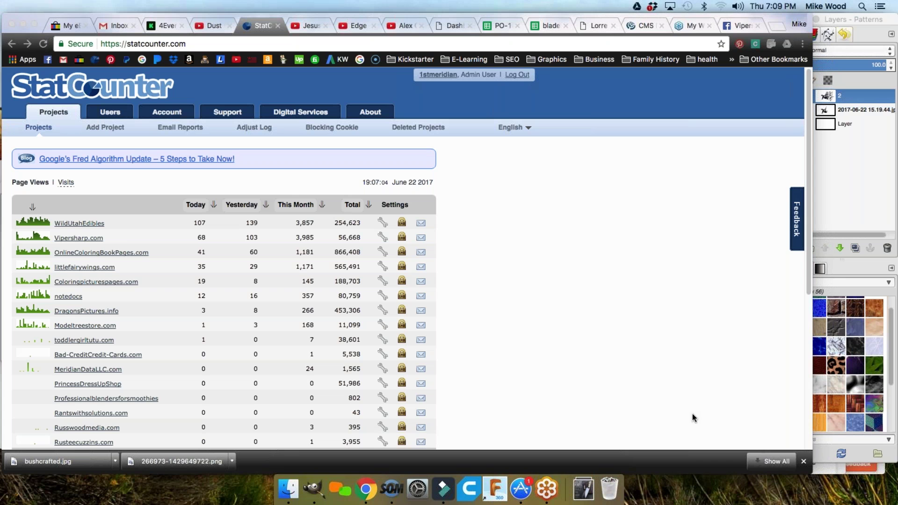
pyautogui.click(87, 238)
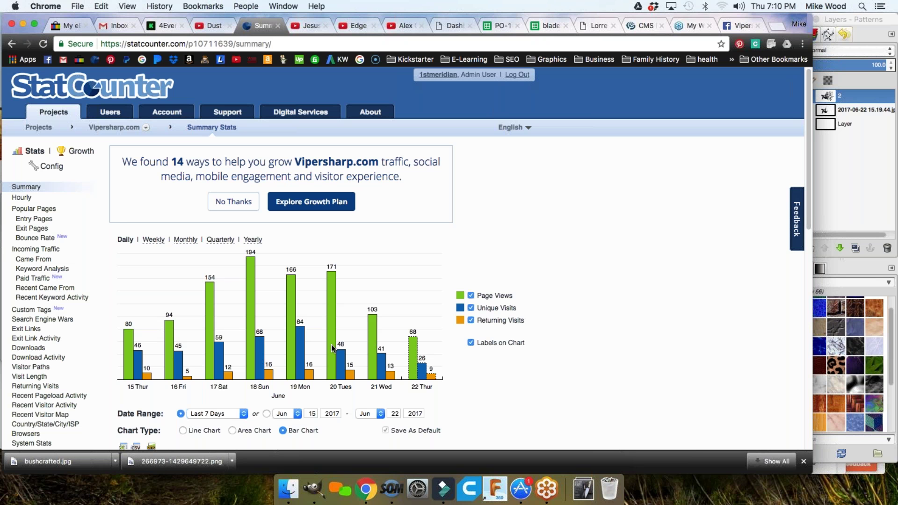
pyautogui.moveTo(400, 366)
pyautogui.scroll(-3, 254, 361)
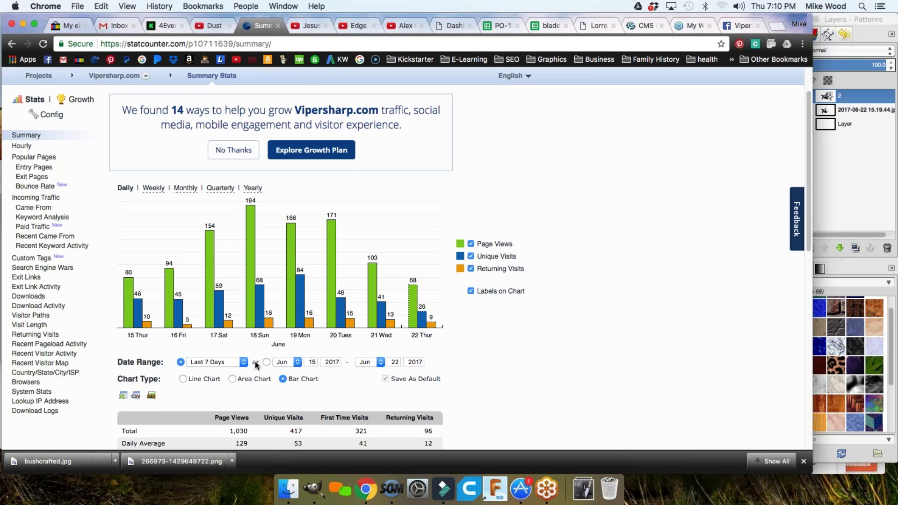
pyautogui.scroll(-1, 254, 361)
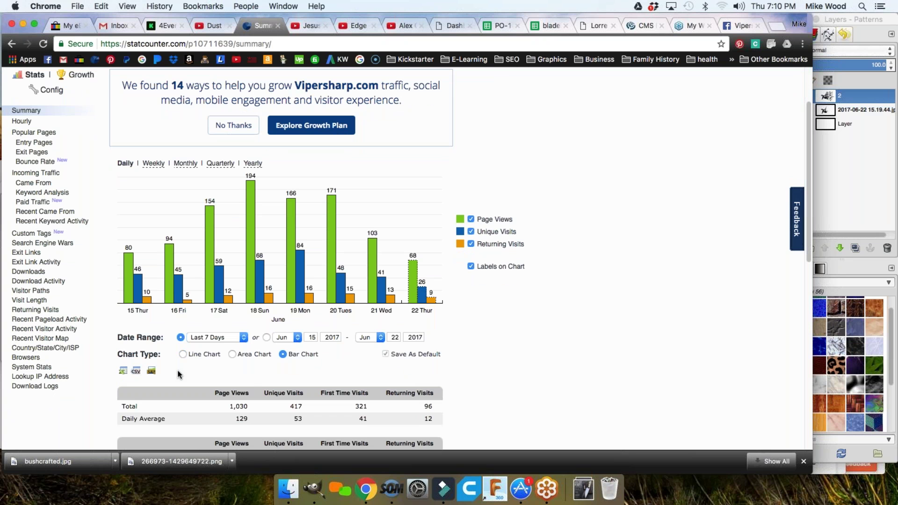
pyautogui.click(244, 339)
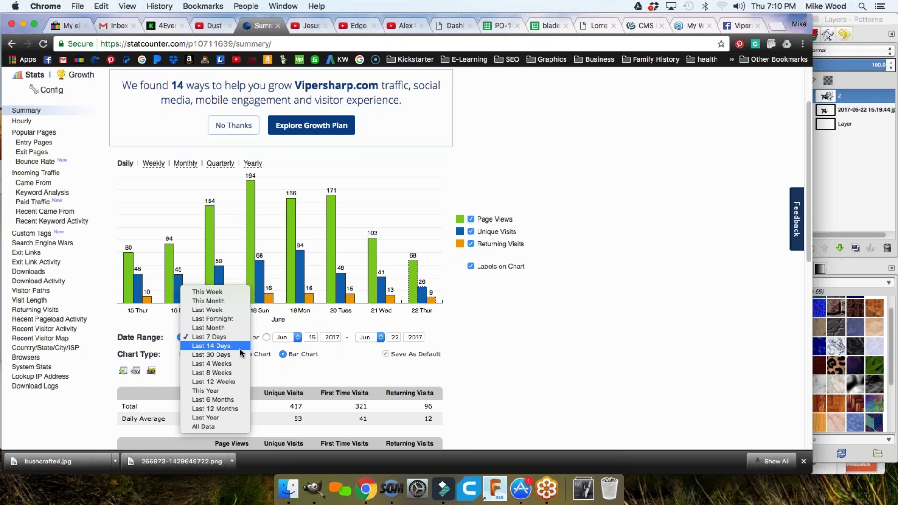
pyautogui.click(225, 382)
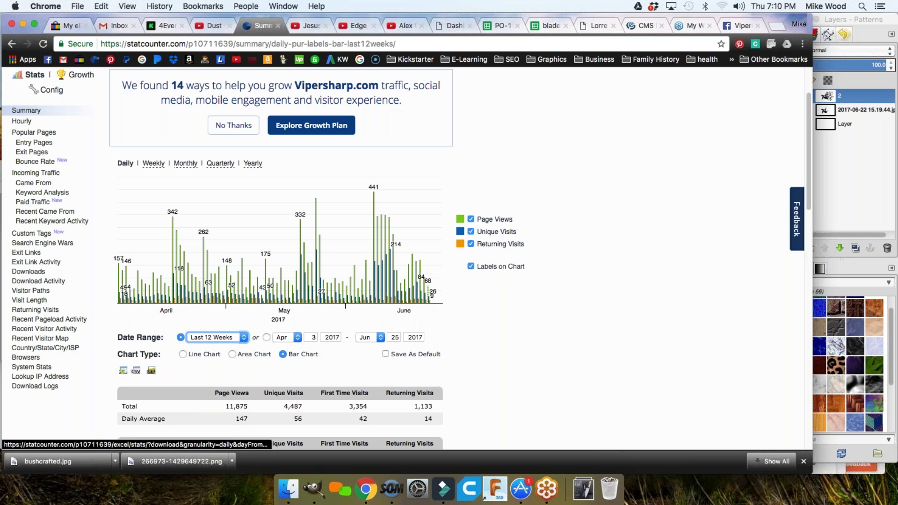
# - Export the Vipersharp.com summary stats as an Excel file and prefix its suggested file name with "Vipersharp-Stats-"
pyautogui.click(136, 371)
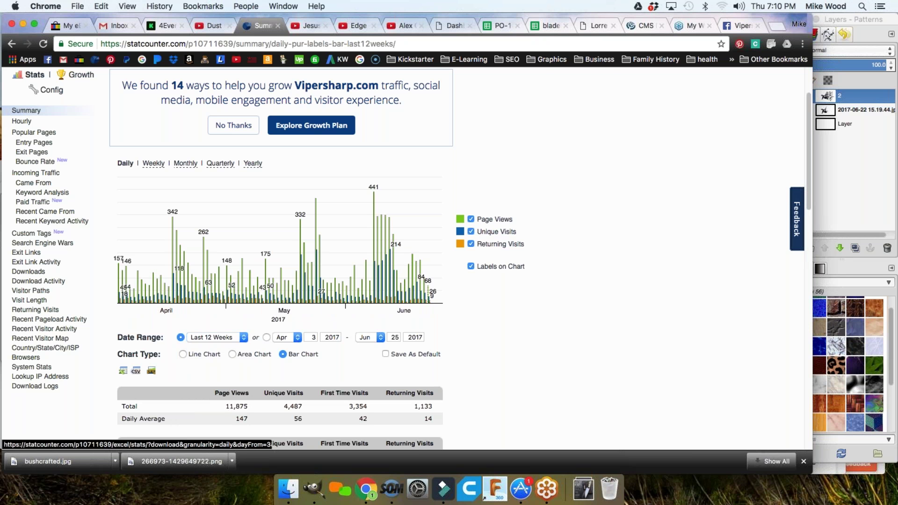
pyautogui.click(123, 372)
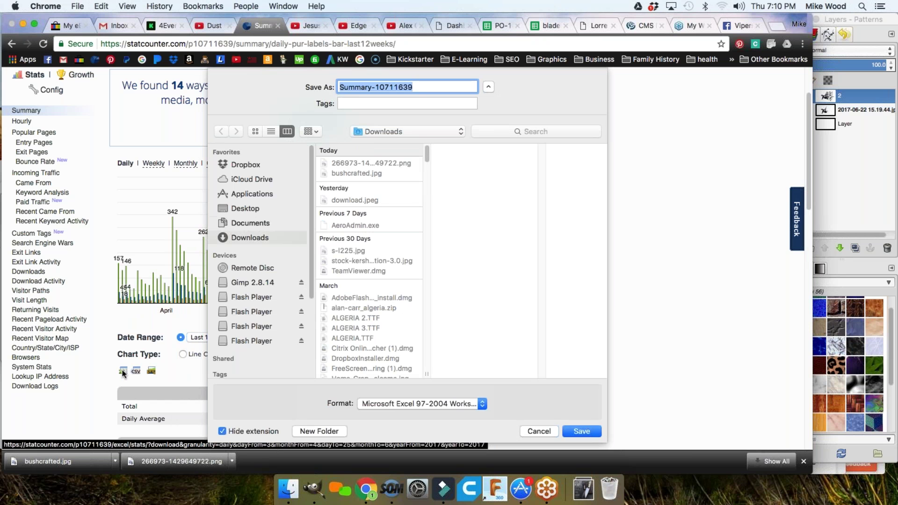
pyautogui.press('Right')
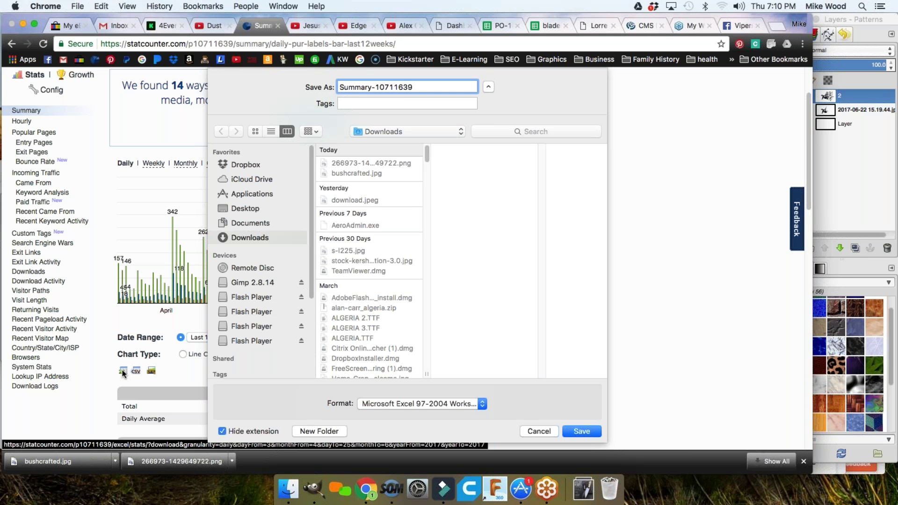
pyautogui.write('Vipersharp-')
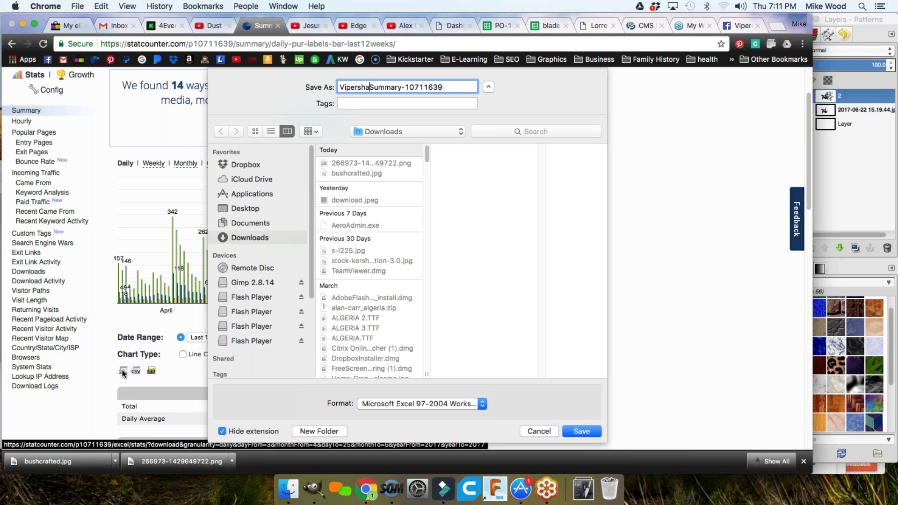
pyautogui.write('Stats-')
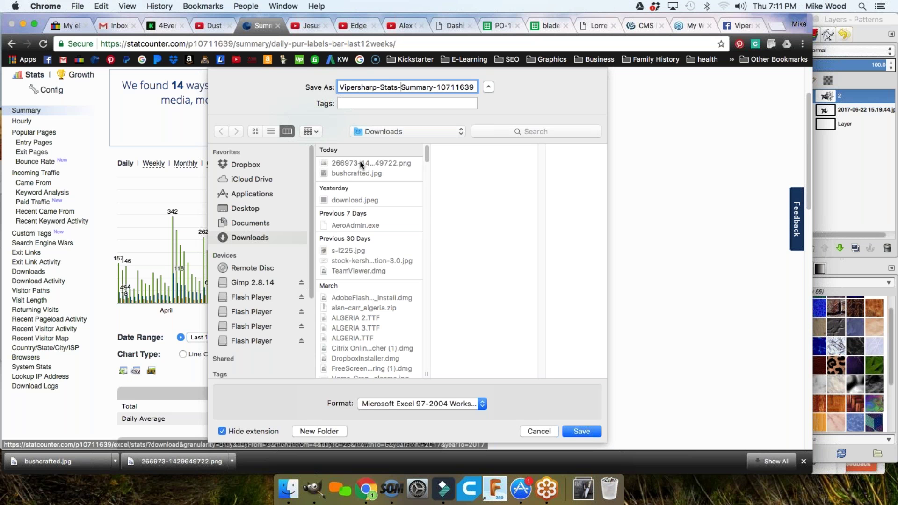
# - Save the Excel export in the Dropbox folder knife-sharpener > viper-sharp > Marketing
pyautogui.click(370, 132)
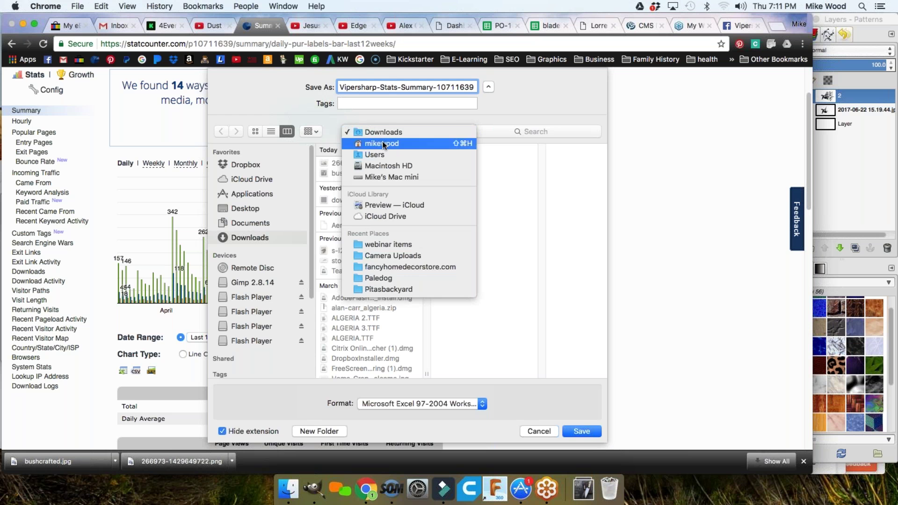
pyautogui.click(383, 142)
pyautogui.click(523, 241)
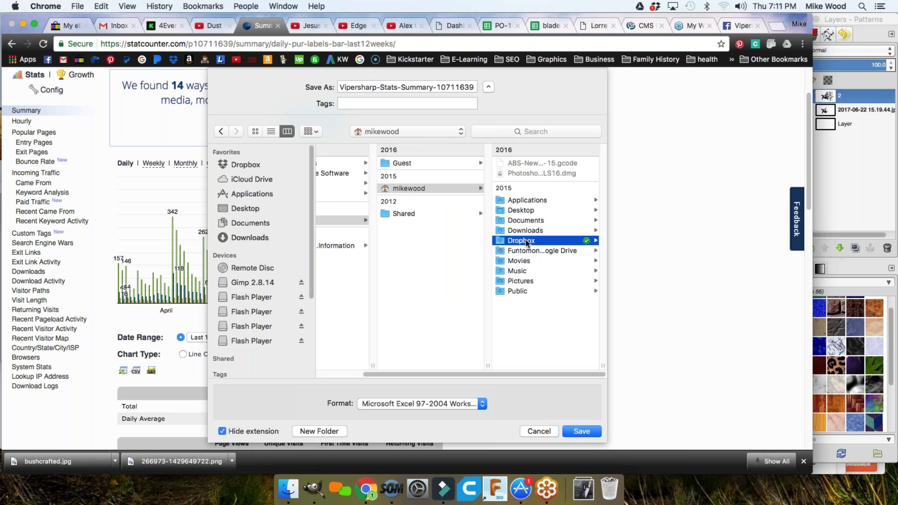
pyautogui.scroll(-10, 538, 254)
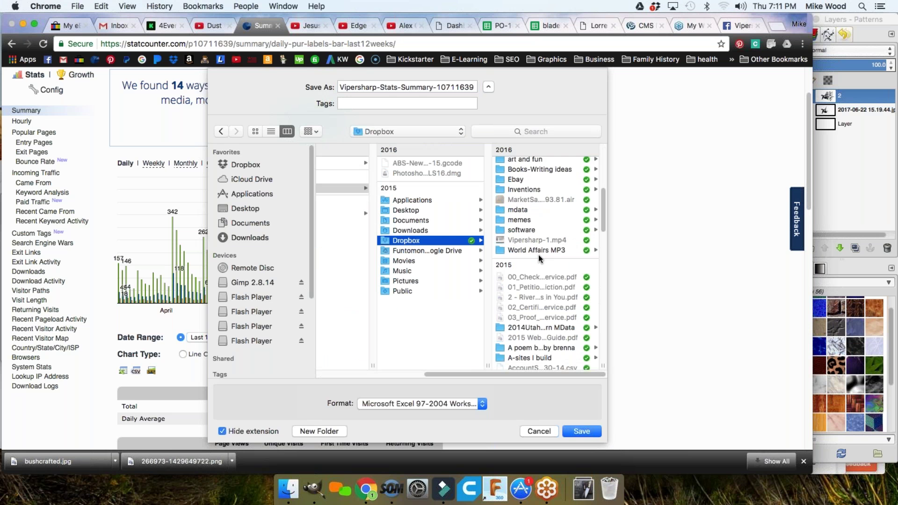
pyautogui.scroll(-10, 538, 254)
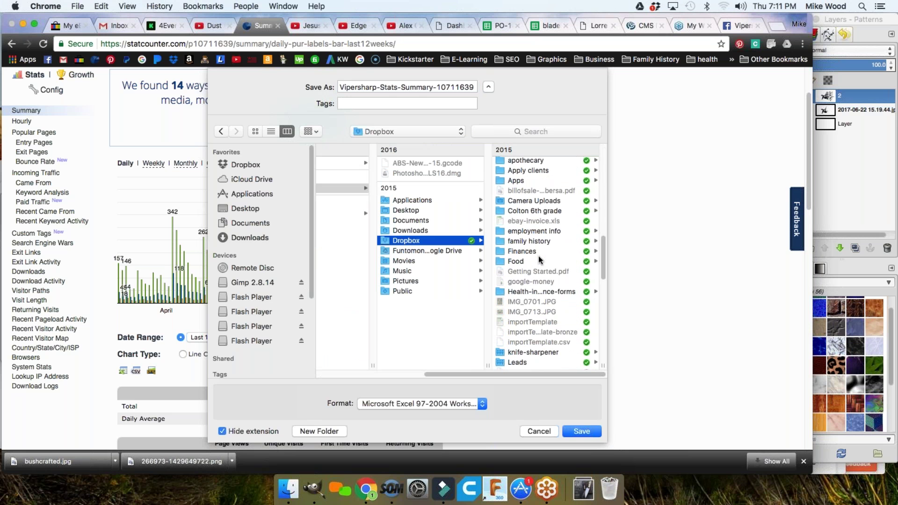
pyautogui.click(527, 234)
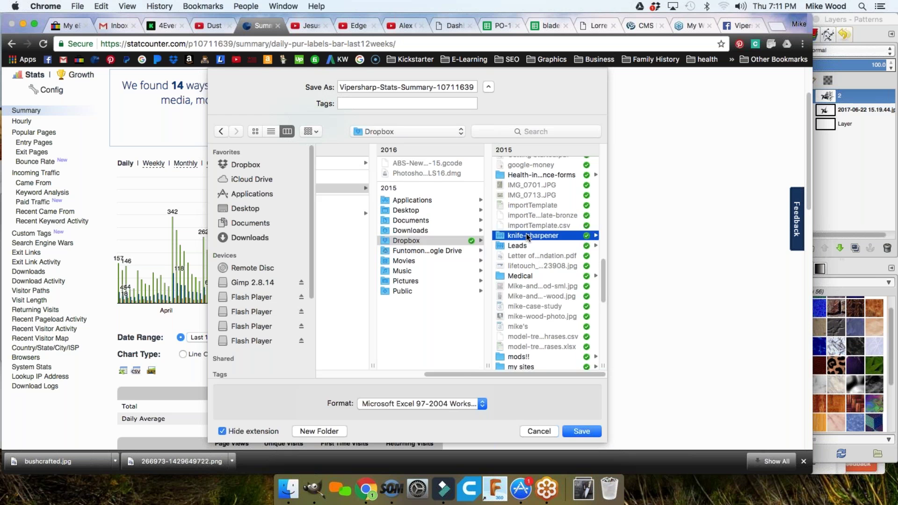
pyautogui.click(522, 249)
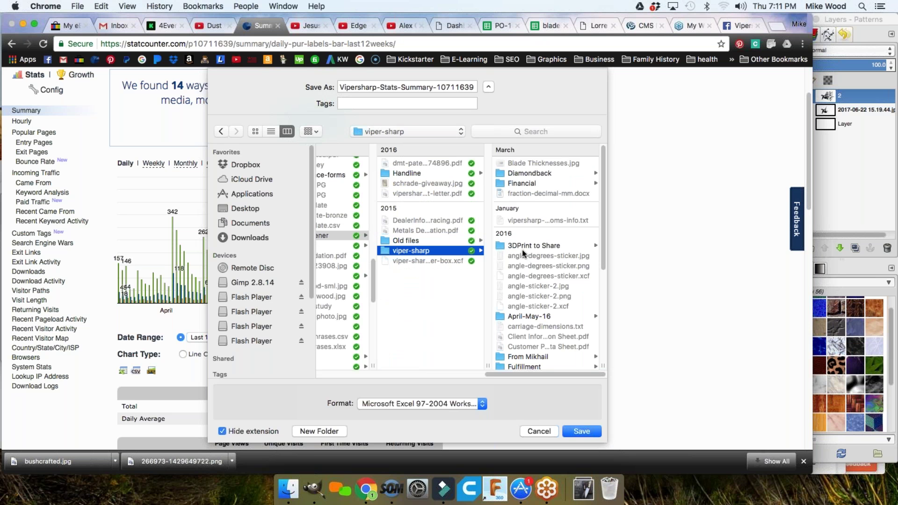
pyautogui.scroll(-3, 531, 234)
pyautogui.scroll(-5, 532, 243)
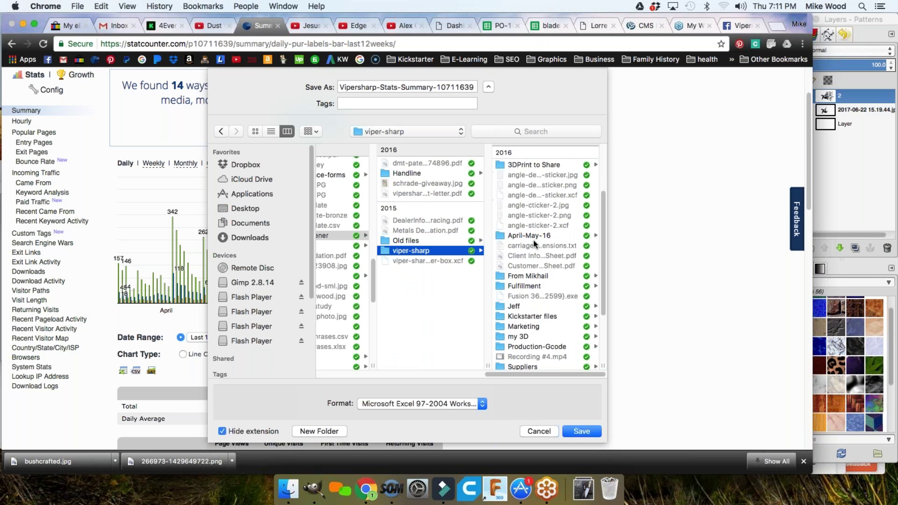
pyautogui.click(530, 316)
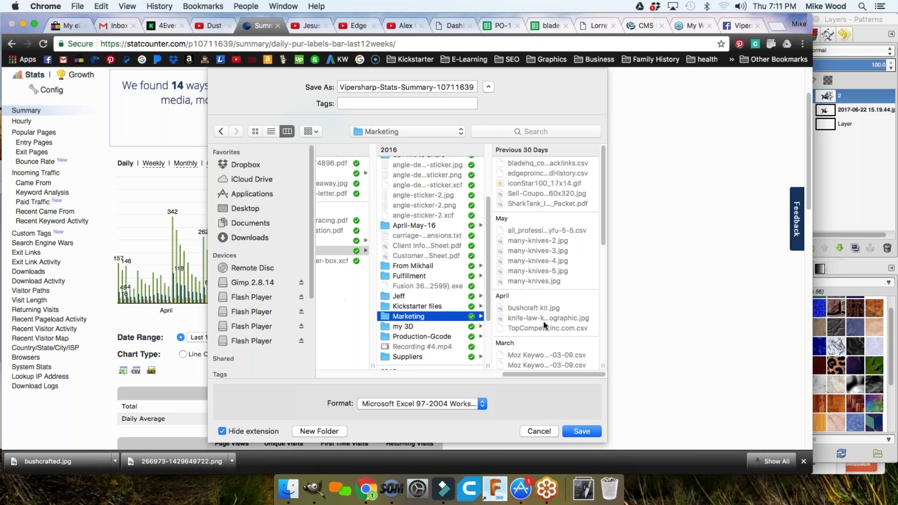
pyautogui.click(582, 431)
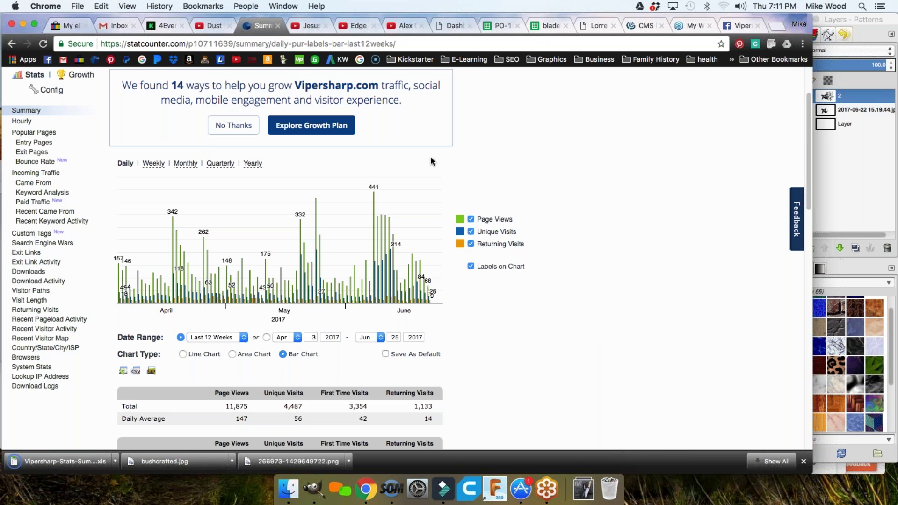
# - Switch to Gmail, go from there to Google Drive and open the vipersharp folder
pyautogui.click(118, 28)
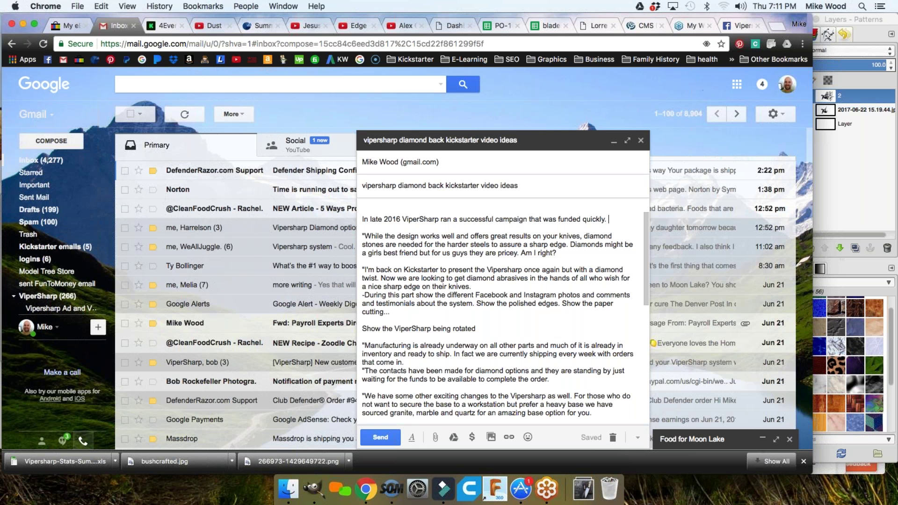
pyautogui.click(737, 84)
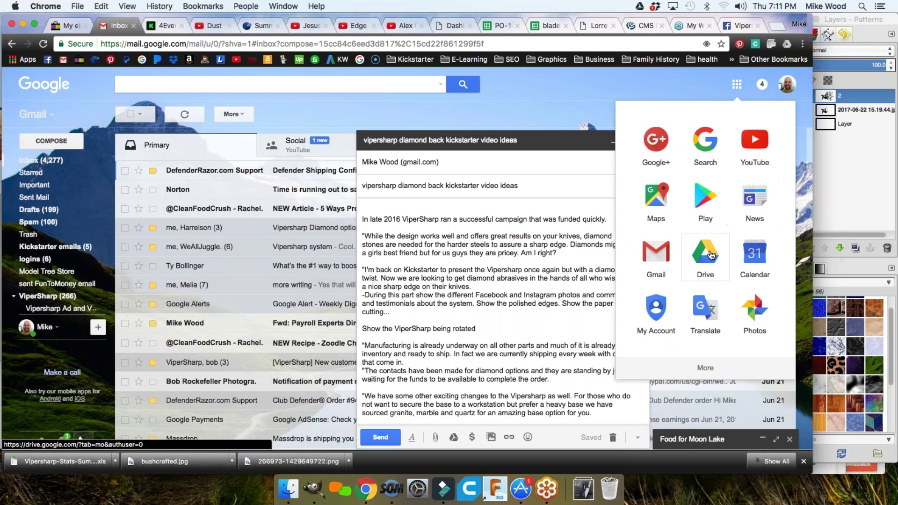
pyautogui.click(694, 255)
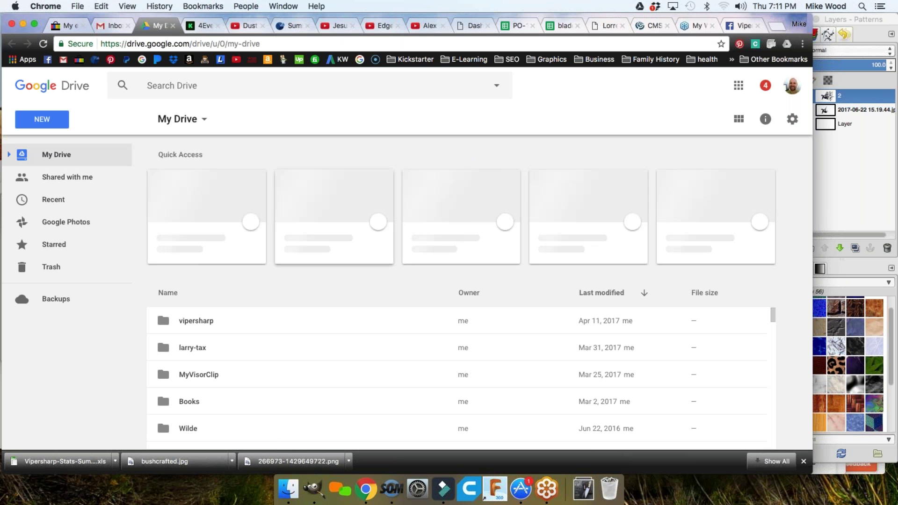
pyautogui.doubleClick(200, 324)
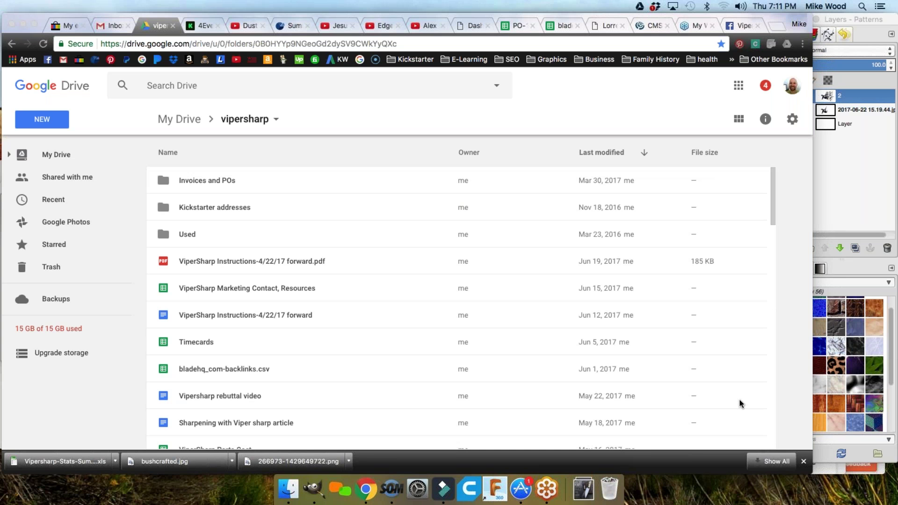
# - Start a file upload into the vipersharp folder and browse to the Dropbox folder on the computer
pyautogui.click(52, 118)
pyautogui.click(45, 119)
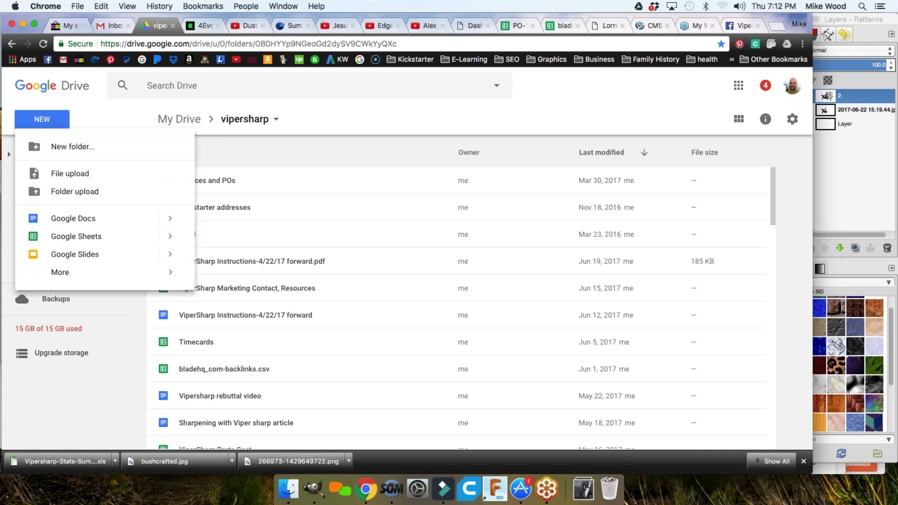
pyautogui.click(69, 174)
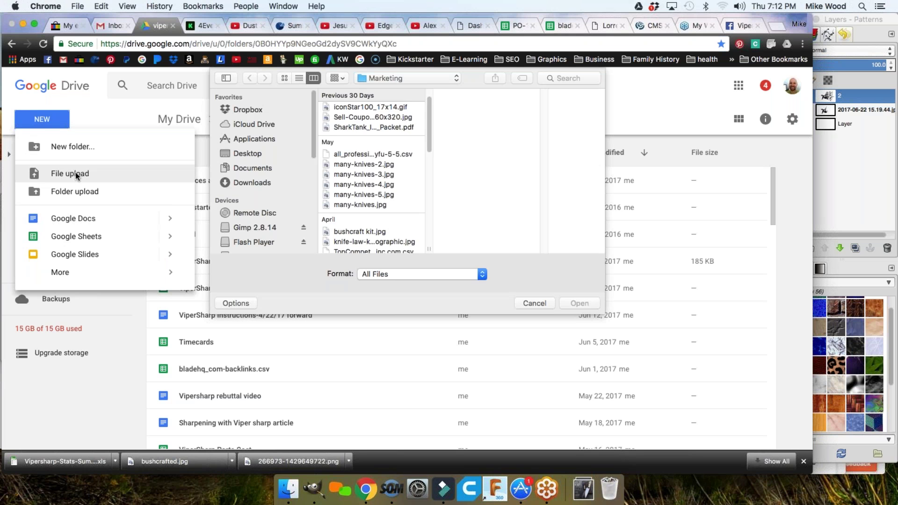
pyautogui.click(406, 77)
pyautogui.click(404, 90)
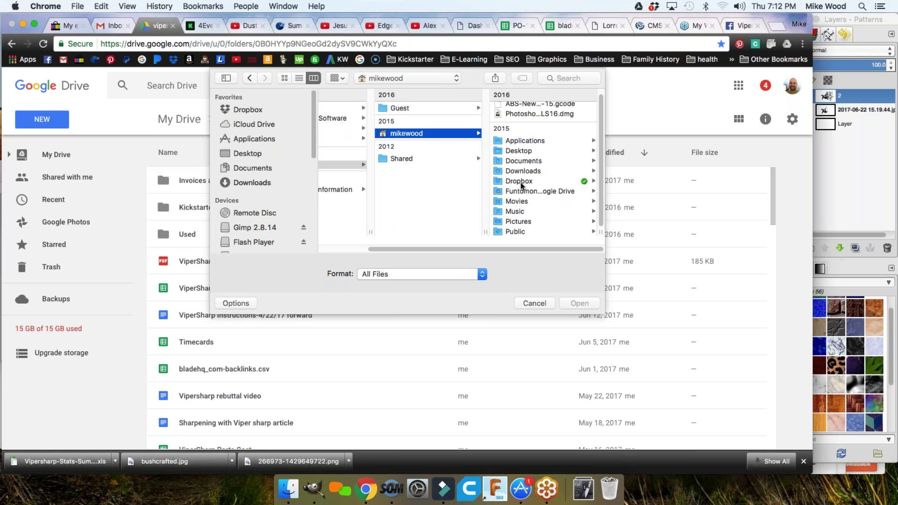
pyautogui.click(520, 181)
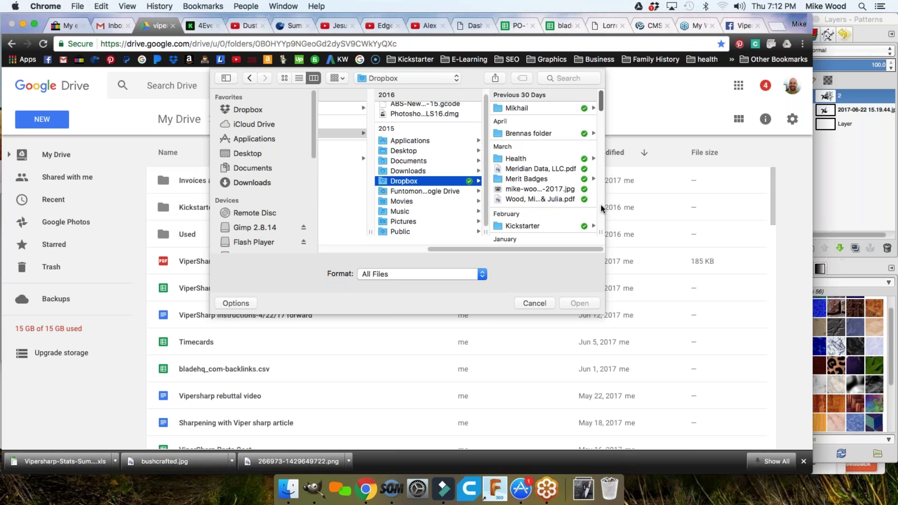
# - Upload the Vipersharp-Stats-Summary Excel file from knife-sharpener > viper-sharp > Marketing
pyautogui.scroll(-4, 552, 187)
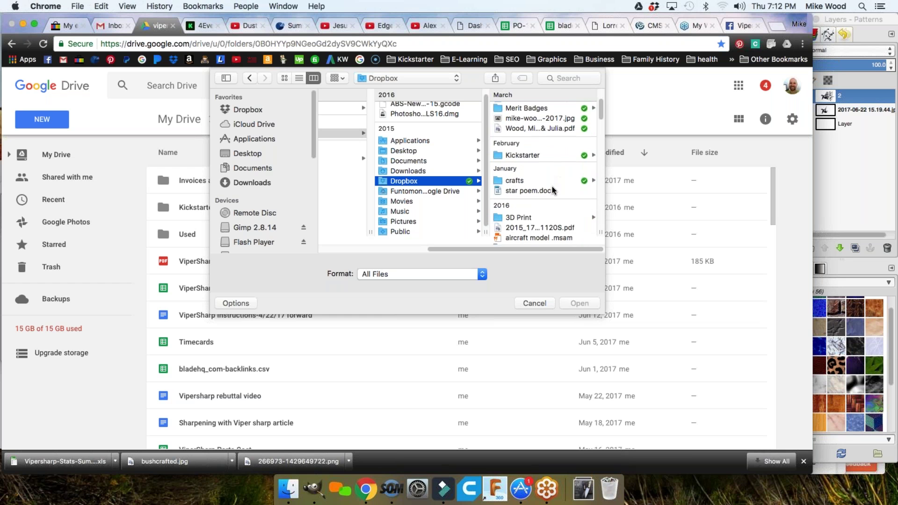
pyautogui.scroll(-10, 553, 186)
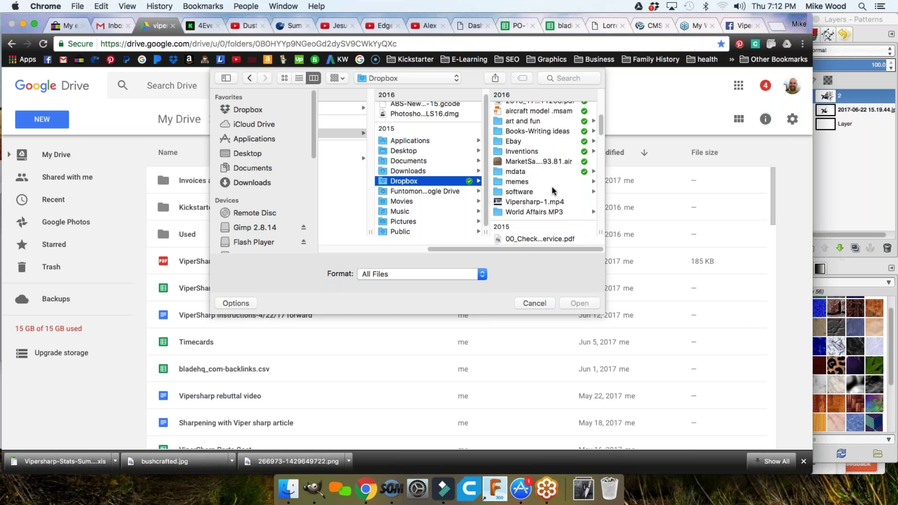
pyautogui.scroll(-10, 552, 187)
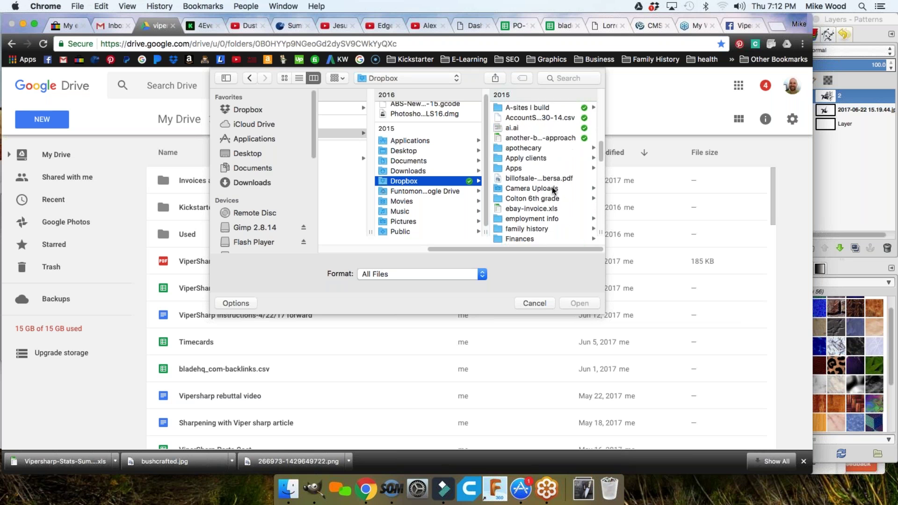
pyautogui.scroll(-6, 553, 189)
pyautogui.click(528, 178)
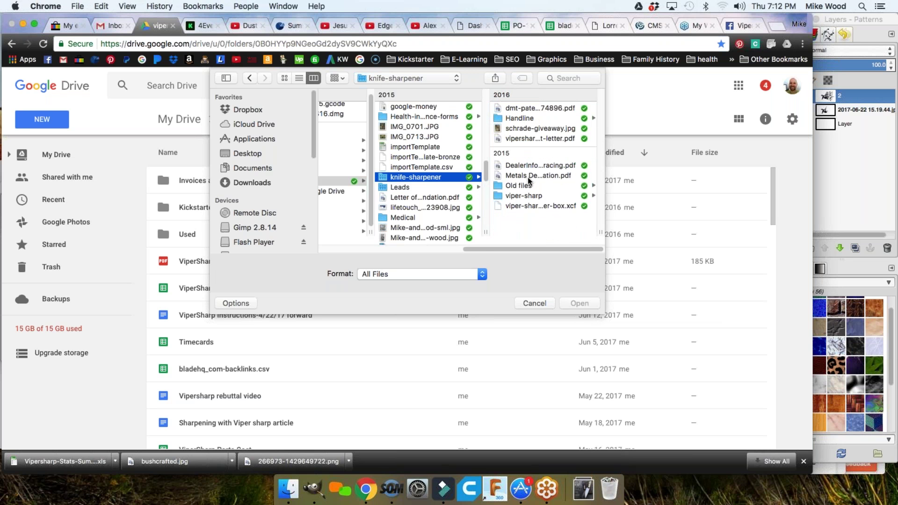
pyautogui.click(523, 196)
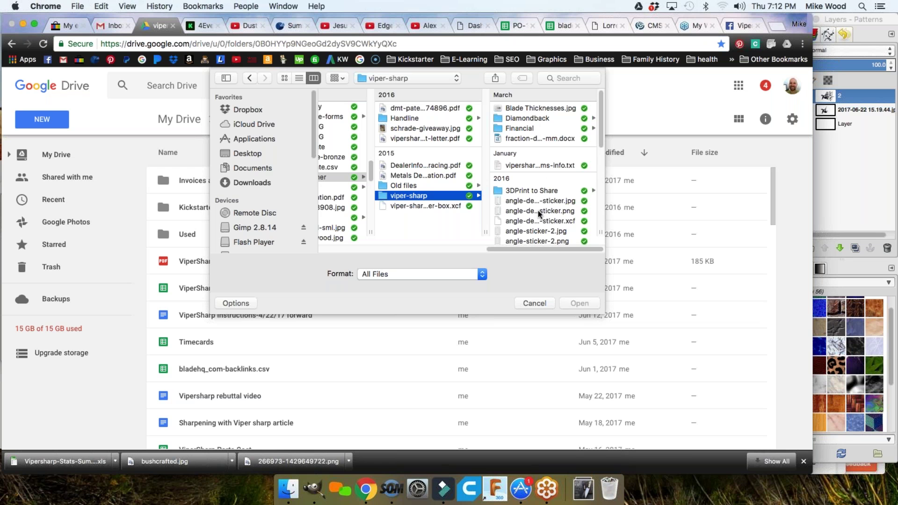
pyautogui.scroll(-5, 538, 210)
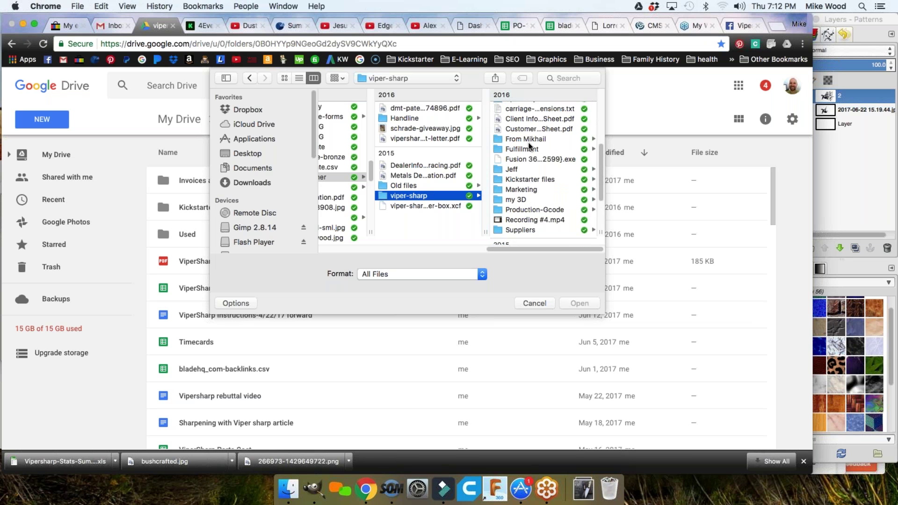
pyautogui.click(524, 188)
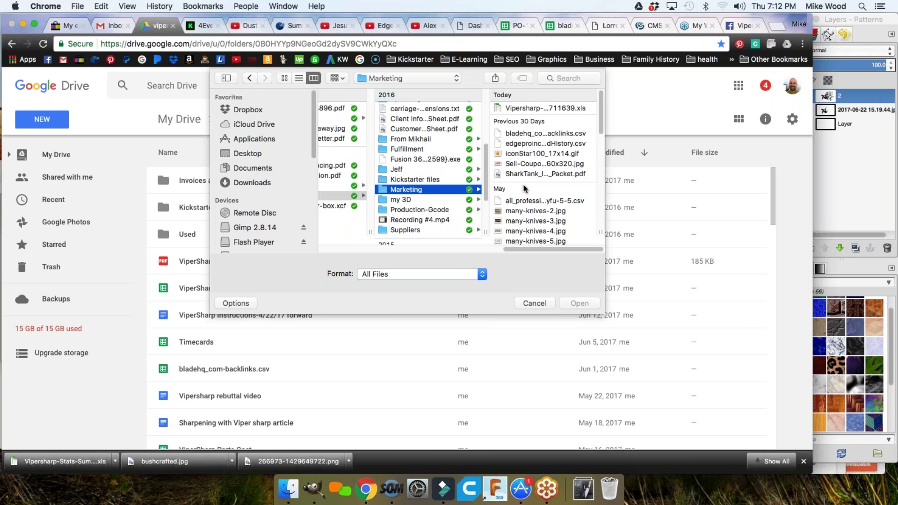
pyautogui.doubleClick(524, 108)
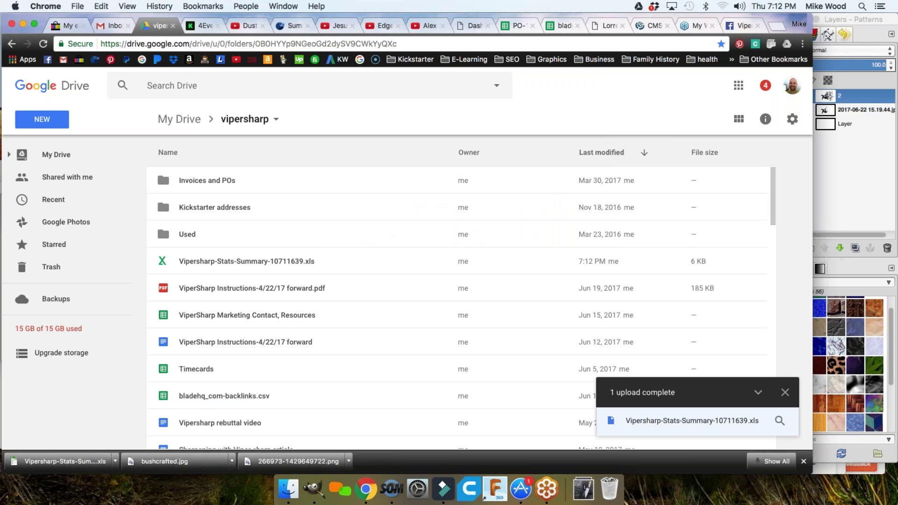
# - Try to open the uploaded Vipersharp-Stats-Summary Excel file with Google Sheets, then close the new browser tab
pyautogui.click(653, 421)
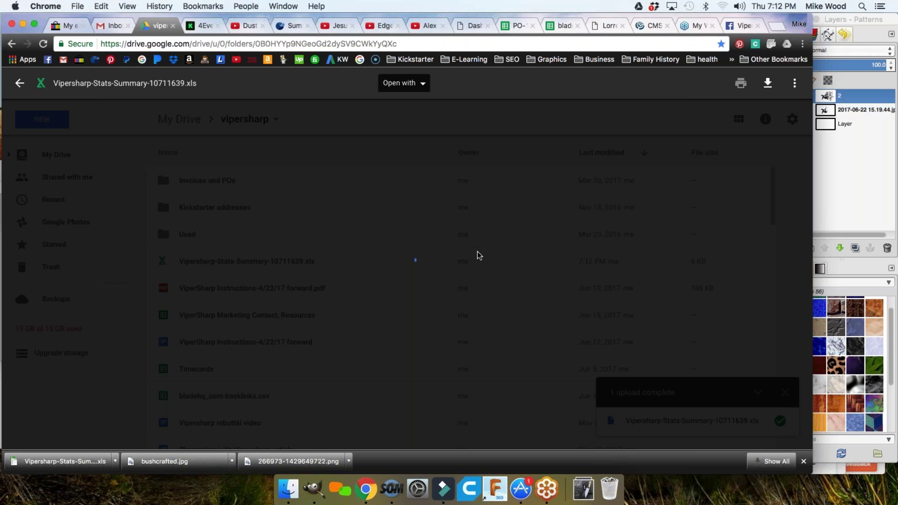
pyautogui.click(404, 84)
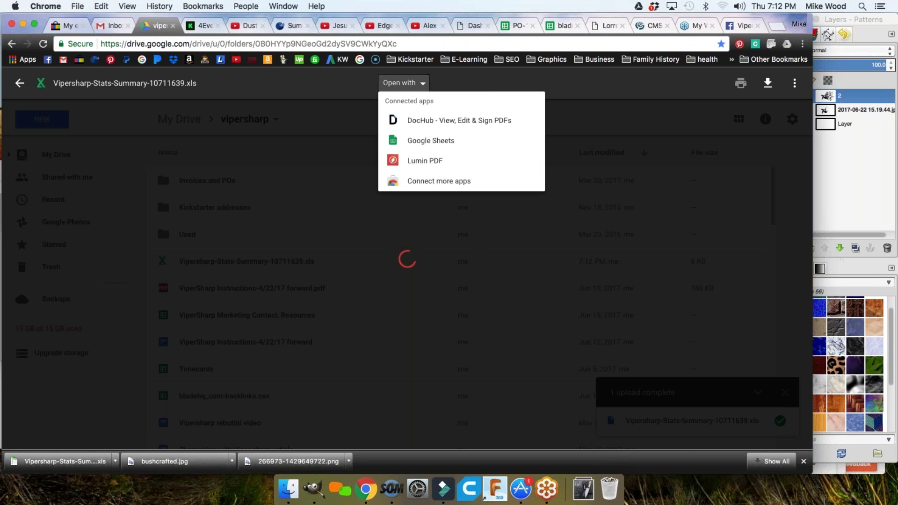
pyautogui.click(412, 141)
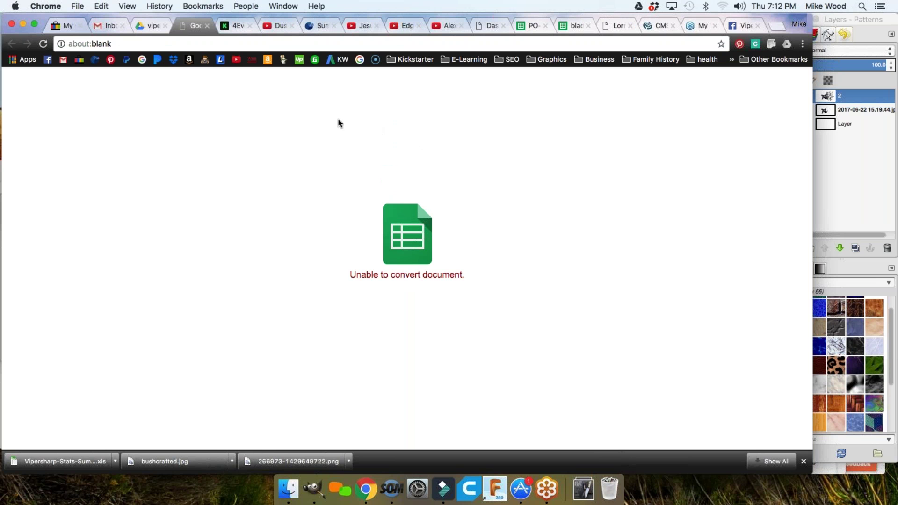
pyautogui.click(151, 26)
pyautogui.click(206, 26)
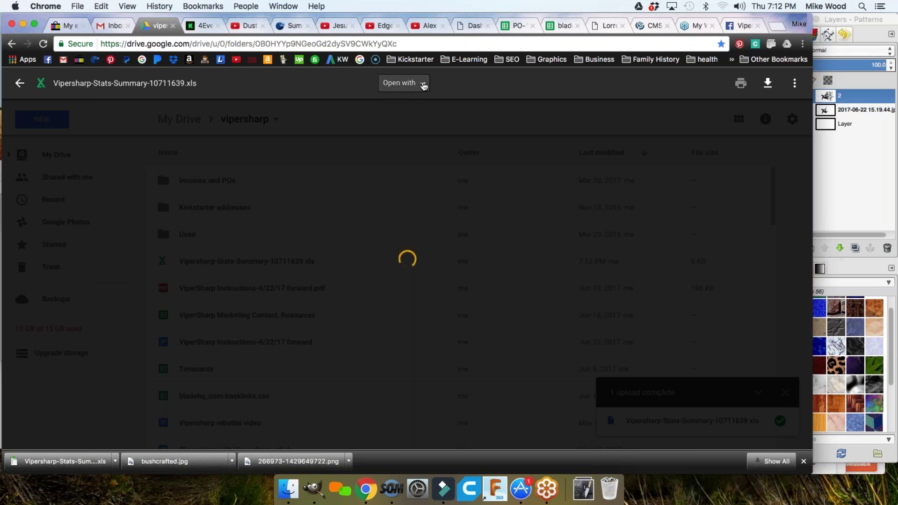
# - Leave the Excel file's preview, preview the file once more and return to the vipersharp folder
pyautogui.click(424, 84)
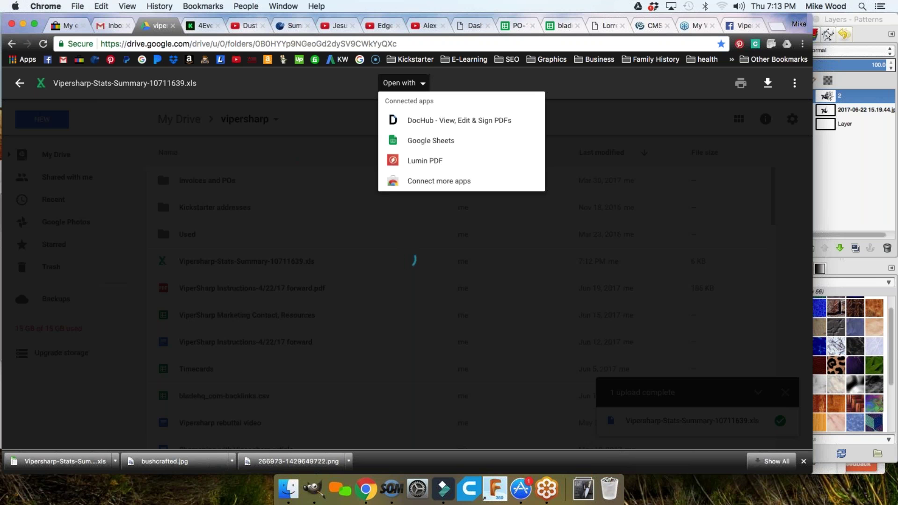
pyautogui.click(369, 102)
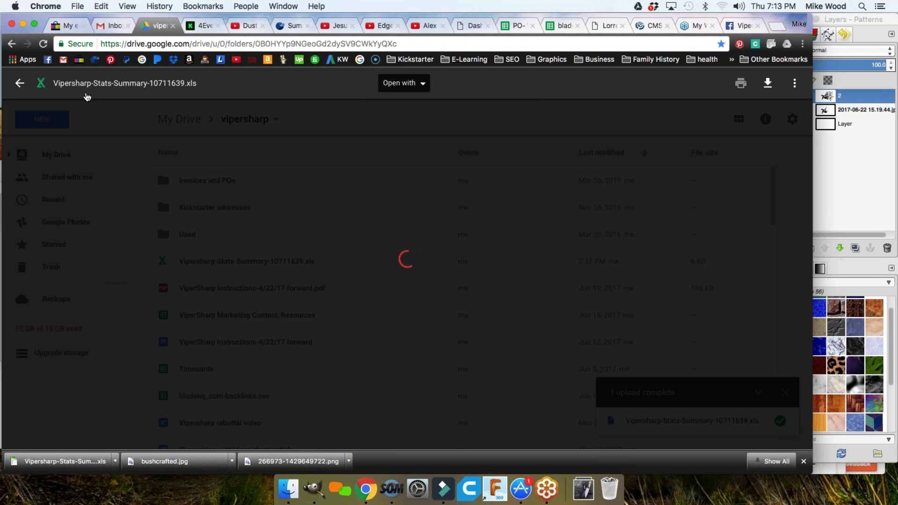
pyautogui.click(20, 84)
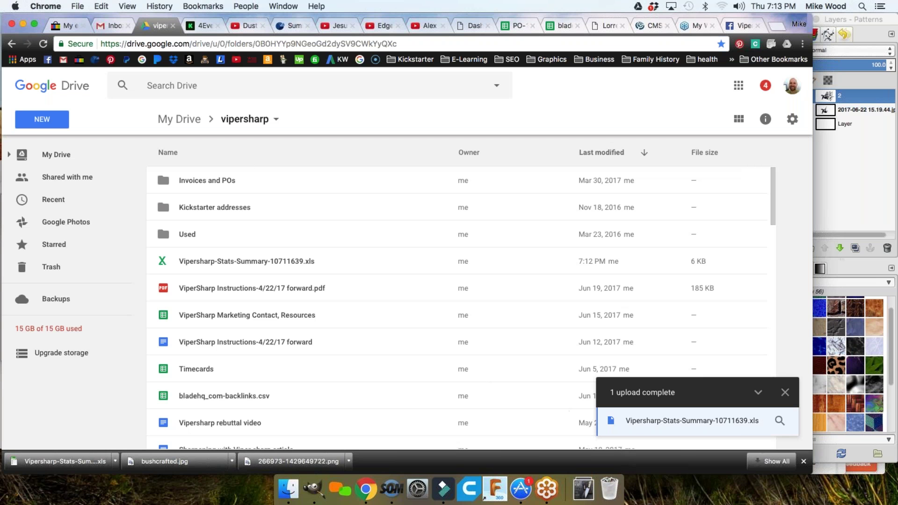
pyautogui.click(632, 421)
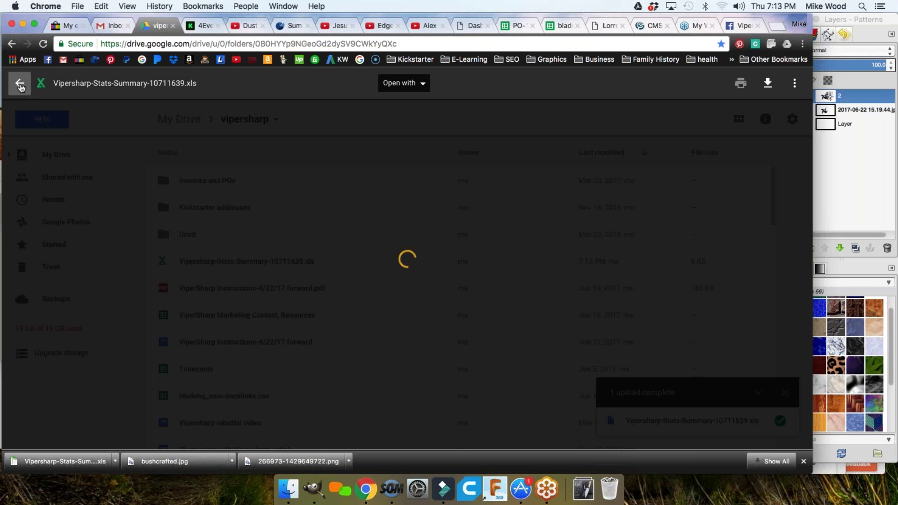
pyautogui.press('Escape')
# - Export the StatCounter summary stats as CSV into the Marketing folder, reusing the earlier Excel export's file name
pyautogui.click(289, 26)
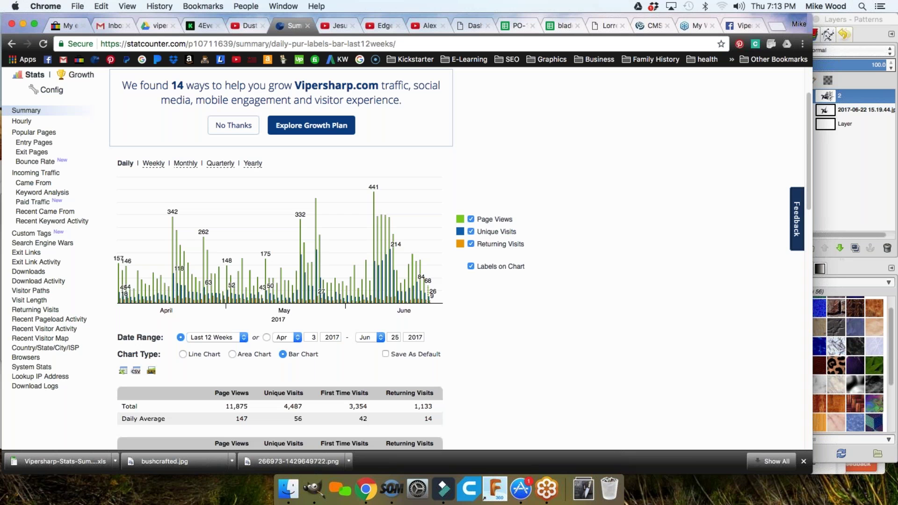
pyautogui.click(136, 372)
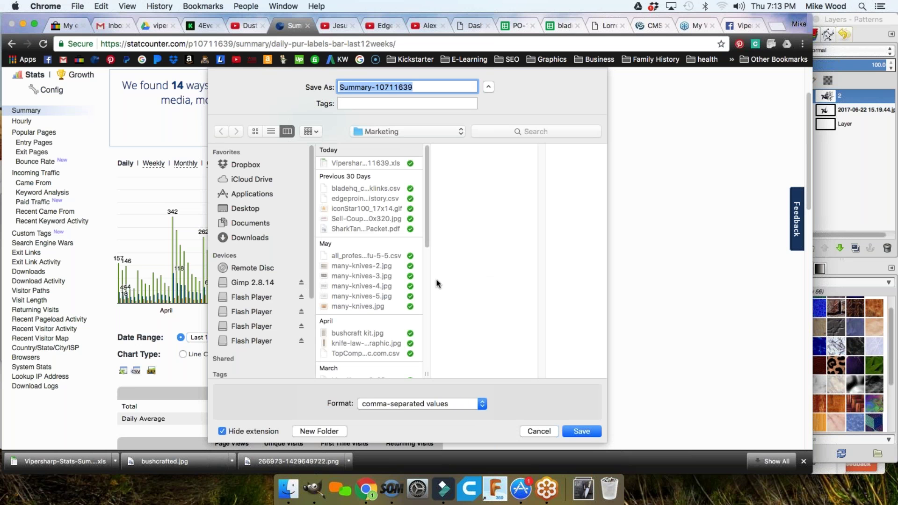
pyautogui.click(362, 163)
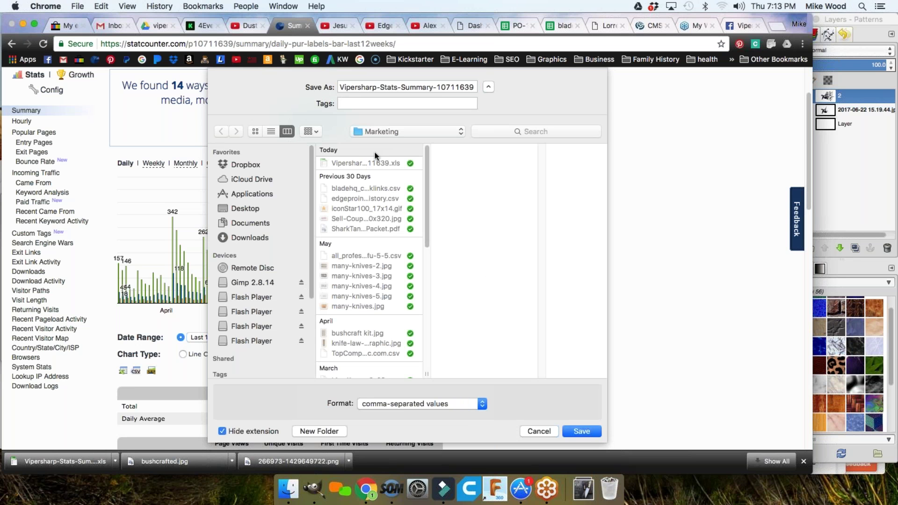
pyautogui.click(442, 87)
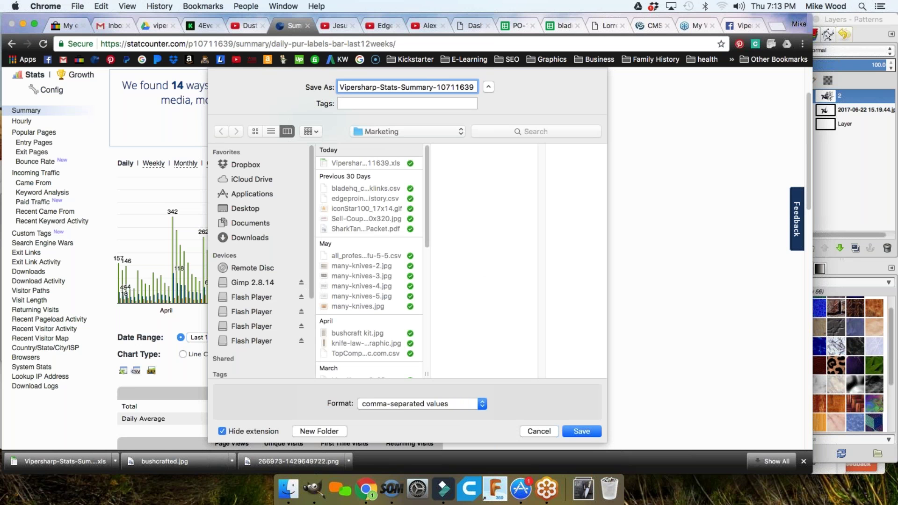
pyautogui.click(583, 433)
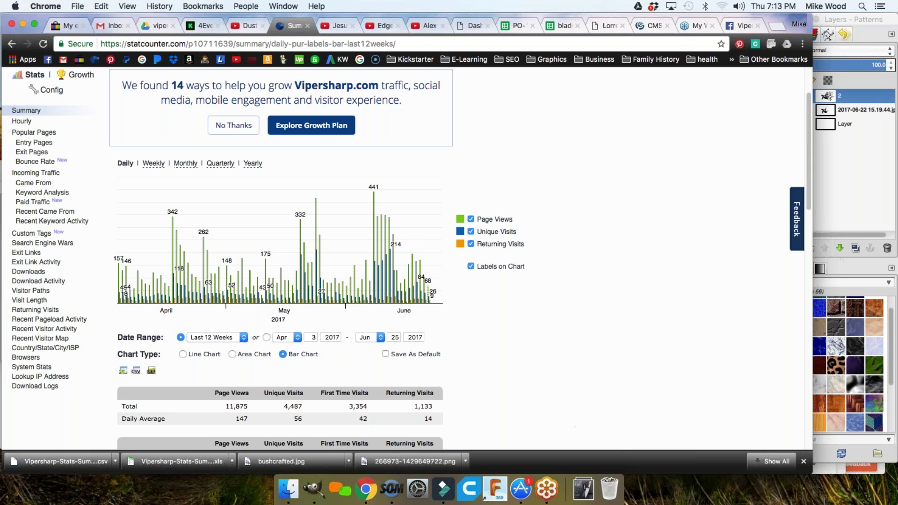
# - Upload the Vipersharp-Stats-Summary CSV file from Marketing to the vipersharp Drive folder and open its preview
pyautogui.click(159, 27)
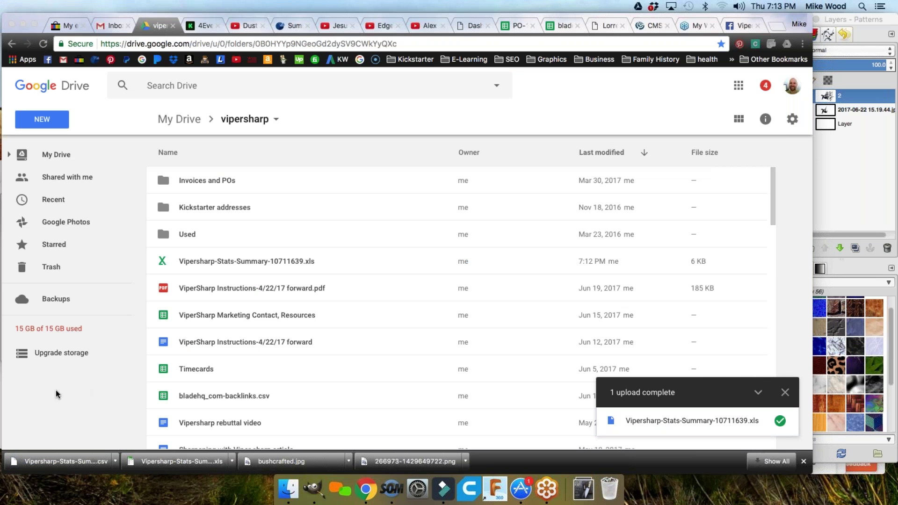
pyautogui.click(793, 392)
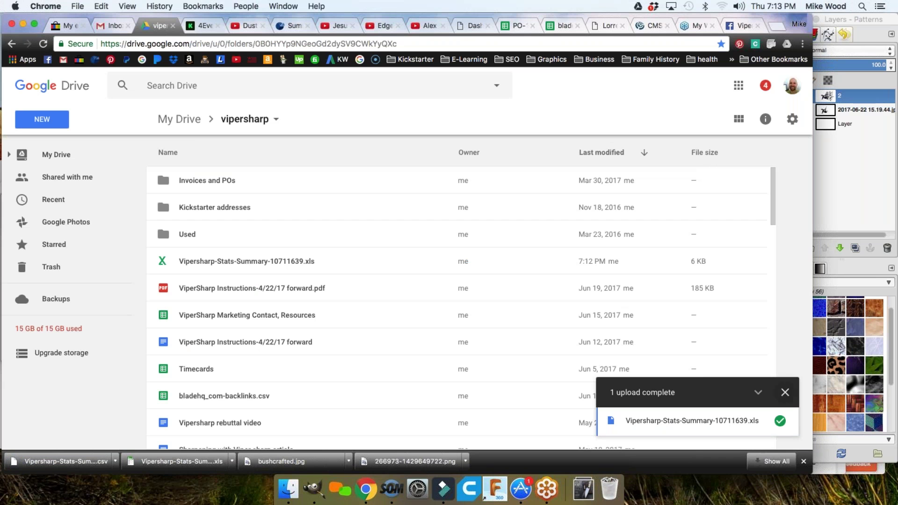
pyautogui.click(785, 393)
pyautogui.click(41, 119)
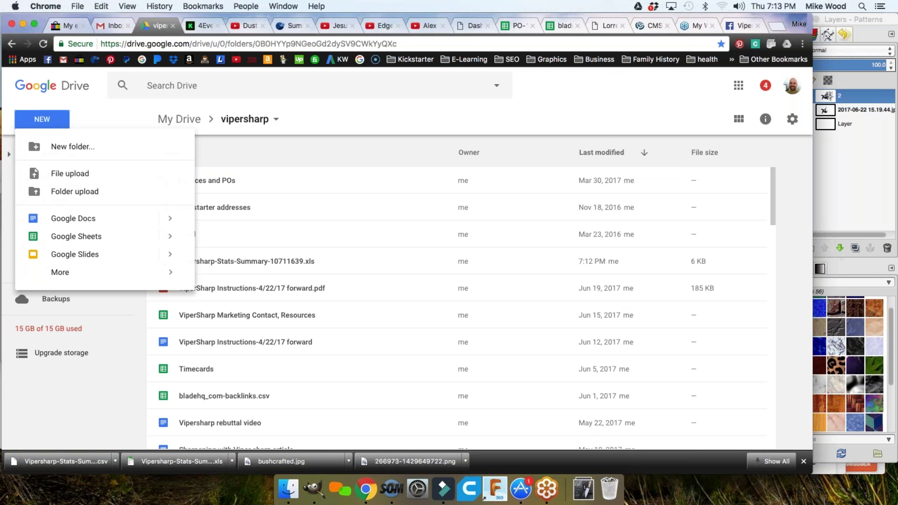
pyautogui.click(77, 172)
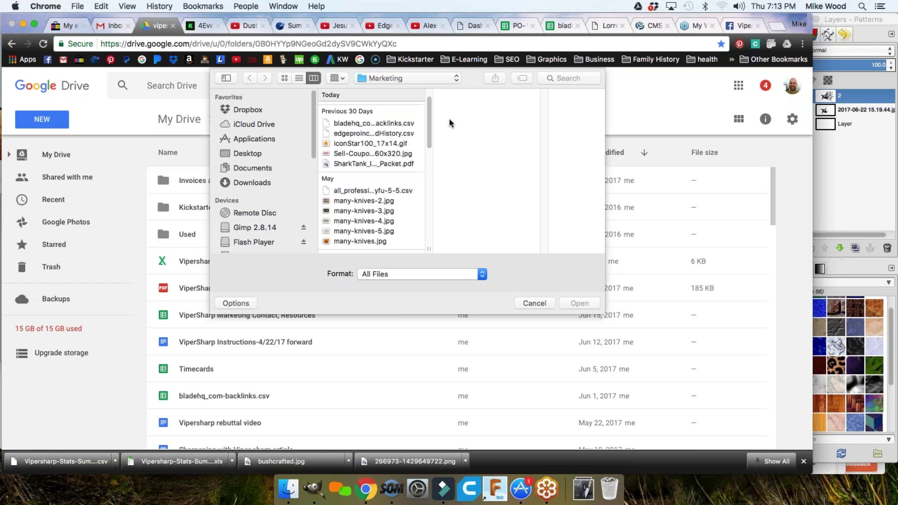
pyautogui.doubleClick(367, 108)
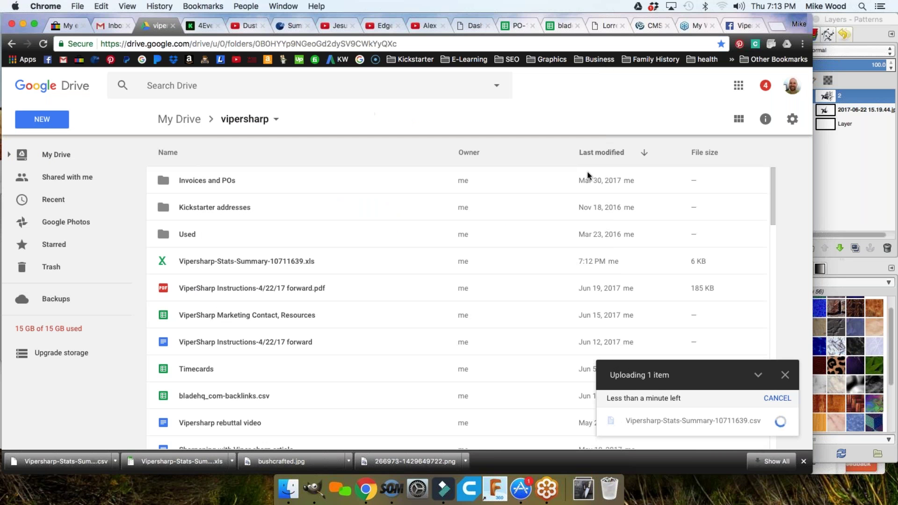
pyautogui.click(676, 421)
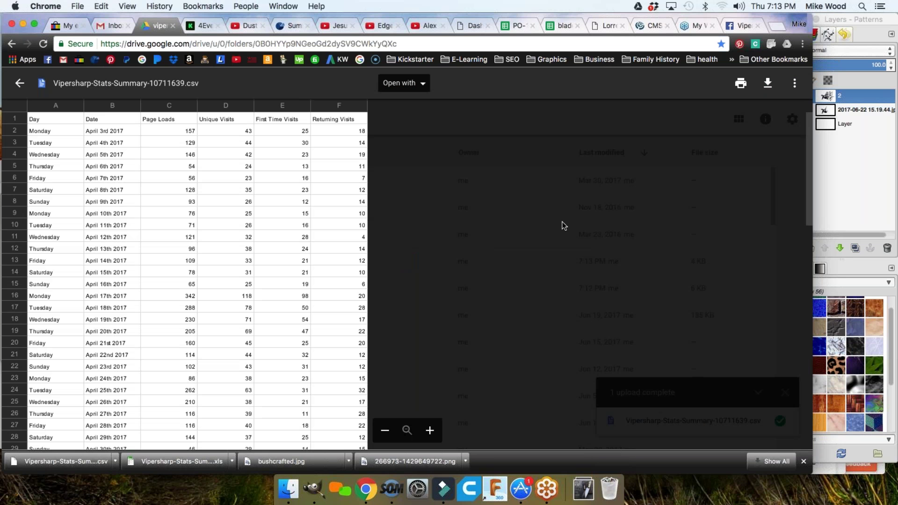
# - Open the uploaded Vipersharp-Stats-Summary CSV with Google Sheets
pyautogui.click(398, 83)
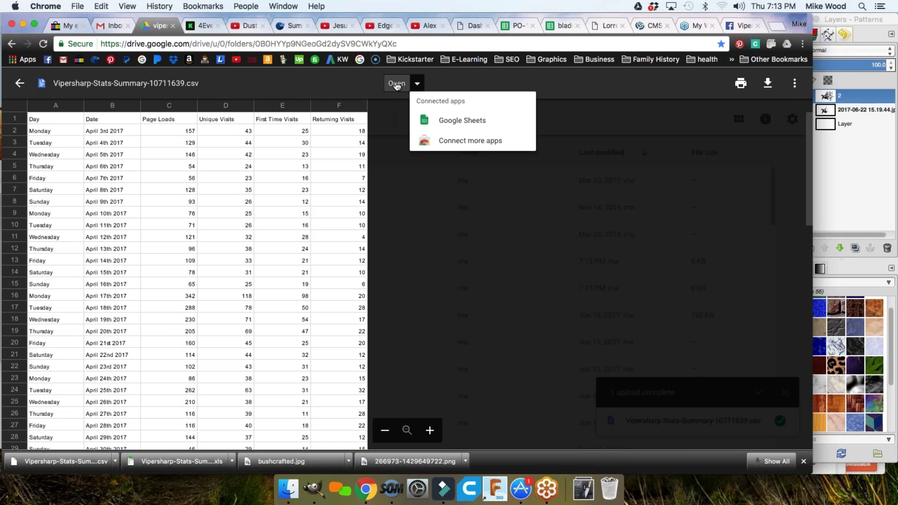
pyautogui.click(463, 120)
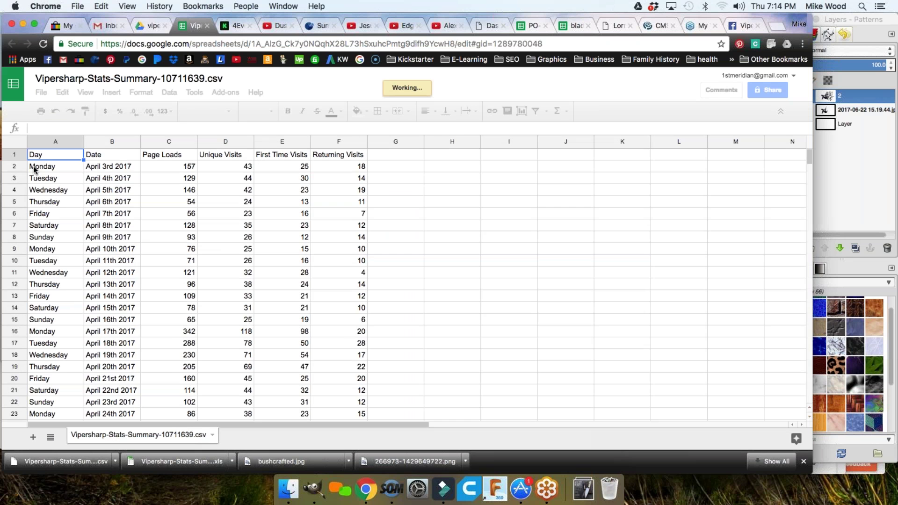
# - Insert a chart of the first week's data, A2:F8, and place it beside the table from column G at row 2
pyautogui.moveTo(40, 167); pyautogui.dragTo(361, 242)
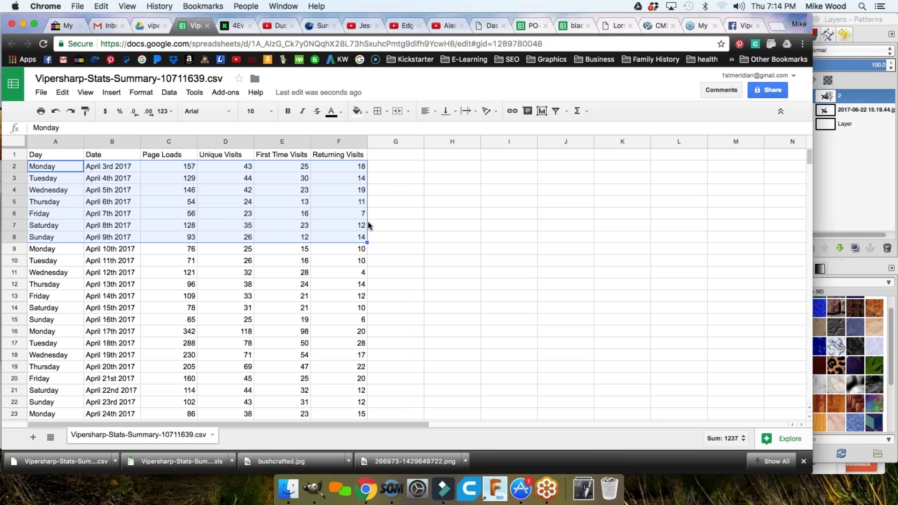
pyautogui.click(541, 111)
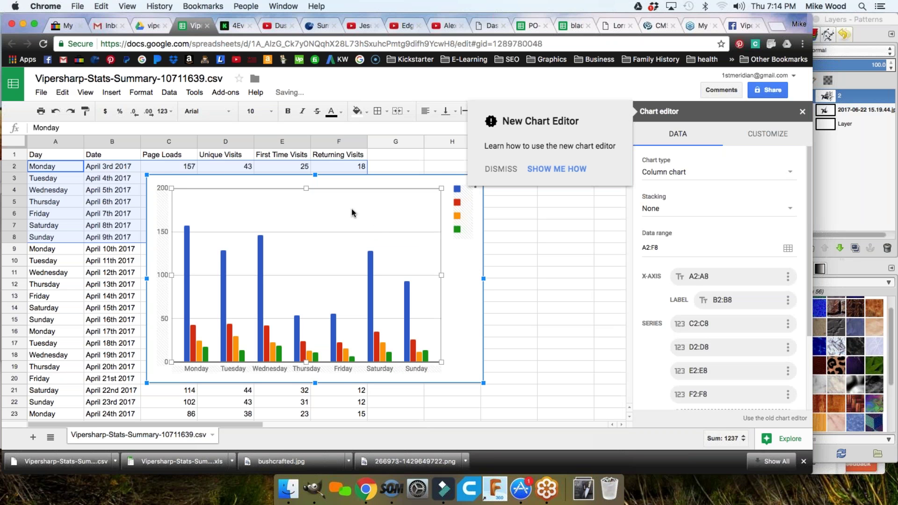
pyautogui.click(347, 185)
pyautogui.moveTo(444, 186); pyautogui.dragTo(560, 169)
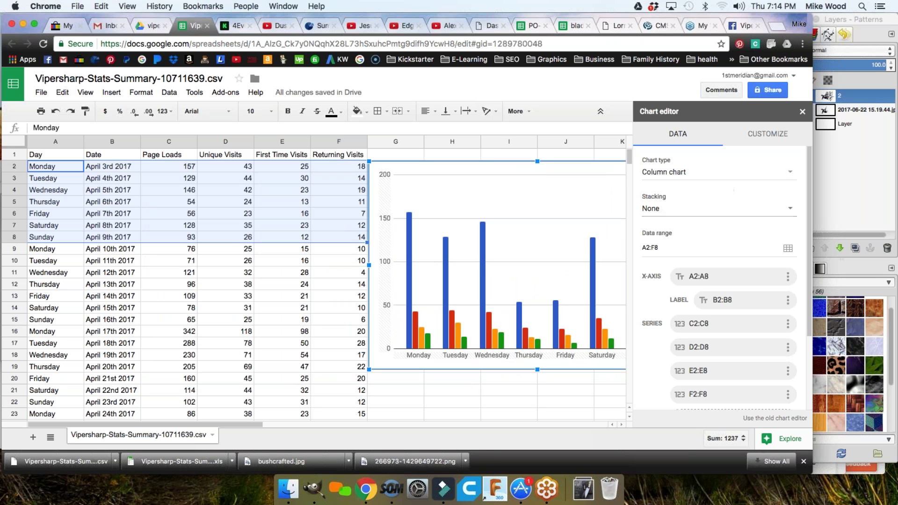
# - Try the smooth line type on the first week's chart, then settle on a plain line chart
pyautogui.click(791, 174)
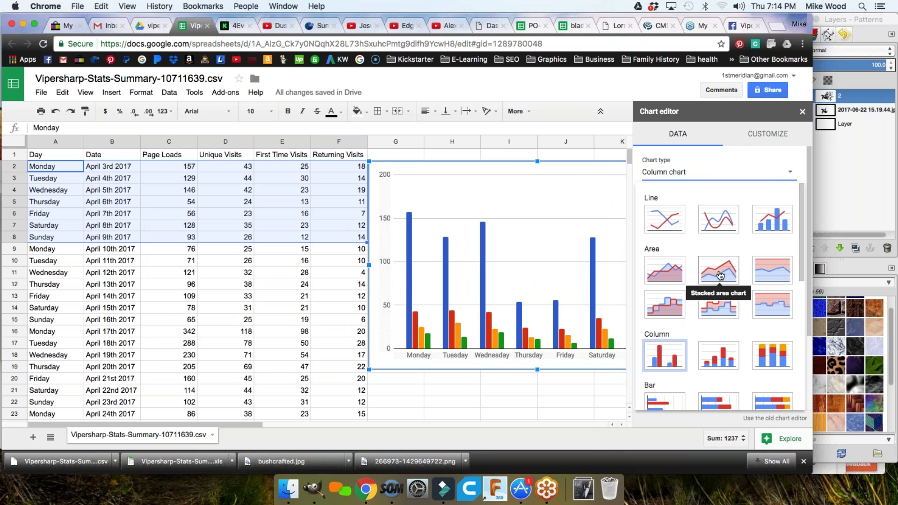
pyautogui.click(721, 217)
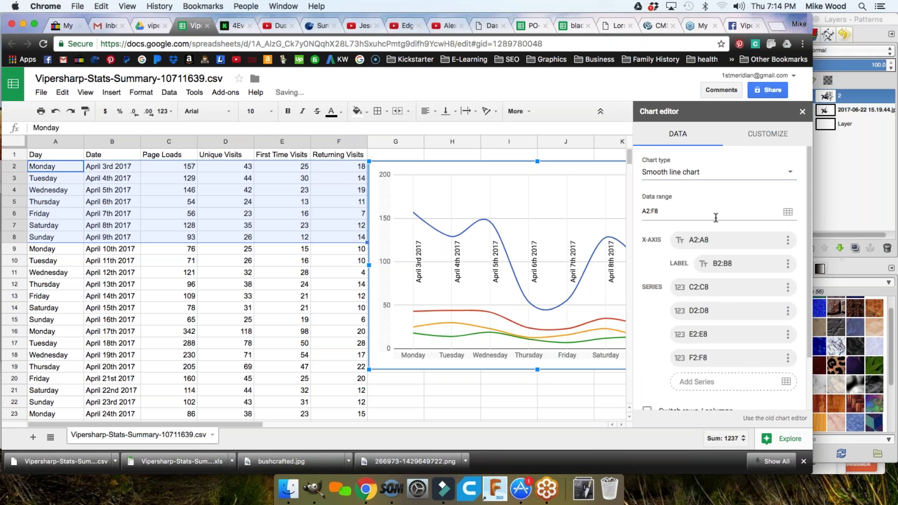
pyautogui.click(686, 176)
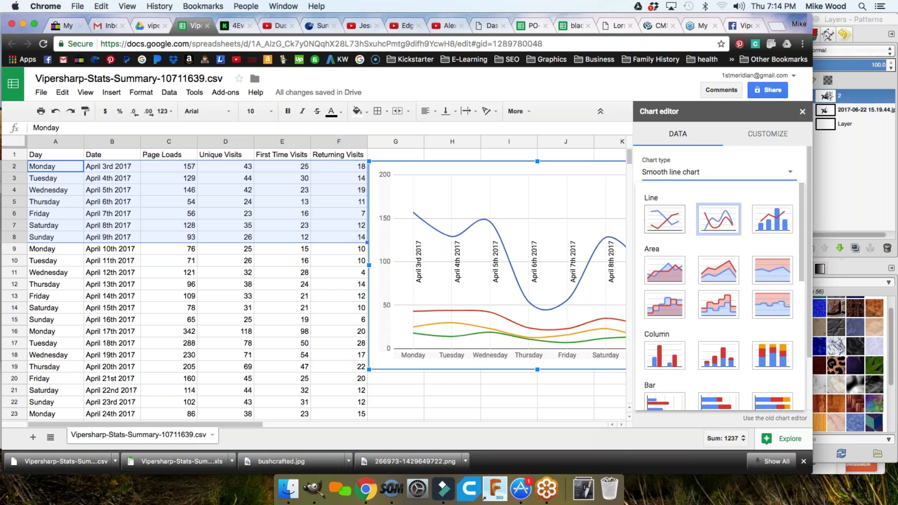
pyautogui.click(664, 218)
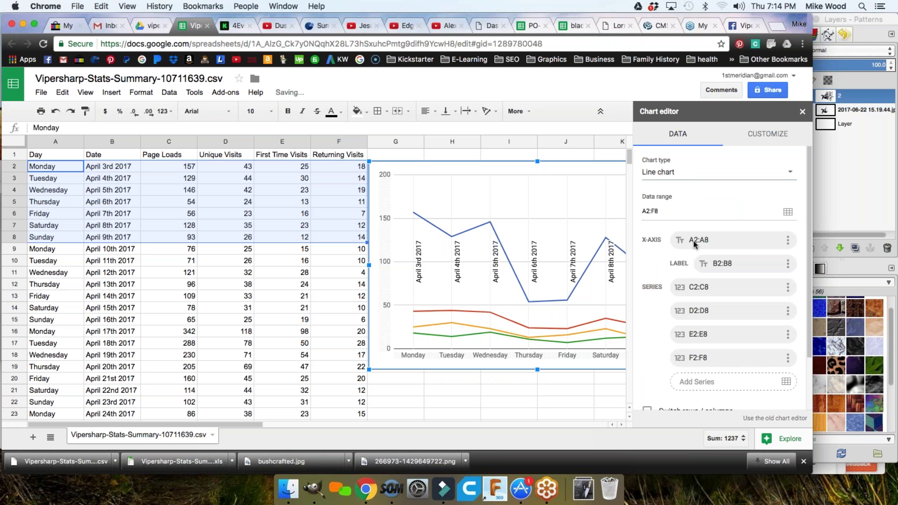
# - Insert a chart of the second week's data, A9:F15, and place it from column G over the lower part of the first chart
pyautogui.click(118, 270)
pyautogui.moveTo(65, 252); pyautogui.dragTo(354, 317)
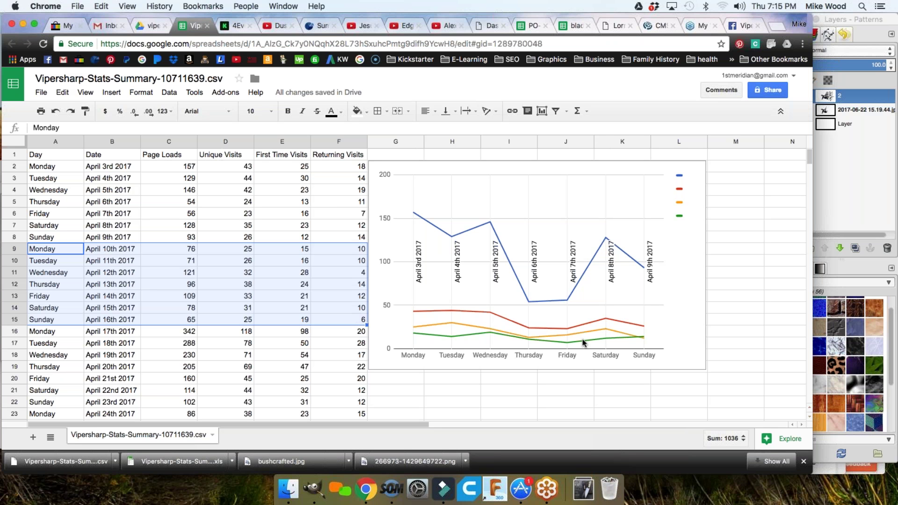
pyautogui.click(542, 110)
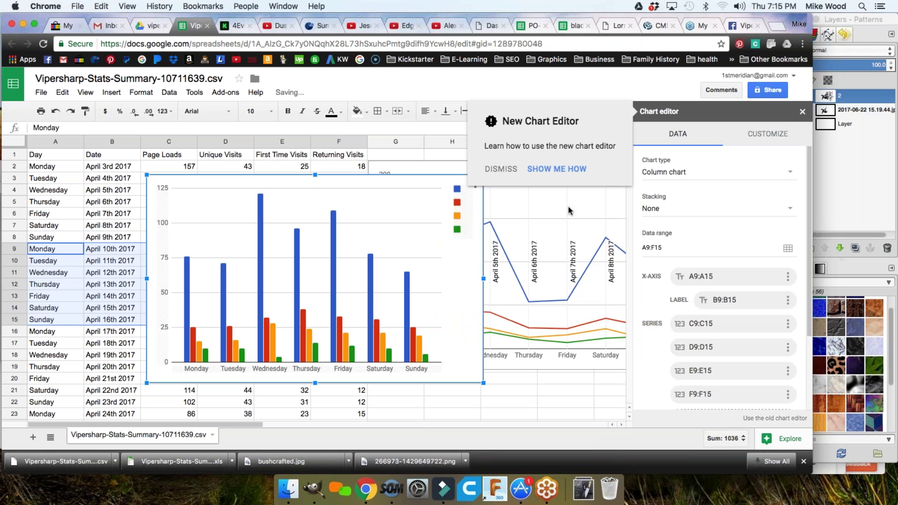
pyautogui.scroll(-1, 281, 234)
pyautogui.click(285, 175)
pyautogui.moveTo(284, 175); pyautogui.dragTo(509, 305)
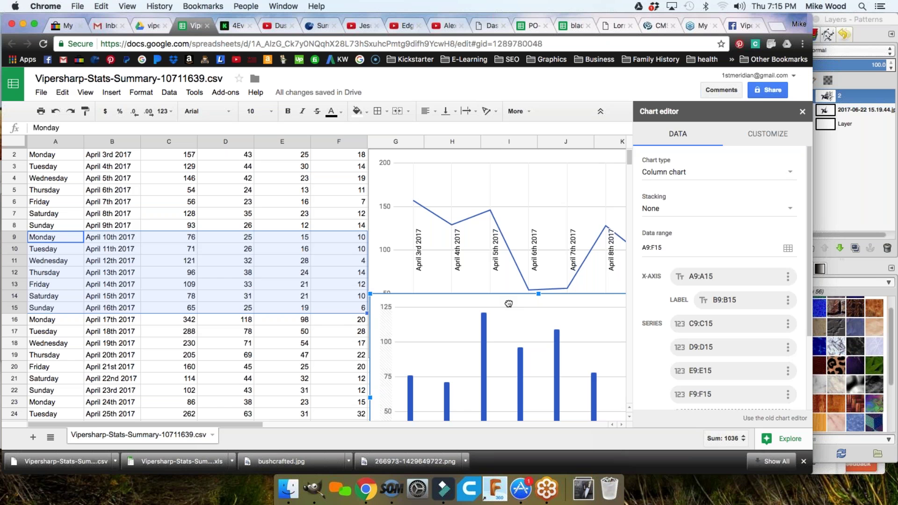
pyautogui.moveTo(509, 304); pyautogui.dragTo(507, 305)
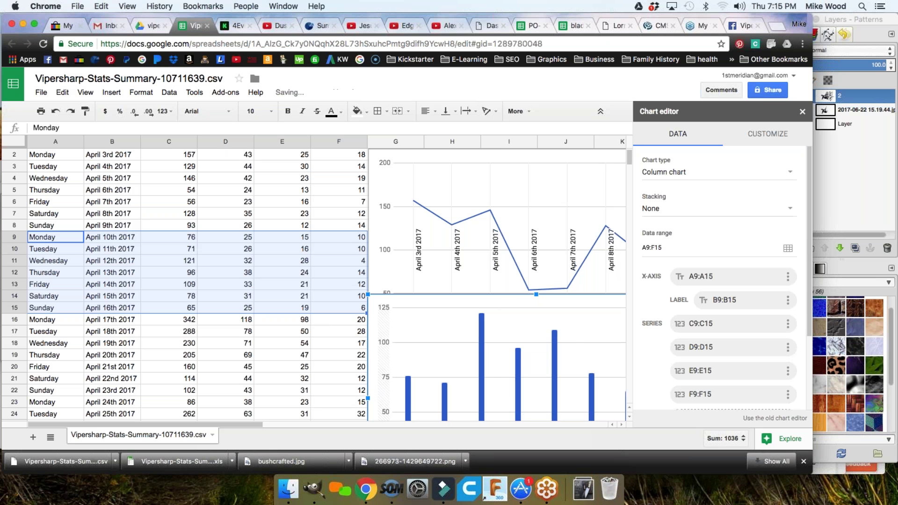
# - Change the April 10–16 chart to a line chart and deselect it
pyautogui.click(675, 173)
pyautogui.click(669, 218)
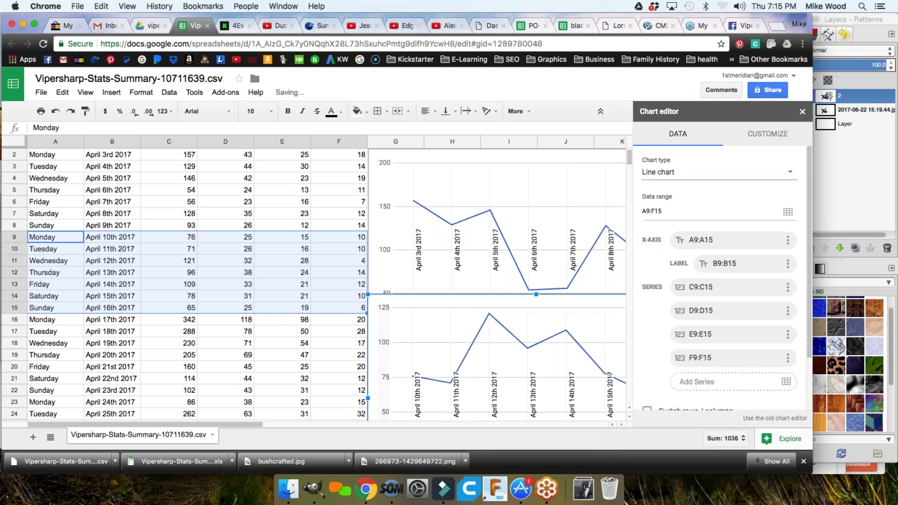
pyautogui.click(127, 261)
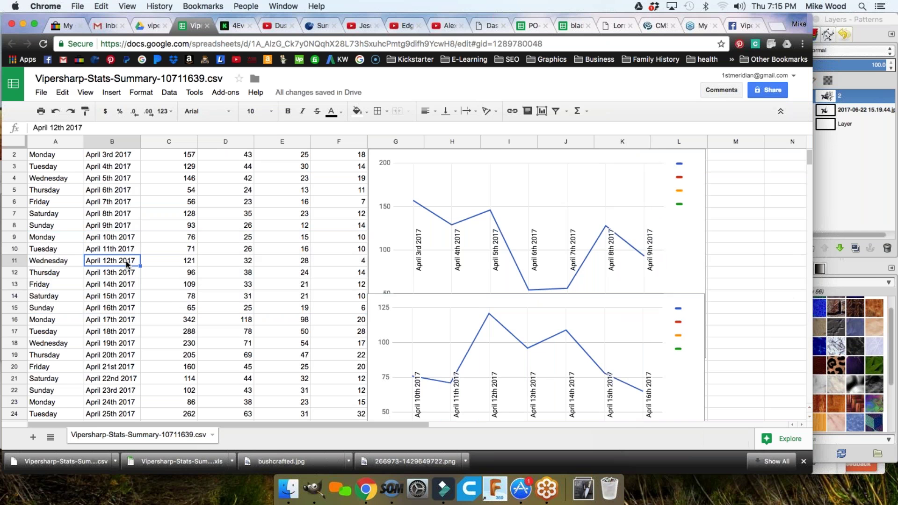
# - Add a line chart of the third week's data, A16:F22, aligned to column G over the lower part of the April 10–16 chart
pyautogui.scroll(-3, 127, 262)
pyautogui.scroll(-1, 127, 265)
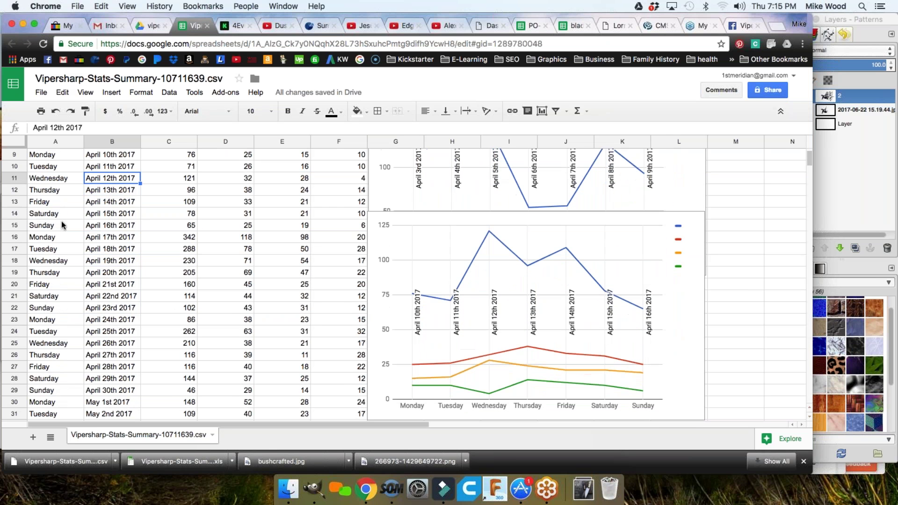
pyautogui.moveTo(36, 236); pyautogui.dragTo(332, 305)
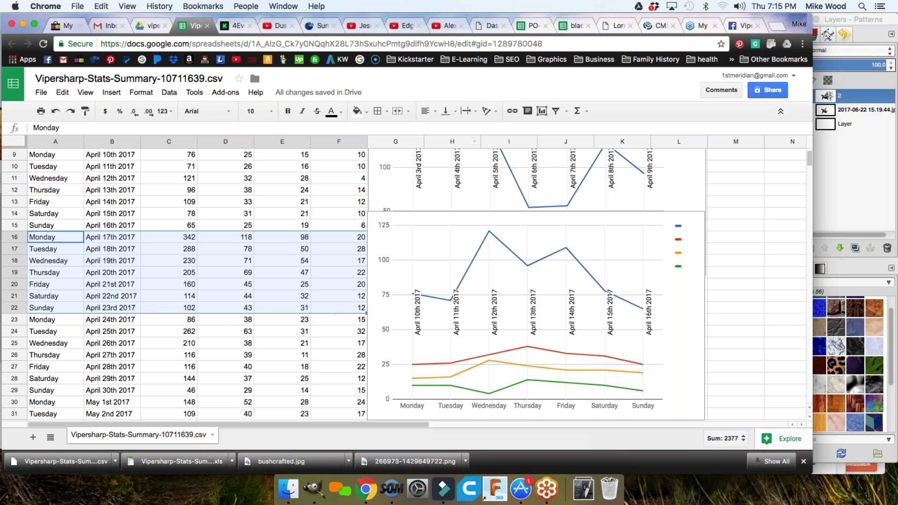
pyautogui.click(542, 111)
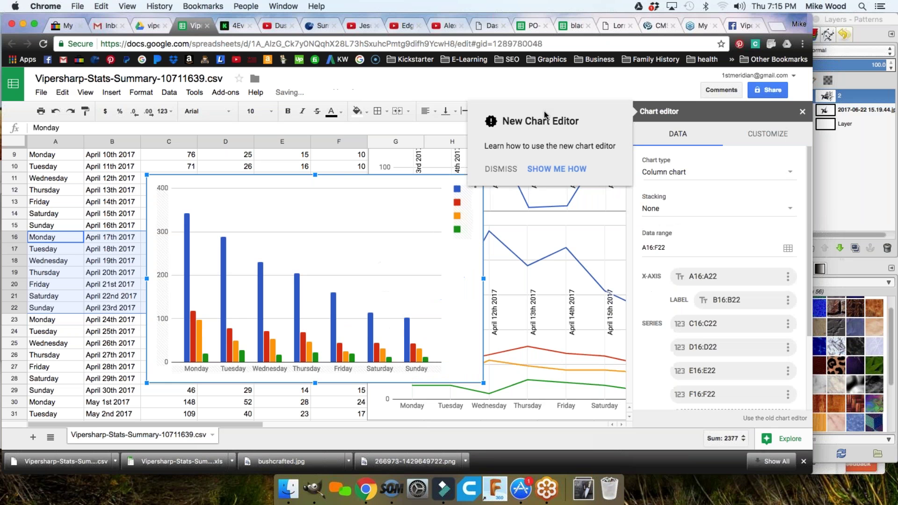
pyautogui.moveTo(183, 187); pyautogui.dragTo(401, 345)
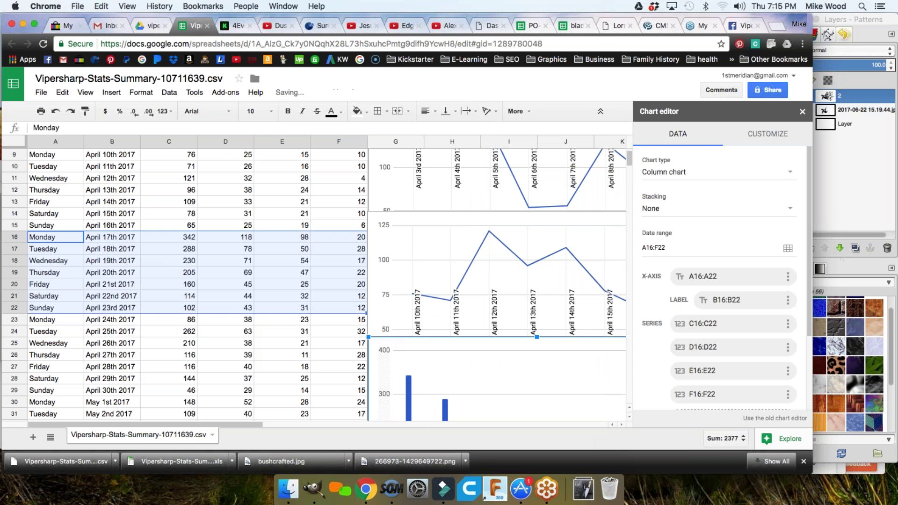
pyautogui.click(677, 177)
pyautogui.click(665, 220)
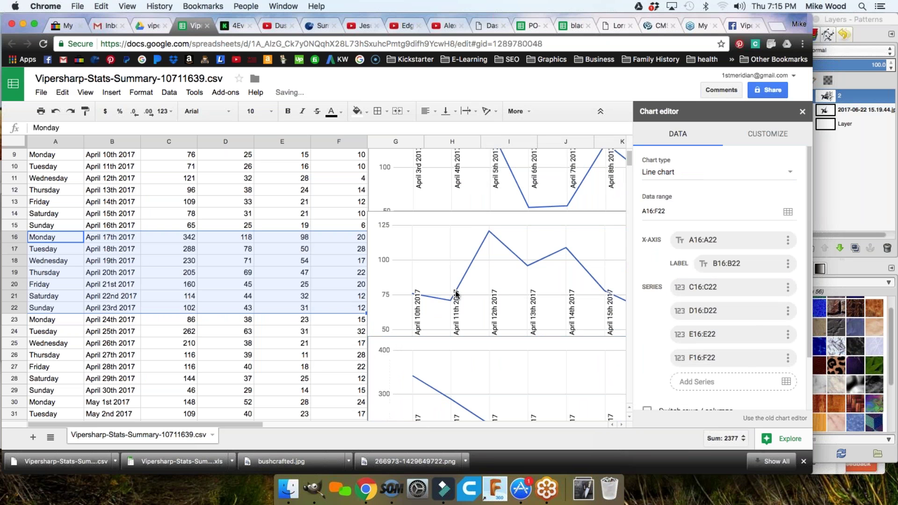
# - Insert a chart of the fourth week's data, A23:F29
pyautogui.scroll(-3, 459, 293)
pyautogui.scroll(-2, 461, 294)
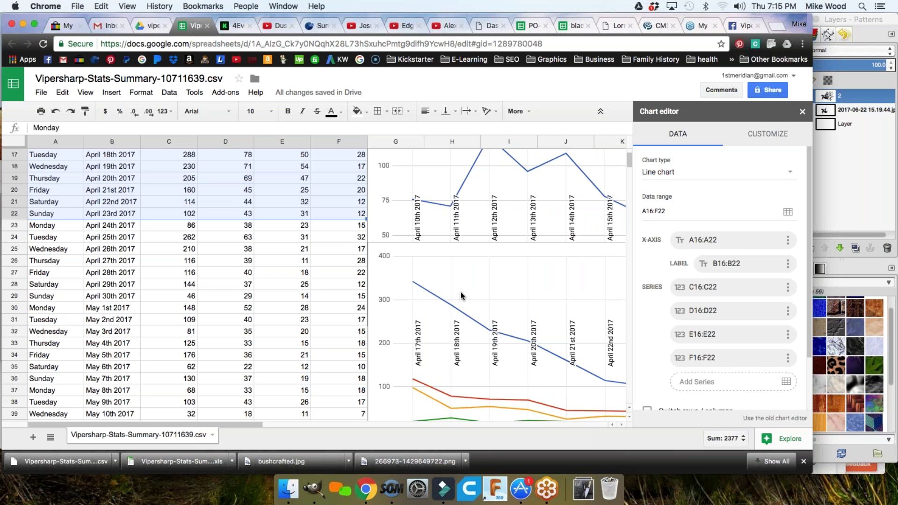
pyautogui.click(58, 226)
pyautogui.moveTo(58, 225); pyautogui.dragTo(349, 290)
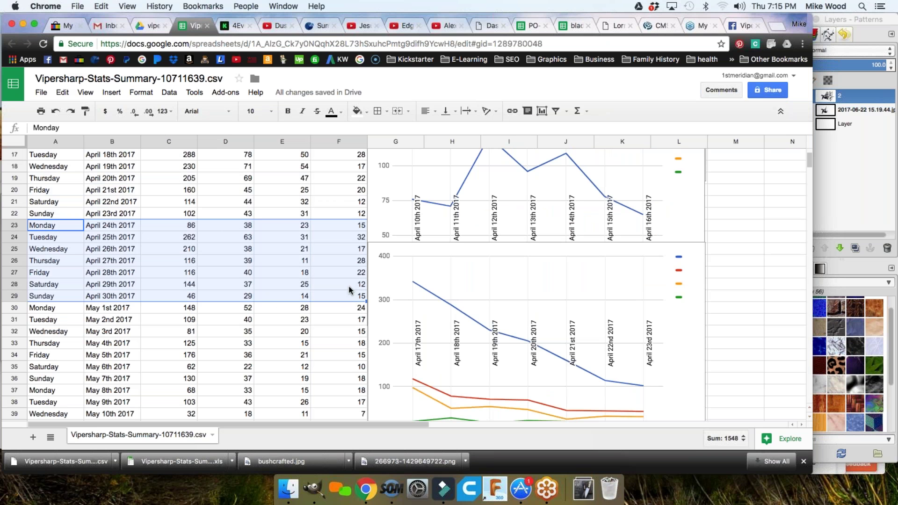
pyautogui.click(542, 111)
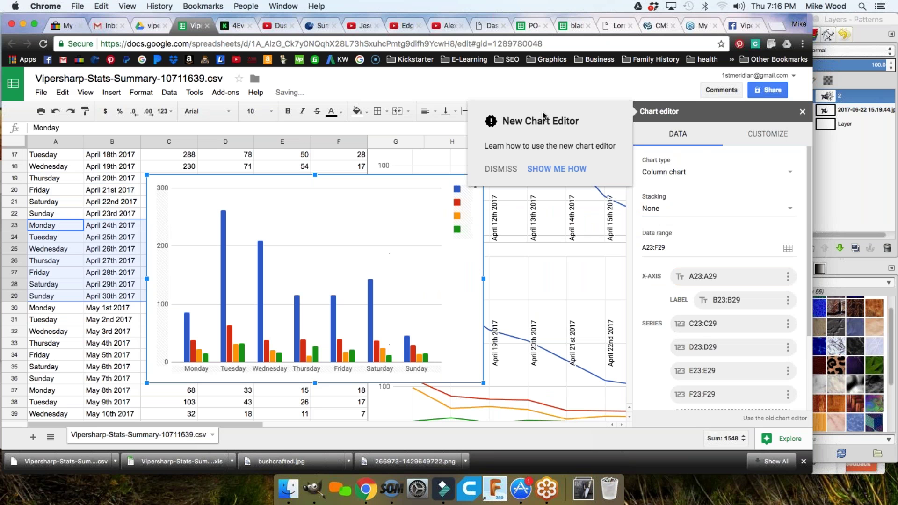
# - Place the April 24–30 chart directly below the April 17–23 chart's plot and change it to a line chart
pyautogui.click(365, 200)
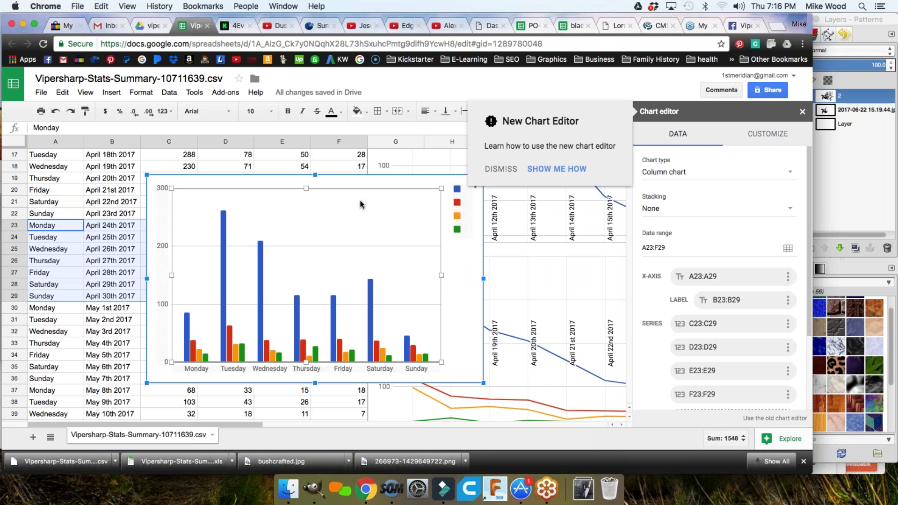
pyautogui.moveTo(168, 181); pyautogui.dragTo(382, 394)
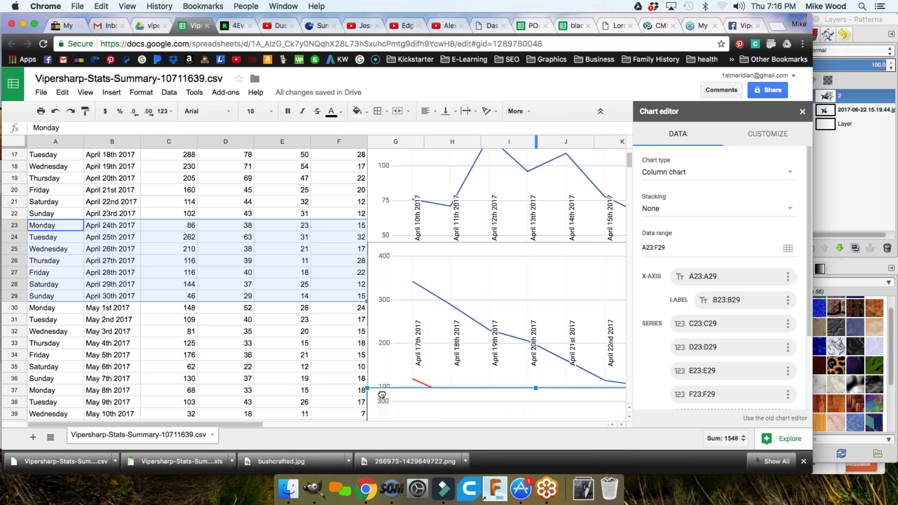
pyautogui.moveTo(383, 394); pyautogui.dragTo(382, 395)
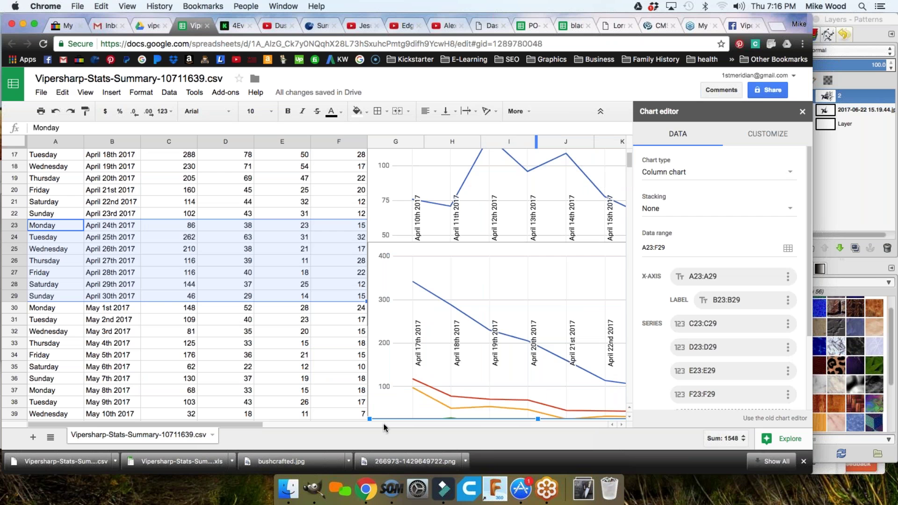
pyautogui.scroll(-2, 428, 381)
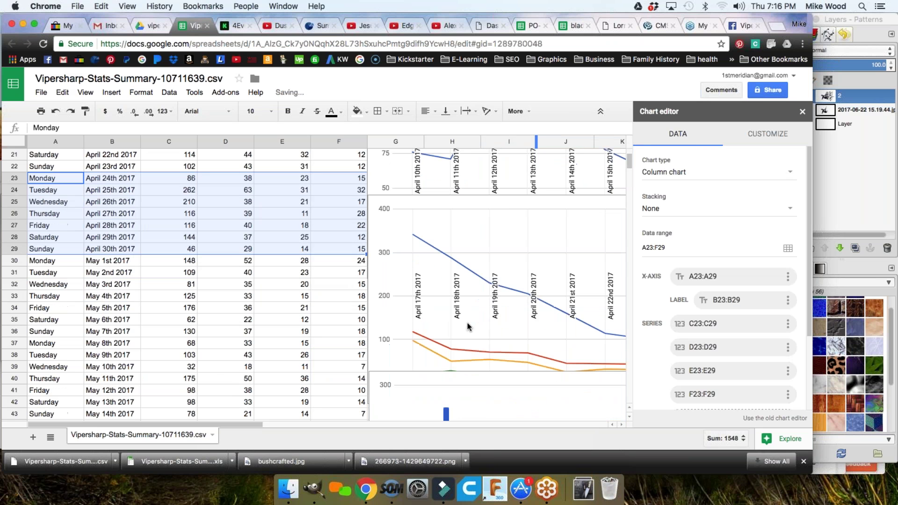
pyautogui.scroll(-3, 468, 327)
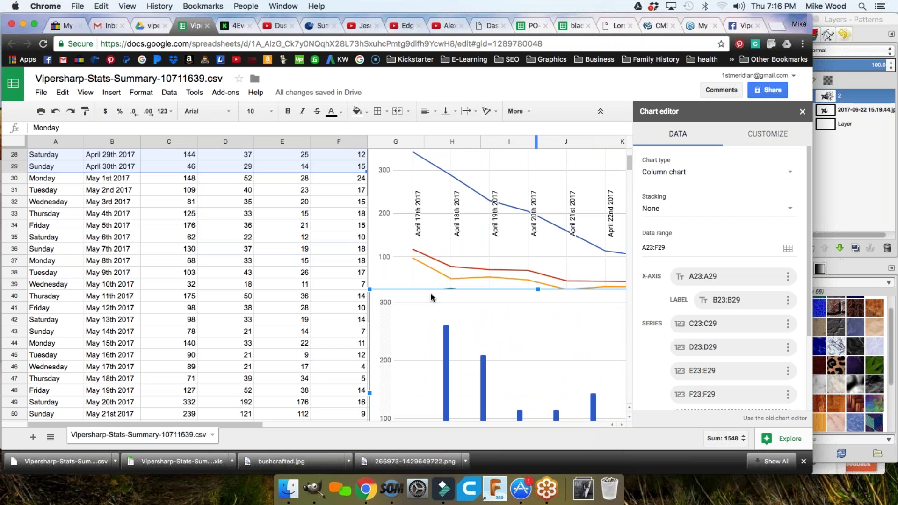
pyautogui.moveTo(431, 297)
pyautogui.mouseDown()
pyautogui.moveTo(427, 388)
pyautogui.moveTo(431, 309)
pyautogui.mouseUp()
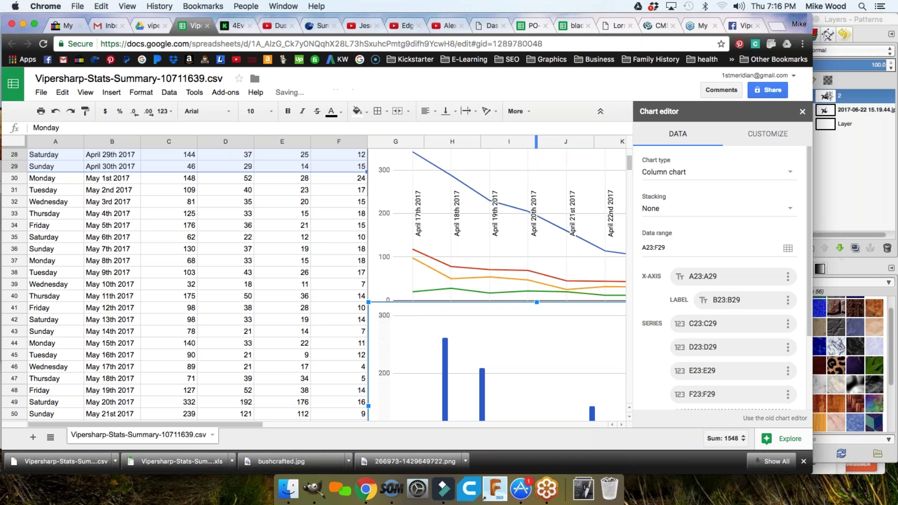
pyautogui.click(684, 176)
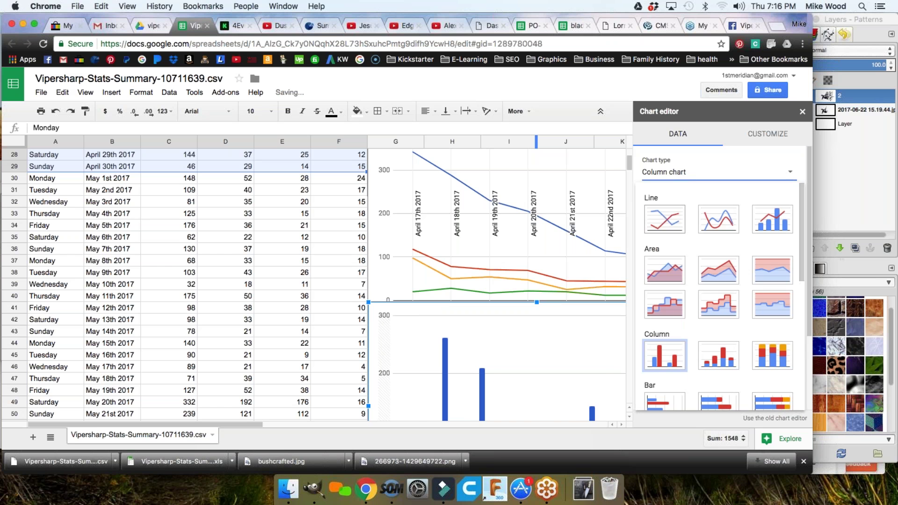
pyautogui.scroll(9, 527, 254)
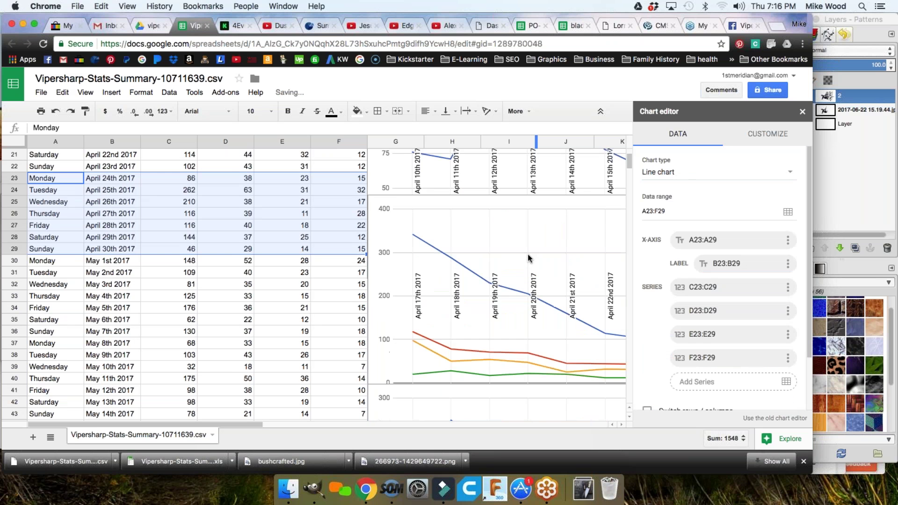
# - Move the April 3–9 chart up to row 1 and place the April 10–16 chart directly below its plotted lines
pyautogui.scroll(-3, 499, 305)
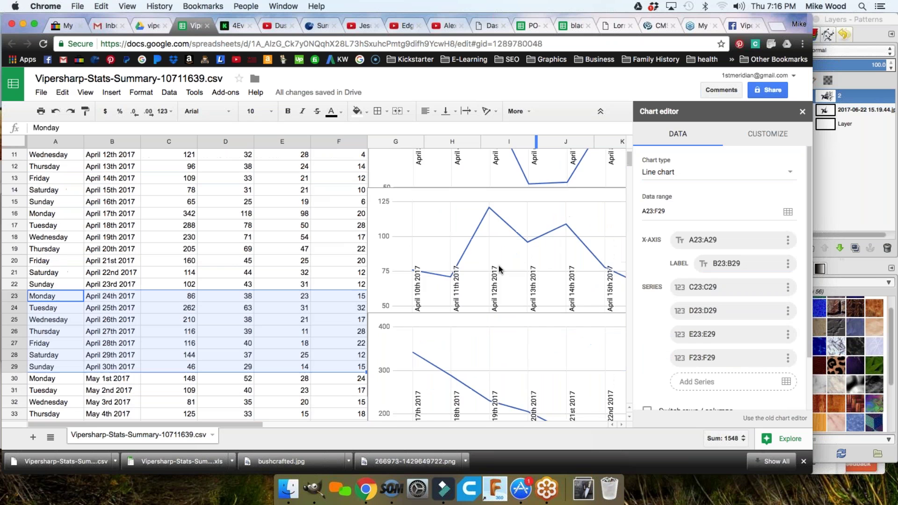
pyautogui.scroll(3, 448, 225)
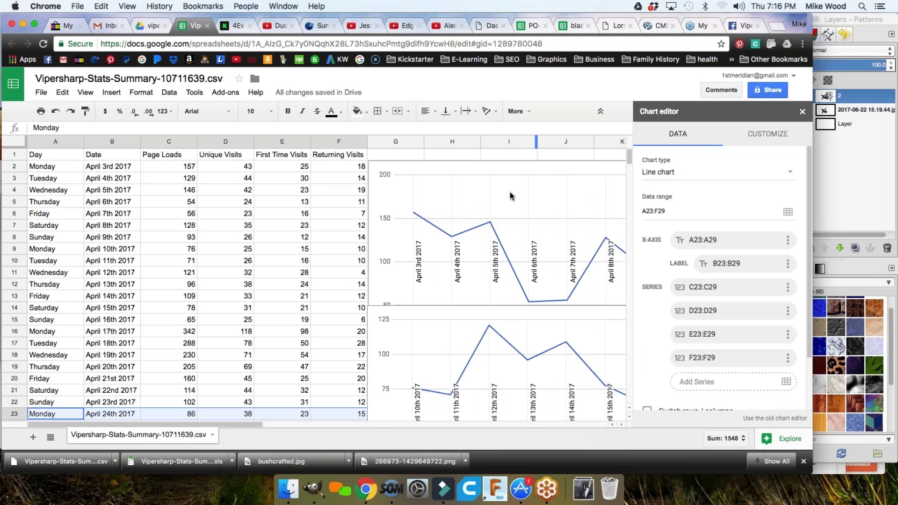
pyautogui.click(502, 163)
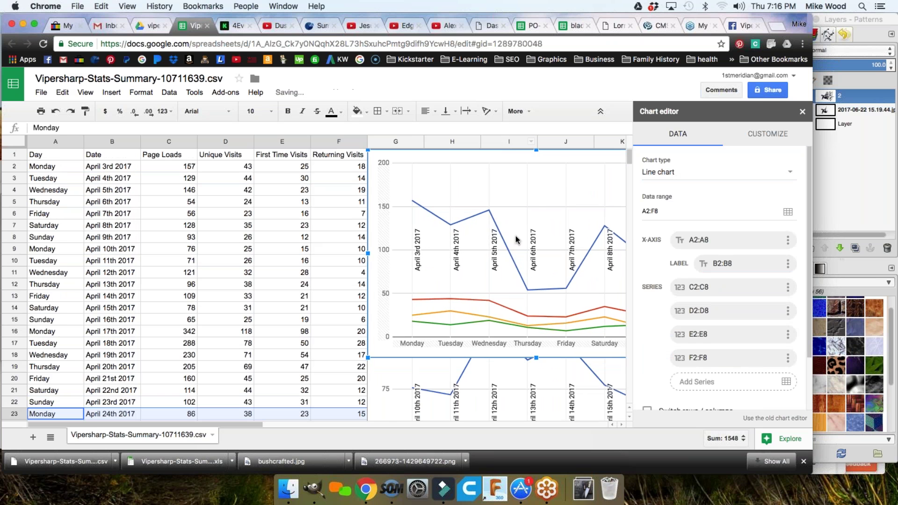
pyautogui.scroll(-4, 535, 283)
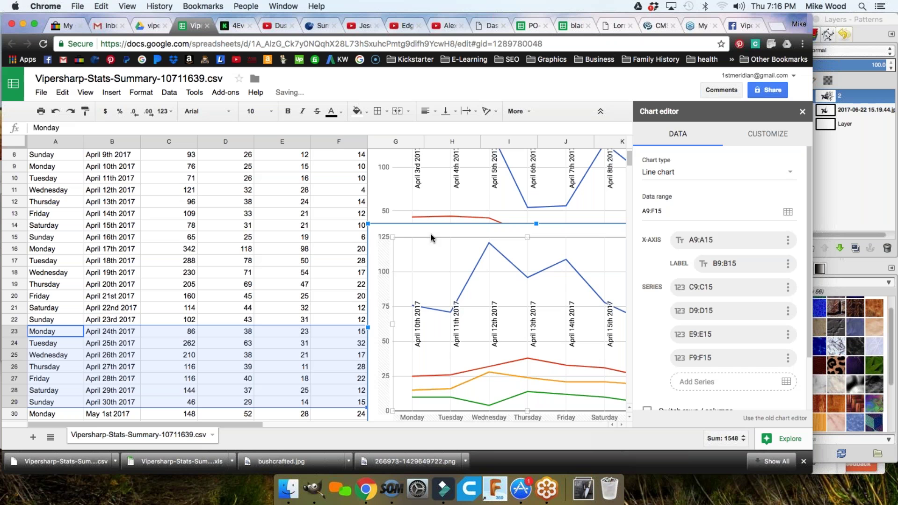
pyautogui.moveTo(423, 229); pyautogui.dragTo(424, 265)
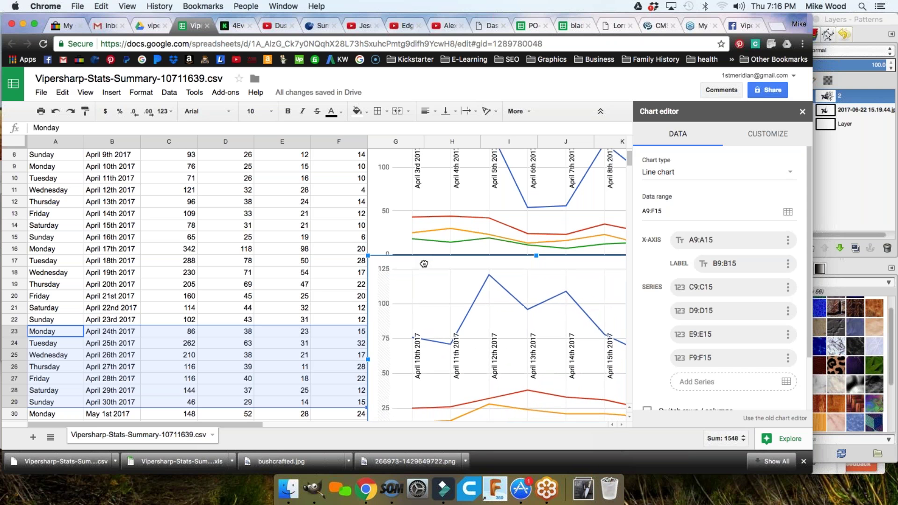
# - Place the April 17–23 chart directly below the April 10–16 chart's plotted lines, aligned to column G
pyautogui.scroll(-3, 441, 271)
pyautogui.scroll(-2, 441, 270)
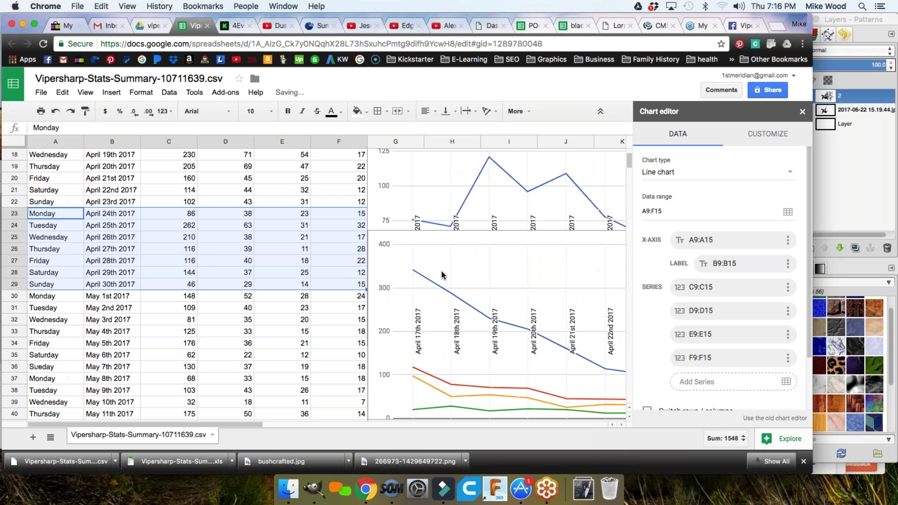
pyautogui.click(376, 234)
pyautogui.moveTo(375, 234); pyautogui.dragTo(375, 331)
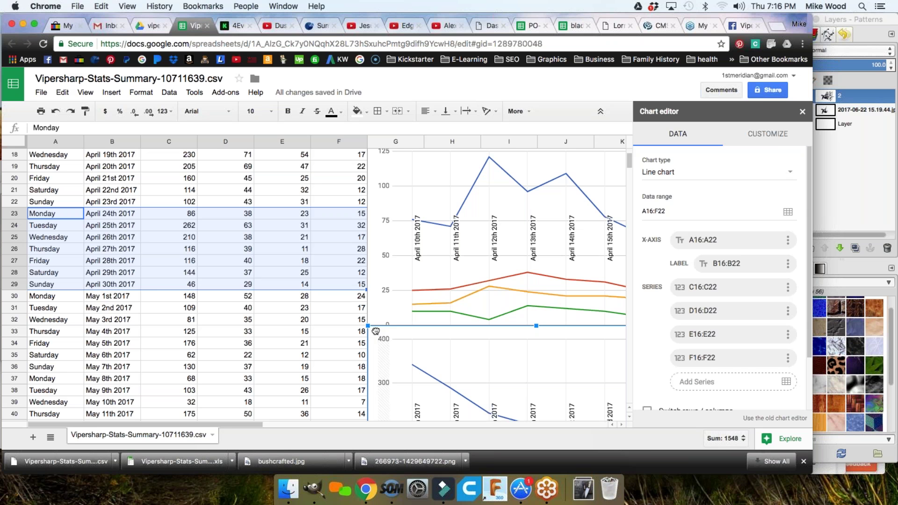
pyautogui.moveTo(376, 331); pyautogui.dragTo(376, 332)
# - Move the April 24–30 chart down so it starts directly below the April 17–23 chart's plotted lines
pyautogui.scroll(-5, 461, 218)
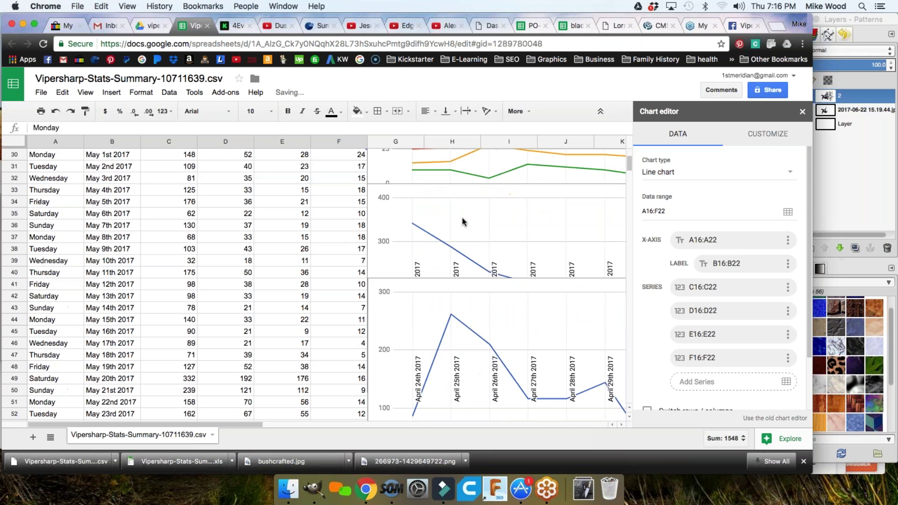
pyautogui.scroll(-3, 459, 299)
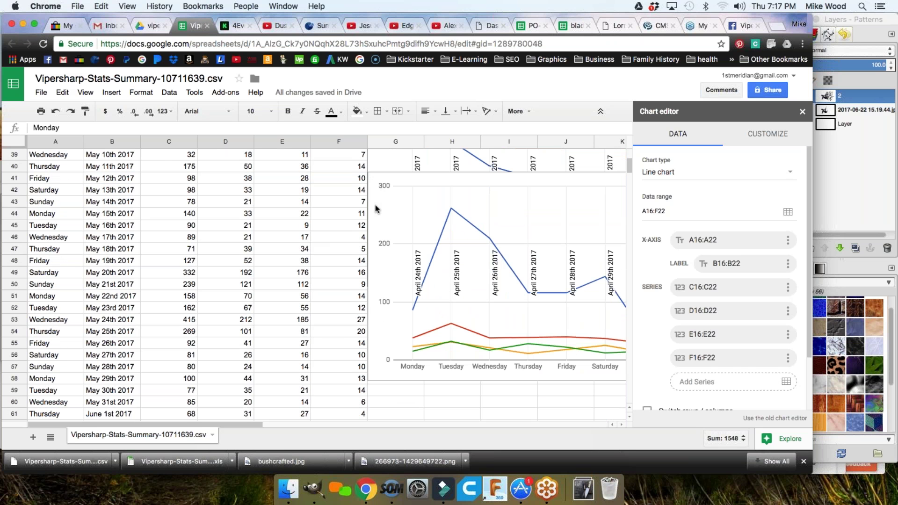
pyautogui.click(384, 250)
pyautogui.click(380, 182)
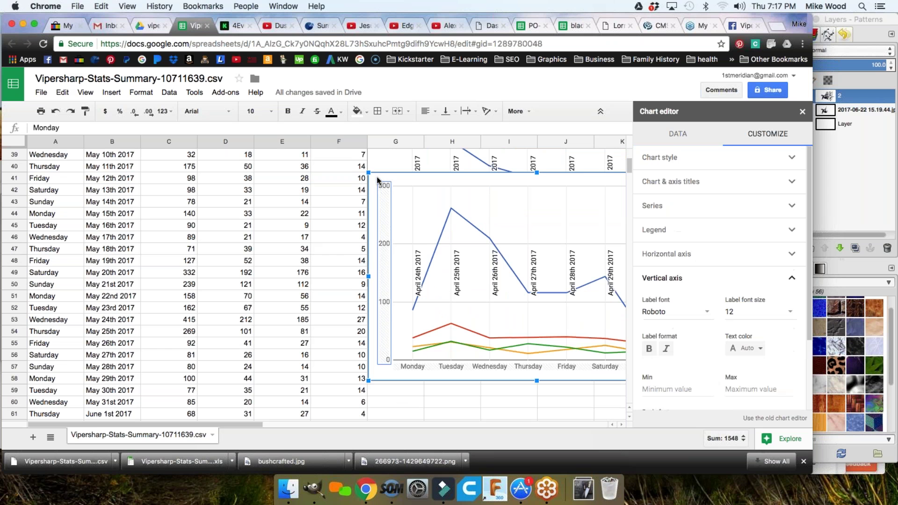
pyautogui.moveTo(378, 180); pyautogui.dragTo(377, 274)
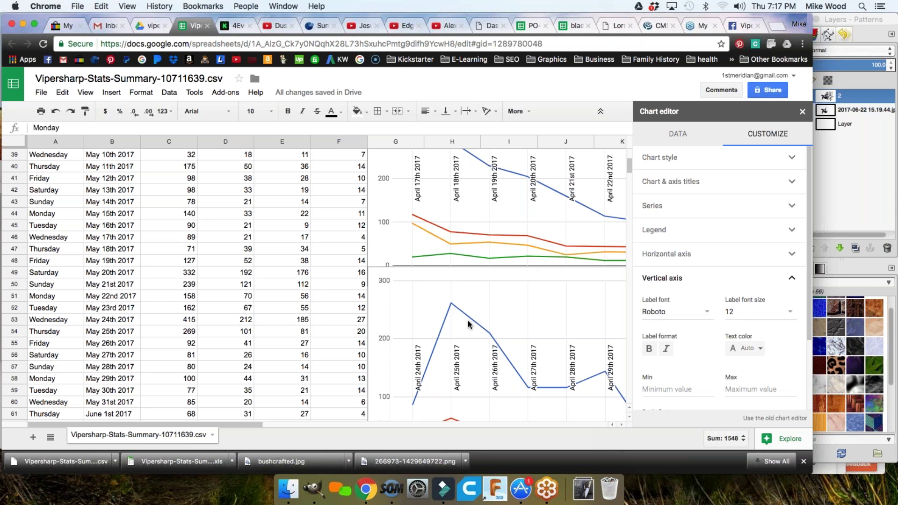
# - Insert a chart of the fifth week's data, A30:F36
pyautogui.scroll(-1, 491, 327)
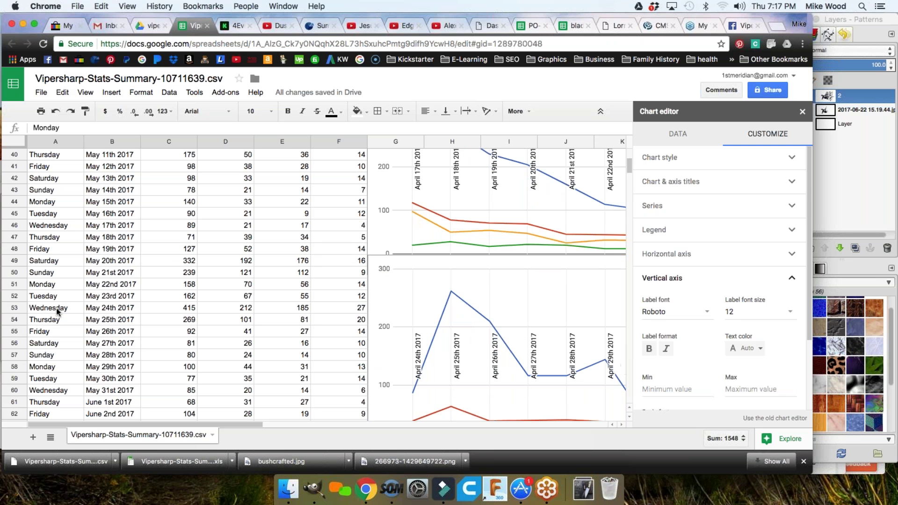
pyautogui.scroll(-5, 95, 268)
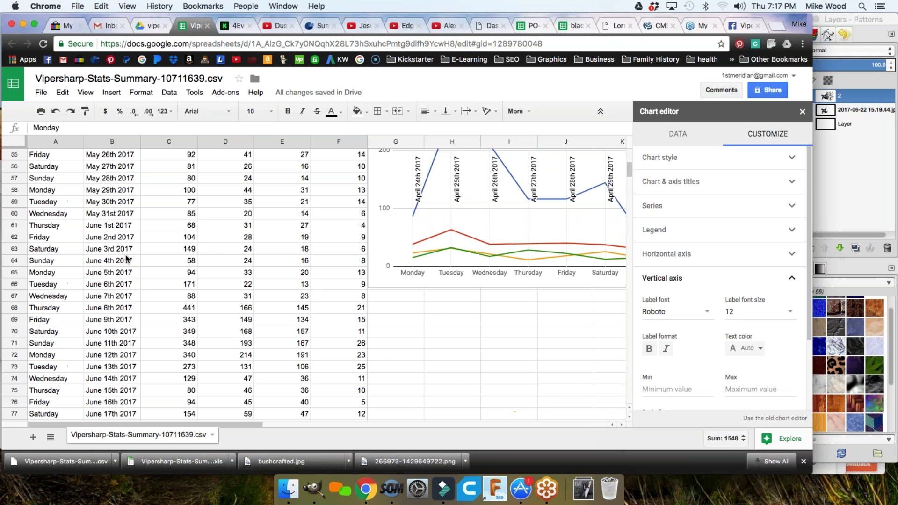
pyautogui.click(124, 205)
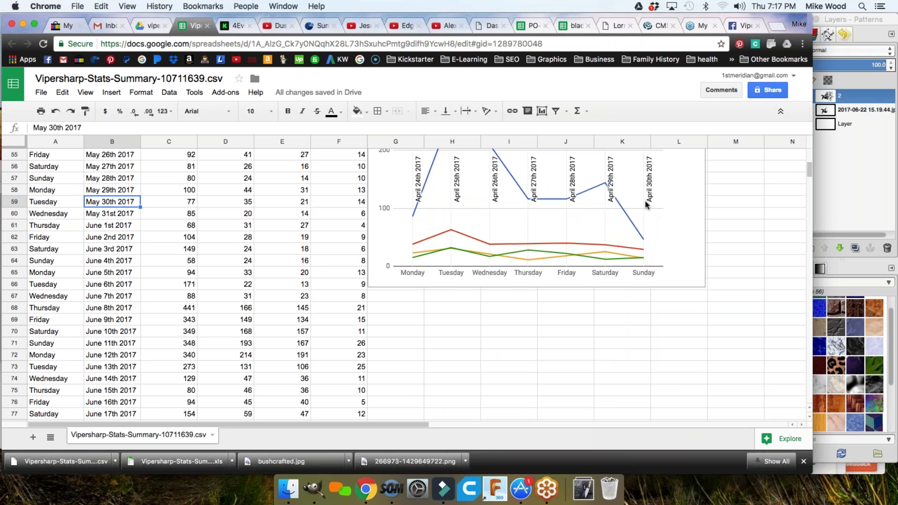
pyautogui.scroll(5, 134, 280)
pyautogui.scroll(10, 136, 275)
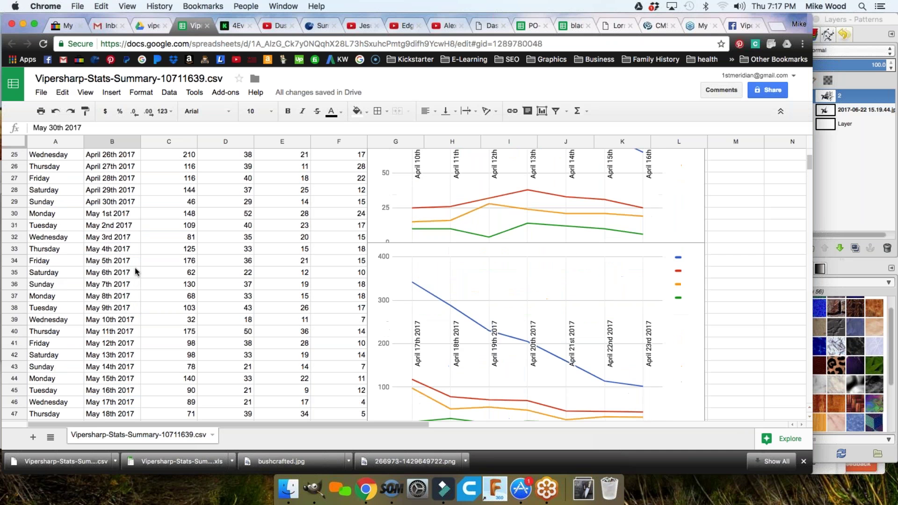
pyautogui.moveTo(63, 217); pyautogui.dragTo(360, 284)
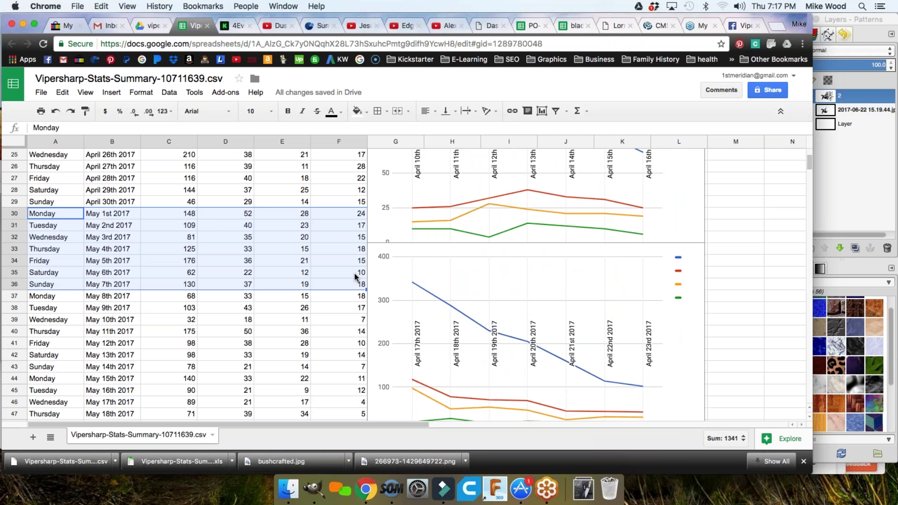
pyautogui.click(542, 112)
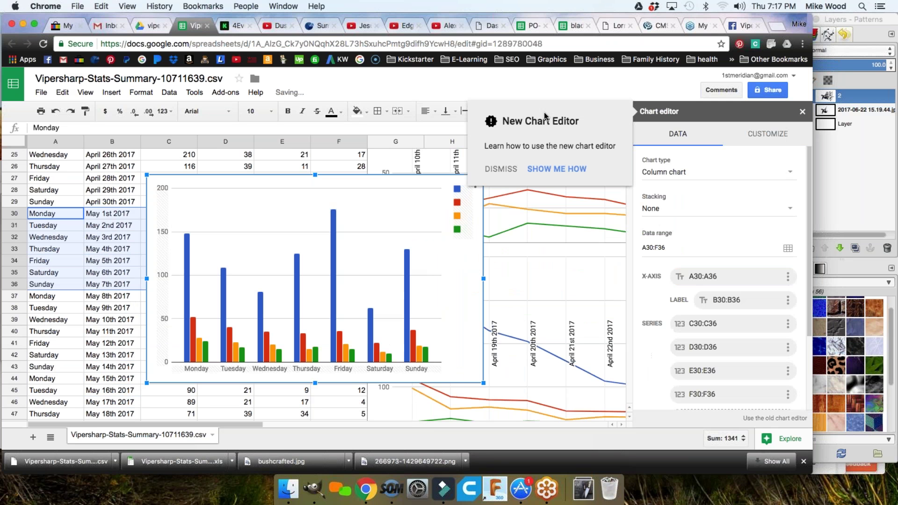
# - Change the May 1–7 chart to a line chart and move it down the sheet to the April 24–30 chart
pyautogui.click(674, 177)
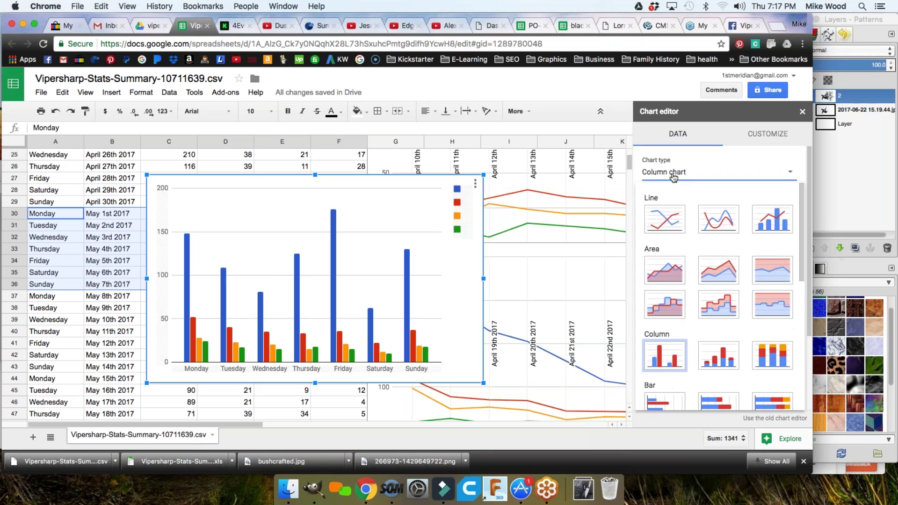
pyautogui.click(673, 220)
pyautogui.moveTo(170, 179); pyautogui.dragTo(419, 335)
pyautogui.scroll(-3, 447, 305)
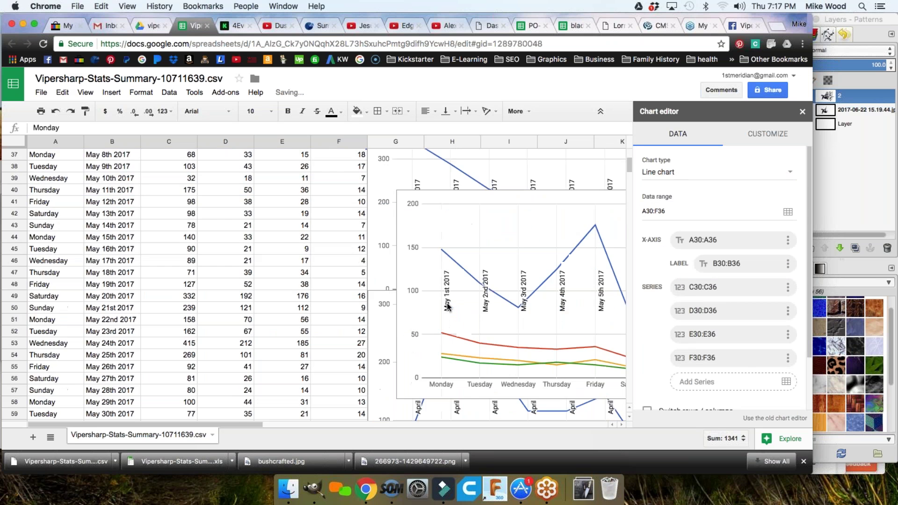
pyautogui.scroll(-2, 447, 305)
pyautogui.scroll(1, 428, 175)
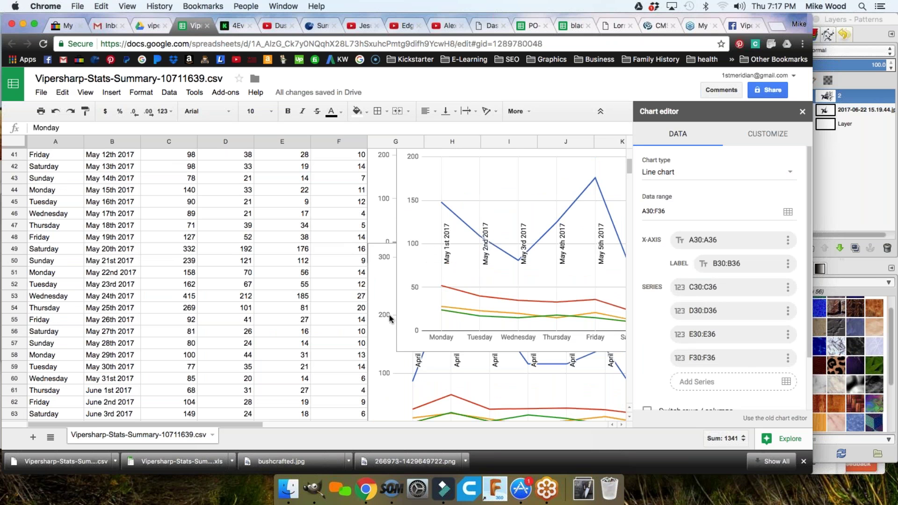
pyautogui.click(407, 346)
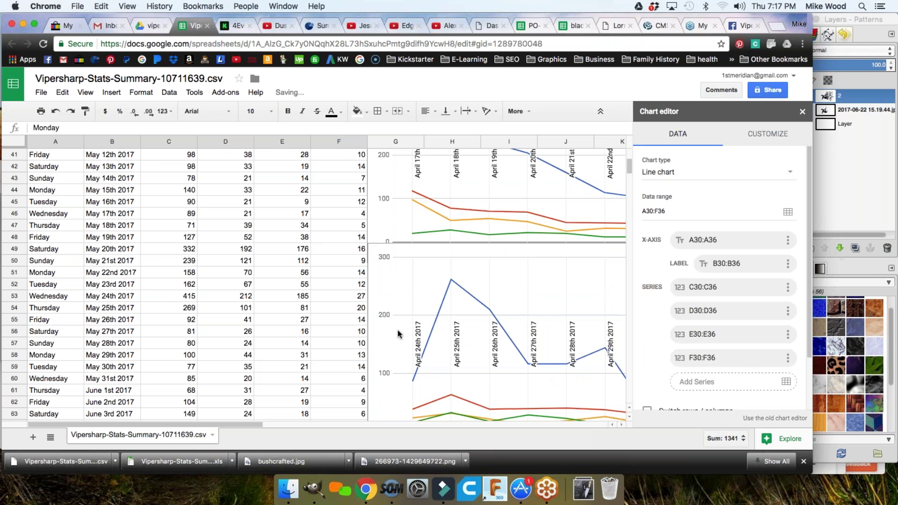
# - Uncover the May 1–7 chart behind the April 24–30 chart and place the April 24–30 chart directly below the April 17–23 chart's weekday labels
pyautogui.scroll(-5, 449, 299)
pyautogui.scroll(4, 454, 300)
pyautogui.click(377, 221)
pyautogui.moveTo(375, 227); pyautogui.dragTo(377, 366)
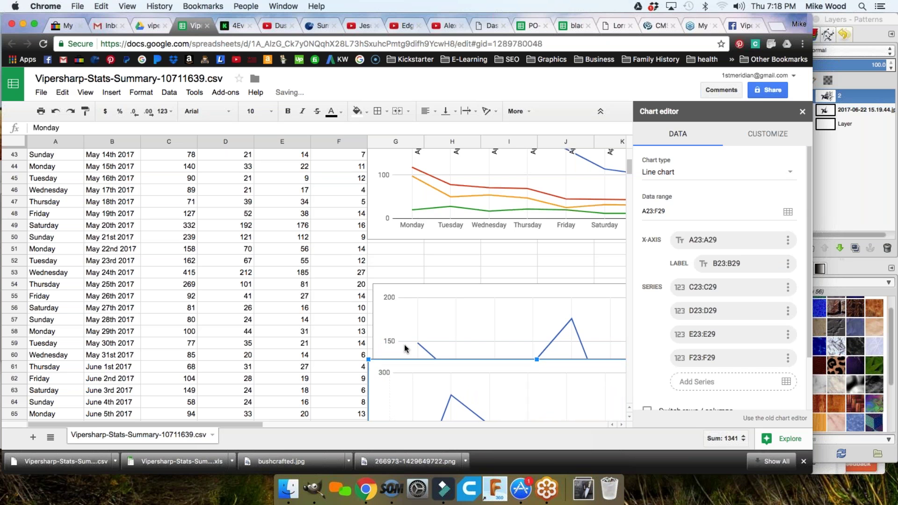
pyautogui.click(404, 288)
pyautogui.moveTo(404, 288); pyautogui.dragTo(430, 299)
pyautogui.click(373, 364)
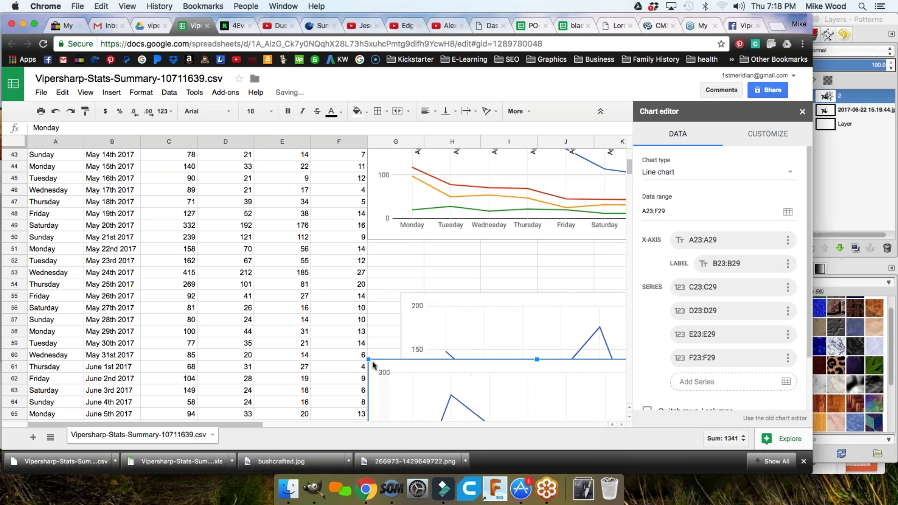
pyautogui.moveTo(372, 363); pyautogui.dragTo(373, 237)
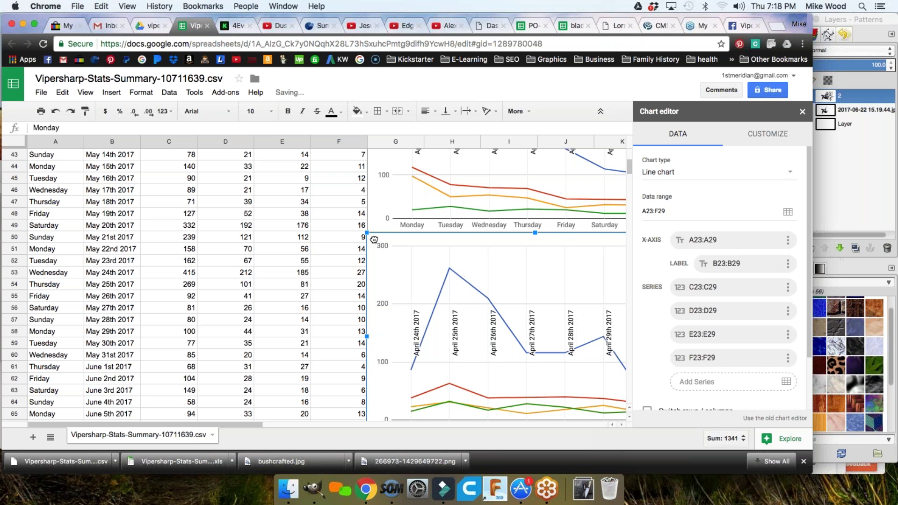
# - Place the May 1–7 chart directly below the April 24–30 chart, aligned to column G
pyautogui.scroll(-3, 493, 292)
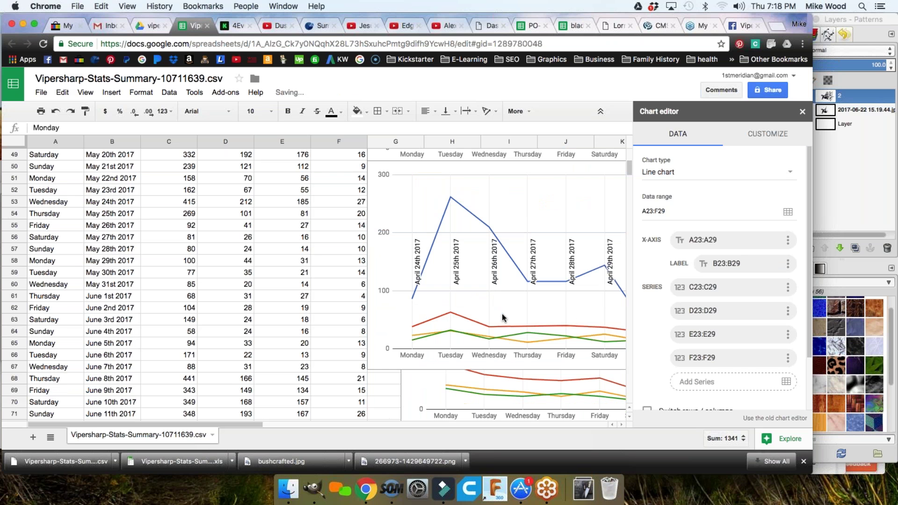
pyautogui.click(417, 385)
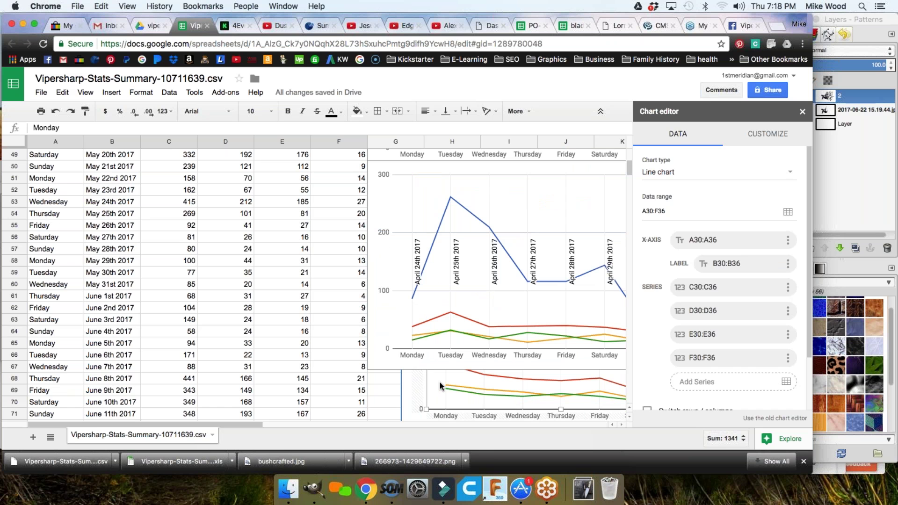
pyautogui.doubleClick(430, 388)
pyautogui.moveTo(405, 393); pyautogui.dragTo(387, 463)
pyautogui.moveTo(384, 391); pyautogui.dragTo(375, 437)
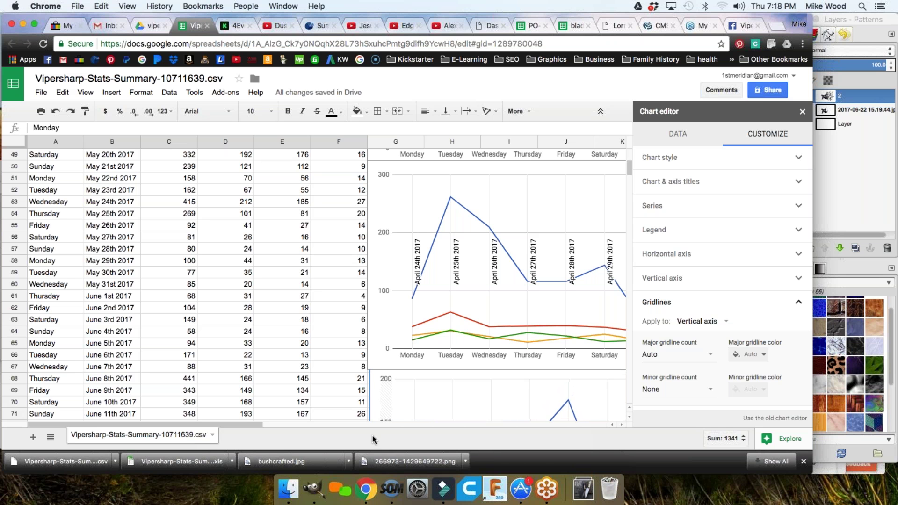
pyautogui.click(372, 363)
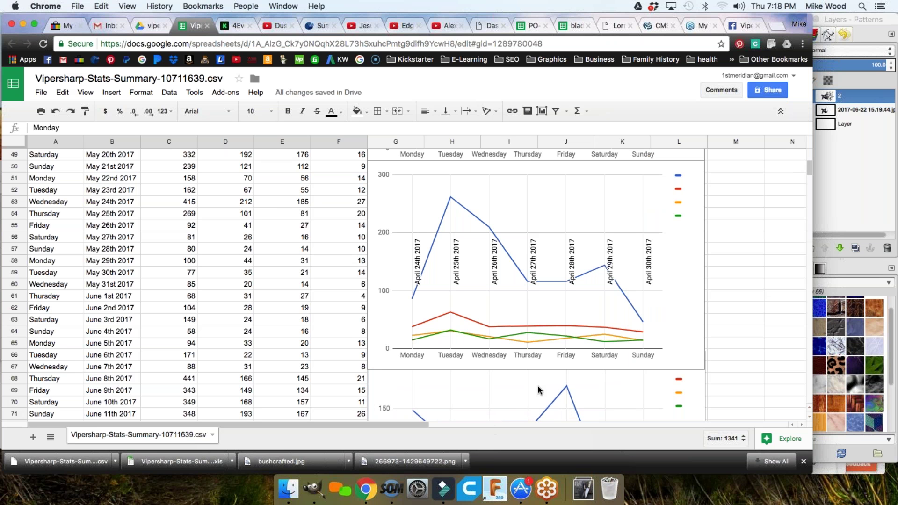
pyautogui.click(375, 392)
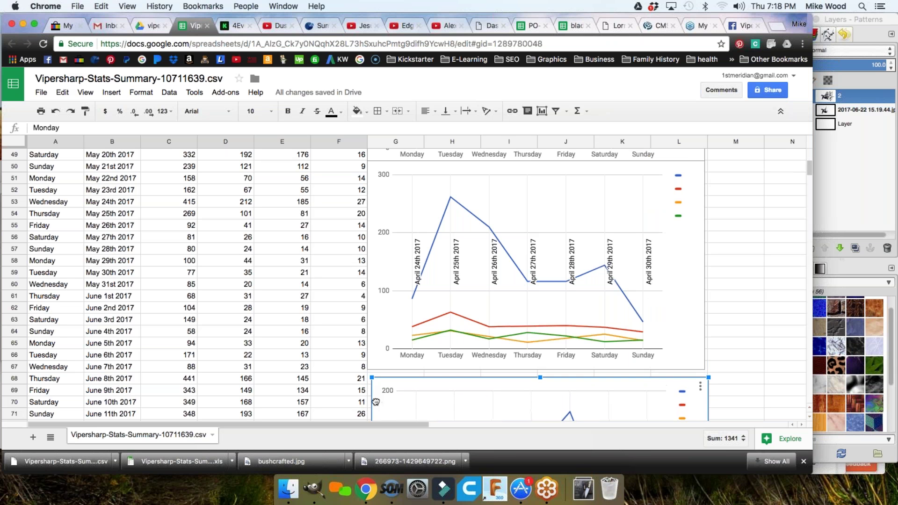
pyautogui.moveTo(375, 399); pyautogui.dragTo(375, 397)
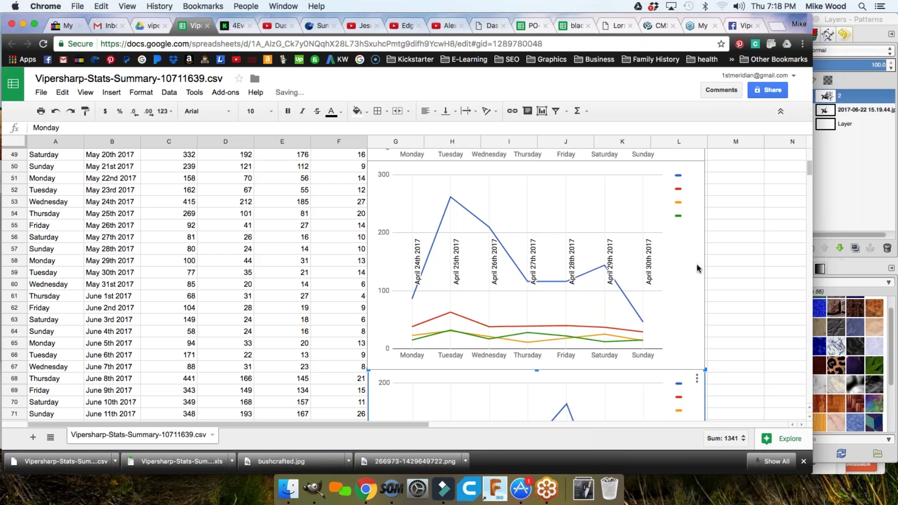
# - Compare the daily page-load lines of the April 3–9 and April 10–16 charts
pyautogui.scroll(10, 746, 296)
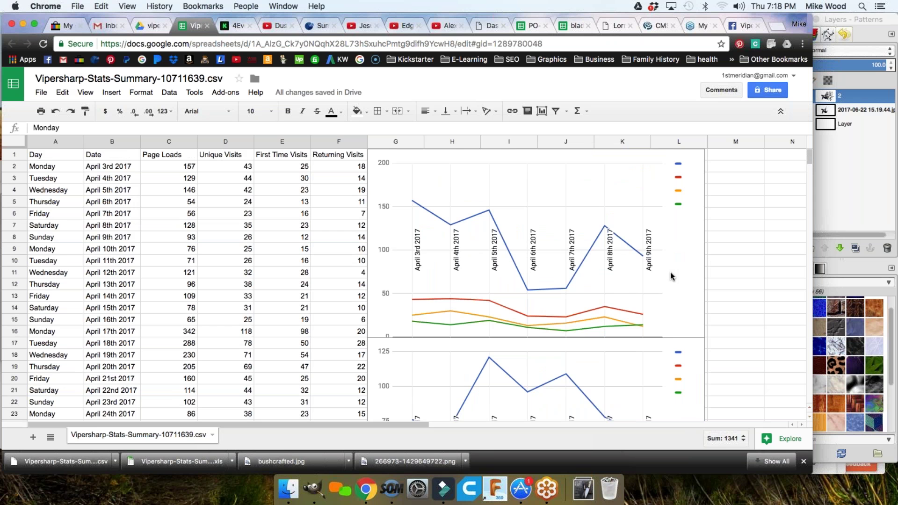
pyautogui.scroll(-2, 670, 271)
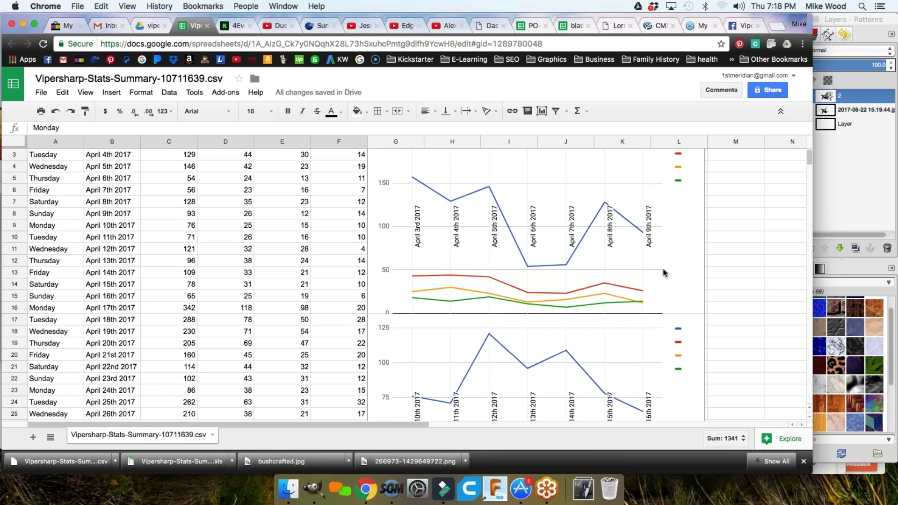
pyautogui.click(492, 197)
pyautogui.moveTo(491, 188)
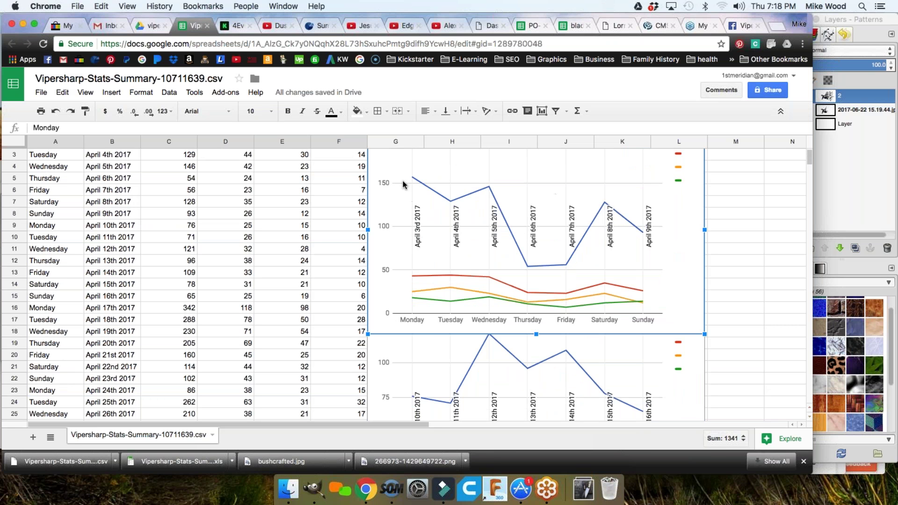
pyautogui.scroll(-3, 520, 259)
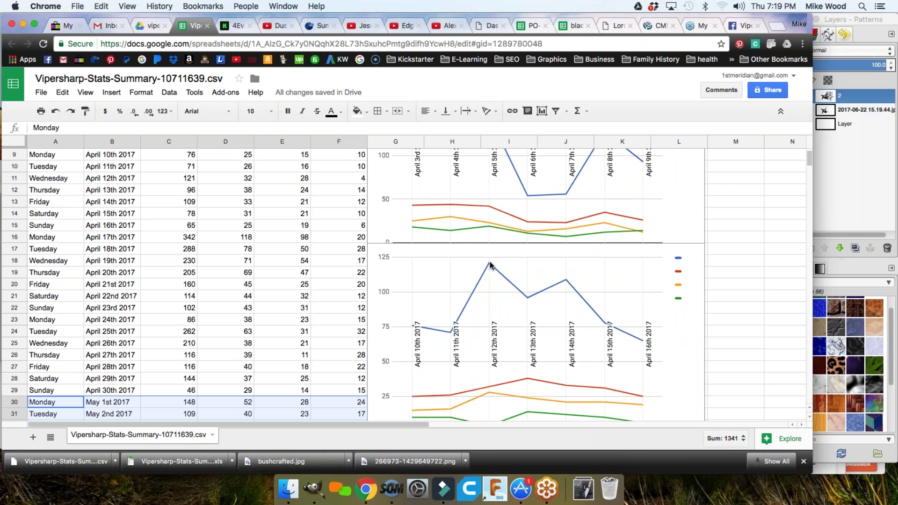
pyautogui.scroll(4, 493, 258)
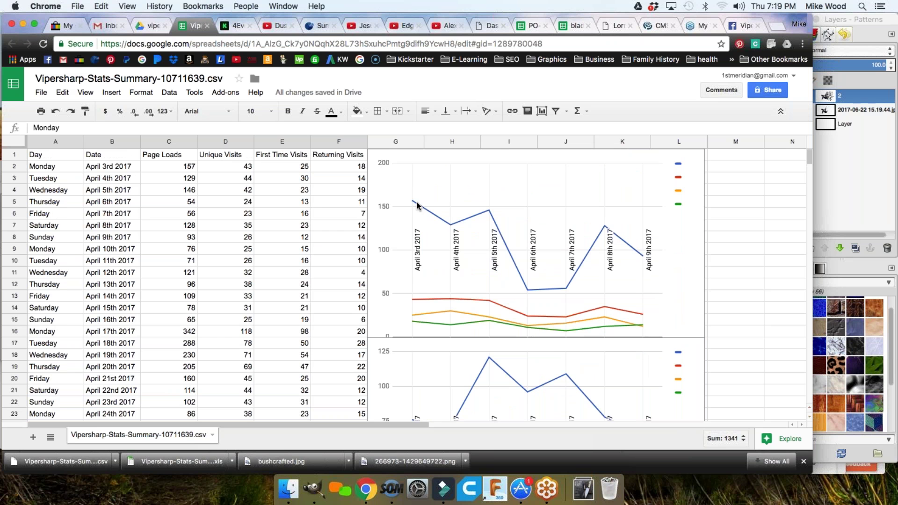
# - Compare the daily page-load lines across the five stacked weekly charts from April 3–9 through May 1–7
pyautogui.scroll(-2, 494, 280)
pyautogui.scroll(-5, 495, 279)
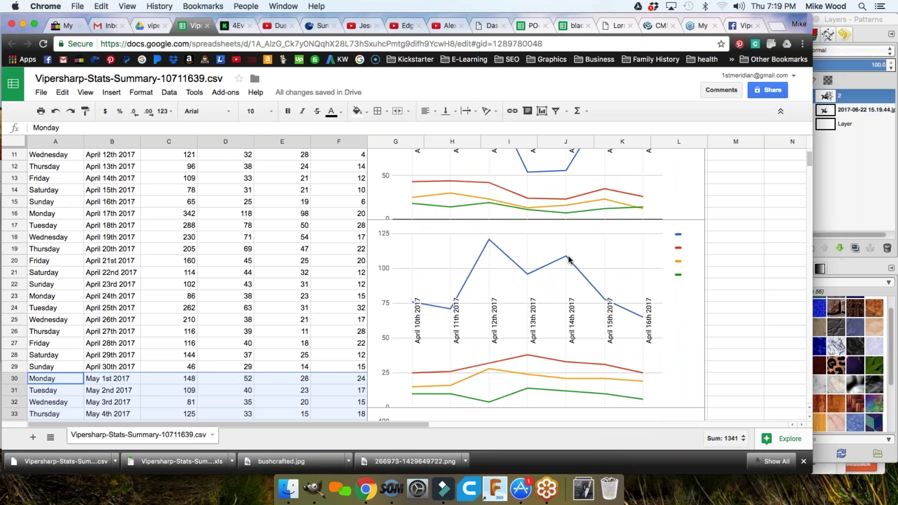
pyautogui.scroll(-10, 608, 299)
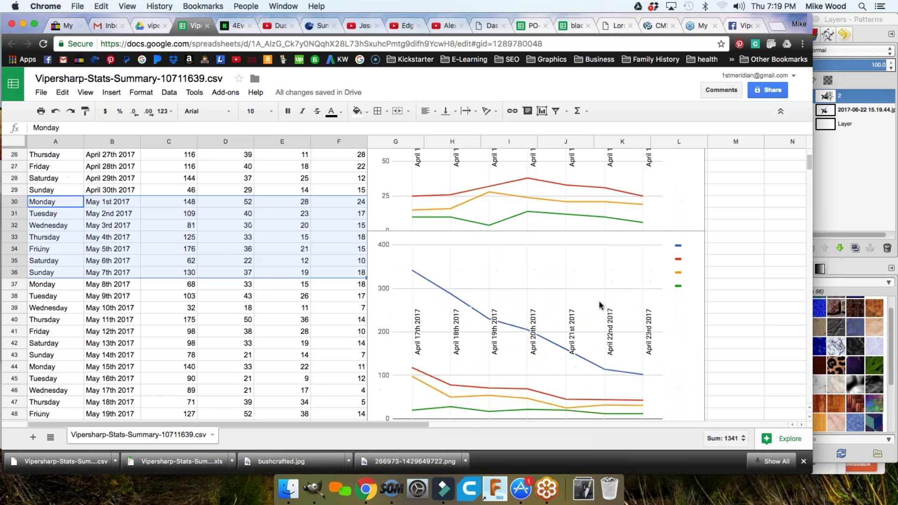
pyautogui.scroll(-6, 599, 301)
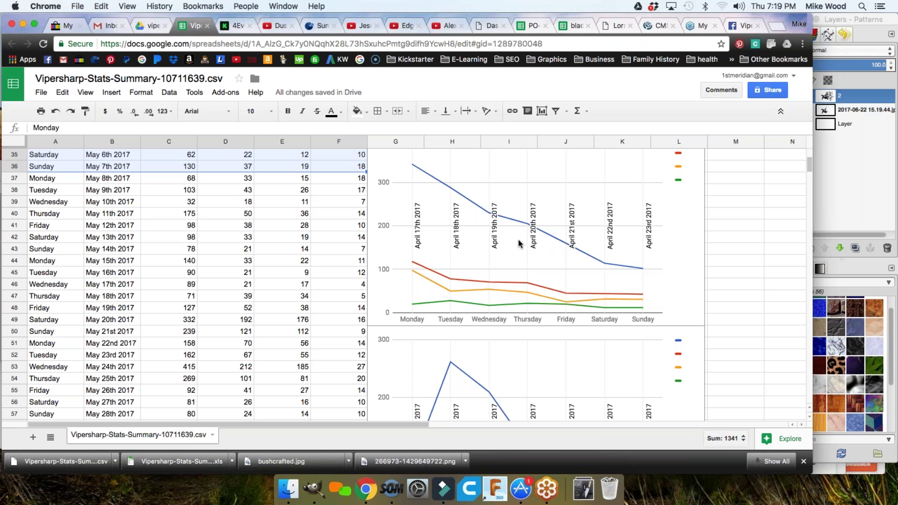
pyautogui.scroll(-5, 640, 270)
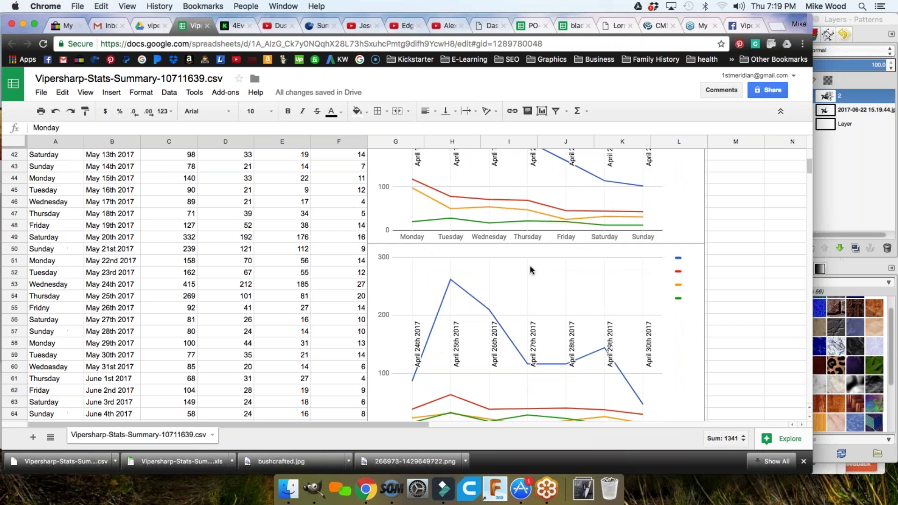
pyautogui.scroll(-3, 531, 270)
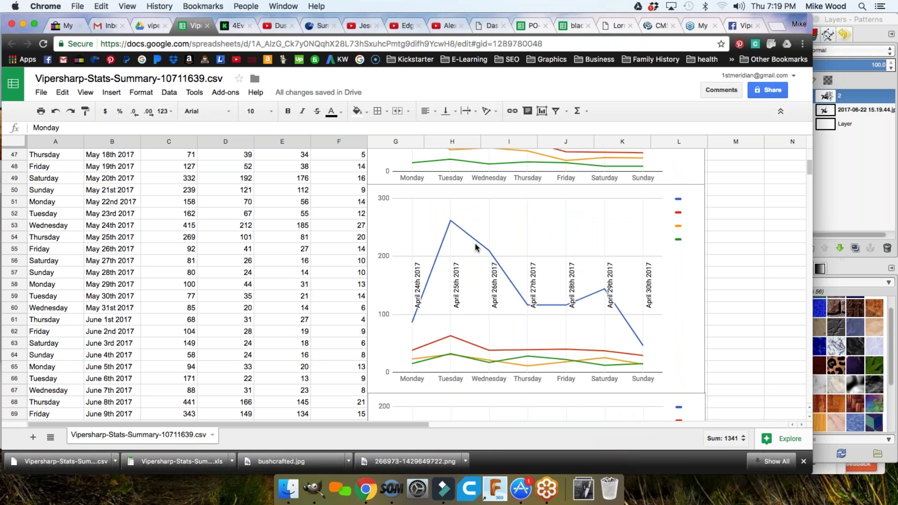
pyautogui.scroll(-5, 501, 262)
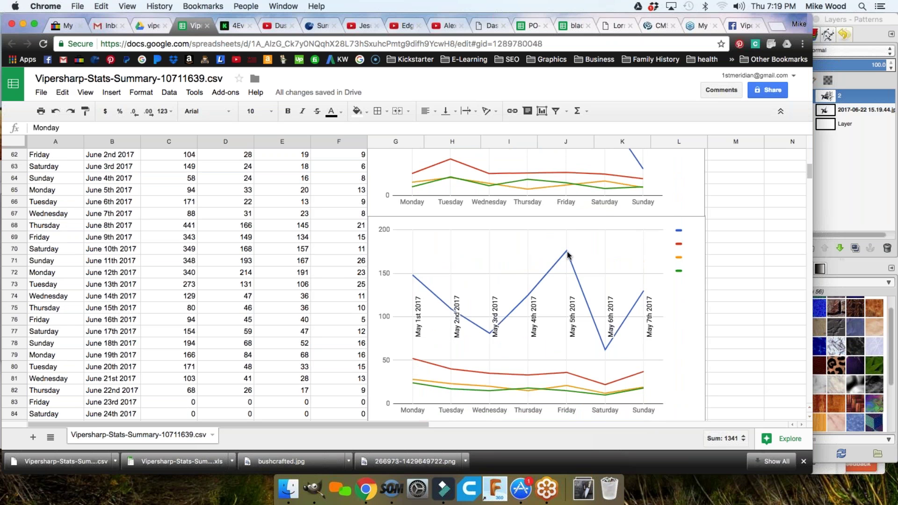
pyautogui.scroll(-4, 568, 257)
pyautogui.scroll(15, 571, 314)
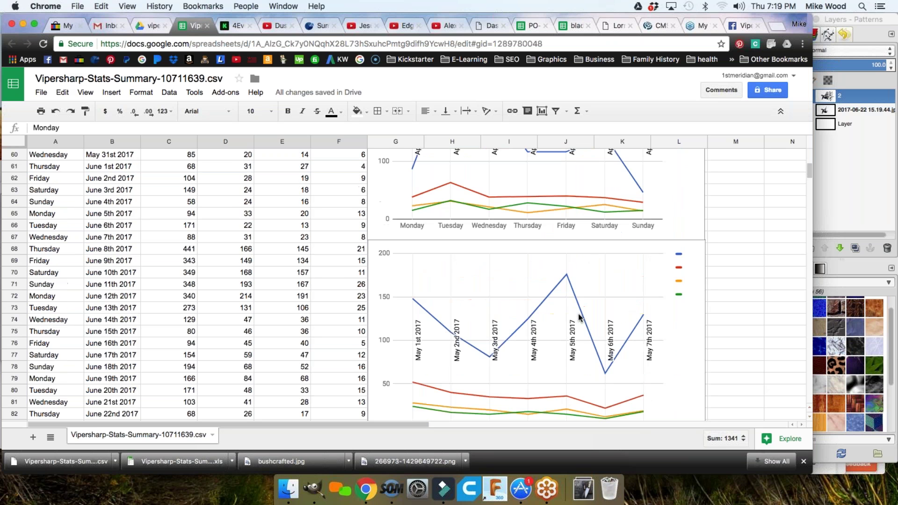
pyautogui.scroll(6, 572, 288)
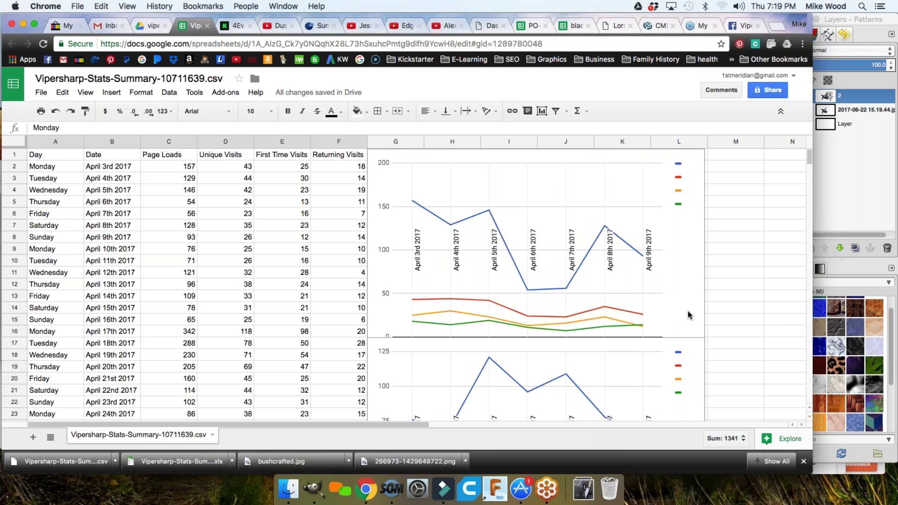
# - Switch to Vipersharp's Facebook page and open its Insights overview
pyautogui.click(735, 30)
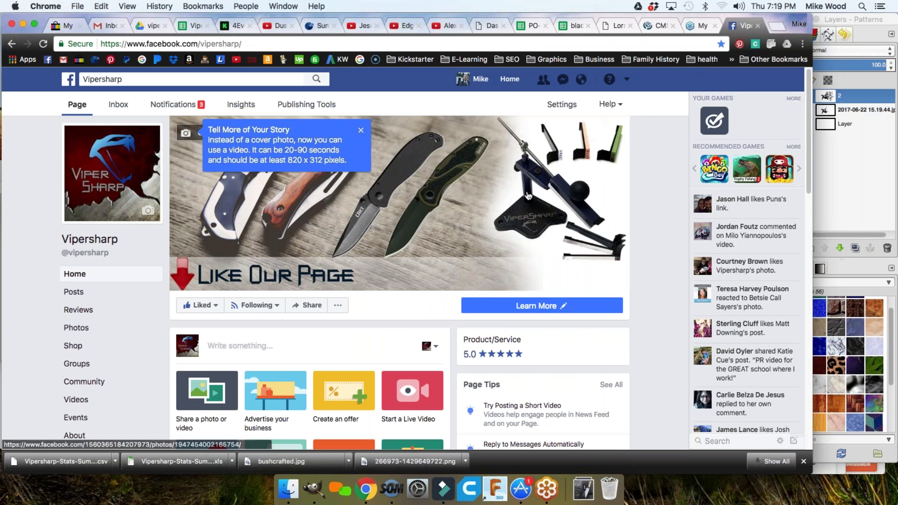
pyautogui.scroll(-5, 506, 207)
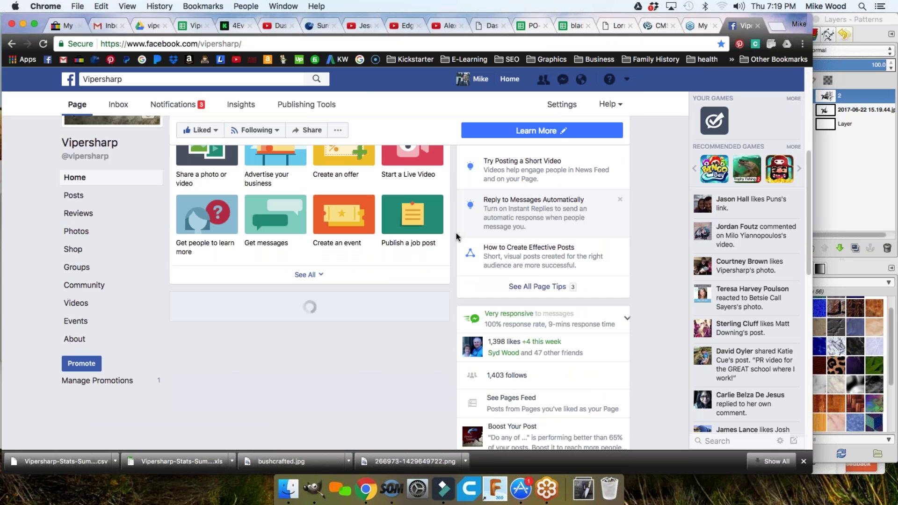
pyautogui.scroll(5, 456, 234)
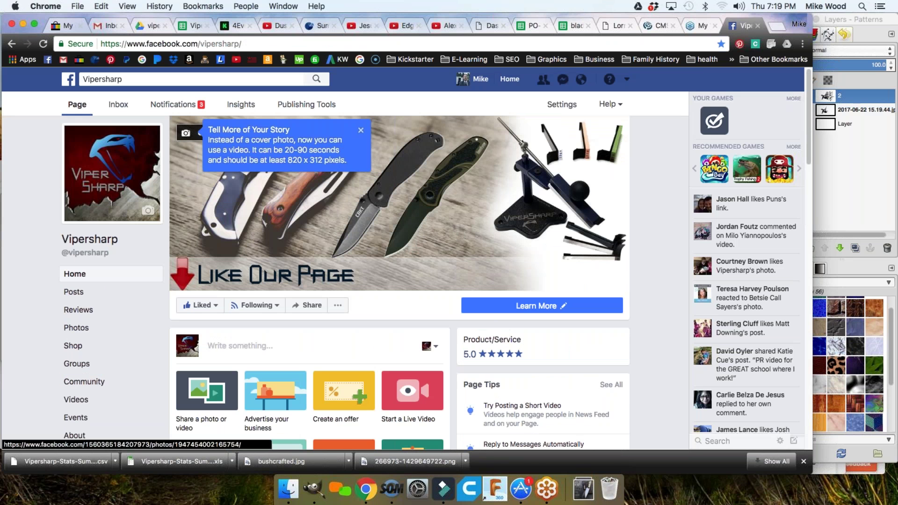
pyautogui.click(240, 105)
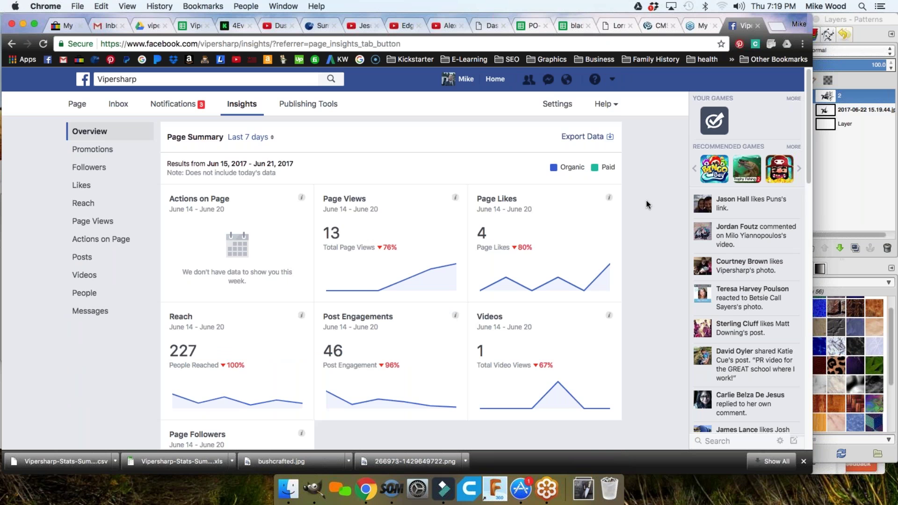
# - Review the Page Summary cards and read the metric descriptions for Reach, Post Engagements and Page Followers
pyautogui.scroll(-2, 646, 200)
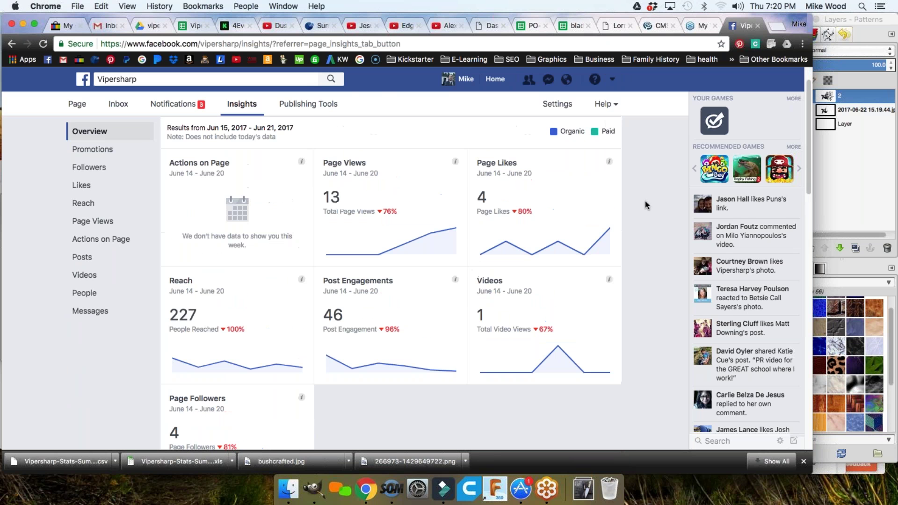
pyautogui.scroll(1, 645, 201)
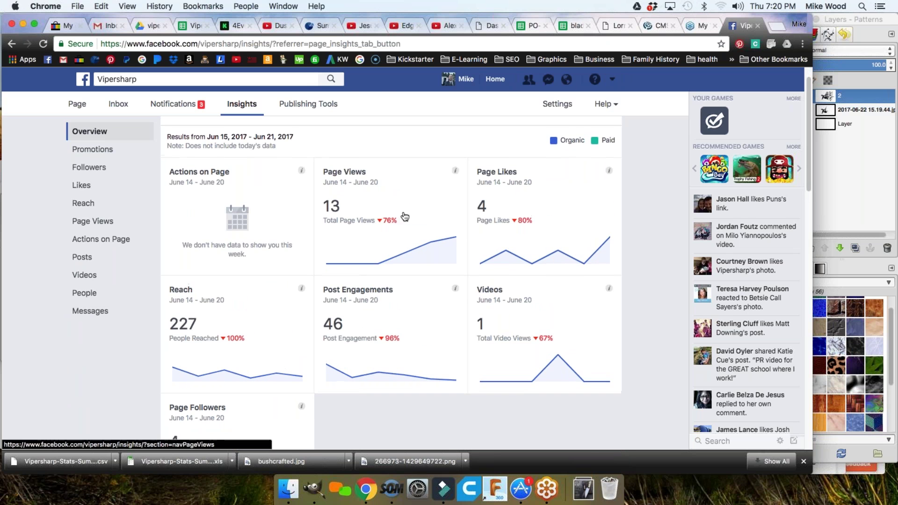
pyautogui.scroll(-4, 552, 196)
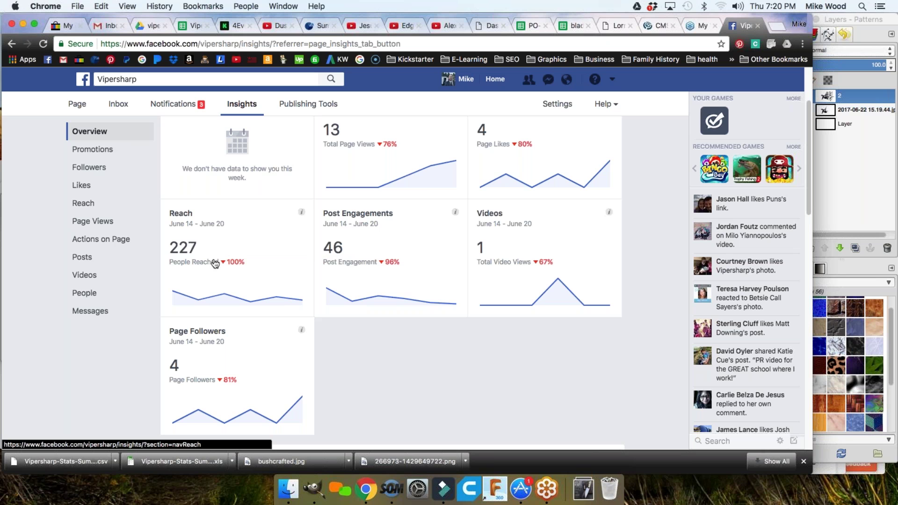
pyautogui.moveTo(300, 215)
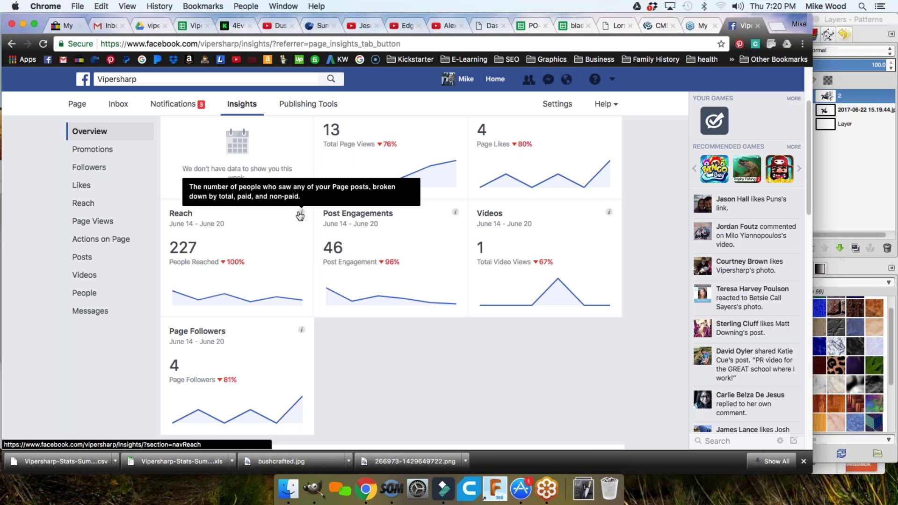
pyautogui.moveTo(454, 216)
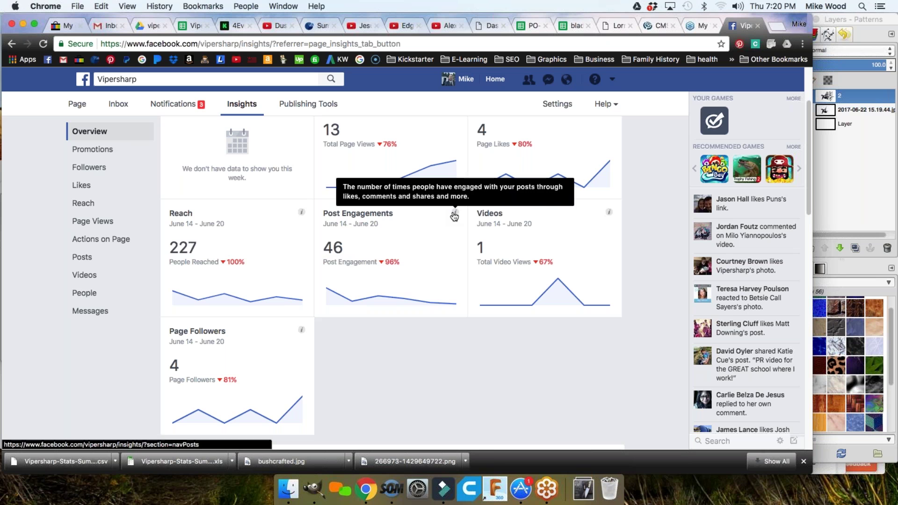
pyautogui.moveTo(609, 212)
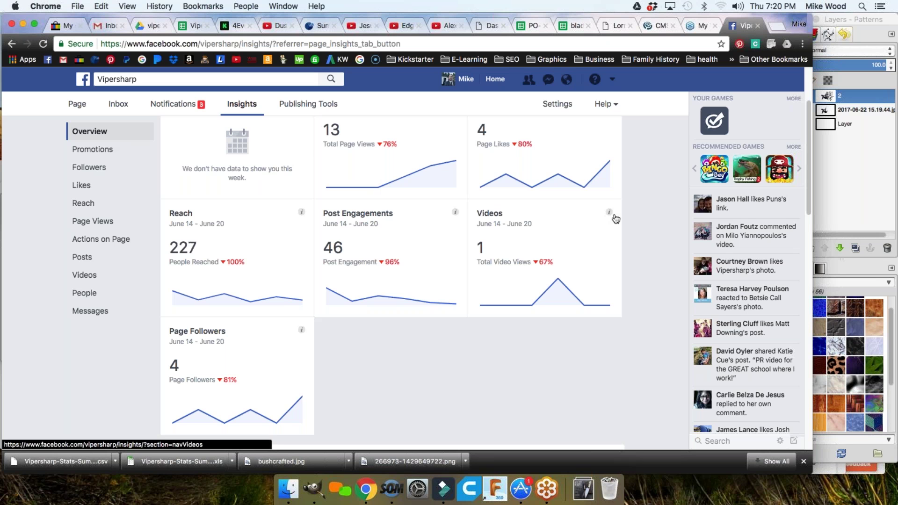
pyautogui.scroll(-3, 618, 227)
pyautogui.moveTo(302, 246)
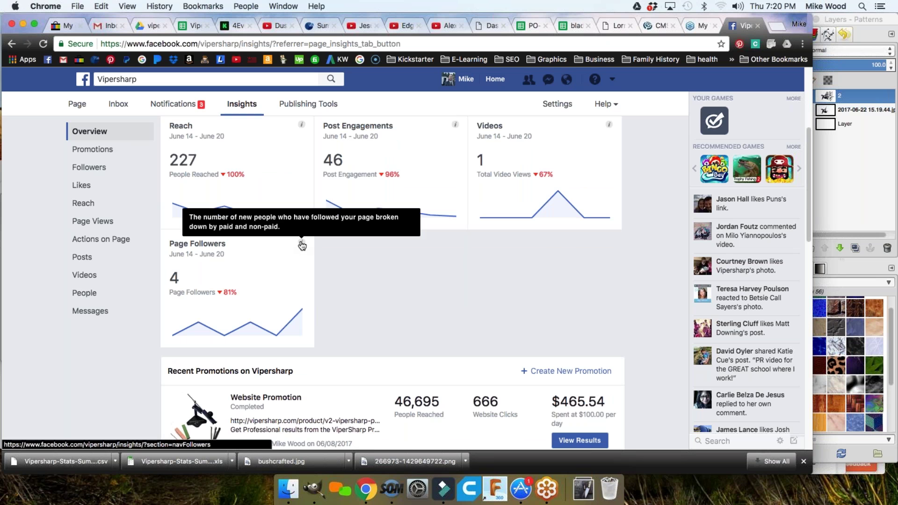
# - Examine the recent promotions, the five most recent posts and the Pages to Watch section of the Insights overview
pyautogui.scroll(-2, 257, 288)
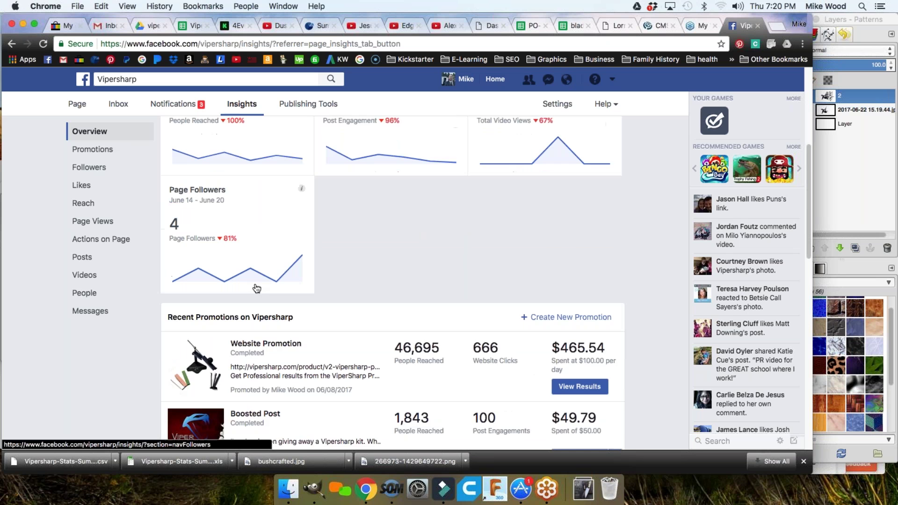
pyautogui.scroll(-3, 257, 287)
pyautogui.scroll(1, 304, 271)
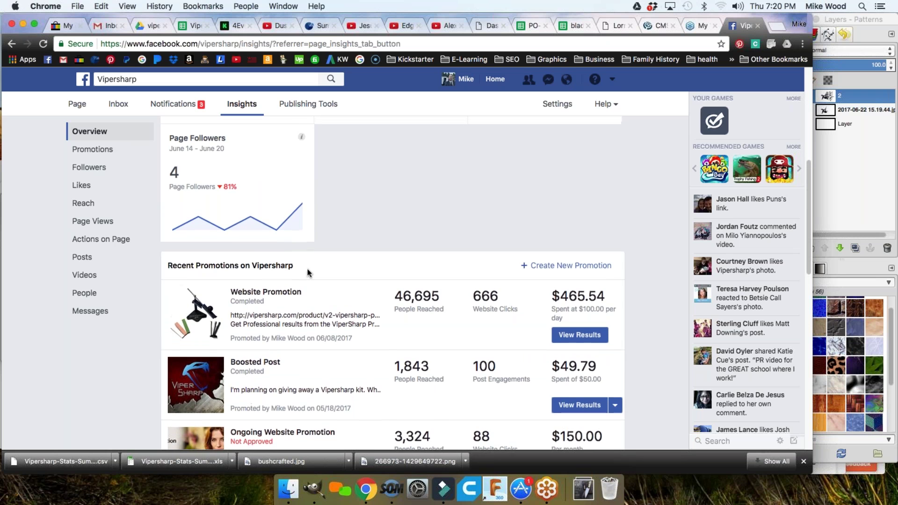
pyautogui.scroll(-1, 308, 274)
pyautogui.scroll(-10, 308, 276)
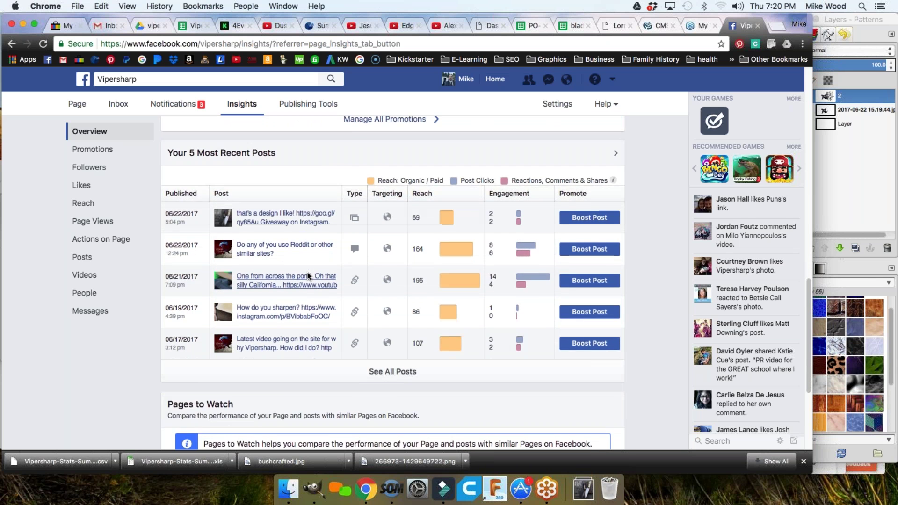
pyautogui.scroll(2, 307, 276)
pyautogui.scroll(-1, 307, 276)
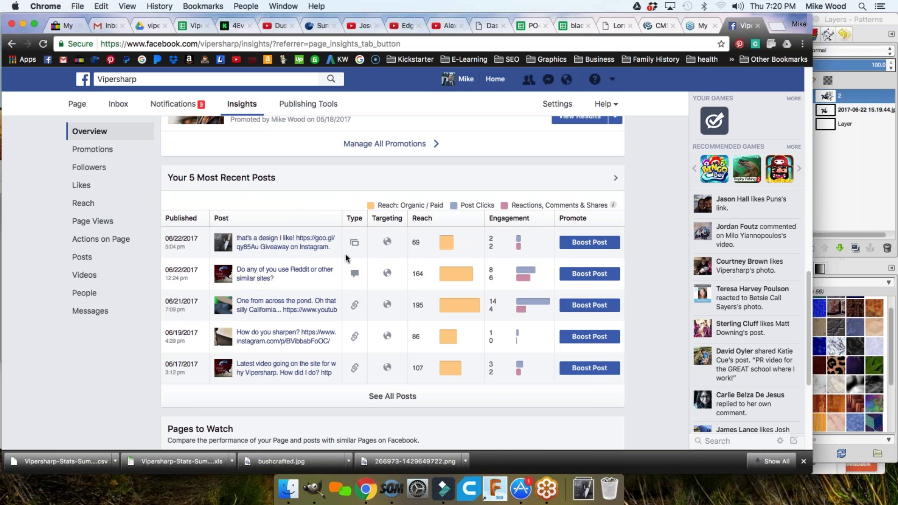
pyautogui.scroll(-5, 345, 254)
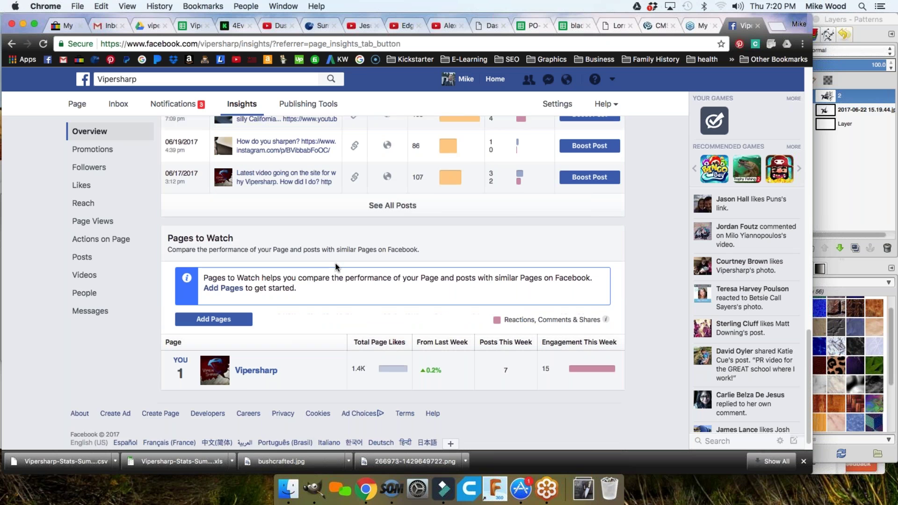
pyautogui.scroll(-1, 335, 267)
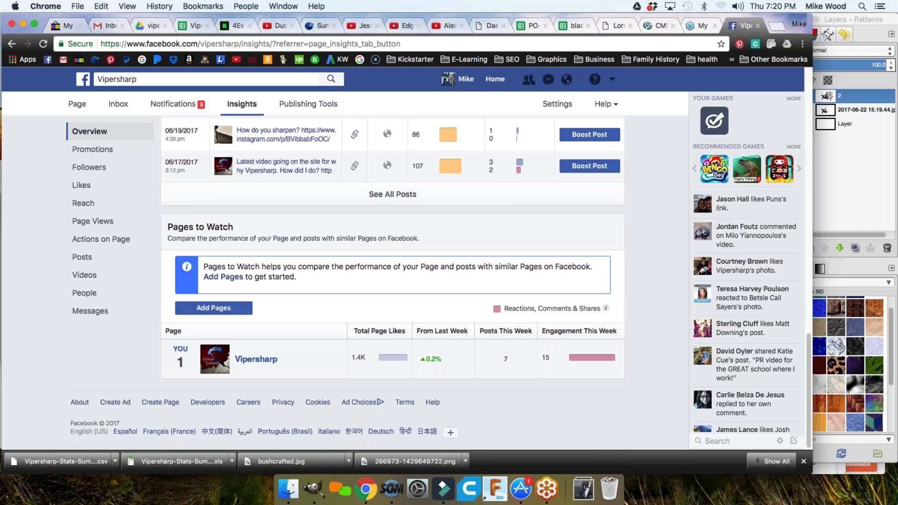
# - Open the Page Views insights and set the date range from 6/5/2017 to 6/10/2017
pyautogui.scroll(10, 157, 281)
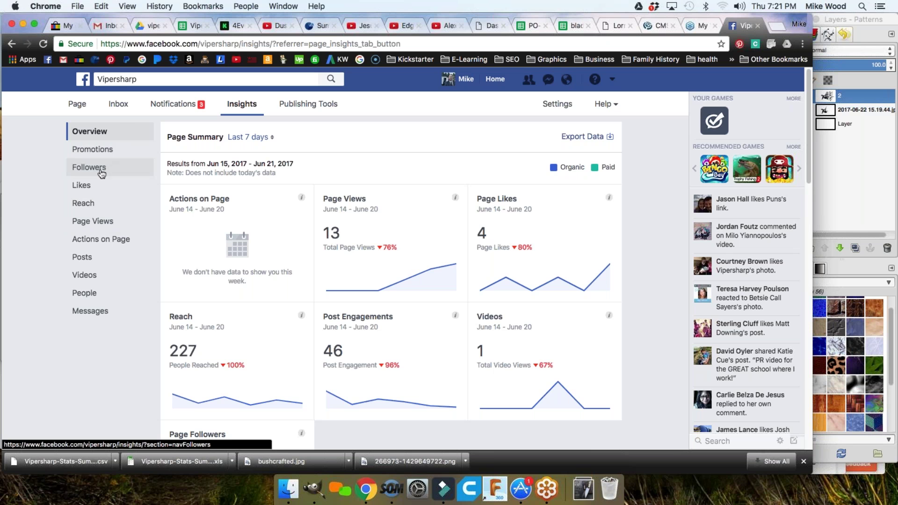
pyautogui.click(98, 223)
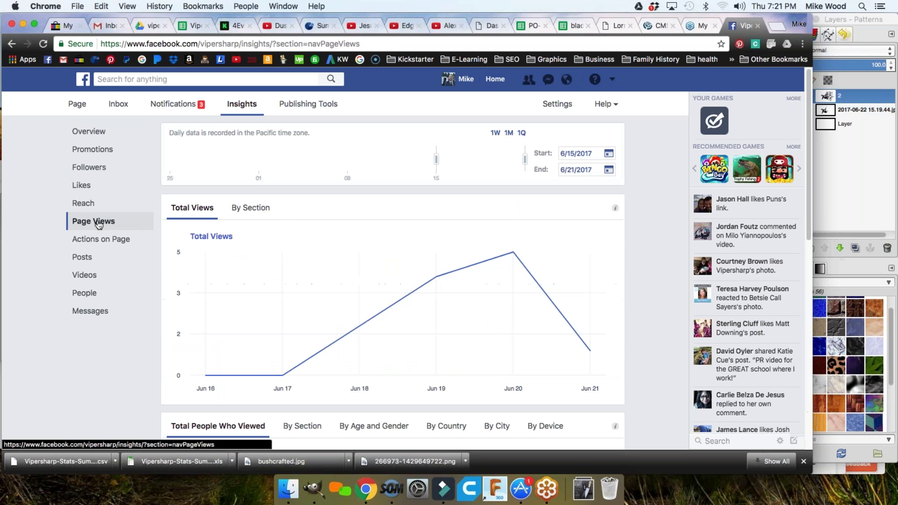
pyautogui.click(608, 156)
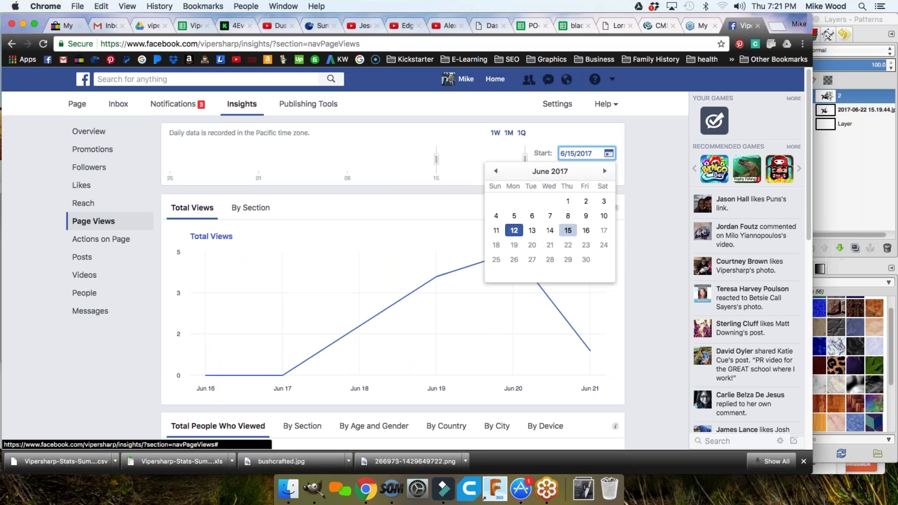
pyautogui.click(514, 216)
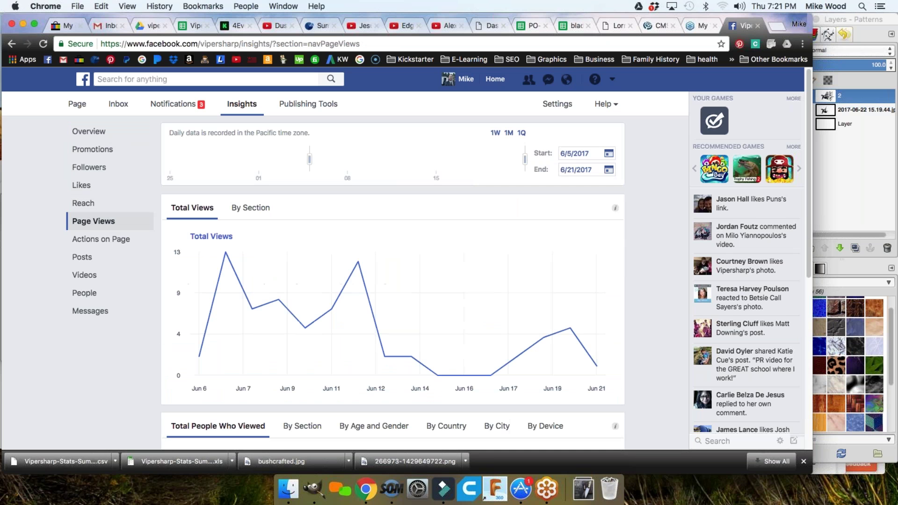
pyautogui.click(609, 171)
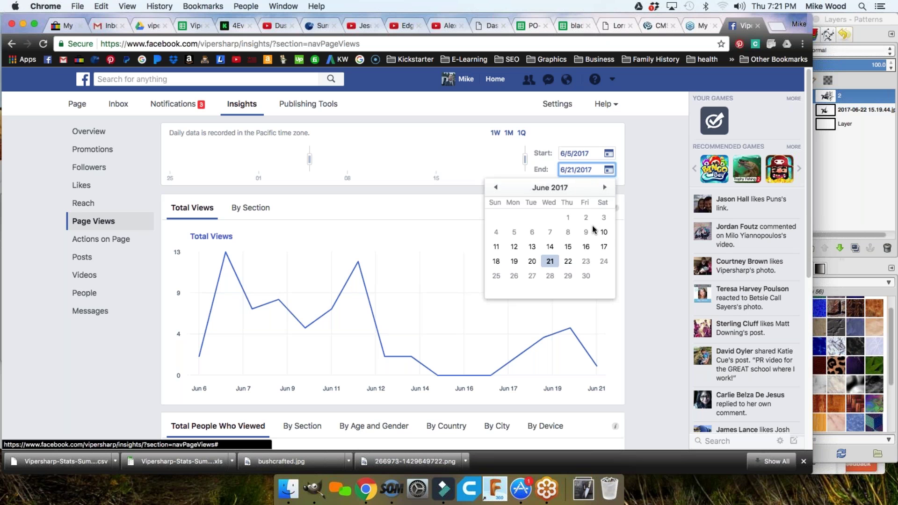
pyautogui.click(604, 232)
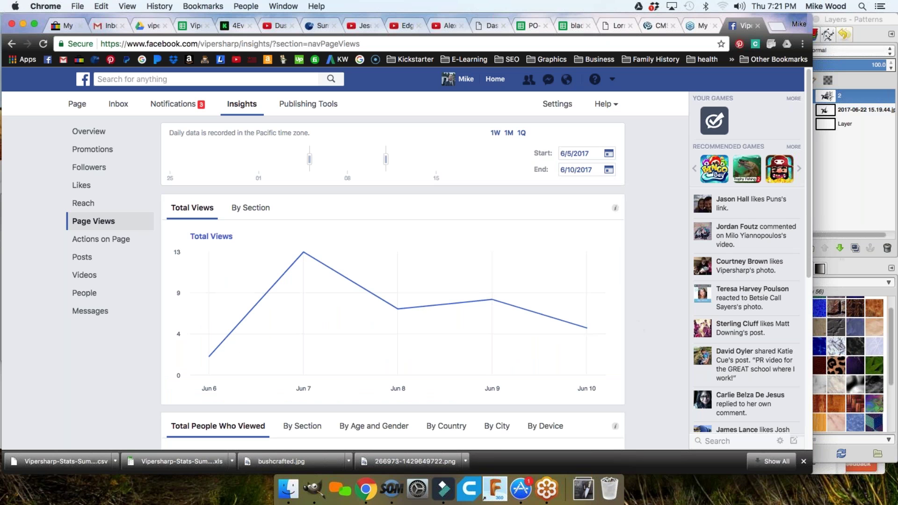
pyautogui.click(585, 153)
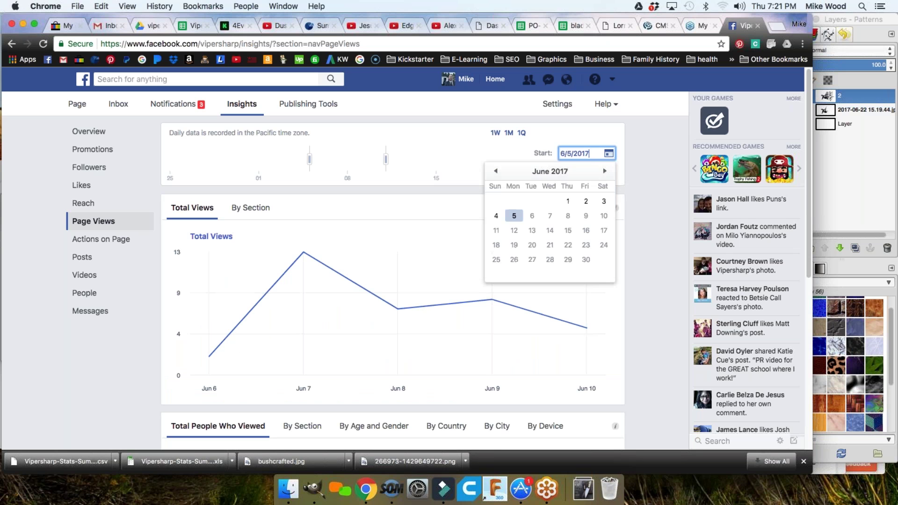
pyautogui.click(638, 229)
# - Examine the daily Total Views and Total People Who Viewed charts for the selected dates
pyautogui.scroll(-4, 613, 266)
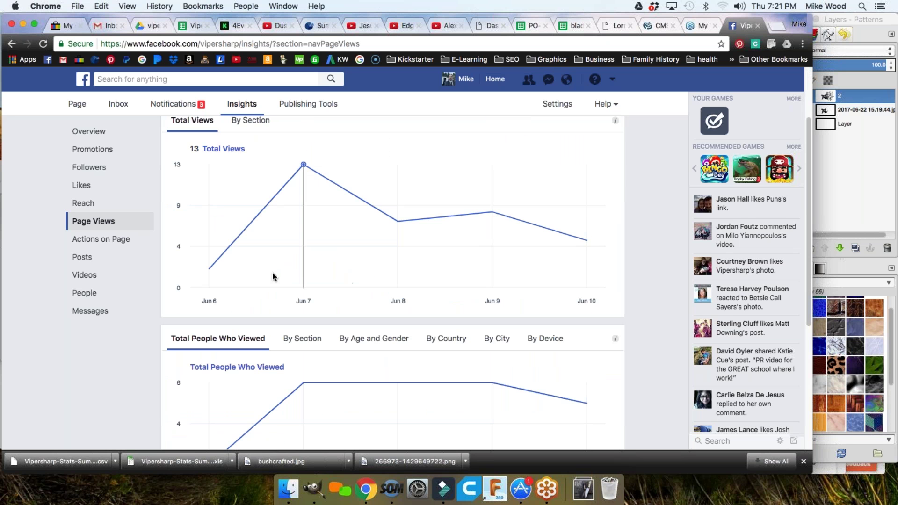
pyautogui.scroll(4, 303, 272)
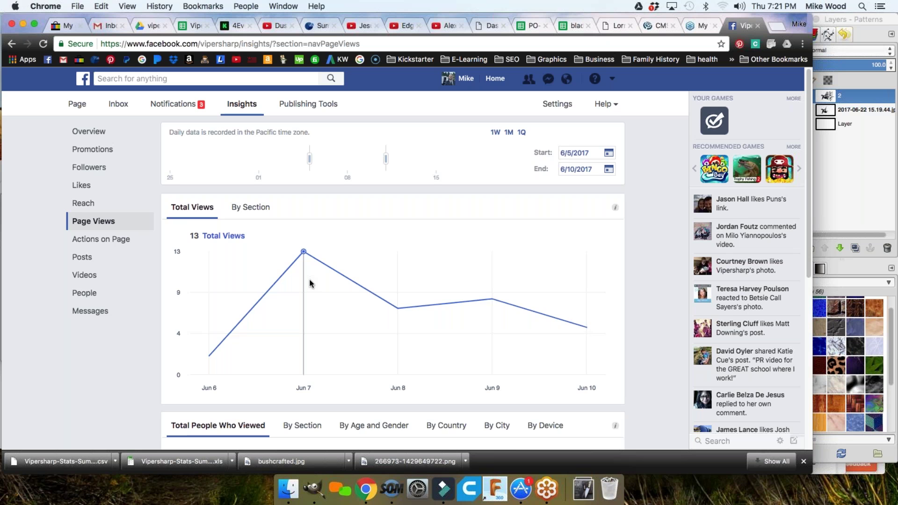
pyautogui.scroll(-9, 310, 283)
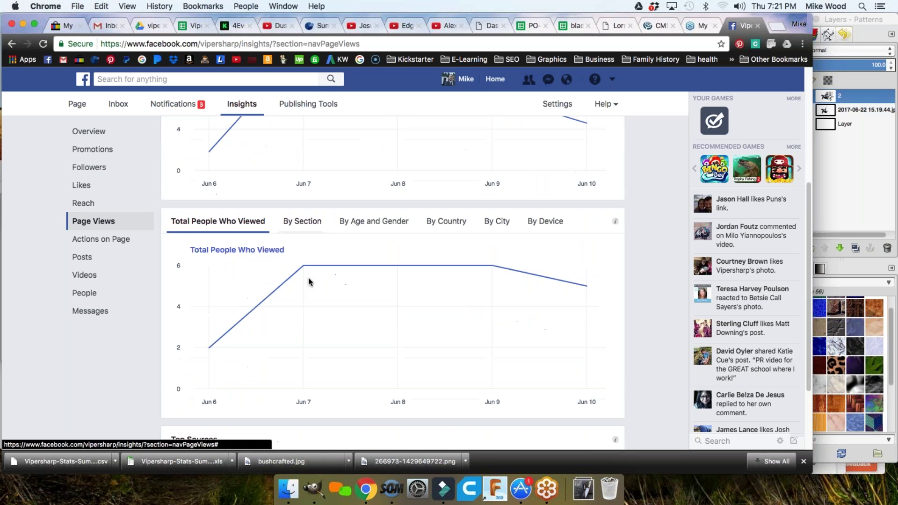
# - Review the Total People Who Viewed chart and the Top Sources section for the selected dates
pyautogui.scroll(-1, 307, 279)
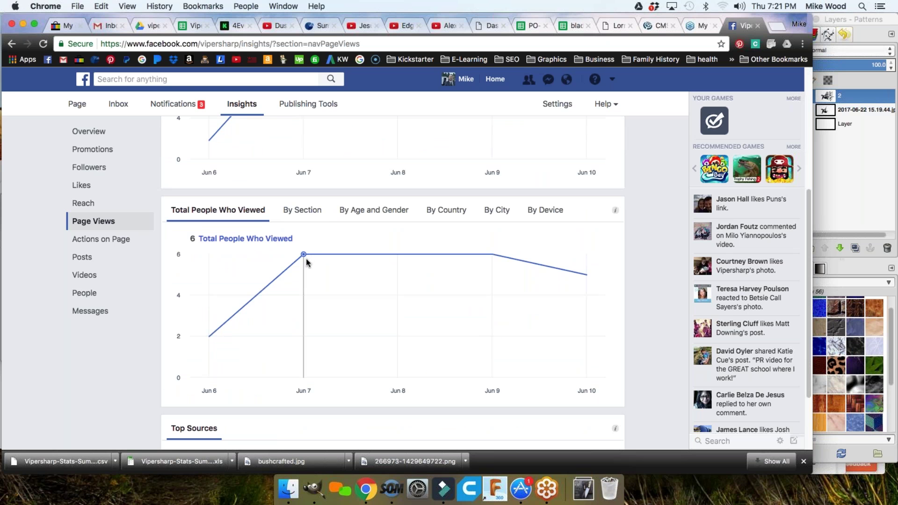
pyautogui.scroll(-4, 306, 258)
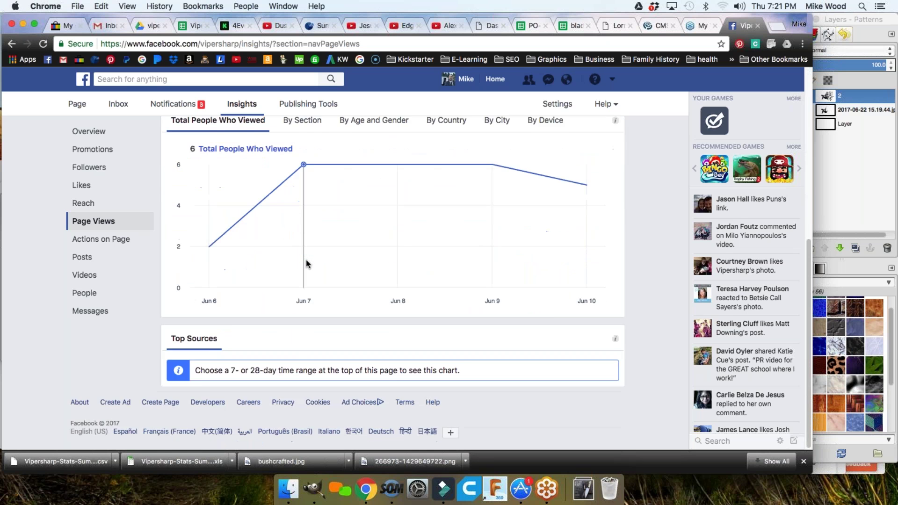
pyautogui.scroll(13, 306, 261)
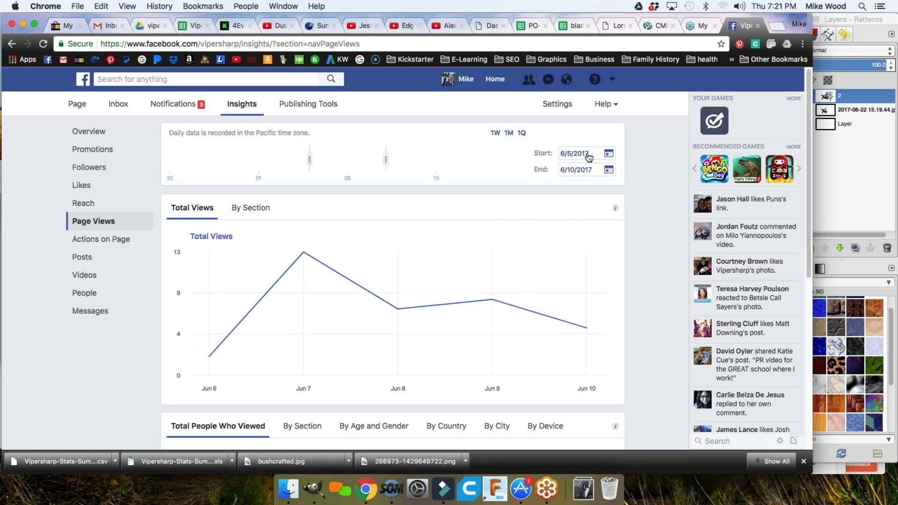
pyautogui.click(609, 154)
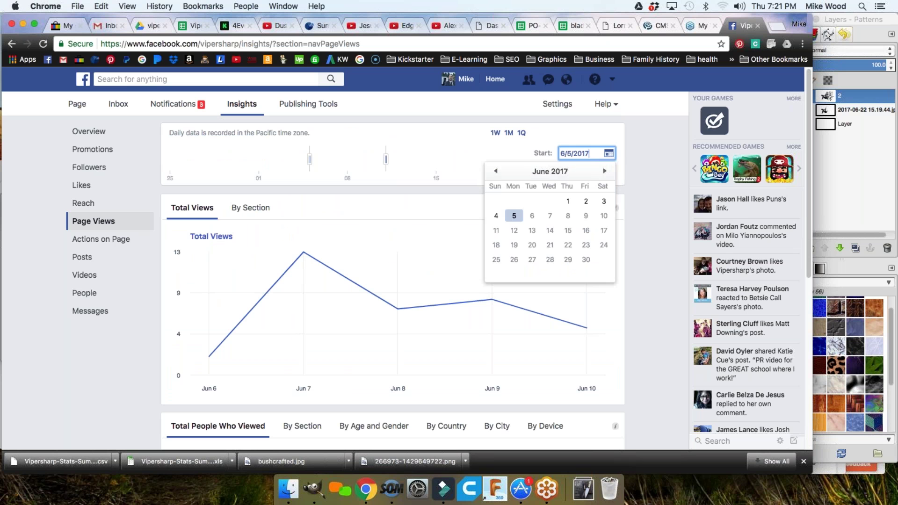
pyautogui.click(497, 173)
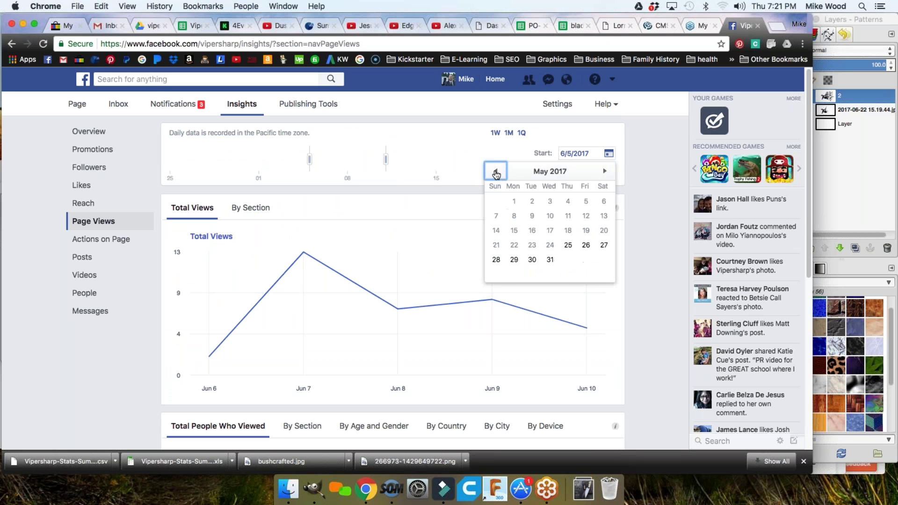
pyautogui.click(515, 204)
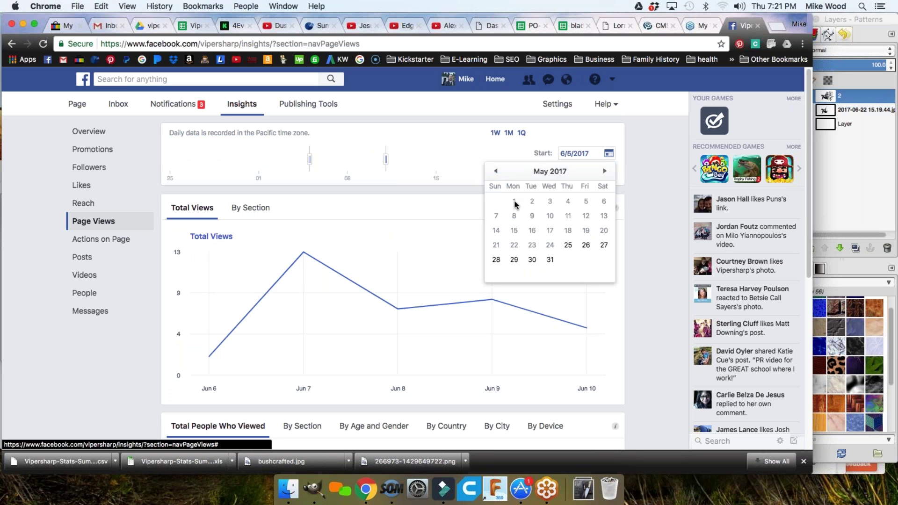
pyautogui.click(658, 182)
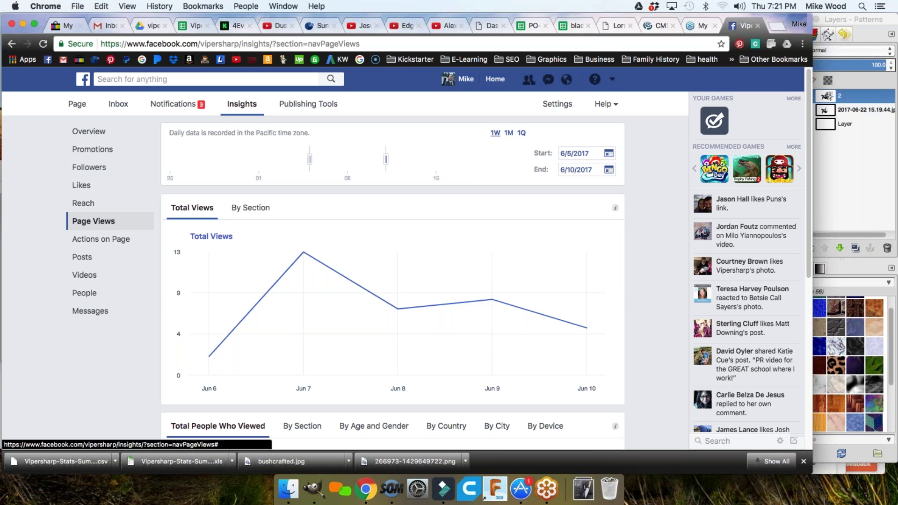
# - Set the Page Views range to one month, 5/25/2017 to 6/21/2017, and examine the Total Views and Total People Who Viewed charts
pyautogui.click(506, 133)
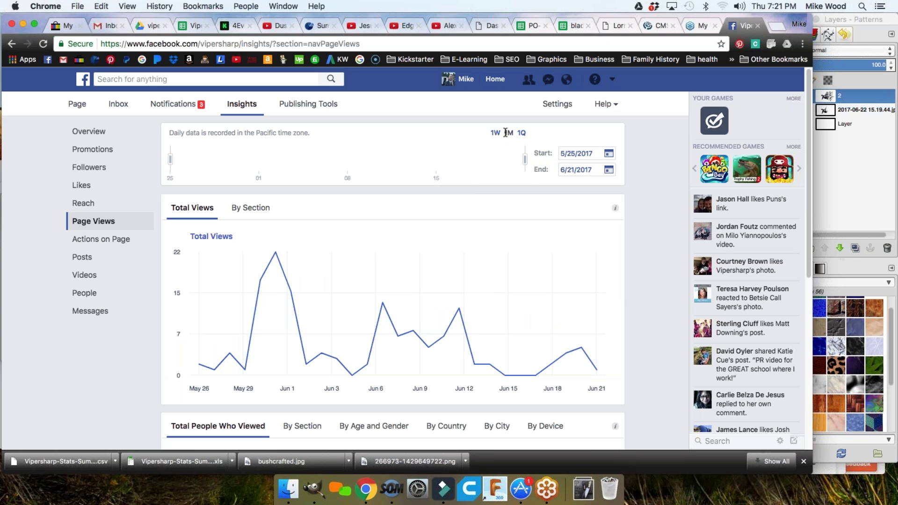
pyautogui.click(521, 132)
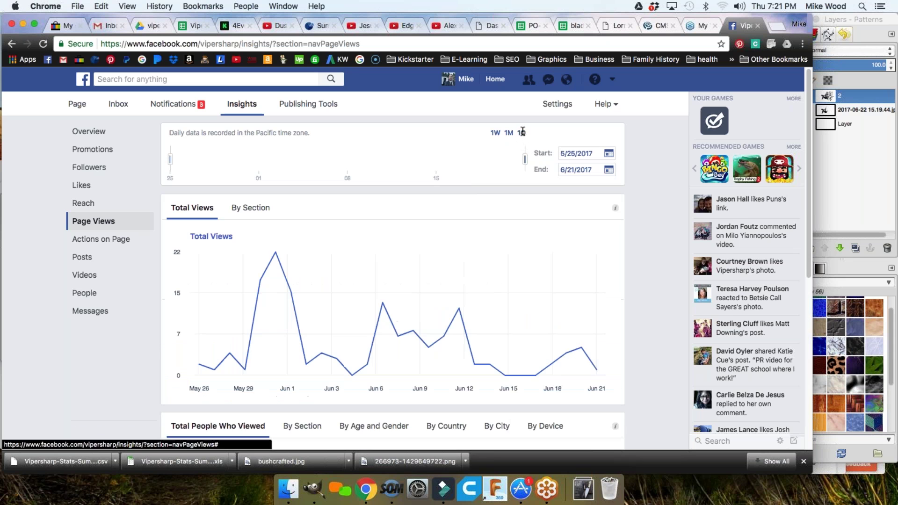
pyautogui.scroll(-2, 584, 236)
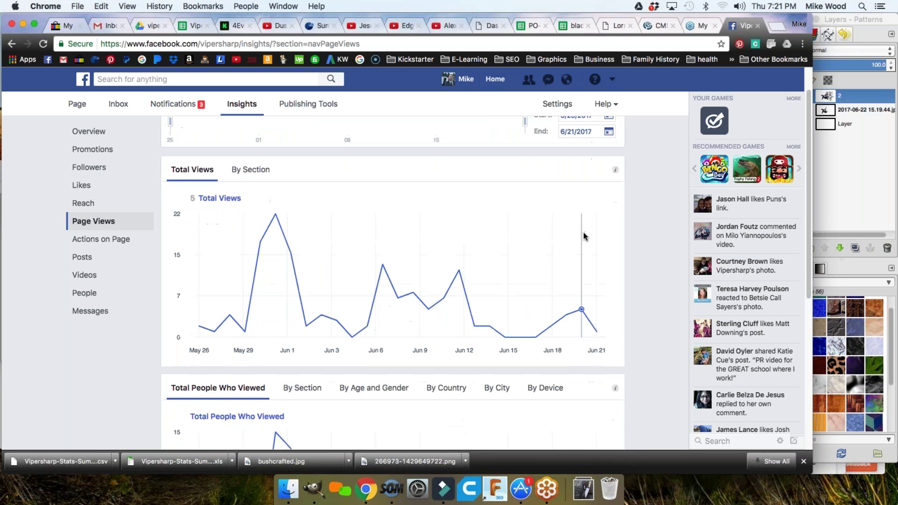
pyautogui.scroll(-3, 584, 237)
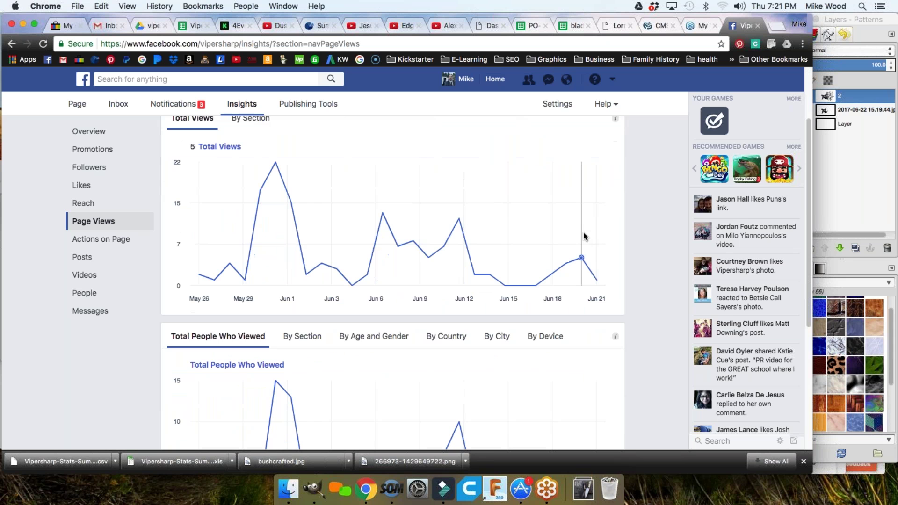
pyautogui.scroll(5, 584, 237)
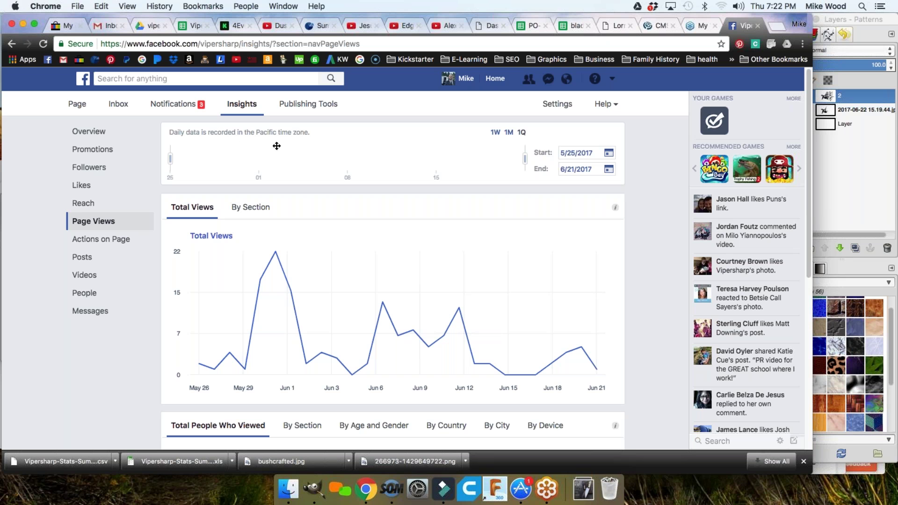
pyautogui.scroll(-1, 274, 253)
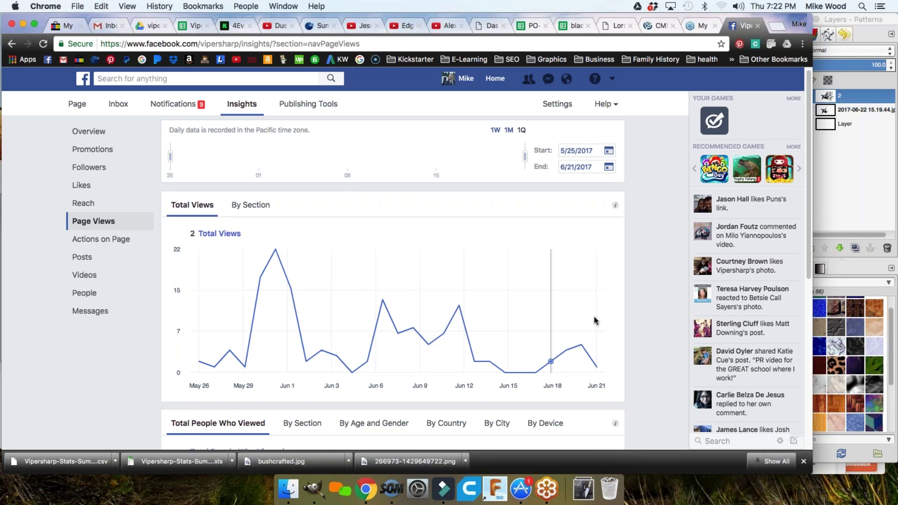
pyautogui.scroll(-5, 606, 334)
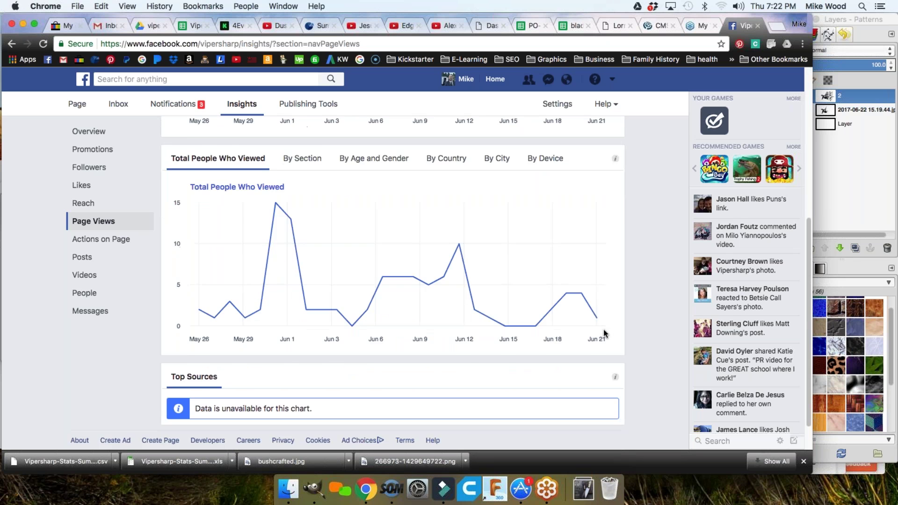
pyautogui.scroll(5, 604, 334)
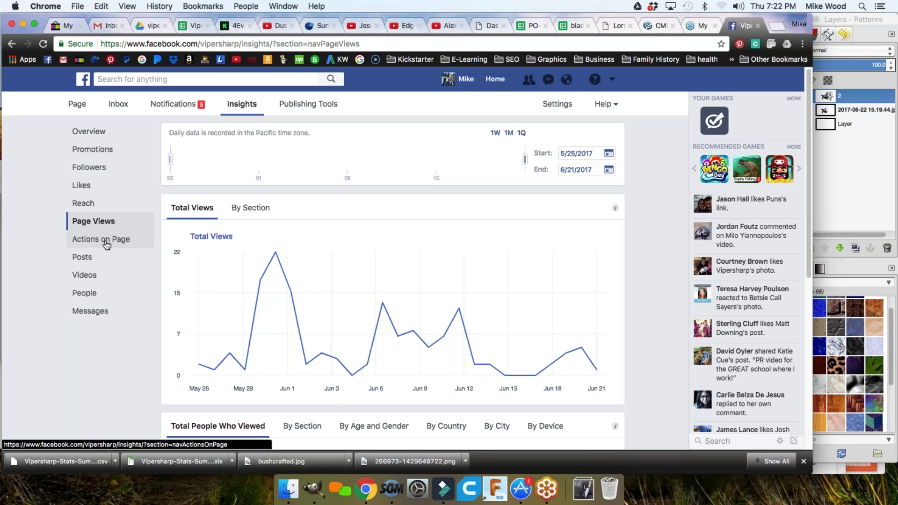
# - Open the Posts insights and examine the days and times when the page's fans are online
pyautogui.click(86, 263)
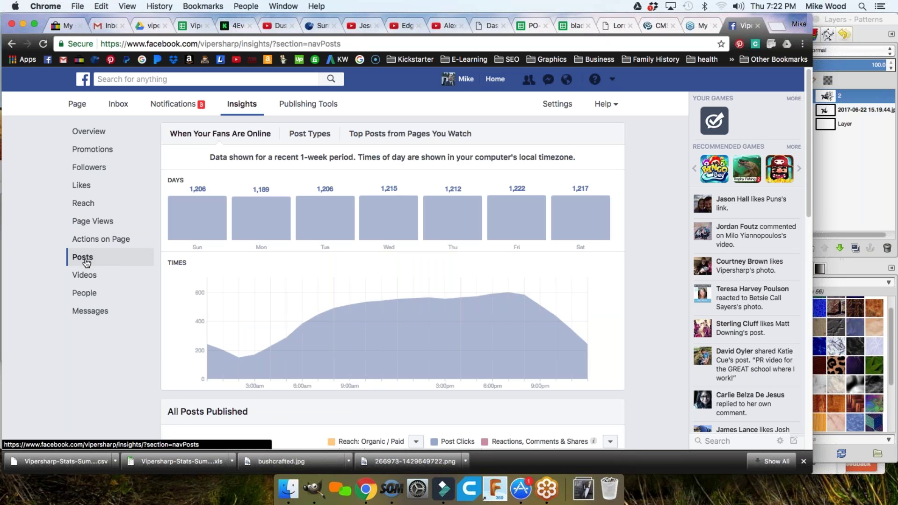
pyautogui.scroll(-1, 327, 346)
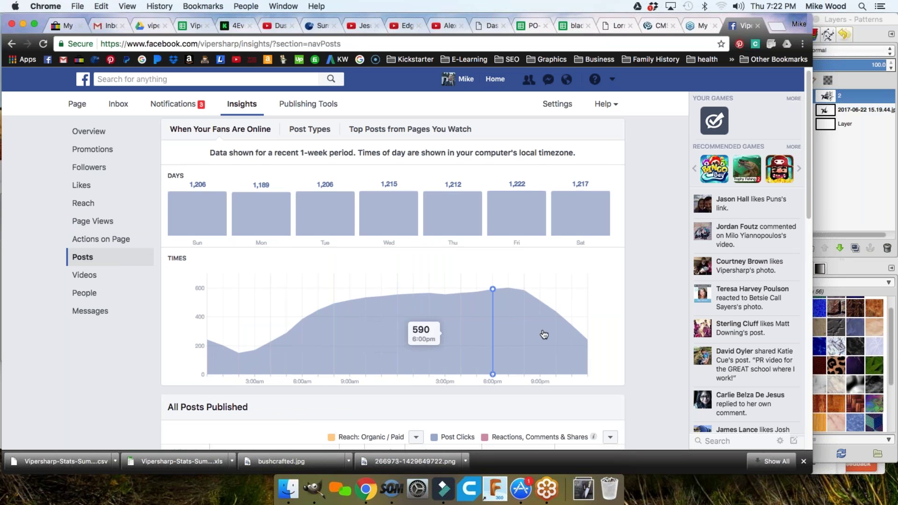
pyautogui.scroll(1, 449, 337)
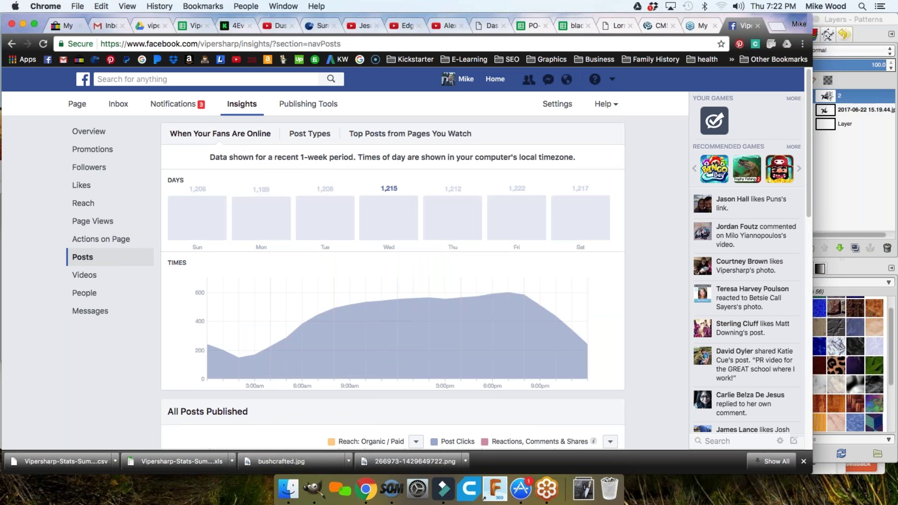
pyautogui.scroll(-4, 599, 383)
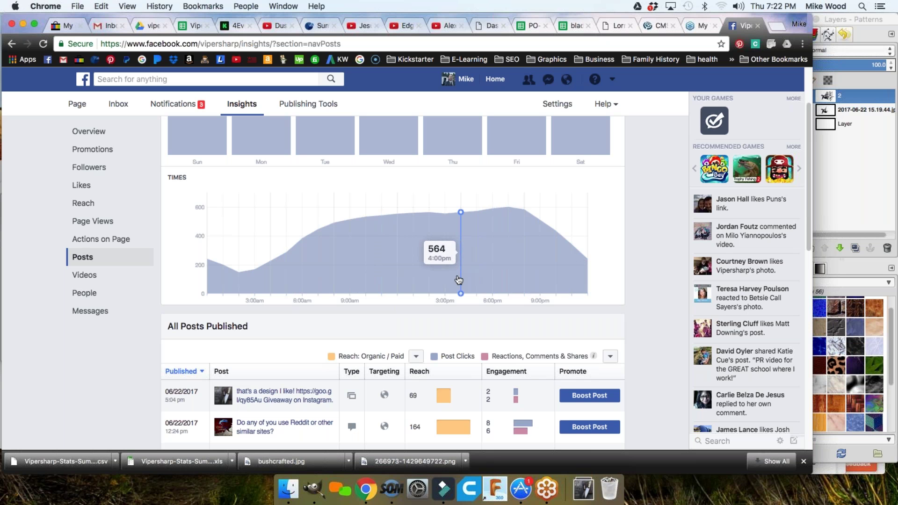
pyautogui.scroll(3, 501, 281)
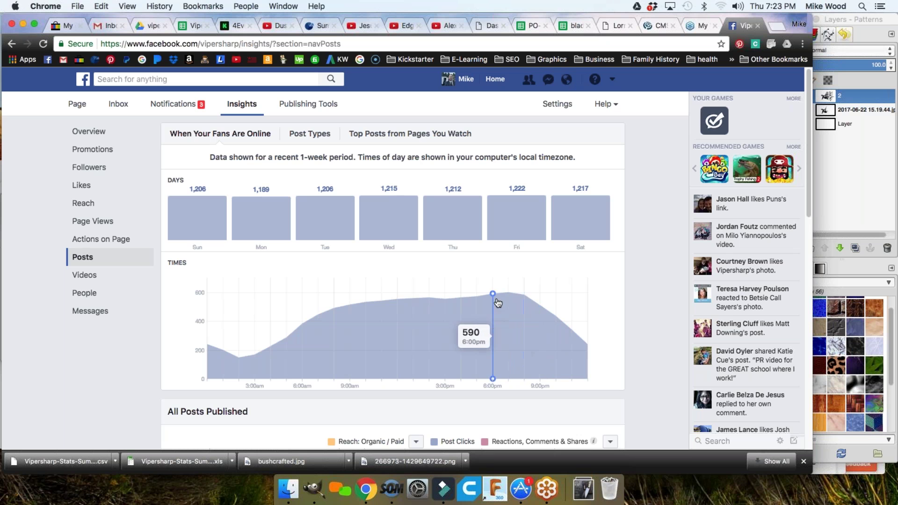
# - Skim the All Posts Published list and locate its reach selection option
pyautogui.scroll(-3, 512, 313)
pyautogui.scroll(-6, 513, 315)
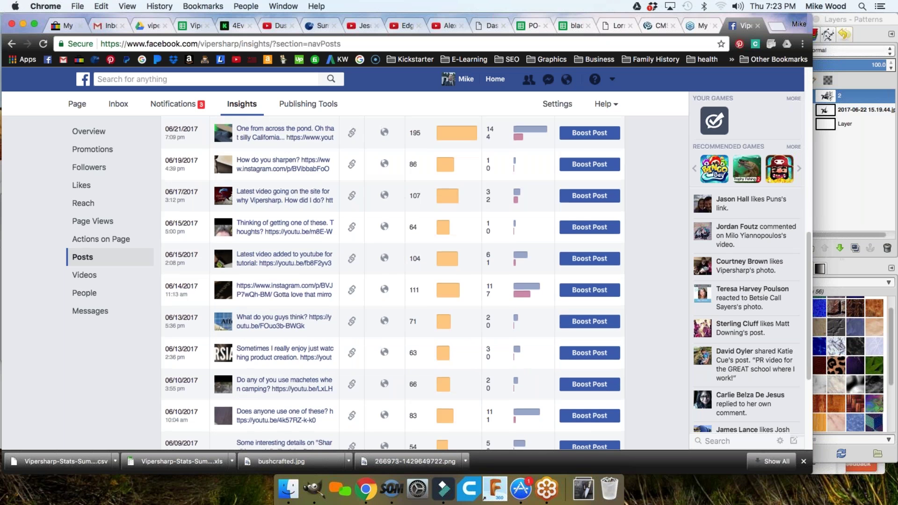
pyautogui.scroll(3, 456, 313)
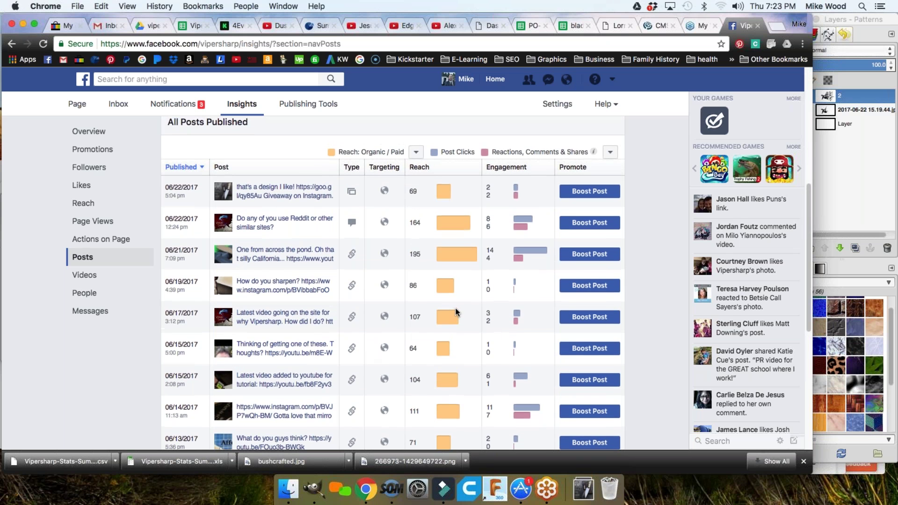
pyautogui.scroll(2, 445, 288)
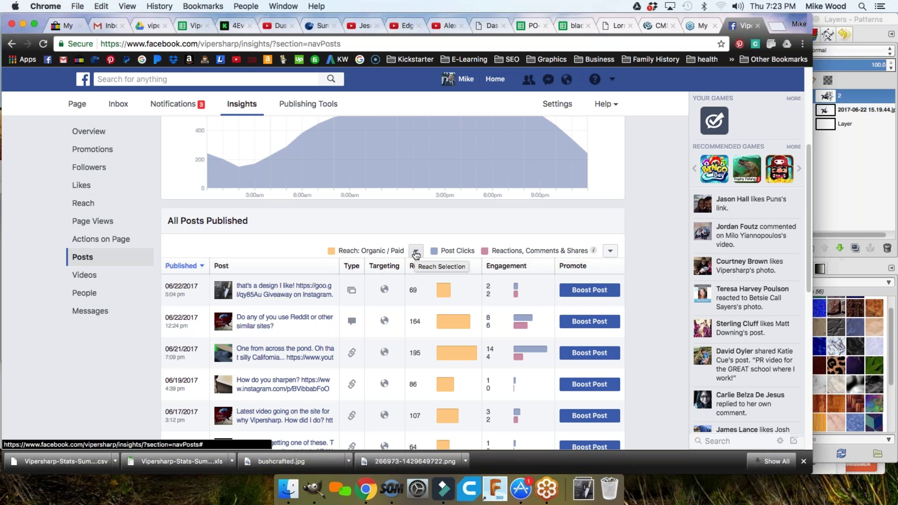
# - Compare Friday's hourly fan activity with the weekly average in the When Your Fans Are Online chart
pyautogui.scroll(5, 416, 255)
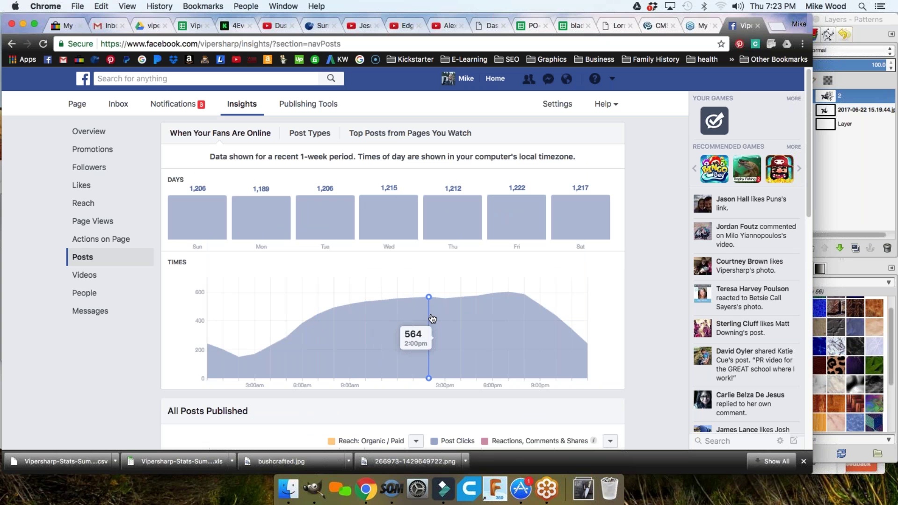
pyautogui.scroll(-1, 432, 319)
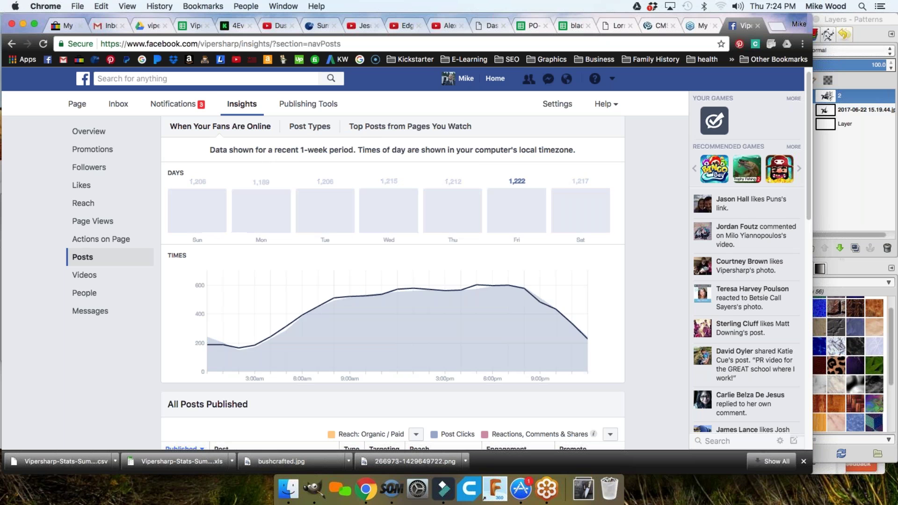
pyautogui.scroll(-5, 617, 282)
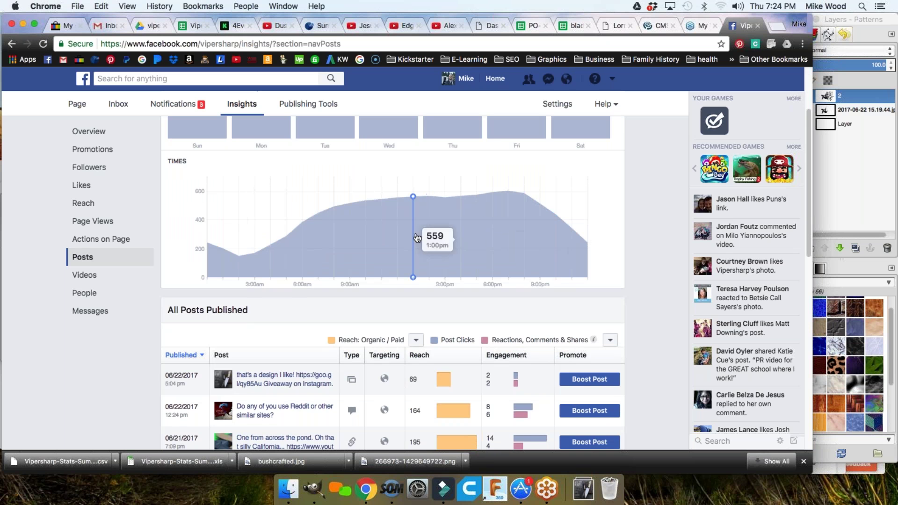
# - Compare the reach and engagement of the June posts in the All Posts Published list
pyautogui.scroll(-5, 409, 251)
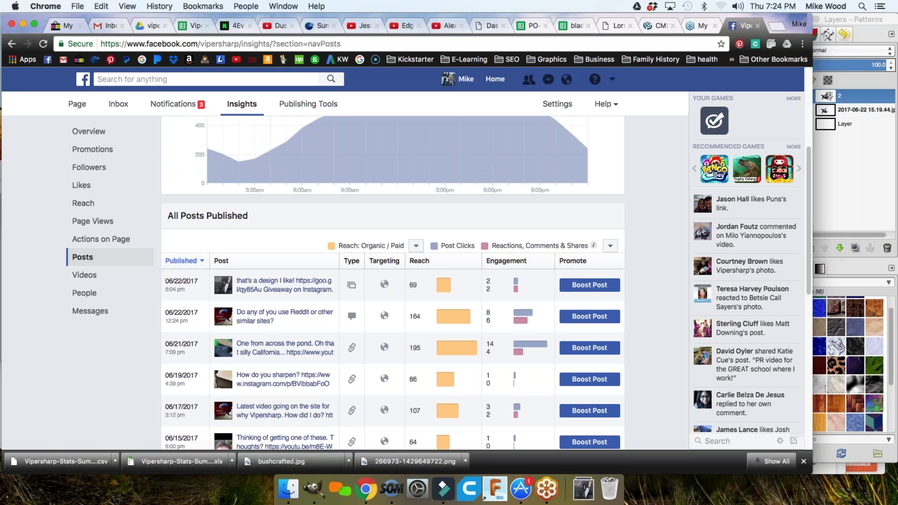
pyautogui.scroll(4, 425, 195)
pyautogui.scroll(-10, 473, 285)
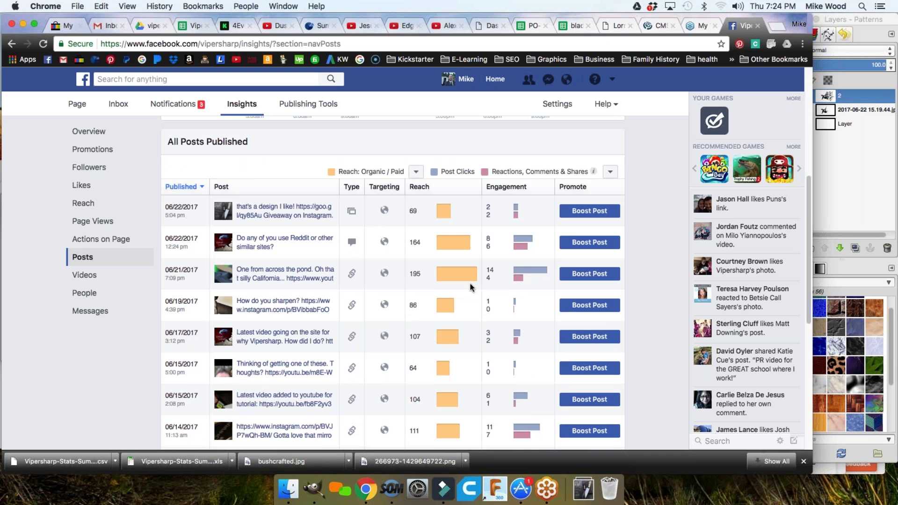
pyautogui.scroll(-5, 472, 289)
pyautogui.scroll(10, 469, 304)
pyautogui.scroll(-5, 468, 306)
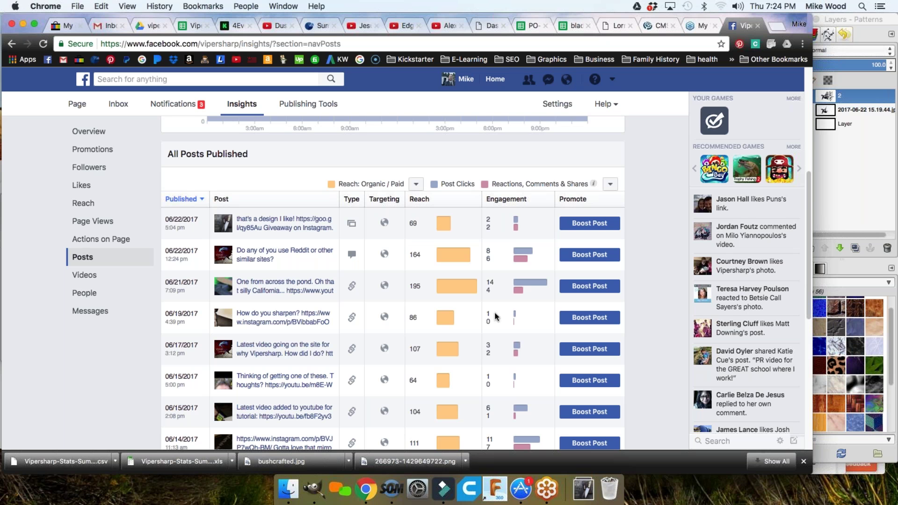
pyautogui.scroll(-3, 524, 325)
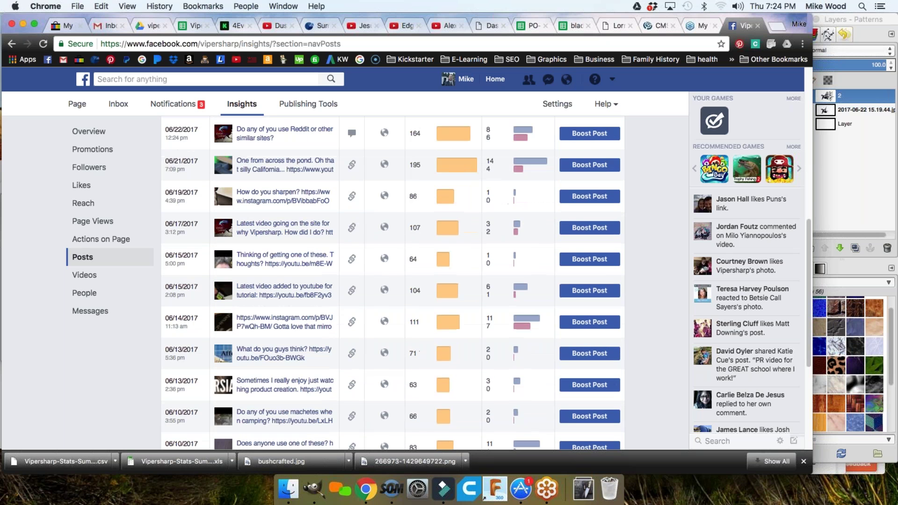
pyautogui.scroll(-3, 393, 281)
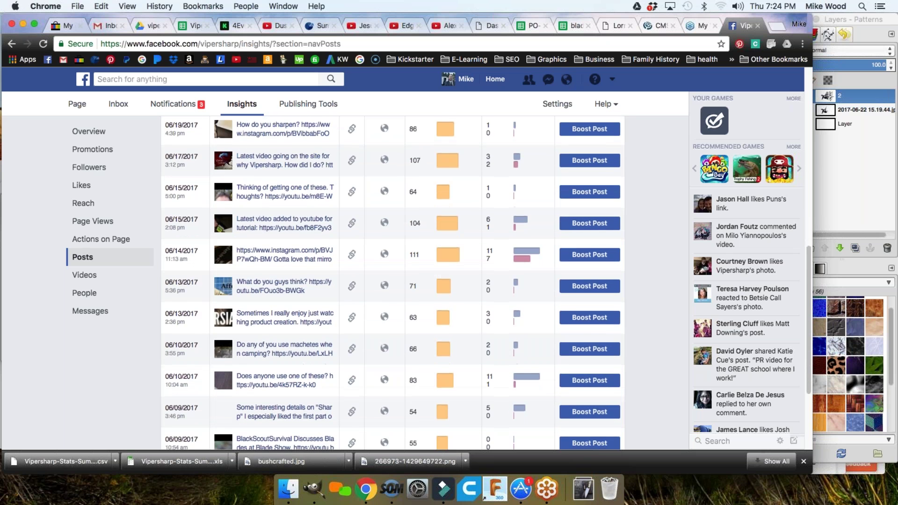
pyautogui.scroll(-3, 525, 355)
pyautogui.scroll(3, 525, 354)
pyautogui.scroll(4, 525, 355)
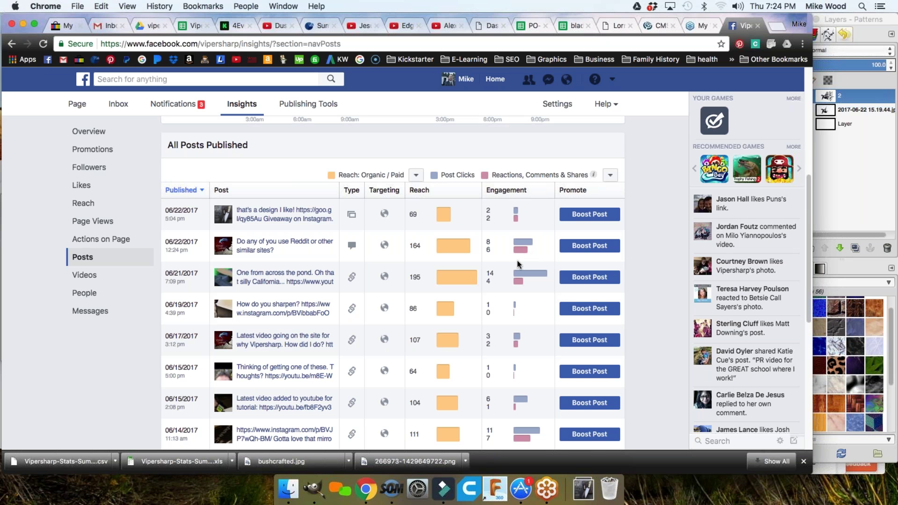
# - Check the 06/21/2017 post's engagement and type, and review the post types down to the 06/08/2017 post
pyautogui.scroll(-1, 518, 264)
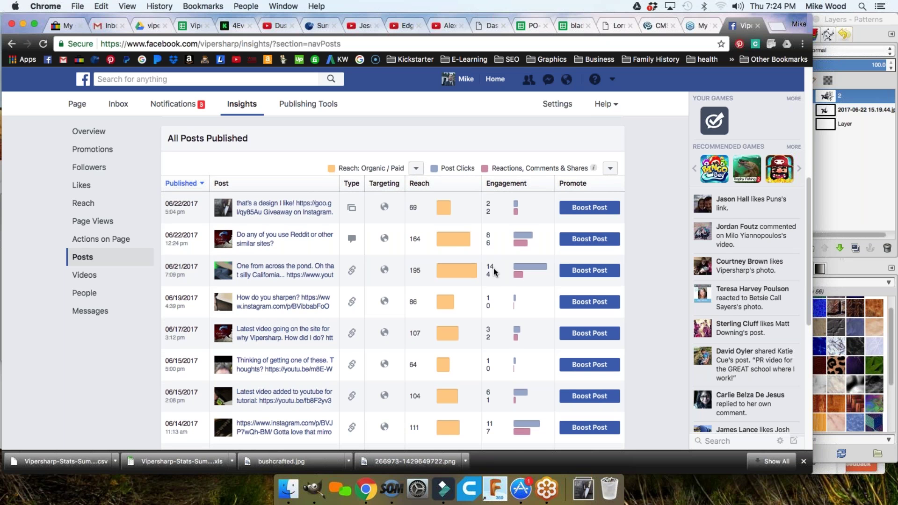
pyautogui.scroll(-2, 494, 270)
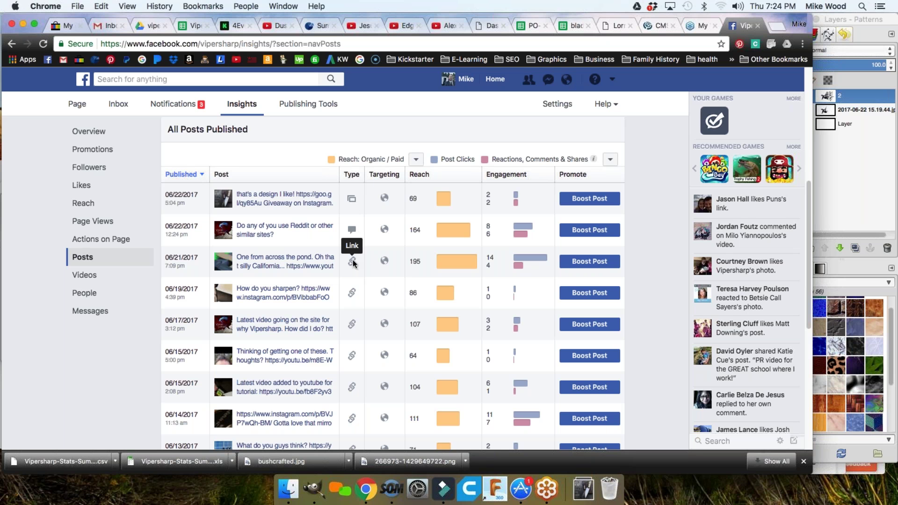
pyautogui.scroll(-1, 353, 346)
pyautogui.scroll(-8, 355, 354)
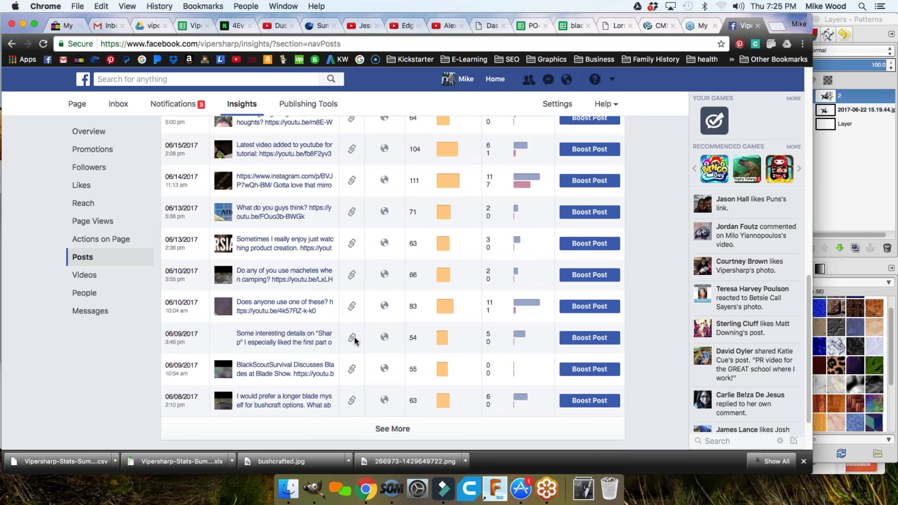
# - Load the posts older than 06/08/2017 and inspect the reach and engagement of the 06/06/2017 giveaway post
pyautogui.scroll(-3, 354, 341)
pyautogui.click(395, 370)
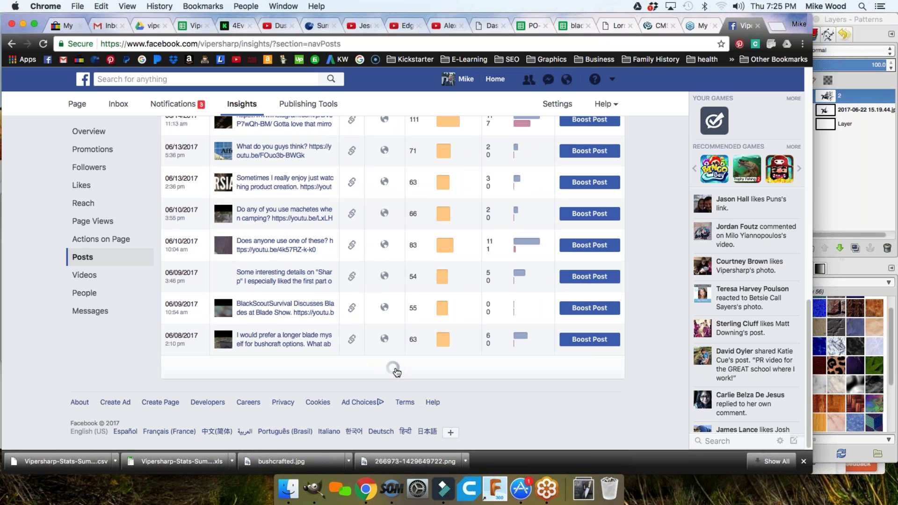
pyautogui.scroll(-5, 396, 355)
pyautogui.scroll(-4, 398, 345)
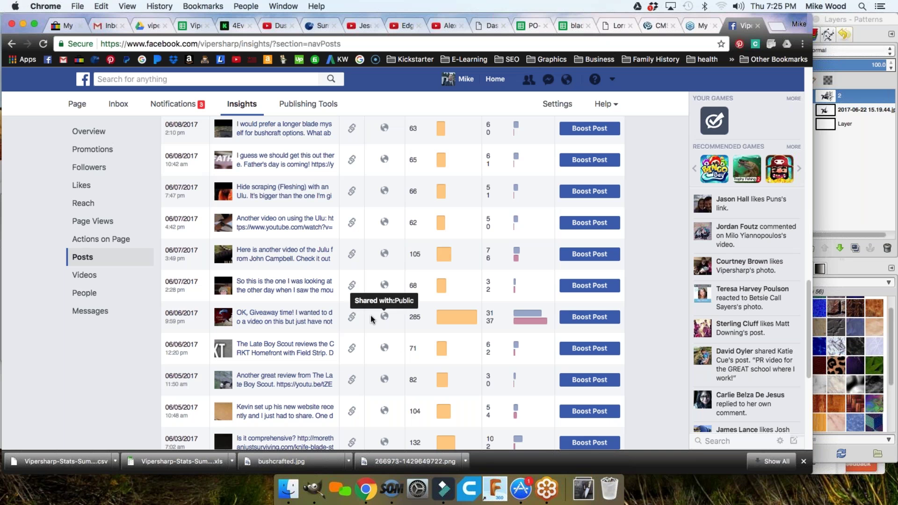
pyautogui.scroll(-2, 468, 309)
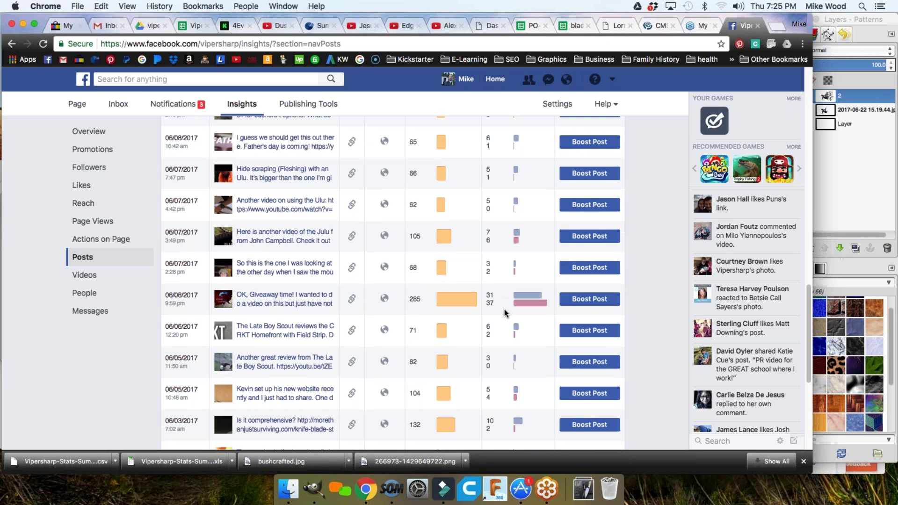
pyautogui.moveTo(462, 290)
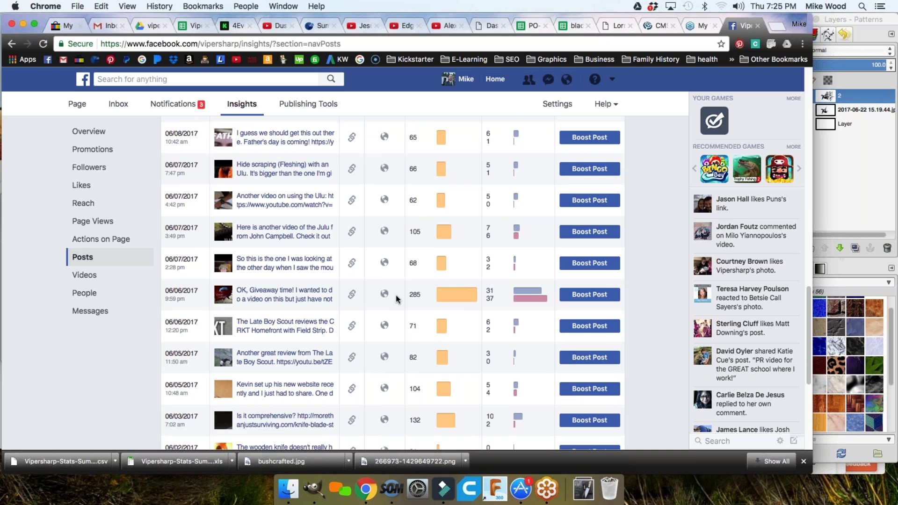
# - Compare the 06/06/2017 giveaway post with the newer posts, and check its organic and paid reach and the 06/03/2017 post's figures
pyautogui.scroll(12, 396, 295)
pyautogui.scroll(-12, 436, 300)
pyautogui.scroll(-6, 435, 300)
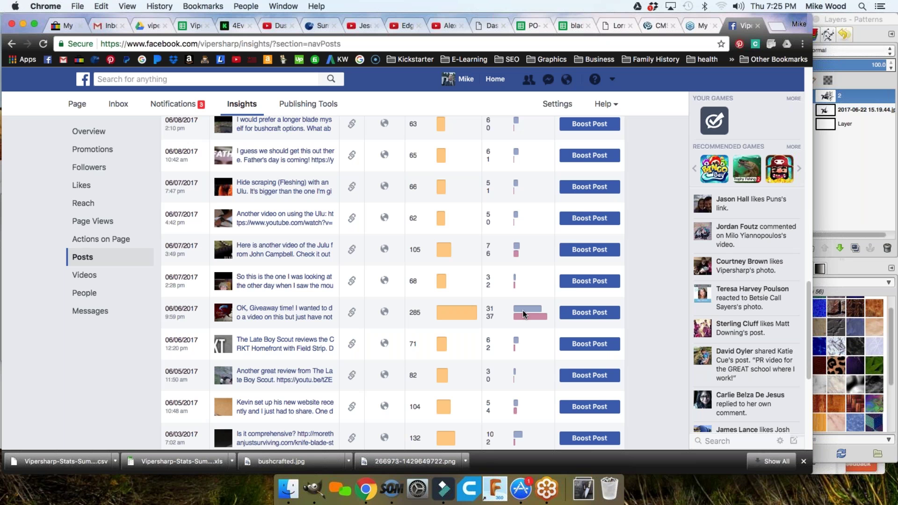
pyautogui.scroll(10, 524, 310)
pyautogui.scroll(-10, 523, 311)
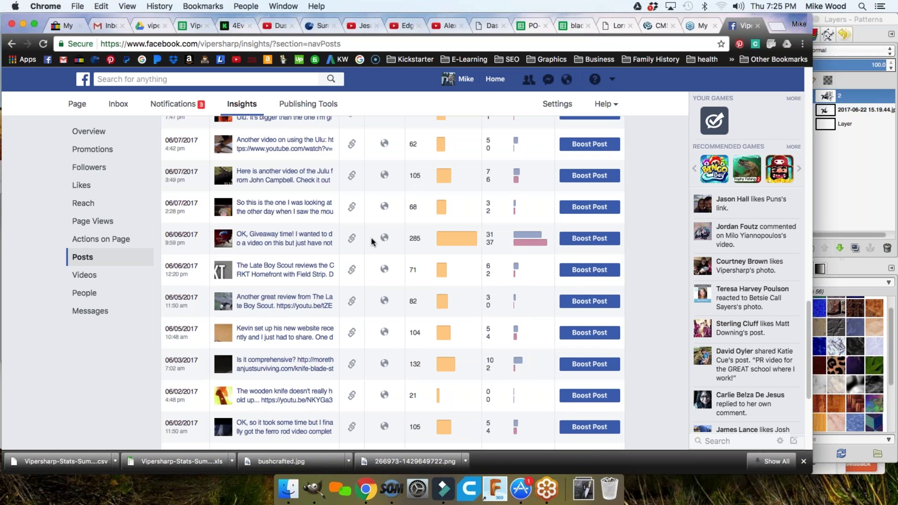
pyautogui.moveTo(454, 240)
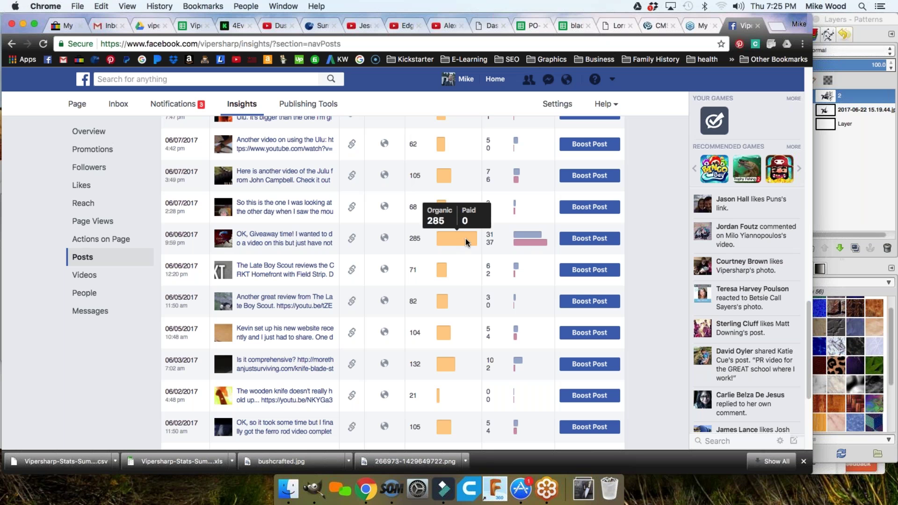
pyautogui.moveTo(440, 368)
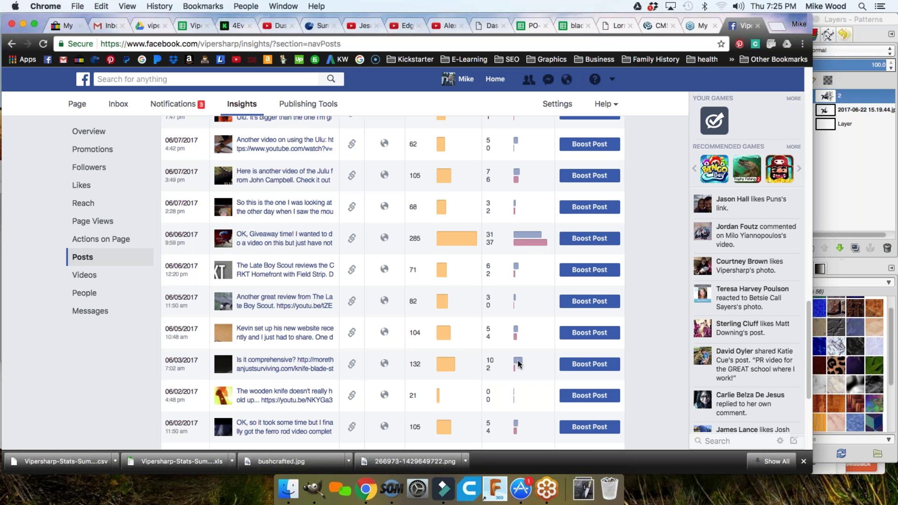
# - Review post clicks and reactions for the published posts from 06/22/2017 down to 06/01/2017
pyautogui.scroll(10, 518, 364)
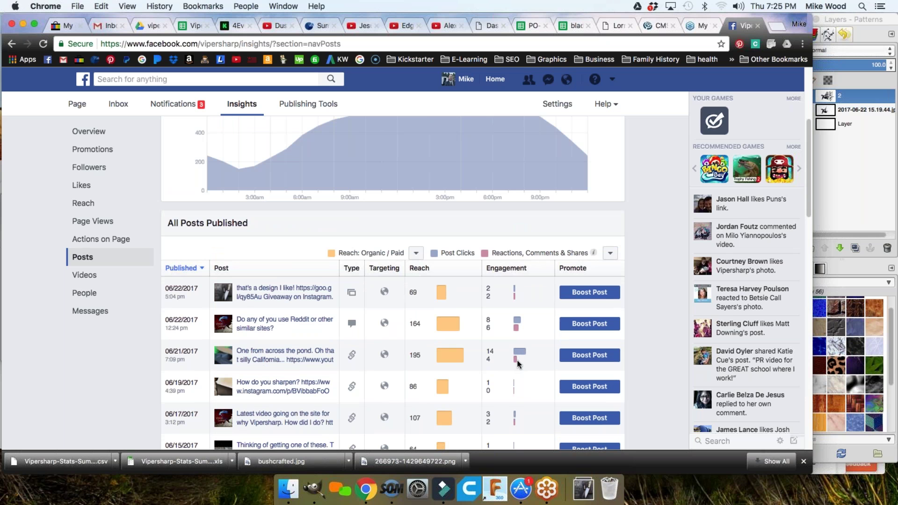
pyautogui.scroll(-5, 532, 327)
pyautogui.scroll(-2, 531, 327)
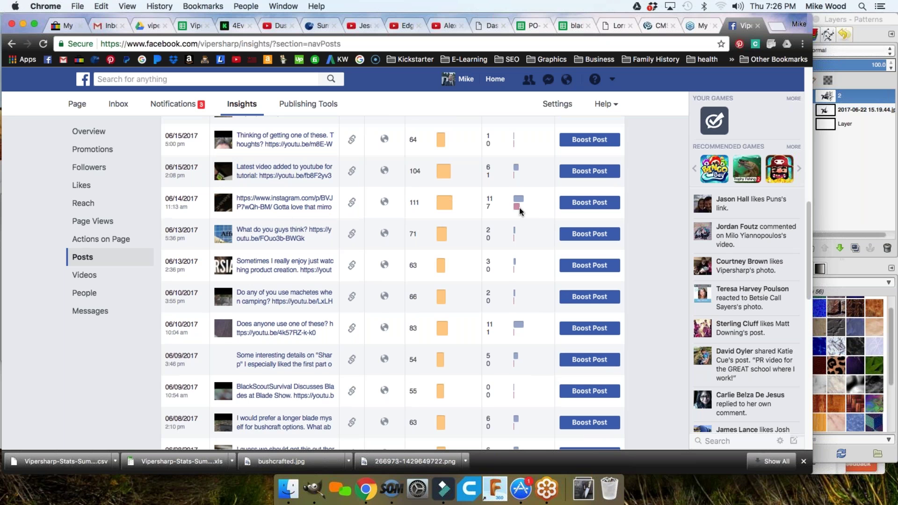
pyautogui.scroll(-1, 520, 206)
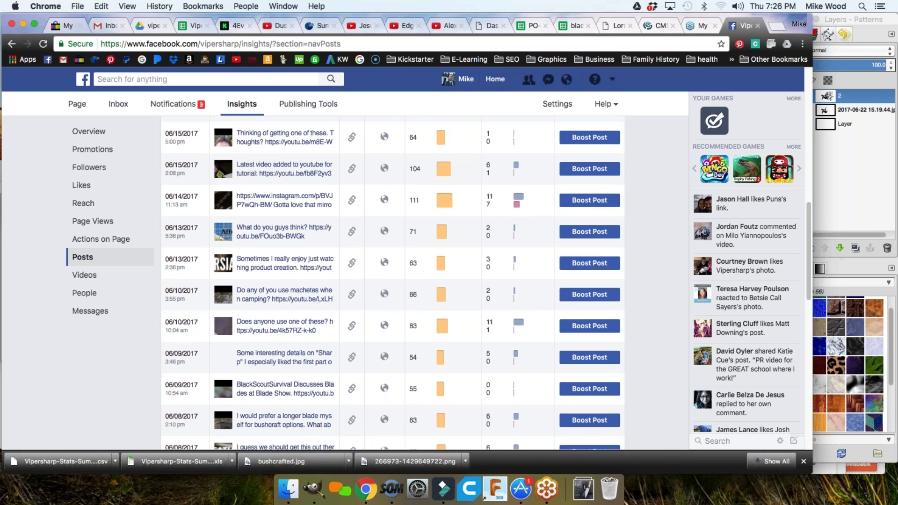
pyautogui.scroll(-6, 522, 228)
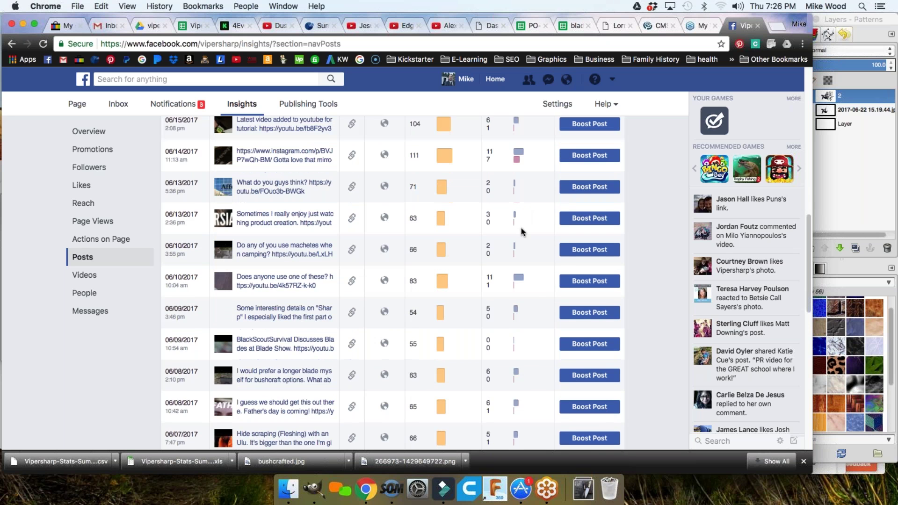
pyautogui.scroll(-5, 523, 246)
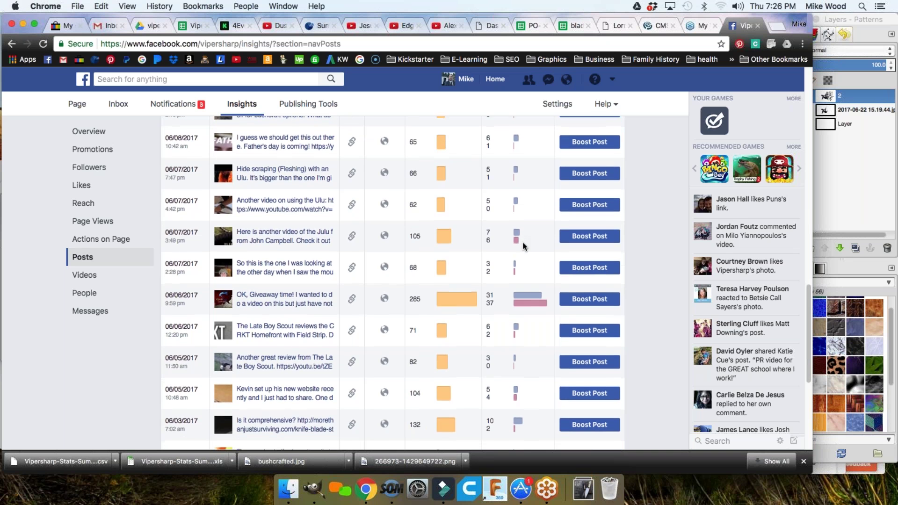
pyautogui.scroll(-1, 523, 245)
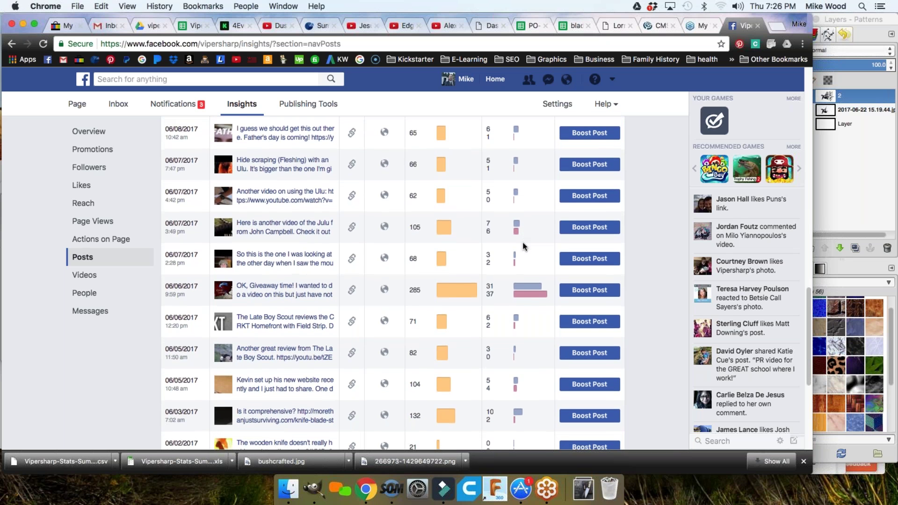
pyautogui.scroll(-3, 524, 246)
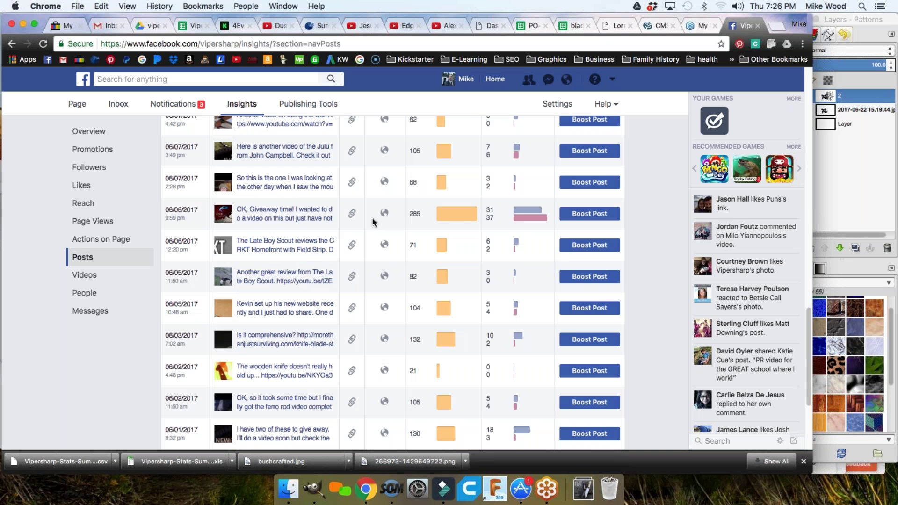
pyautogui.scroll(-2, 520, 220)
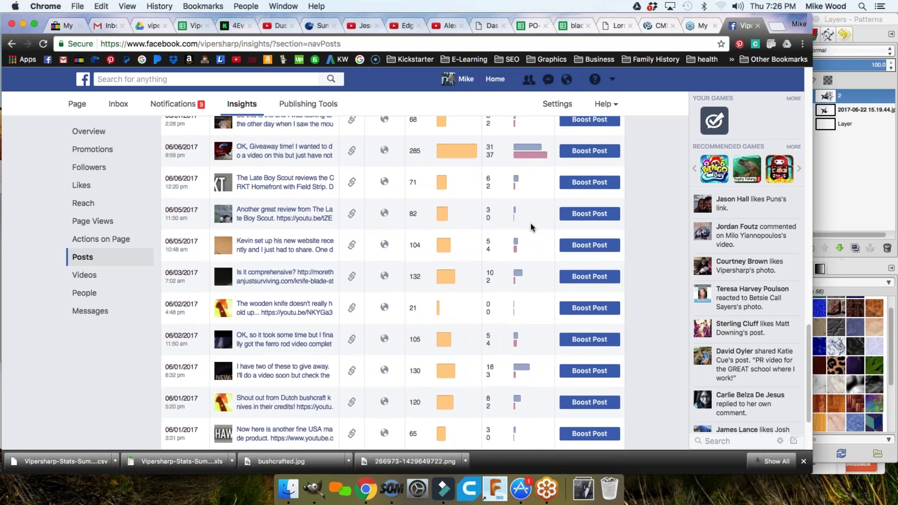
pyautogui.scroll(-3, 531, 224)
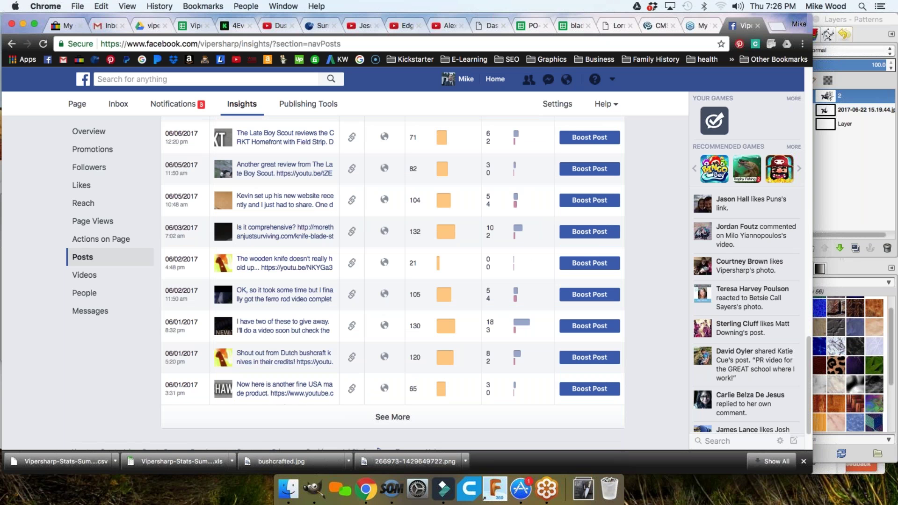
# - Load the posts older than 06/01/2017, 3:31 pm, and compare the reach, engagement and types of the late-May posts
pyautogui.click(390, 419)
pyautogui.scroll(-5, 427, 394)
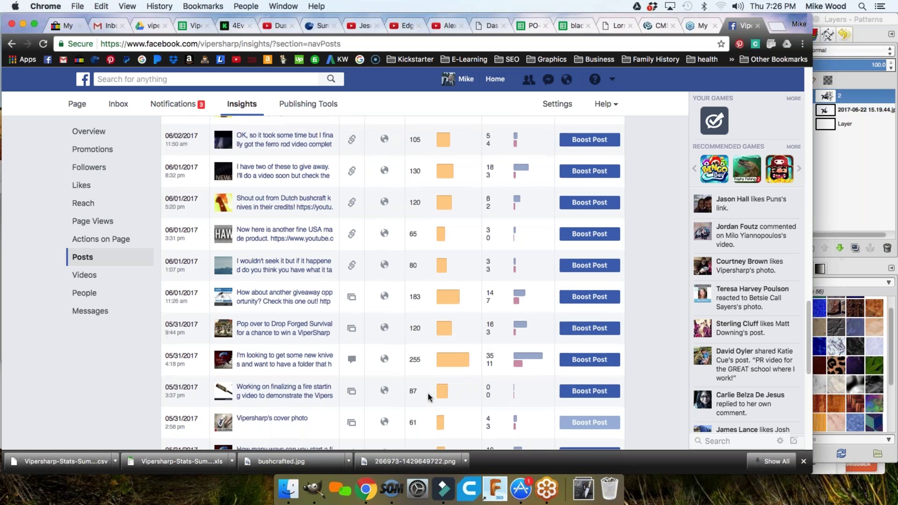
pyautogui.scroll(-1, 428, 397)
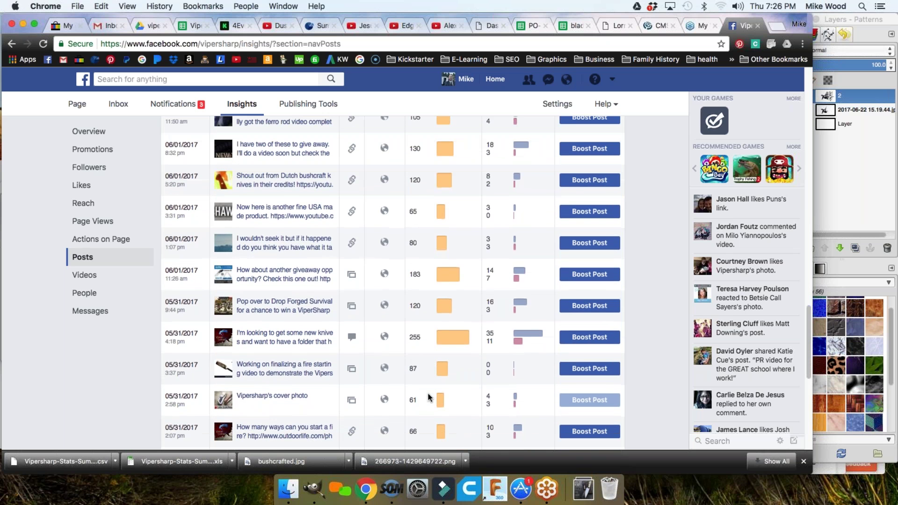
pyautogui.scroll(-1, 449, 364)
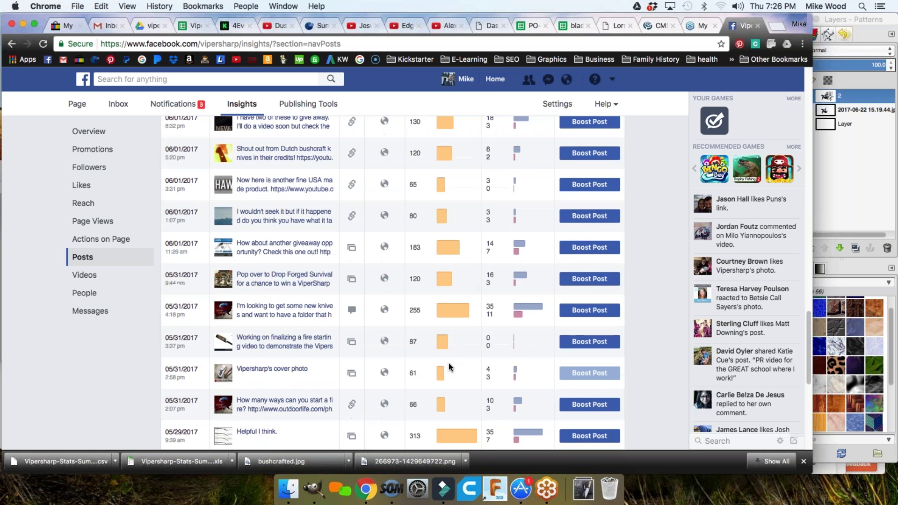
pyautogui.scroll(-2, 447, 363)
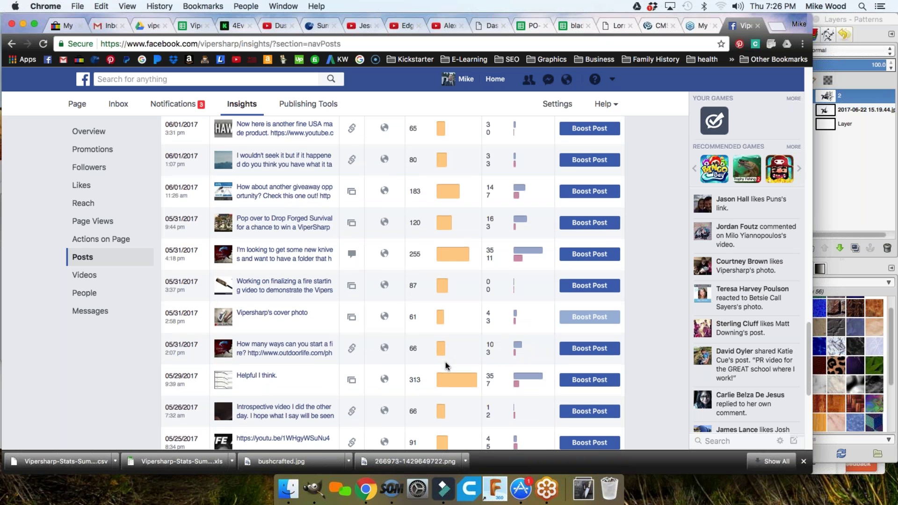
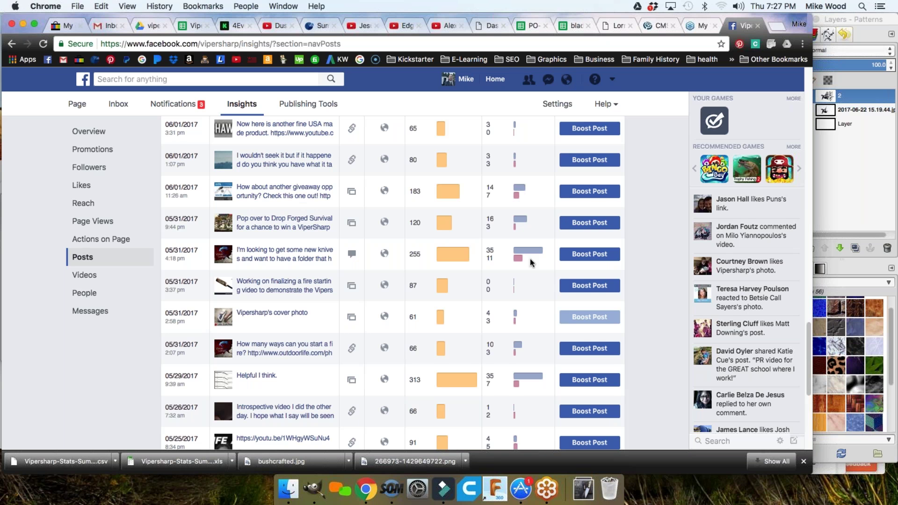
# - Examine the reach and engagement of the page's posts published from June 1 back to May 19, 2017
pyautogui.scroll(-1, 536, 286)
pyautogui.scroll(-1, 533, 319)
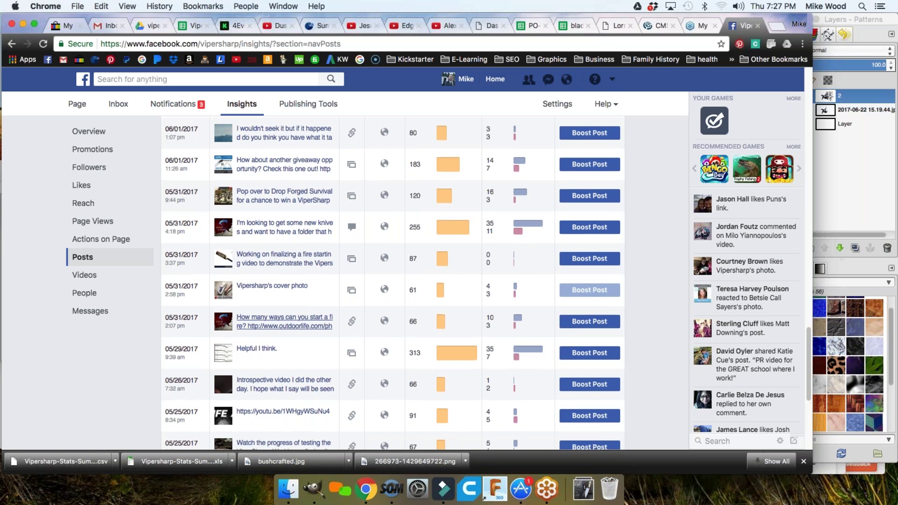
pyautogui.scroll(-1, 288, 322)
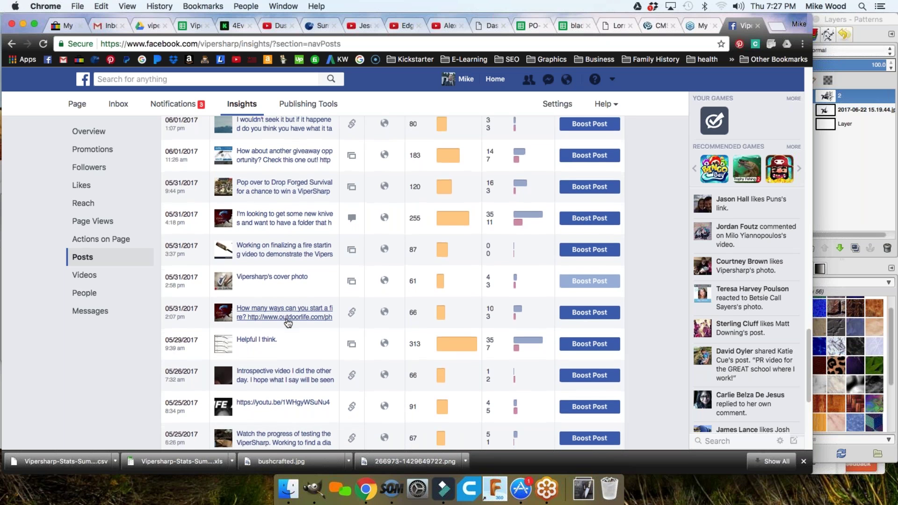
pyautogui.scroll(-1, 288, 322)
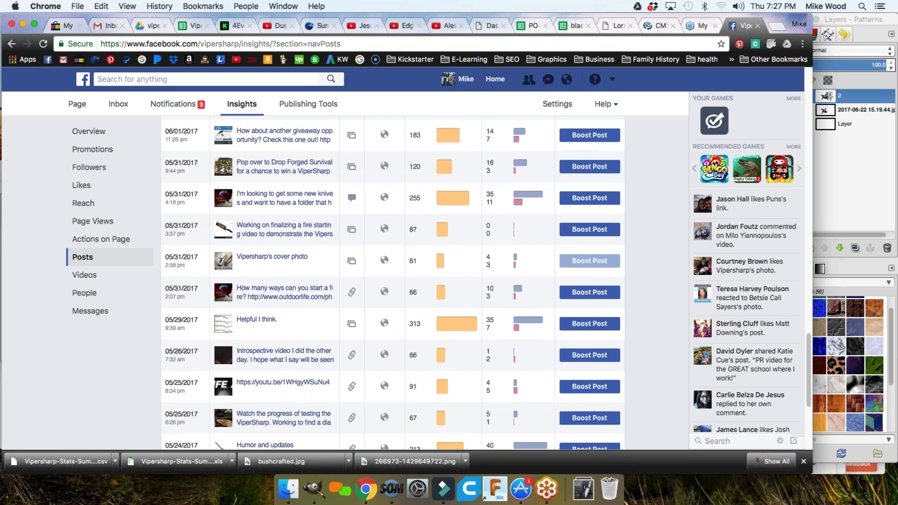
pyautogui.scroll(-1, 393, 283)
pyautogui.scroll(-4, 478, 288)
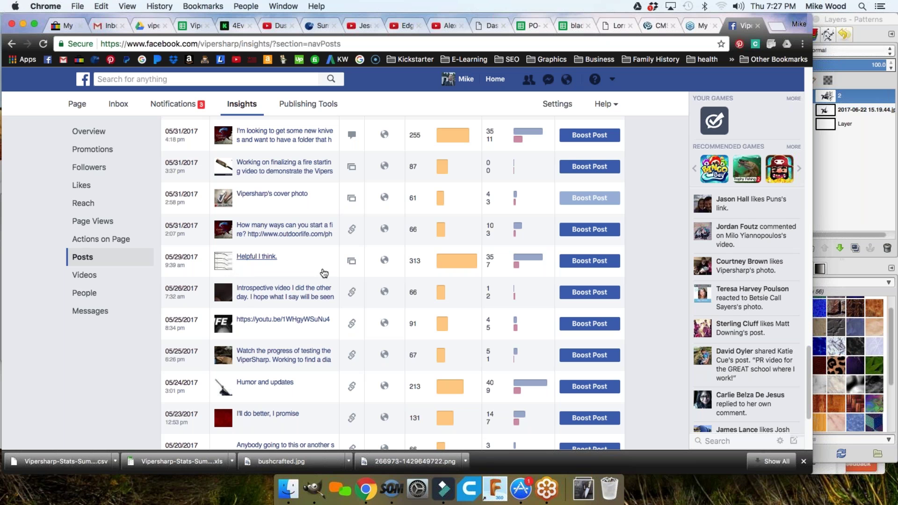
pyautogui.scroll(-3, 324, 273)
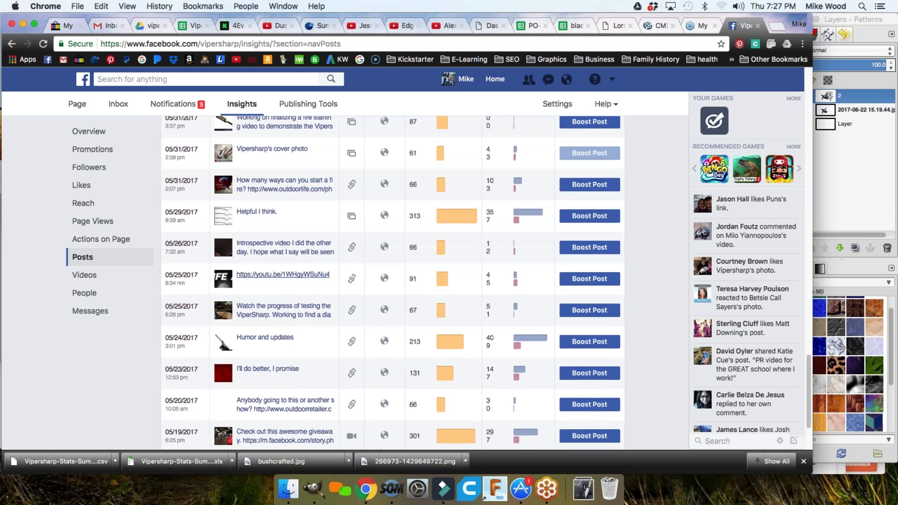
pyautogui.scroll(-3, 277, 284)
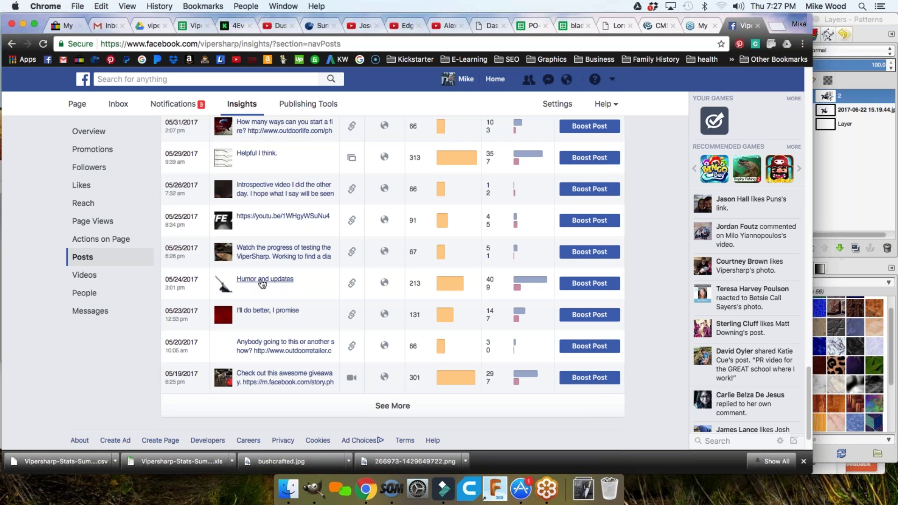
# - View the post details of the "Humor and updates" post, review its reactions and click breakdown, and close them
pyautogui.click(262, 284)
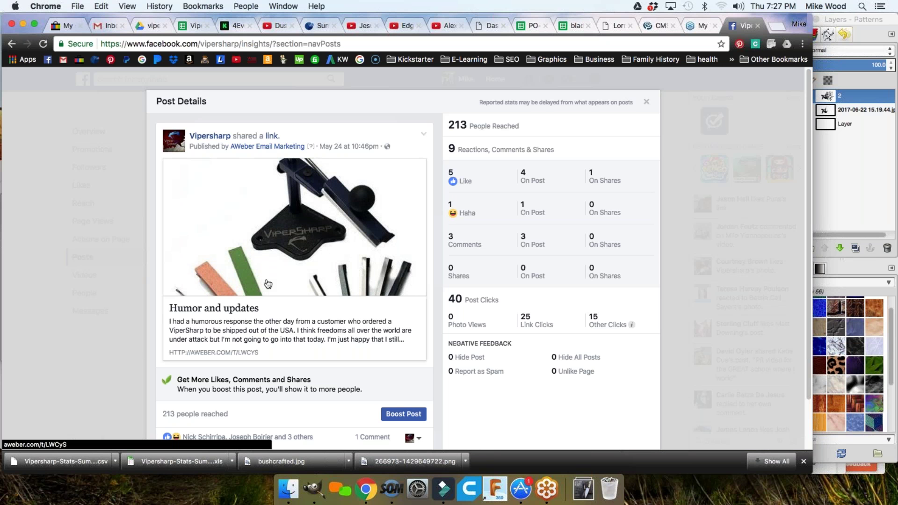
pyautogui.scroll(-2, 322, 290)
pyautogui.scroll(-3, 322, 290)
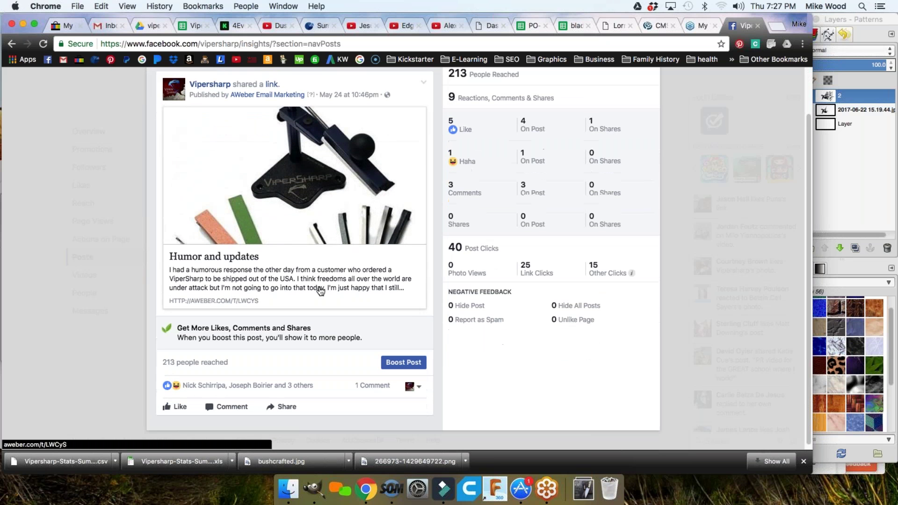
pyautogui.scroll(3, 321, 291)
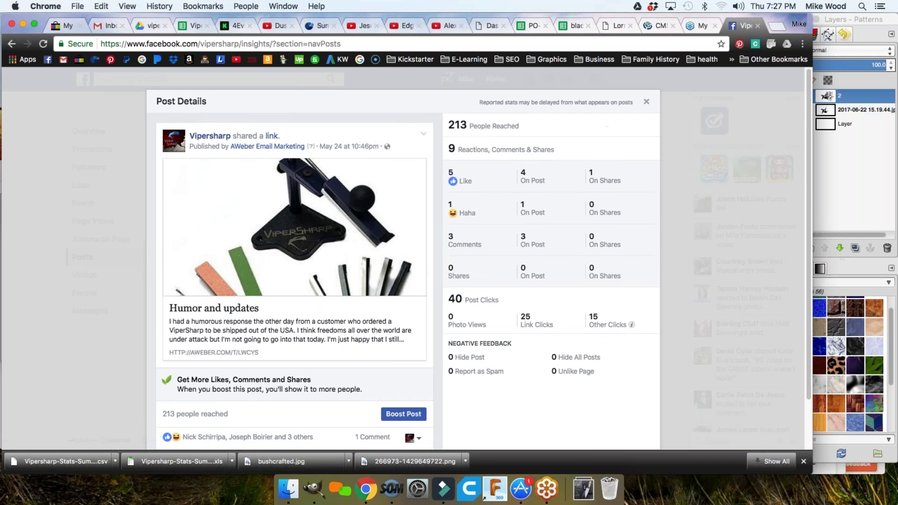
pyautogui.click(647, 101)
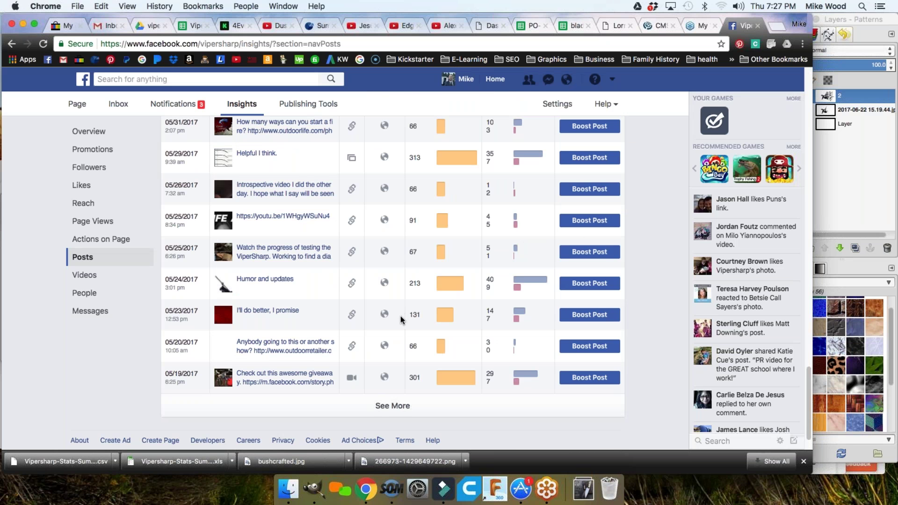
# - Load older posts and check the organic versus paid reach of the boosted May 18 Vipersharp kit giveaway post
pyautogui.scroll(-1, 401, 318)
pyautogui.scroll(-1, 401, 321)
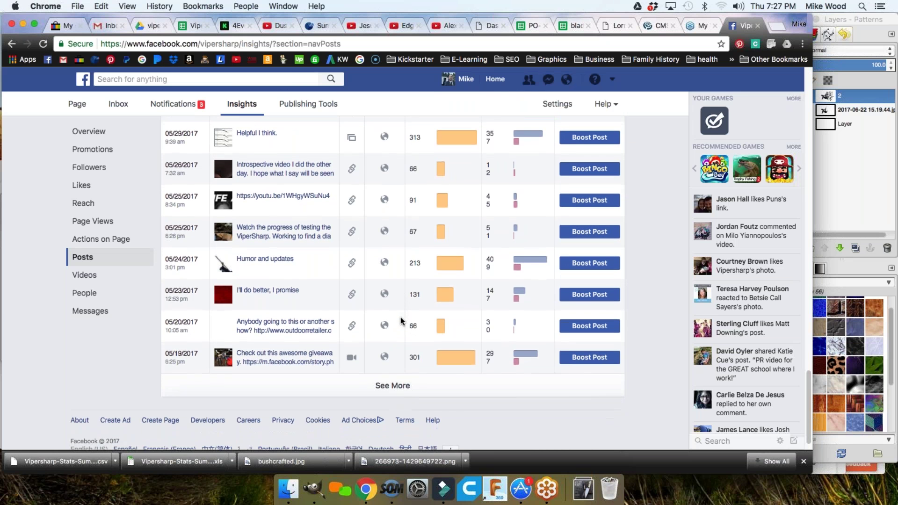
pyautogui.scroll(-1, 362, 346)
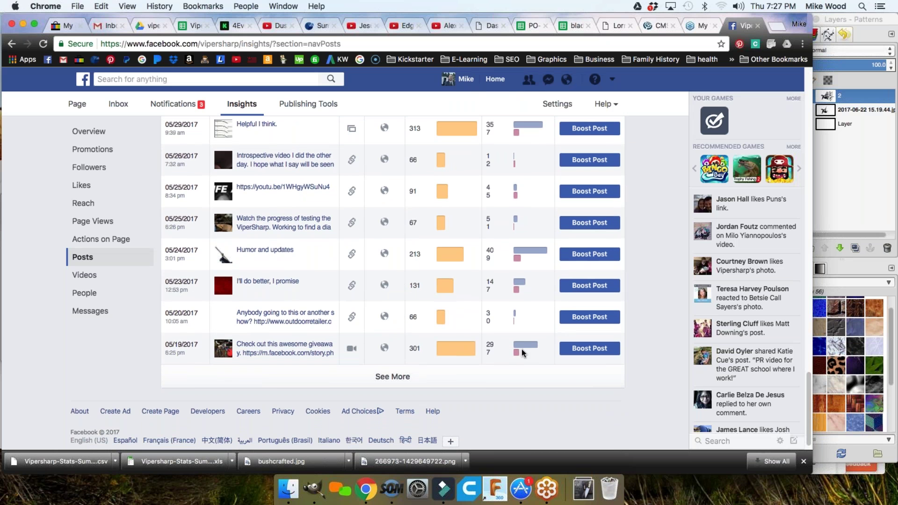
pyautogui.click(395, 377)
pyautogui.scroll(-5, 415, 318)
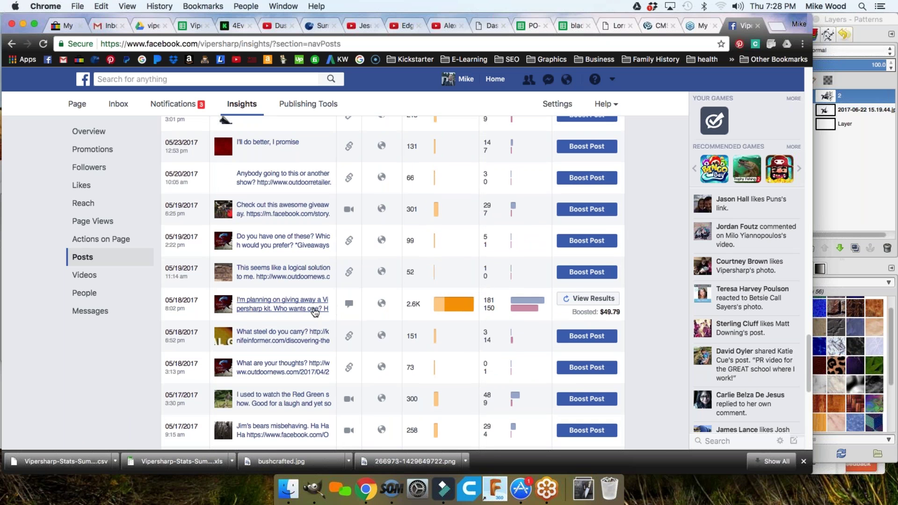
pyautogui.moveTo(443, 310)
pyautogui.scroll(-1, 514, 305)
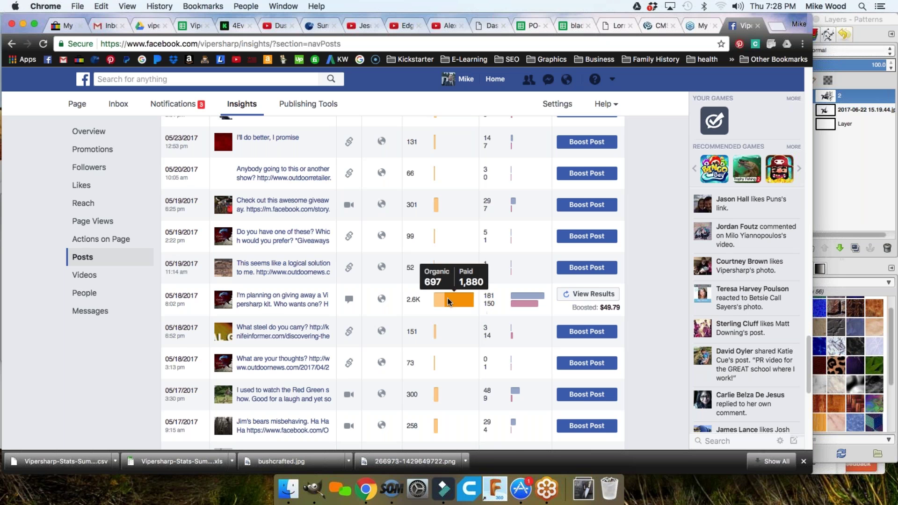
# - Load the next batch of older posts and compare reach and engagement back to April 20, 2017
pyautogui.scroll(-2, 492, 313)
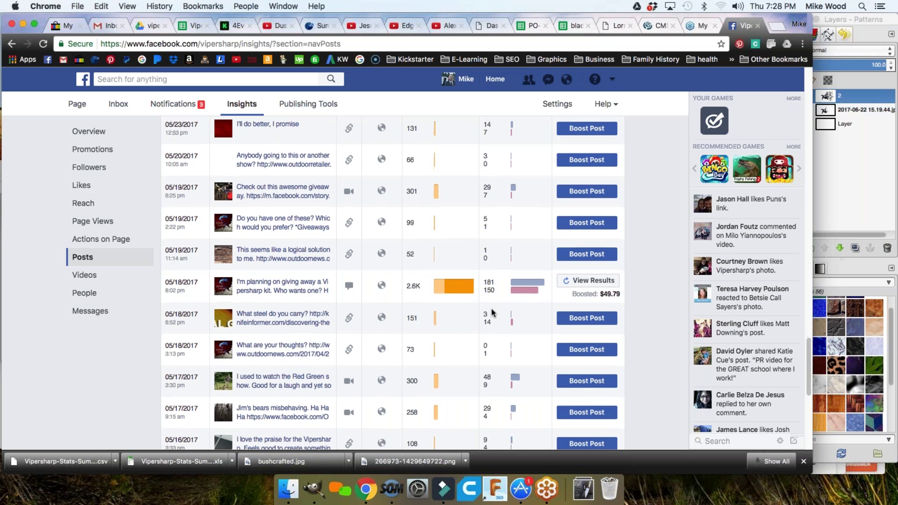
pyautogui.scroll(-6, 492, 312)
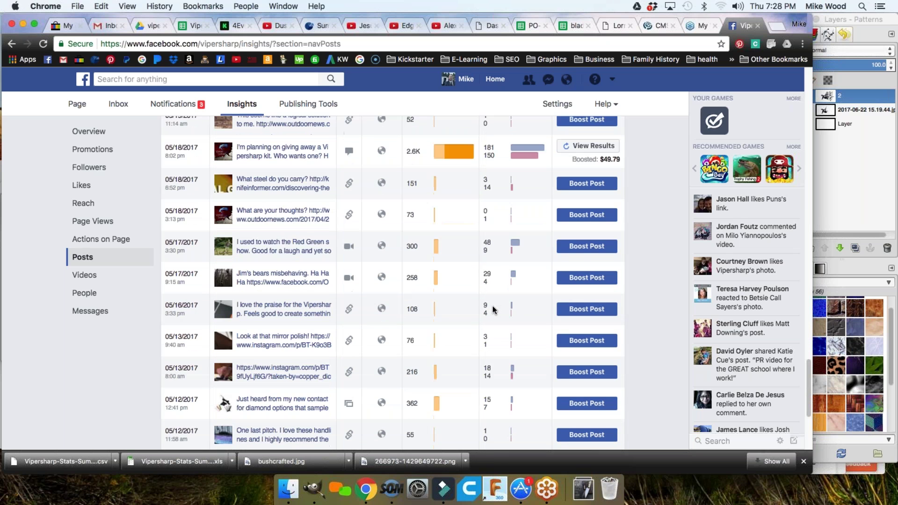
pyautogui.scroll(-5, 494, 308)
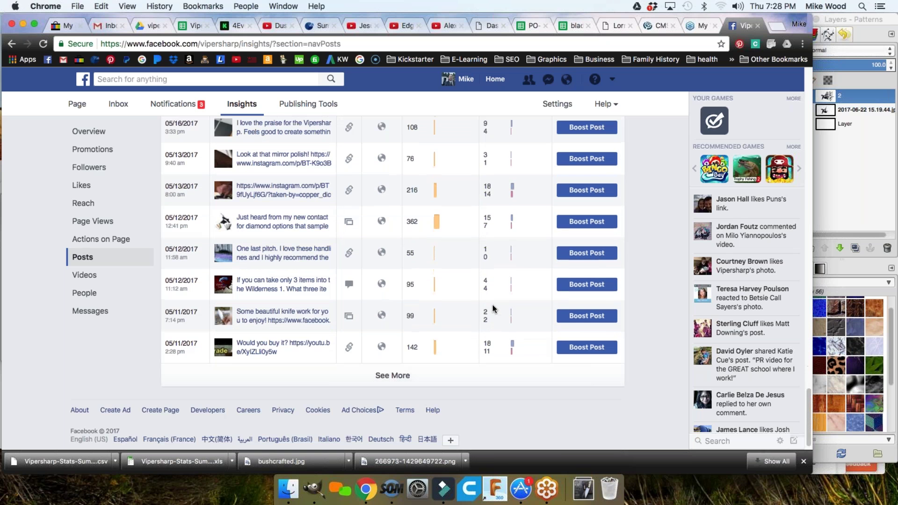
pyautogui.click(393, 371)
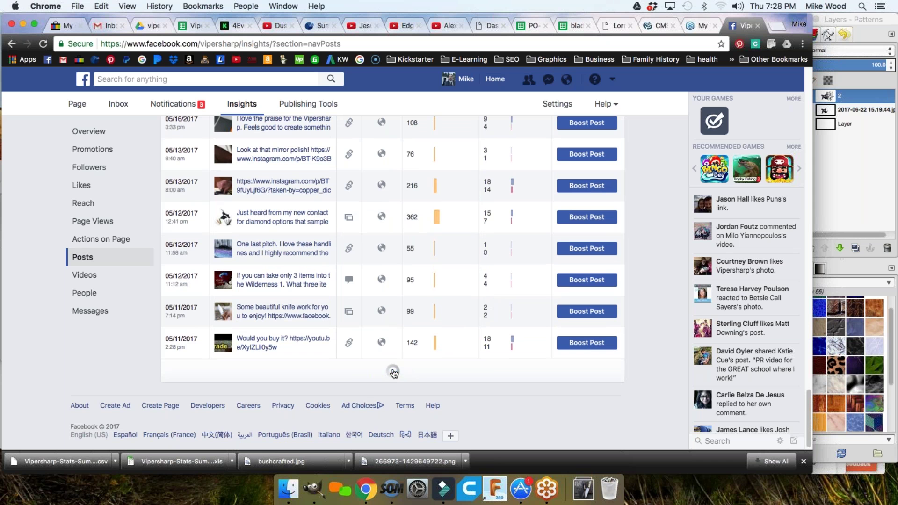
pyautogui.scroll(-9, 517, 351)
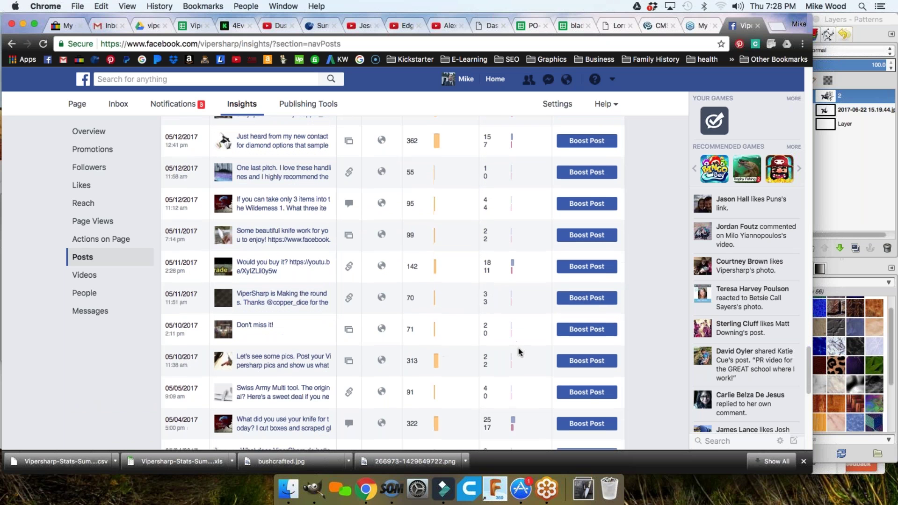
pyautogui.scroll(-7, 518, 350)
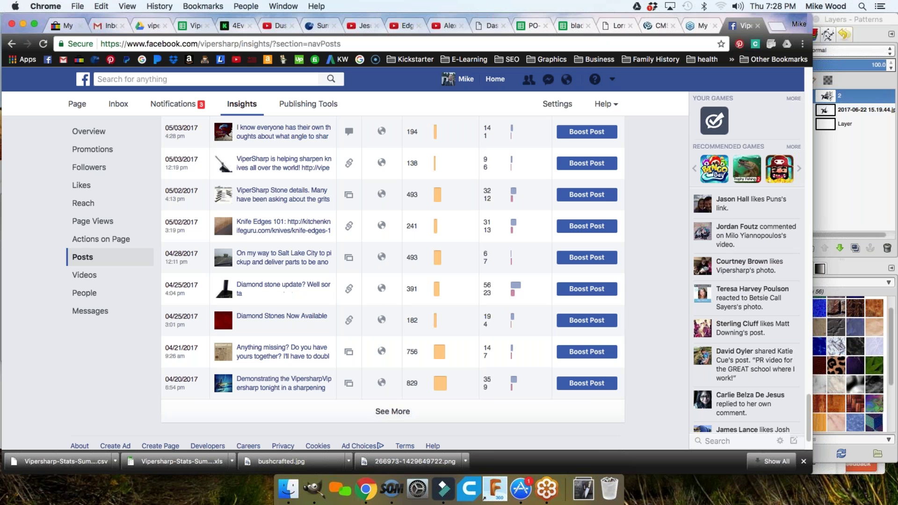
pyautogui.scroll(-1, 542, 308)
pyautogui.scroll(-1, 542, 309)
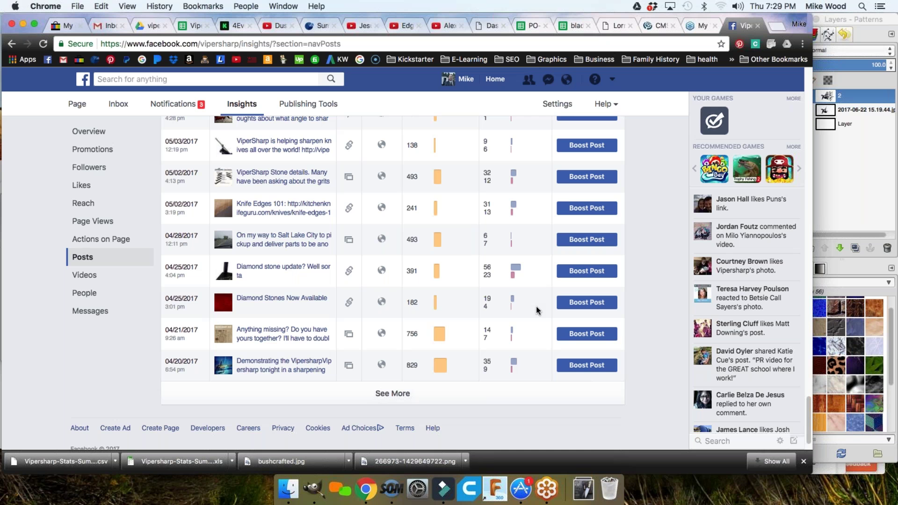
# - Return to the newest entries under All Posts Published and examine the reach and engagement of the June 2017 posts
pyautogui.scroll(3, 536, 307)
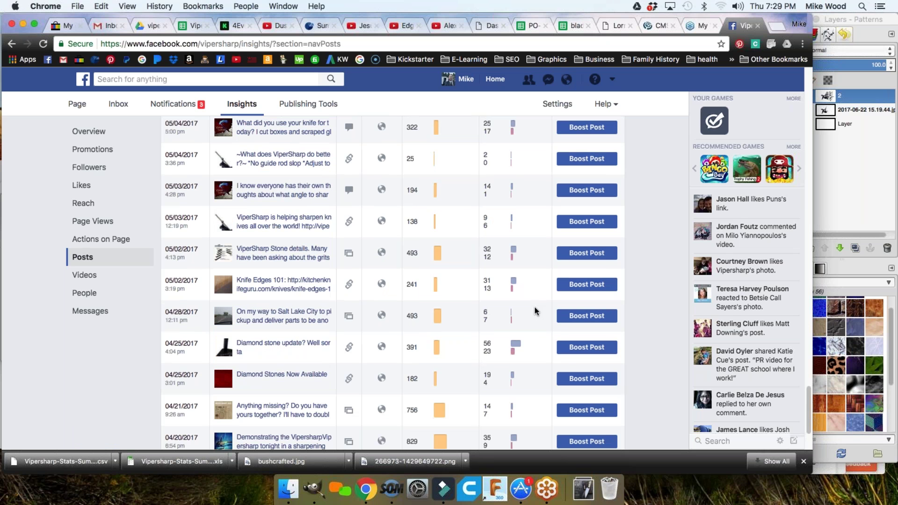
pyautogui.scroll(15, 536, 311)
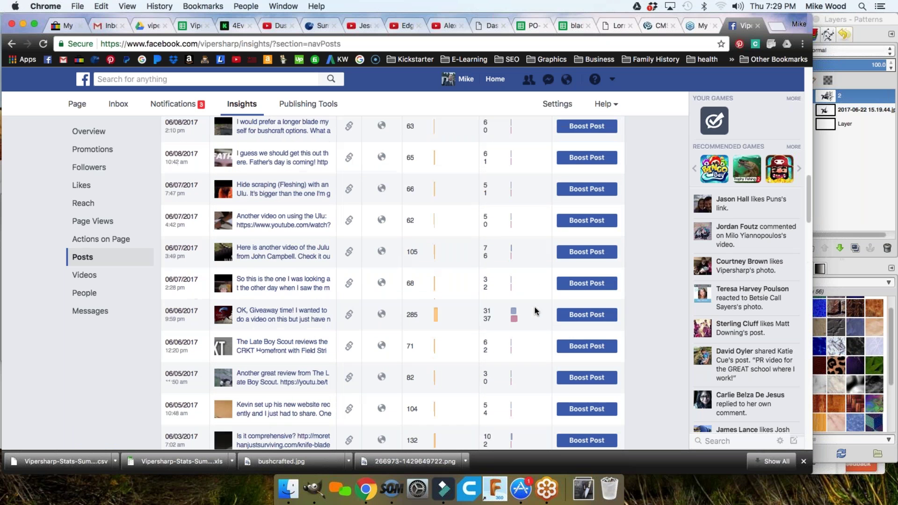
pyautogui.scroll(15, 536, 311)
pyautogui.scroll(-5, 536, 311)
pyautogui.scroll(-3, 537, 316)
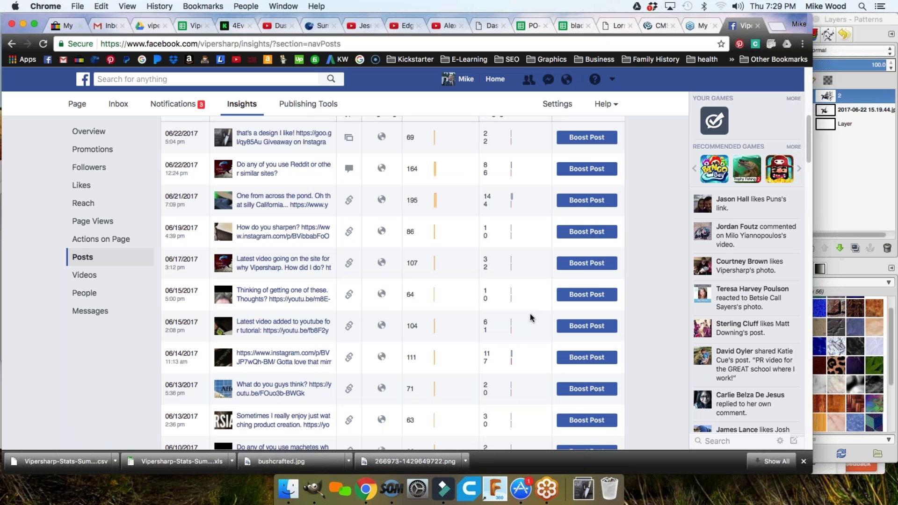
pyautogui.scroll(2, 530, 317)
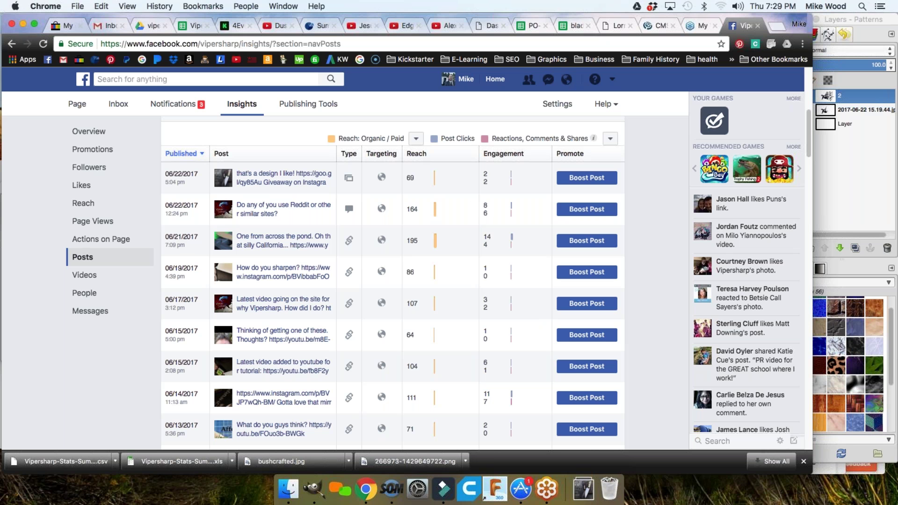
pyautogui.scroll(-1, 521, 273)
pyautogui.scroll(-5, 520, 274)
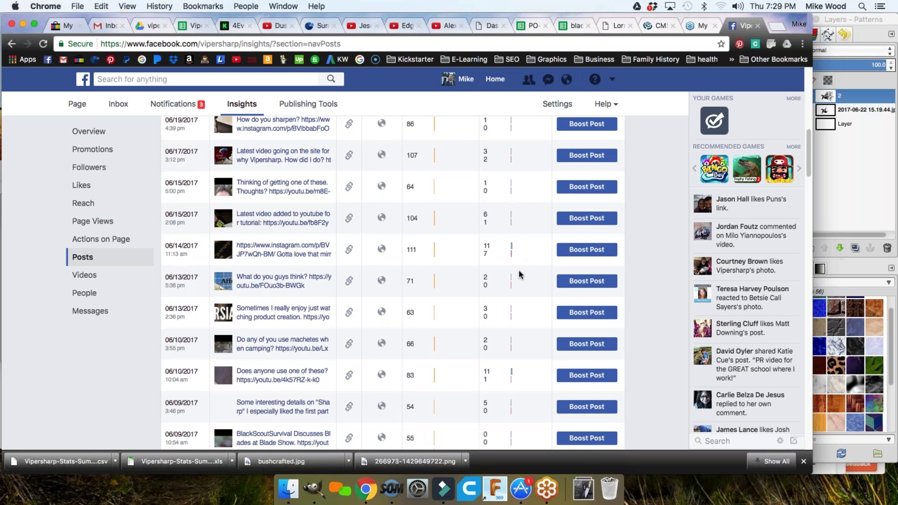
pyautogui.scroll(-2, 521, 275)
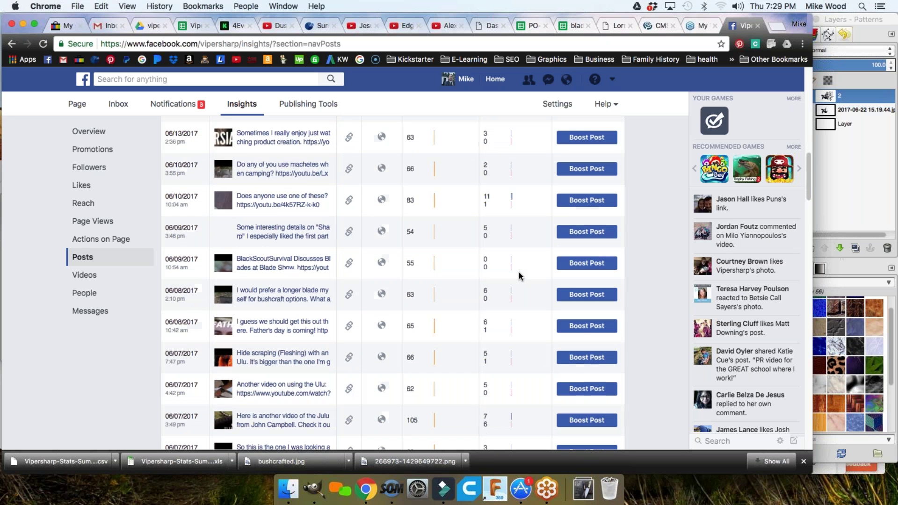
pyautogui.scroll(10, 521, 275)
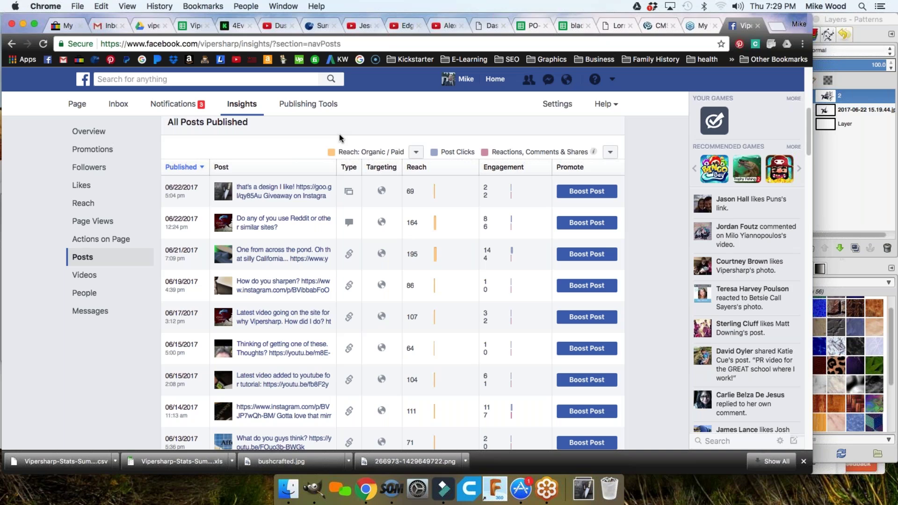
# - Check the June 18–24 week in the Google Calendar window and return to the Facebook Insights posts
pyautogui.press('super+grave')
pyautogui.click(282, 28)
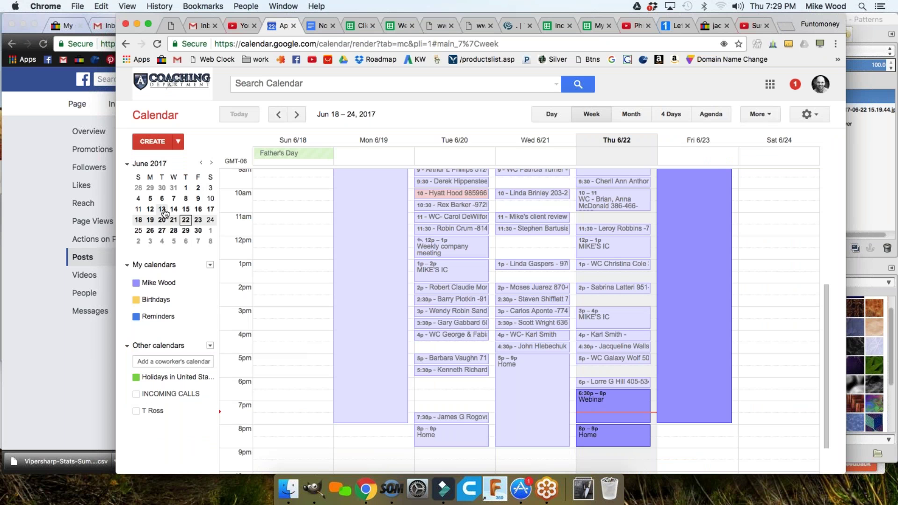
pyautogui.click(39, 334)
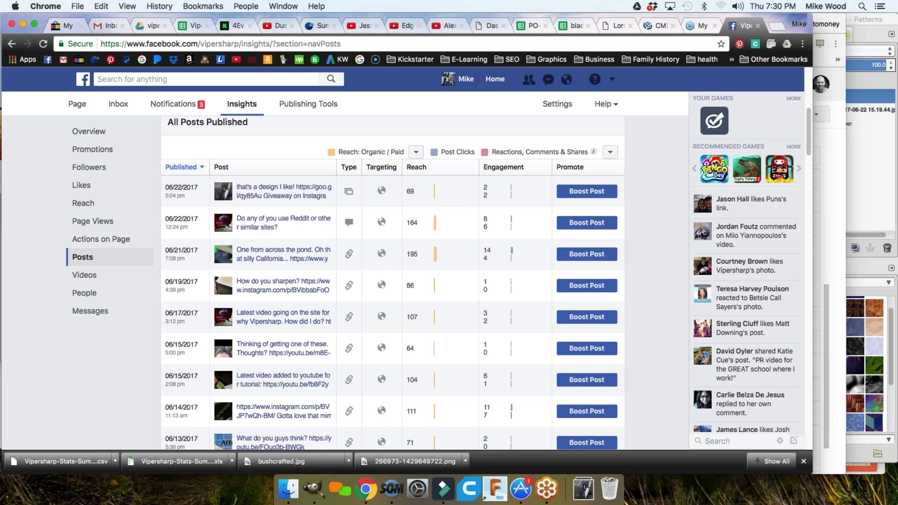
# - Open the post details of the June 14 Instagram link post and review its likes, comments and click breakdown
pyautogui.scroll(-5, 521, 225)
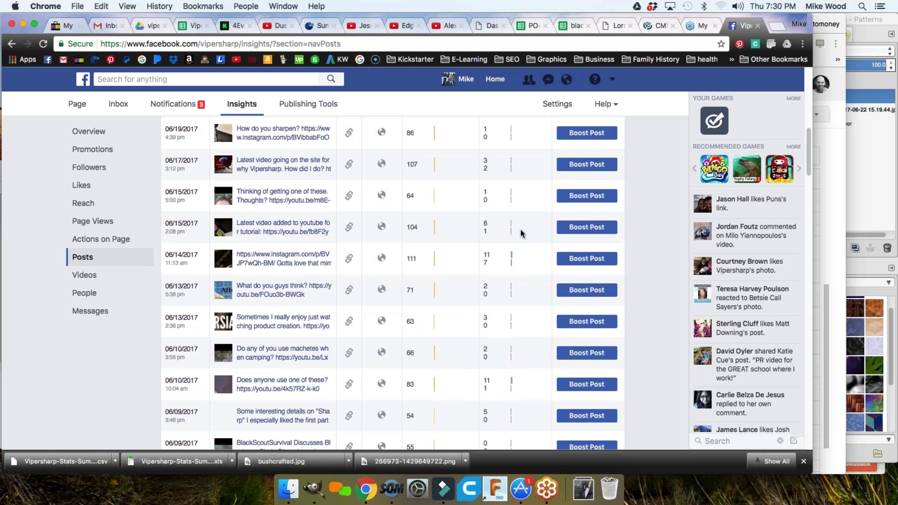
pyautogui.scroll(-1, 521, 234)
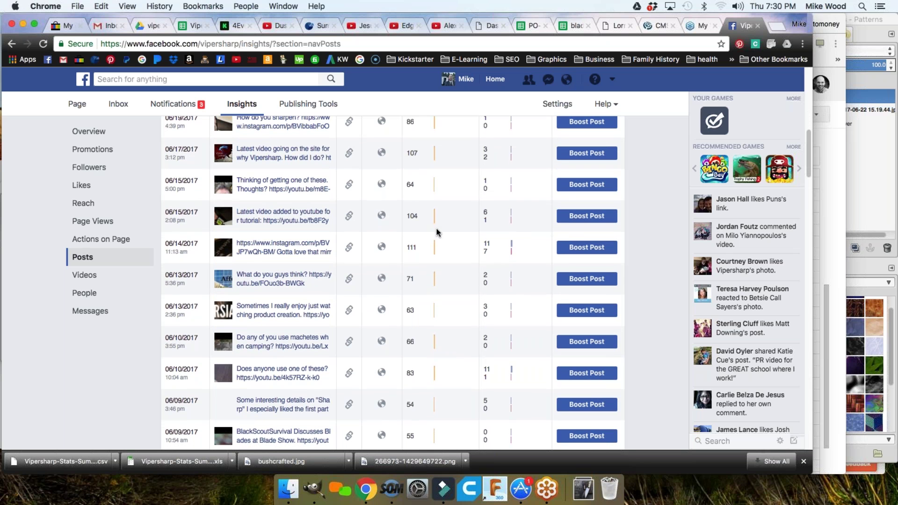
pyautogui.click(310, 252)
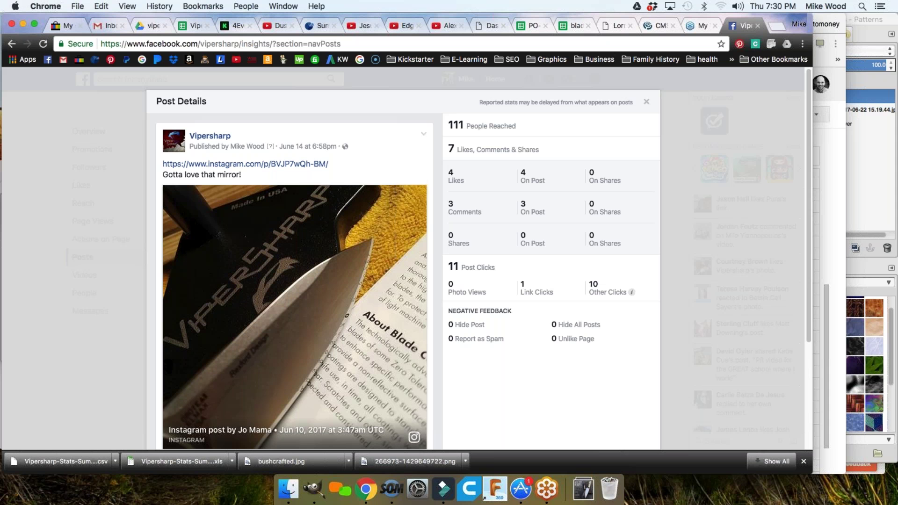
pyautogui.scroll(-3, 314, 243)
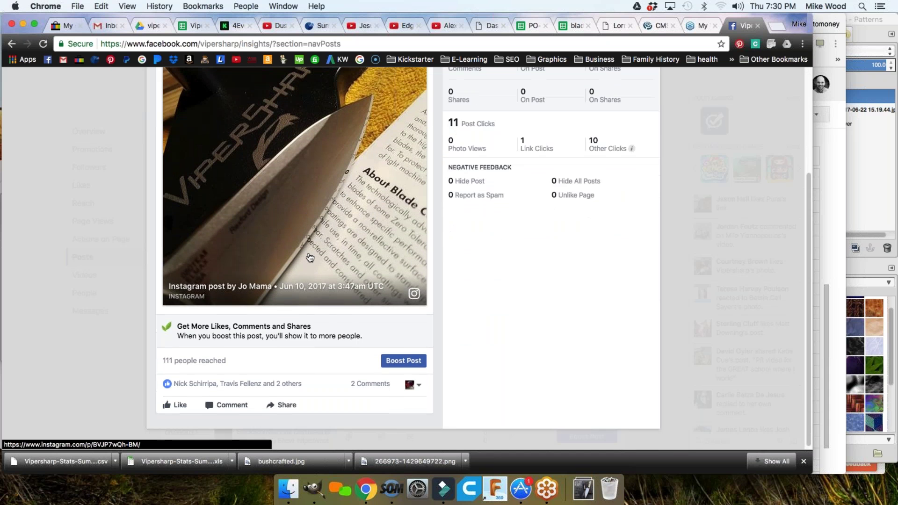
pyautogui.scroll(3, 317, 222)
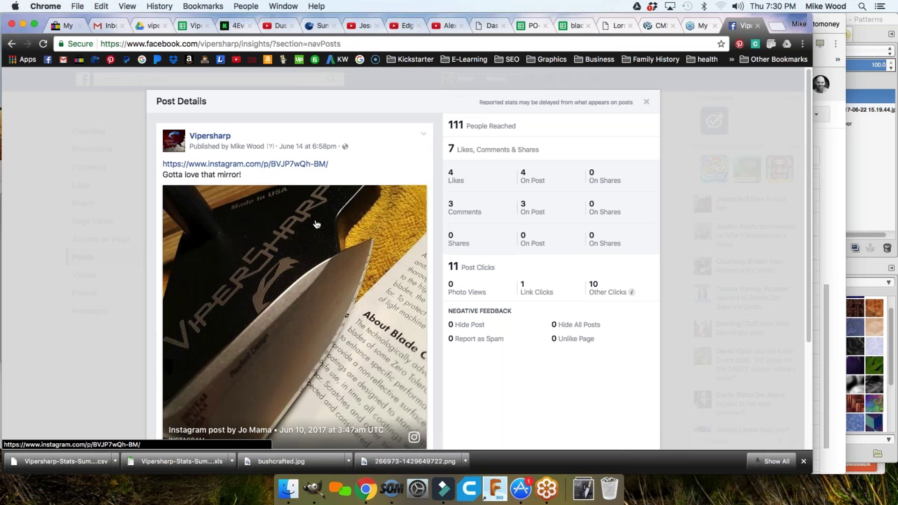
# - Close the June 14 post's details, check June 2017 in the Google Calendar window, and return to the Facebook Insights posts
pyautogui.click(649, 105)
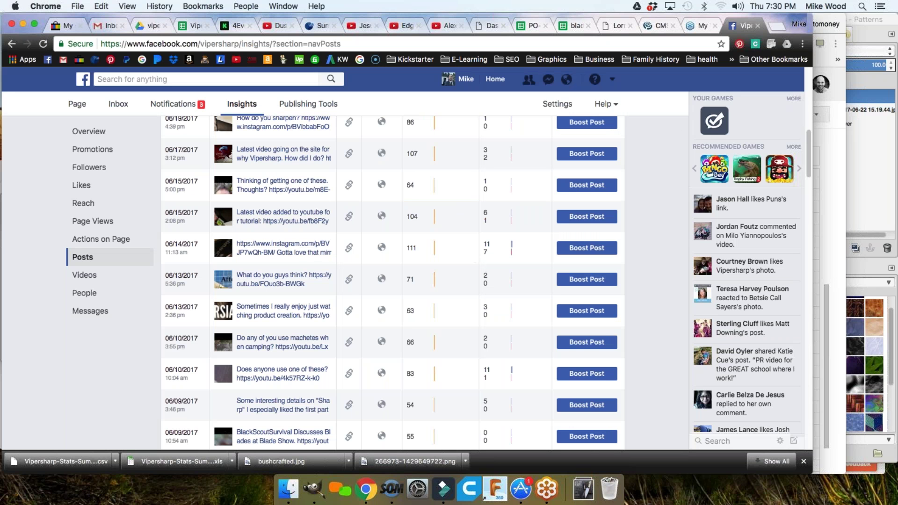
pyautogui.click(833, 136)
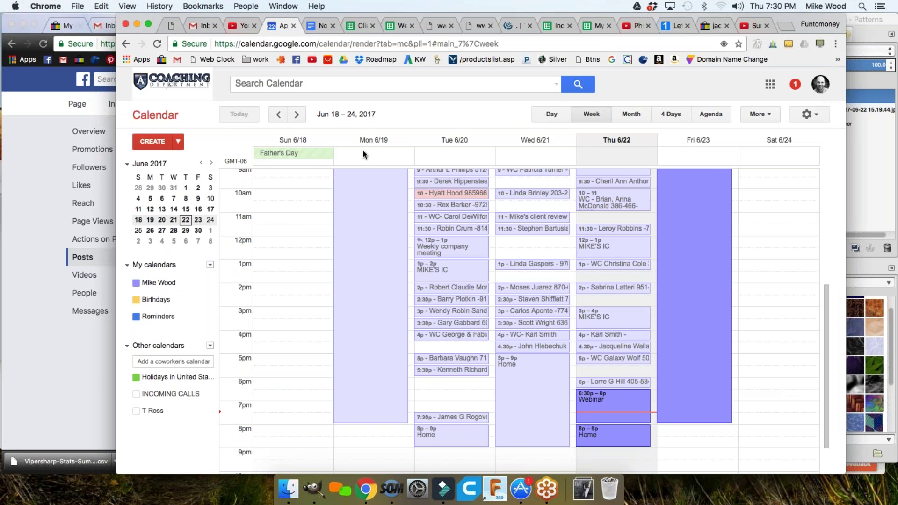
pyautogui.click(69, 278)
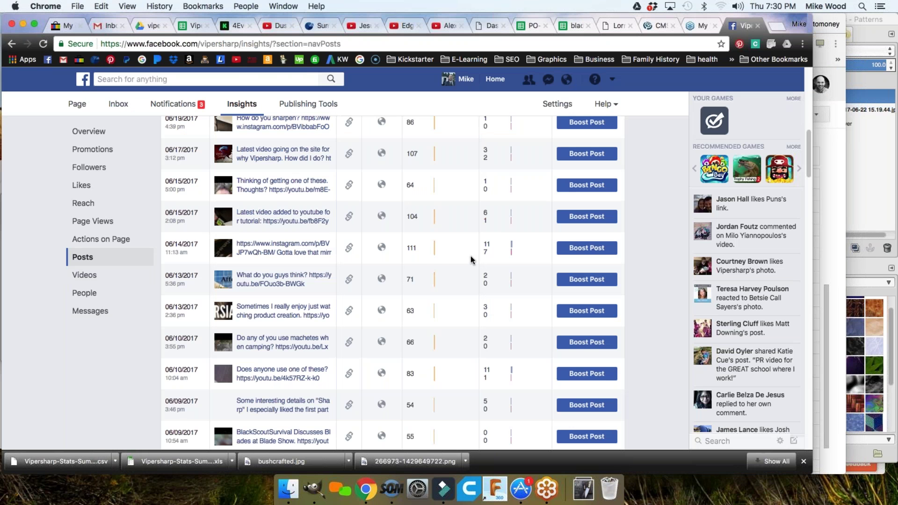
# - Compare the reach and engagement of the posts published from mid-June back to June 5, 2017
pyautogui.scroll(-2, 470, 250)
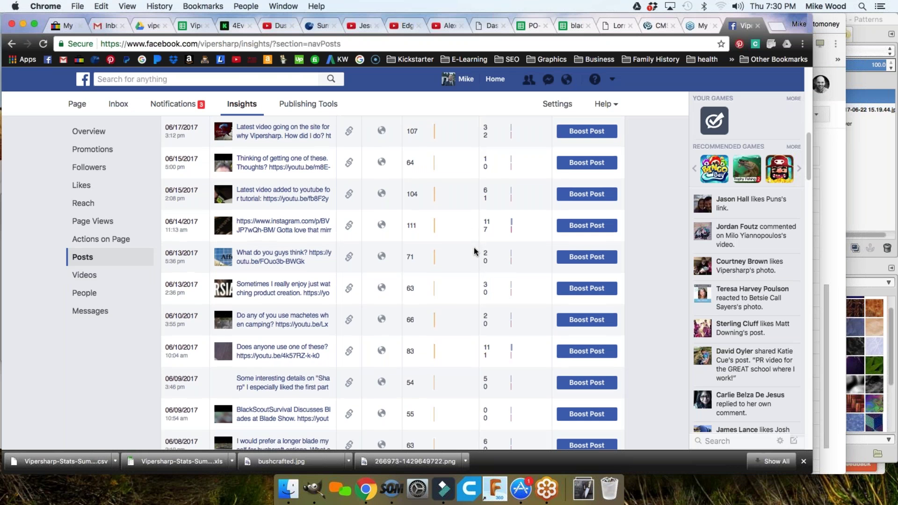
pyautogui.scroll(-3, 475, 252)
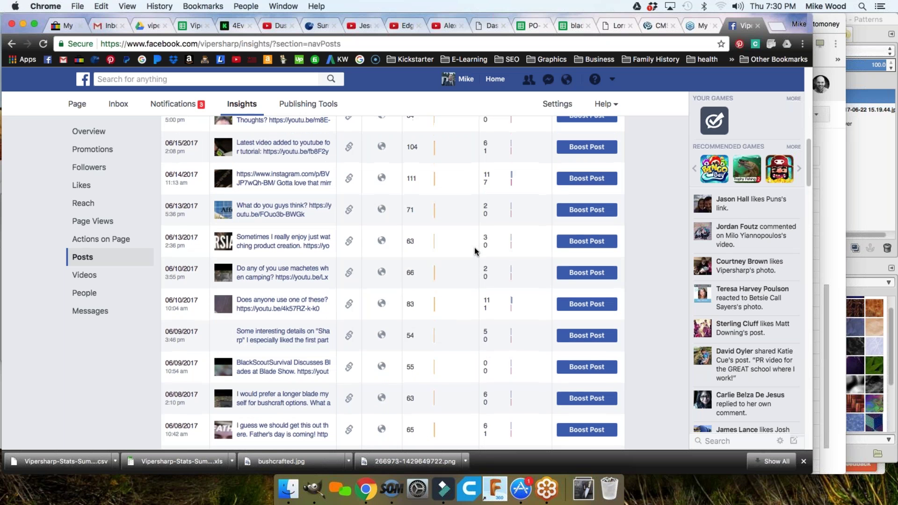
pyautogui.scroll(-8, 475, 251)
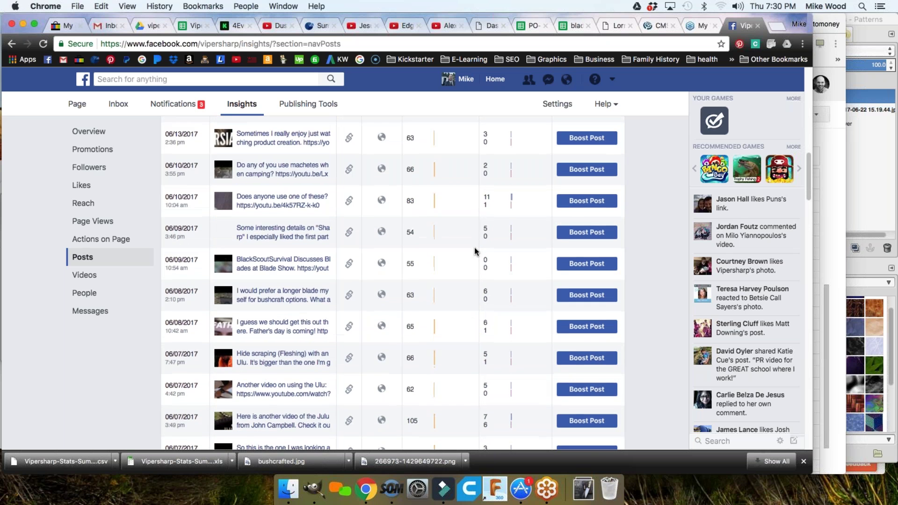
pyautogui.scroll(-5, 474, 251)
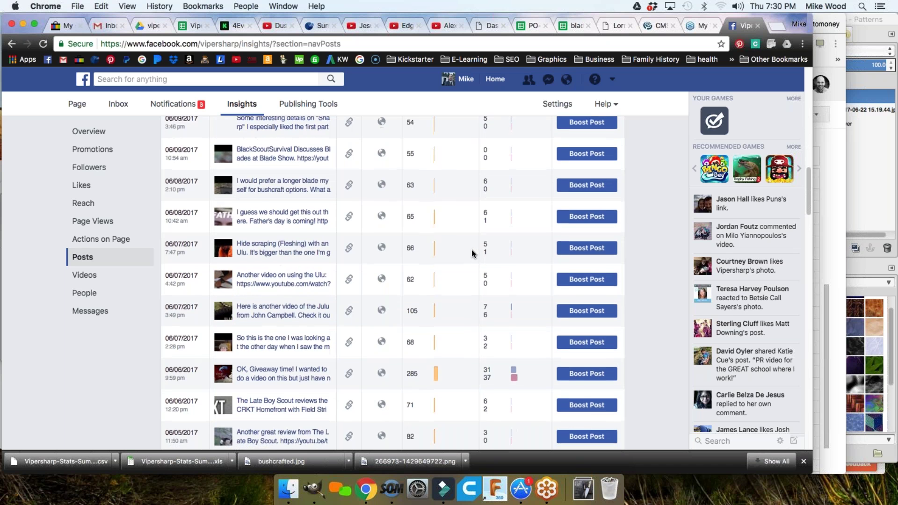
pyautogui.scroll(-3, 472, 253)
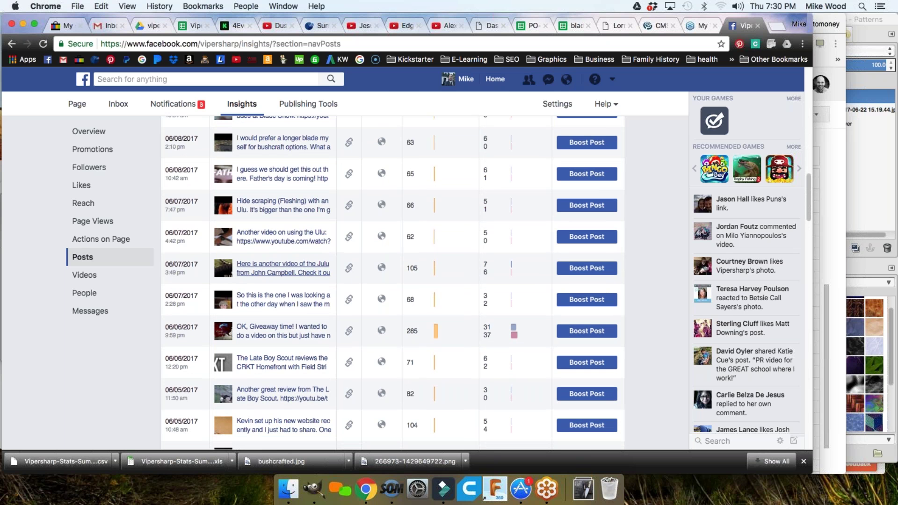
# - Check the early June post dates against the Google Calendar month view and return to the Facebook Insights posts
pyautogui.click(834, 209)
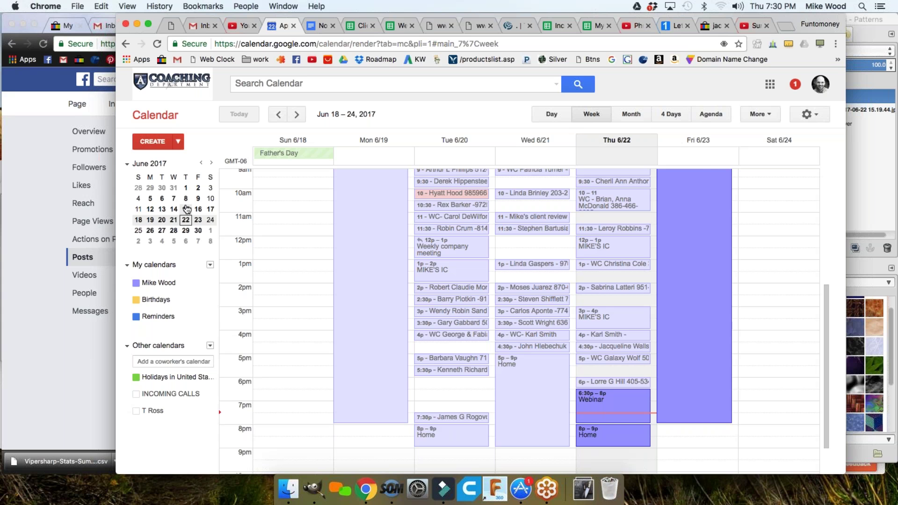
pyautogui.click(112, 345)
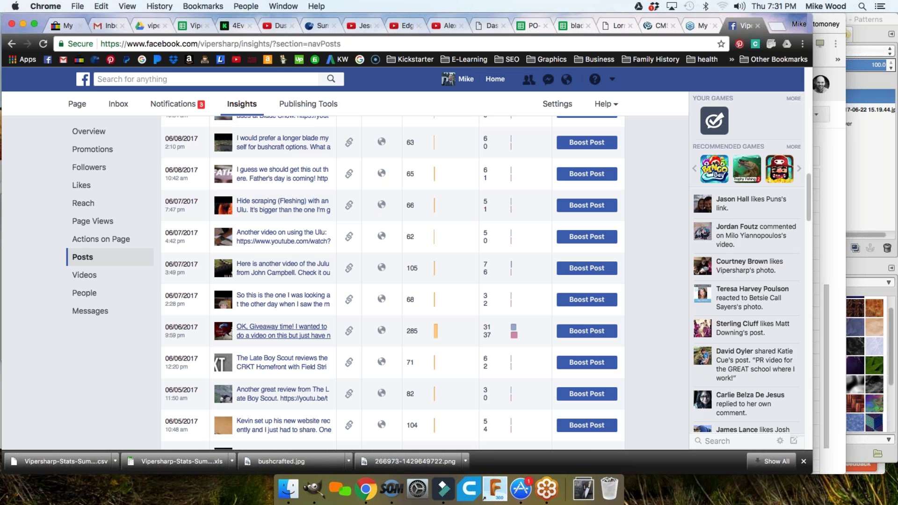
pyautogui.click(831, 196)
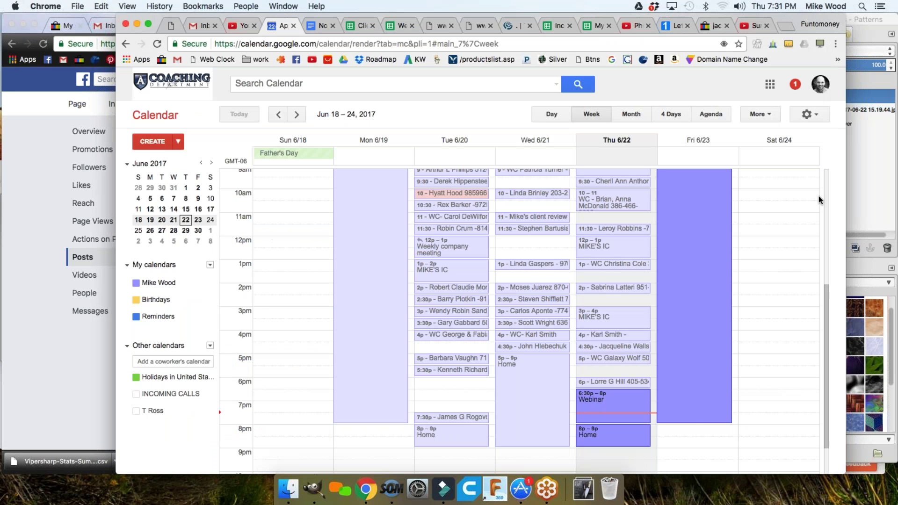
pyautogui.click(79, 281)
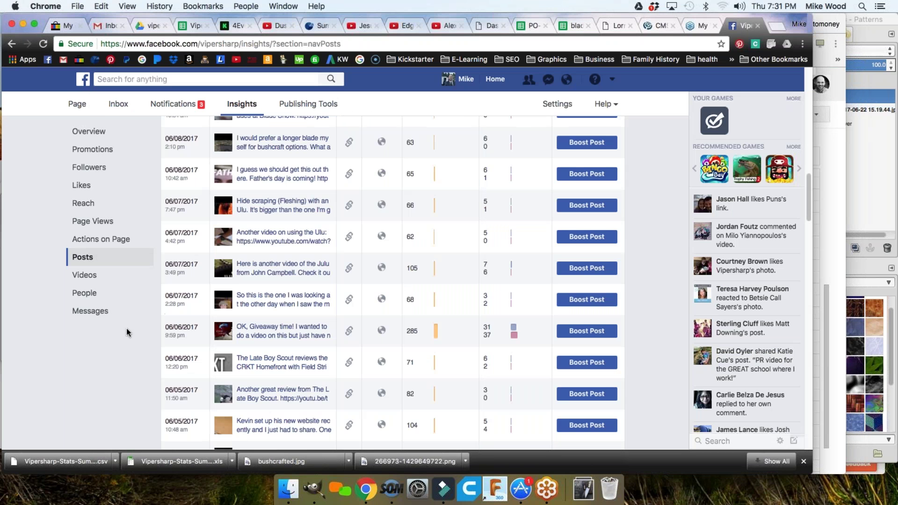
# - Examine the posts from June 6 back to May 31 and check the June 1 date in the Google Calendar window
pyautogui.scroll(-10, 440, 299)
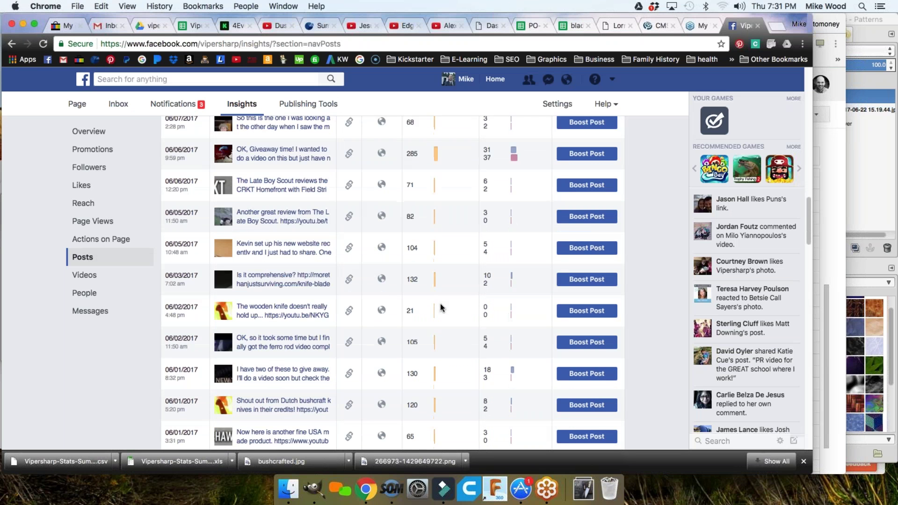
pyautogui.scroll(-2, 441, 305)
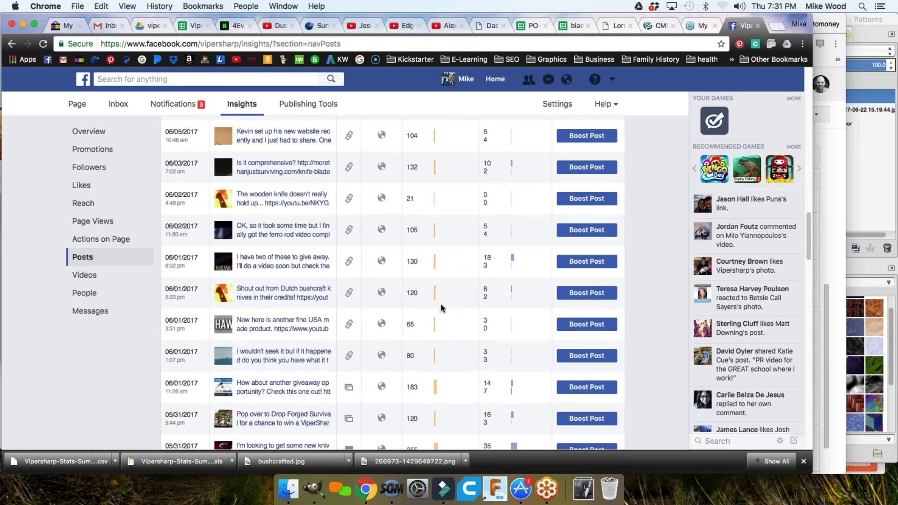
pyautogui.scroll(-3, 441, 308)
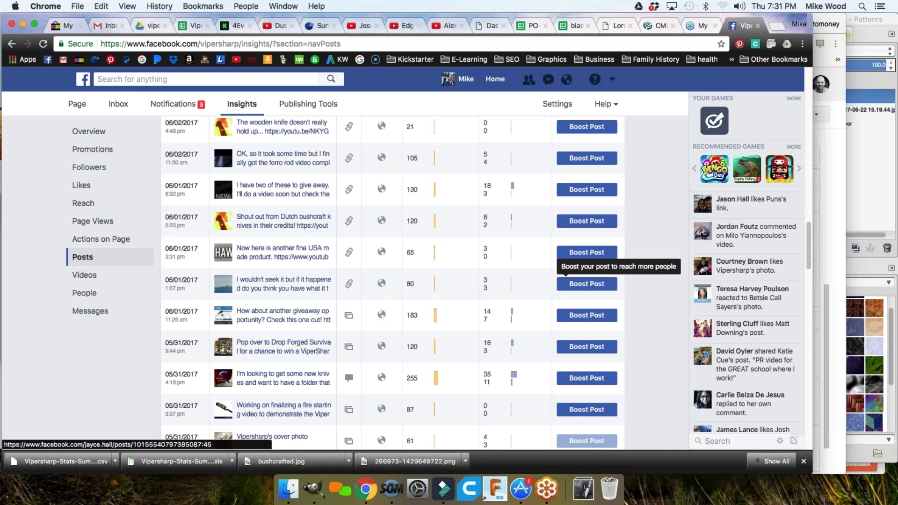
pyautogui.press('super+grave')
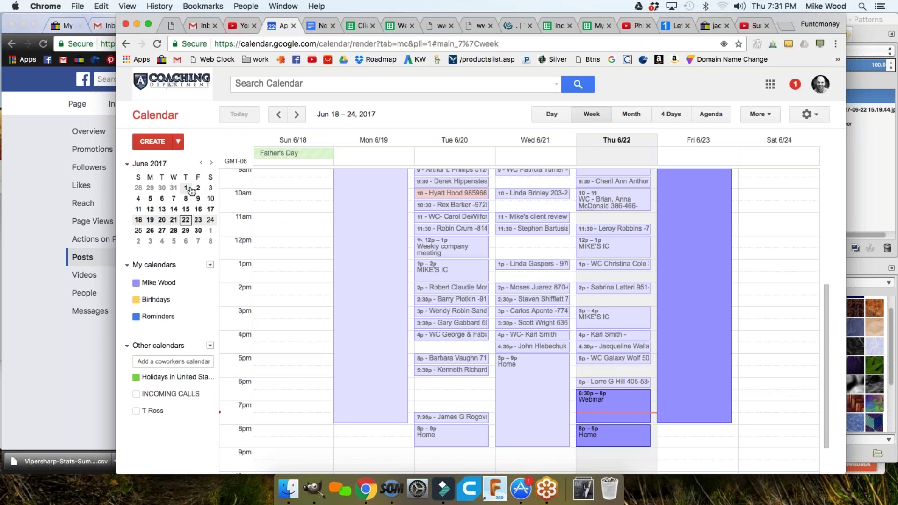
pyautogui.click(75, 332)
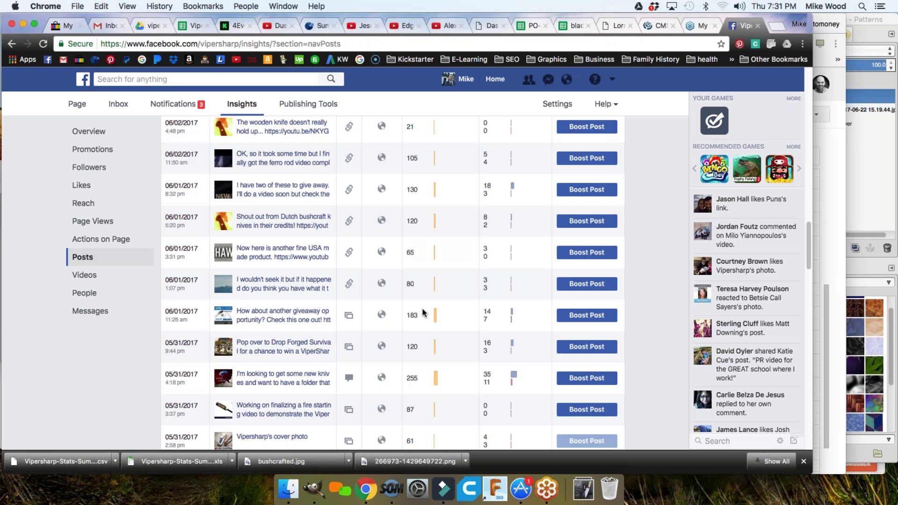
# - Compare the reach and engagement of the older posts from June 1 back to April 25, 2017
pyautogui.scroll(-2, 433, 317)
pyautogui.scroll(-1, 443, 336)
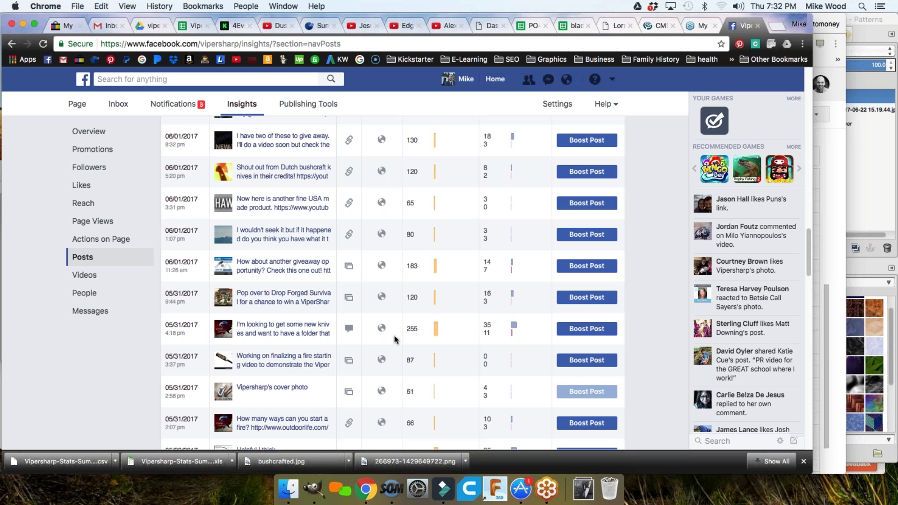
pyautogui.scroll(-5, 487, 357)
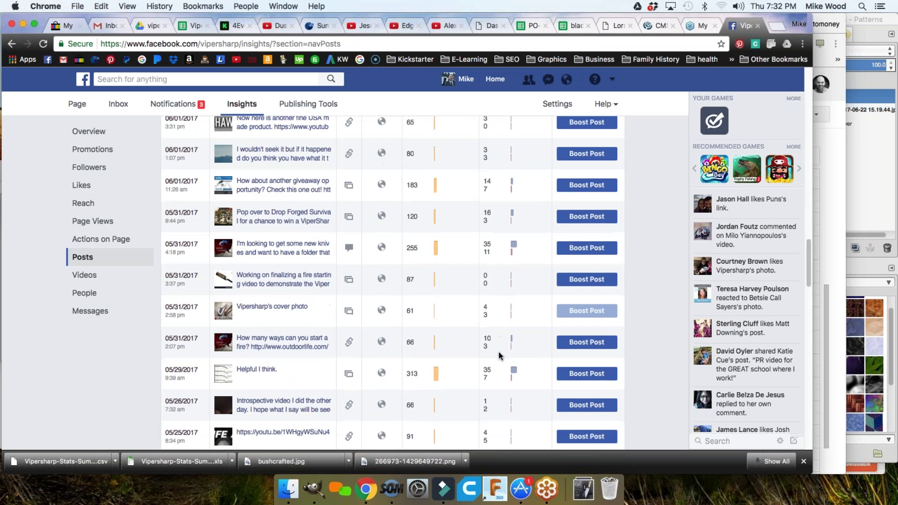
pyautogui.scroll(-4, 499, 356)
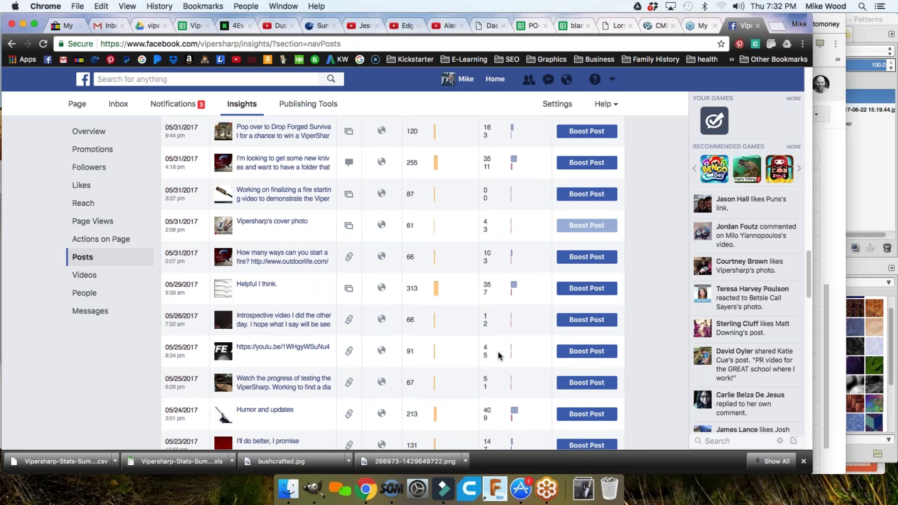
pyautogui.scroll(-1, 500, 355)
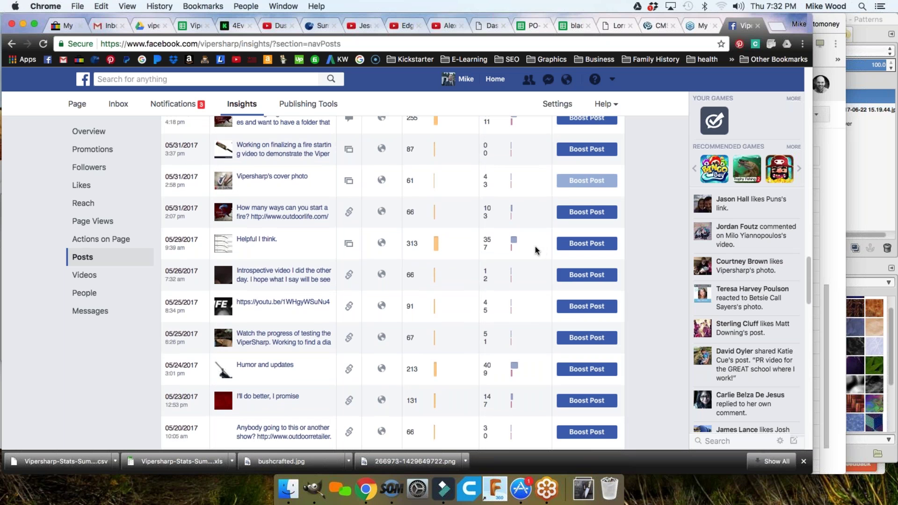
pyautogui.scroll(-5, 537, 250)
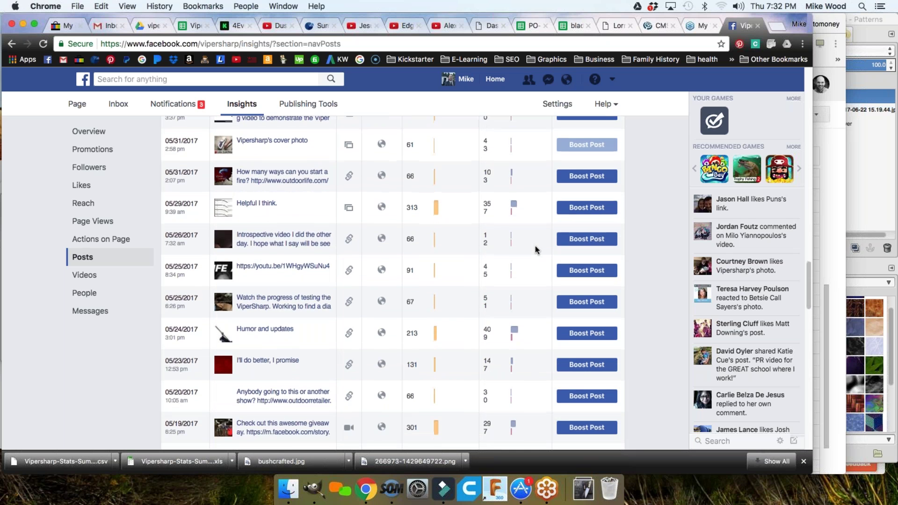
pyautogui.scroll(-2, 537, 249)
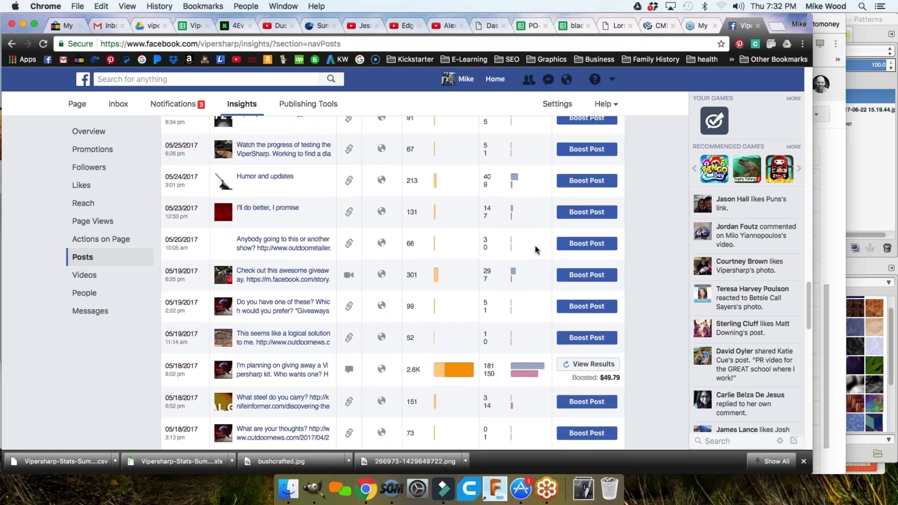
pyautogui.scroll(-5, 536, 249)
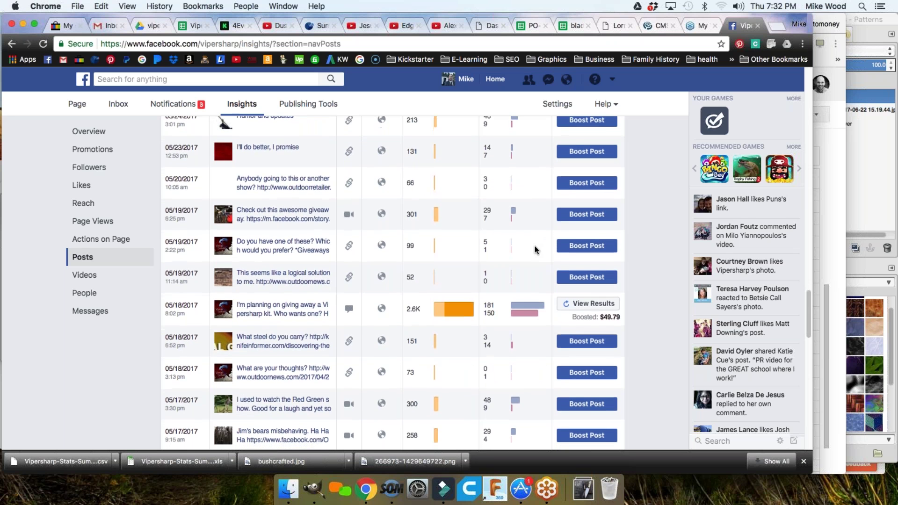
pyautogui.scroll(-6, 537, 249)
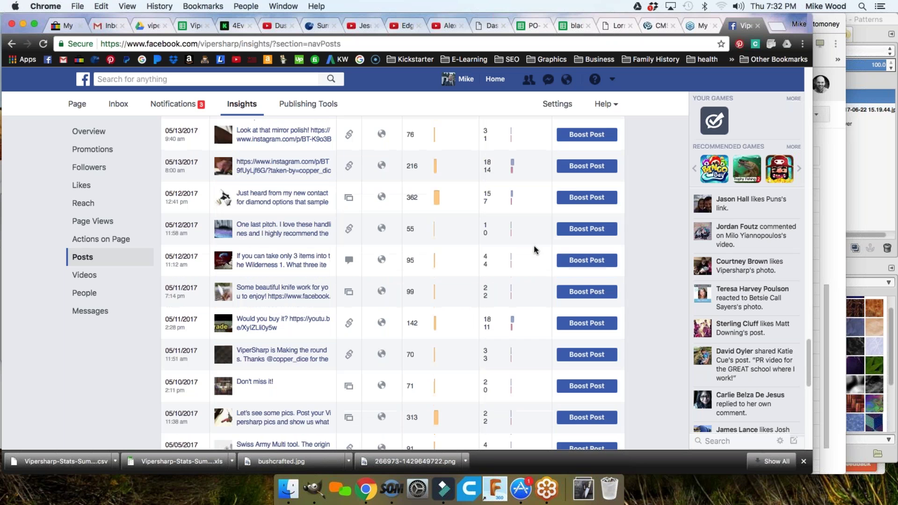
pyautogui.scroll(-3, 535, 249)
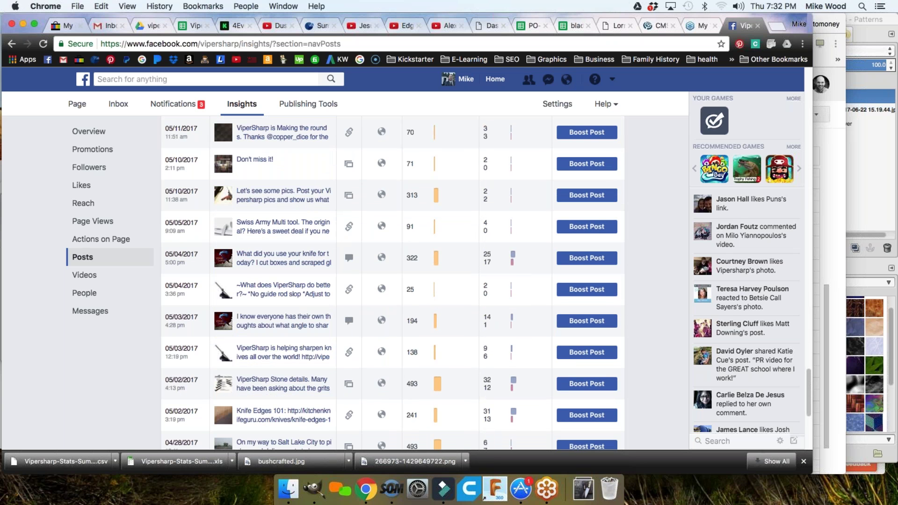
pyautogui.scroll(-1, 393, 280)
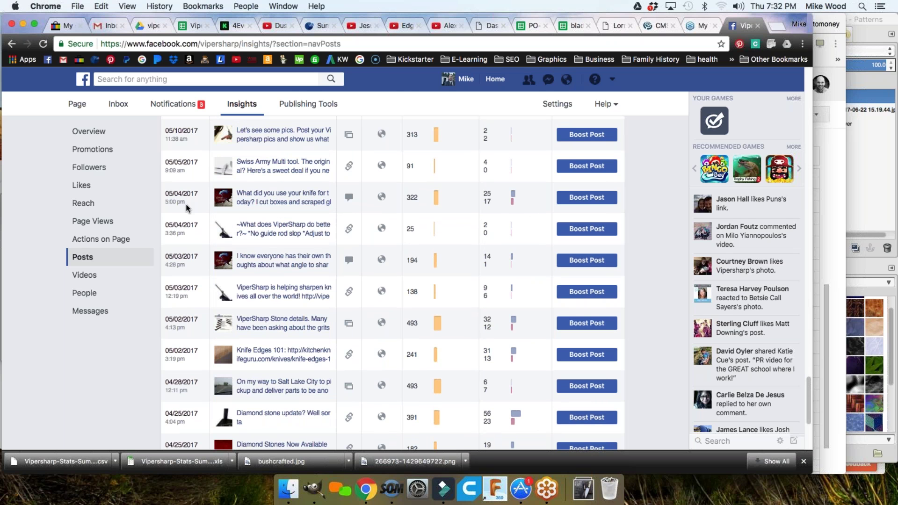
# - Show May 2017 in Google Calendar's mini month view to check the early May dates, and return to the Facebook Insights posts
pyautogui.click(842, 197)
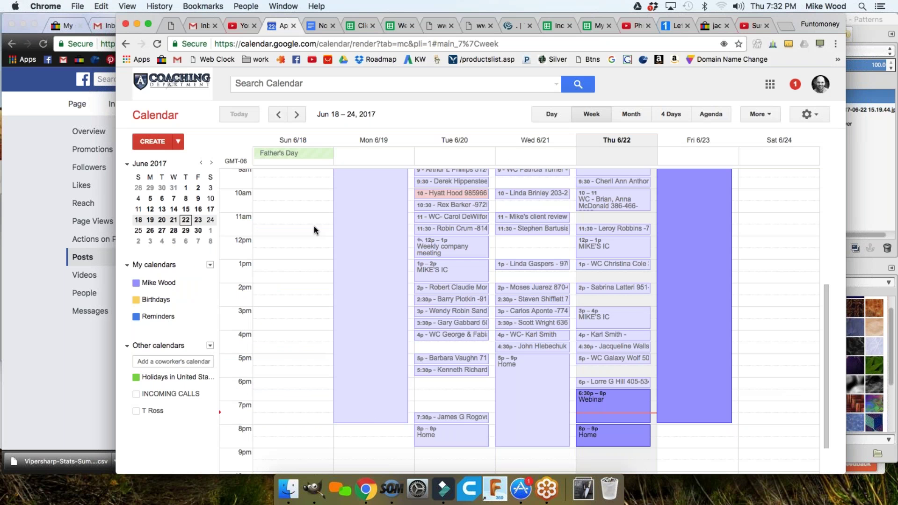
pyautogui.click(201, 165)
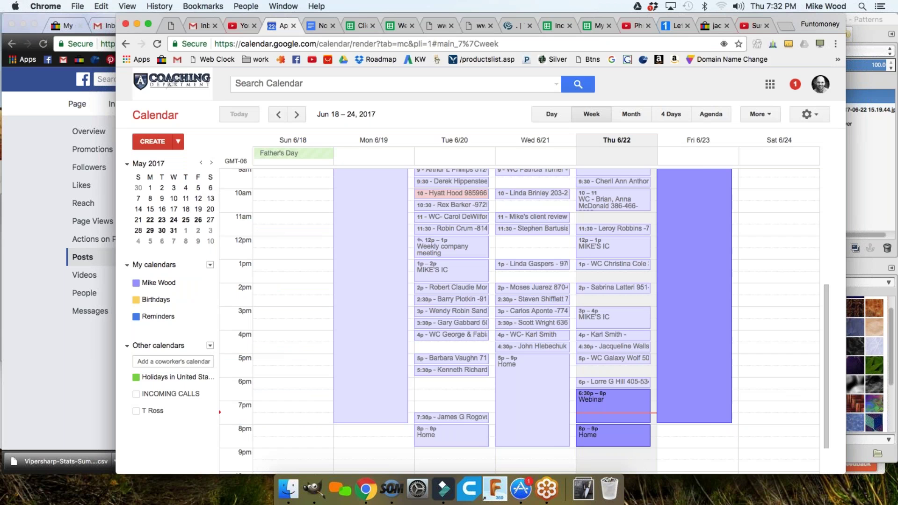
pyautogui.click(61, 290)
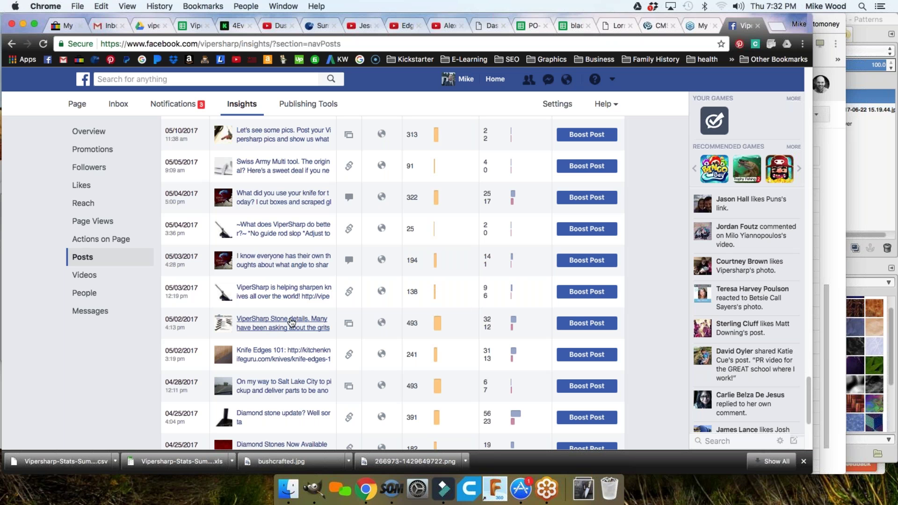
# - Open the post details of the May 2 "Knife Edges 101" link post, review its wording and engagement breakdown, and close them
pyautogui.scroll(-2, 231, 333)
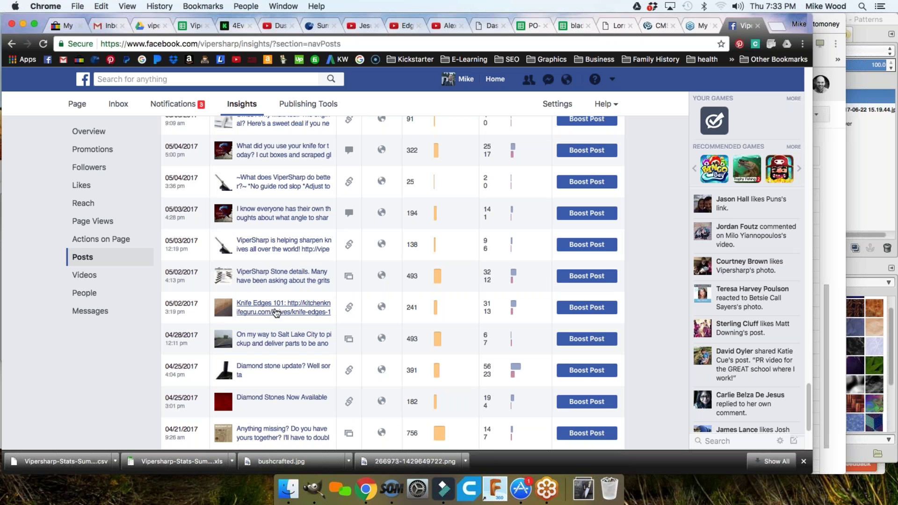
pyautogui.scroll(-1, 467, 309)
pyautogui.moveTo(438, 310)
pyautogui.click(323, 281)
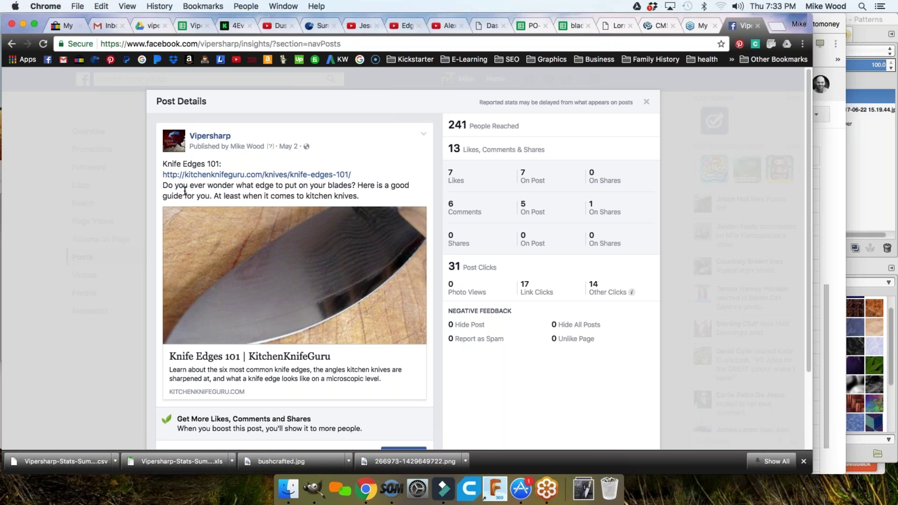
pyautogui.moveTo(207, 185); pyautogui.dragTo(358, 188)
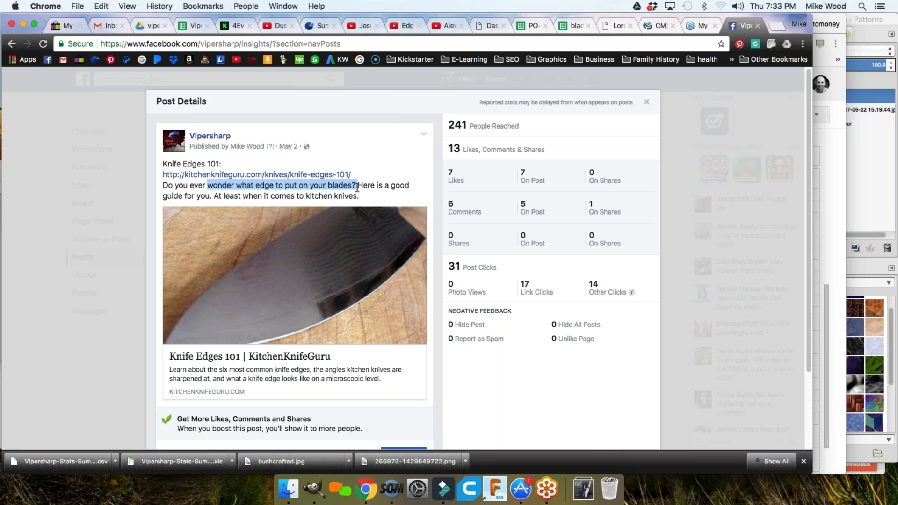
pyautogui.moveTo(225, 197); pyautogui.dragTo(335, 197)
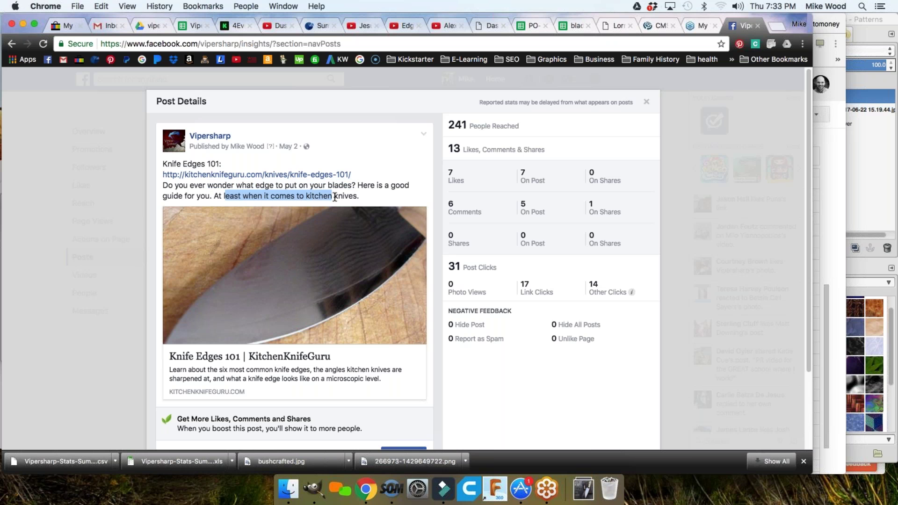
pyautogui.click(647, 102)
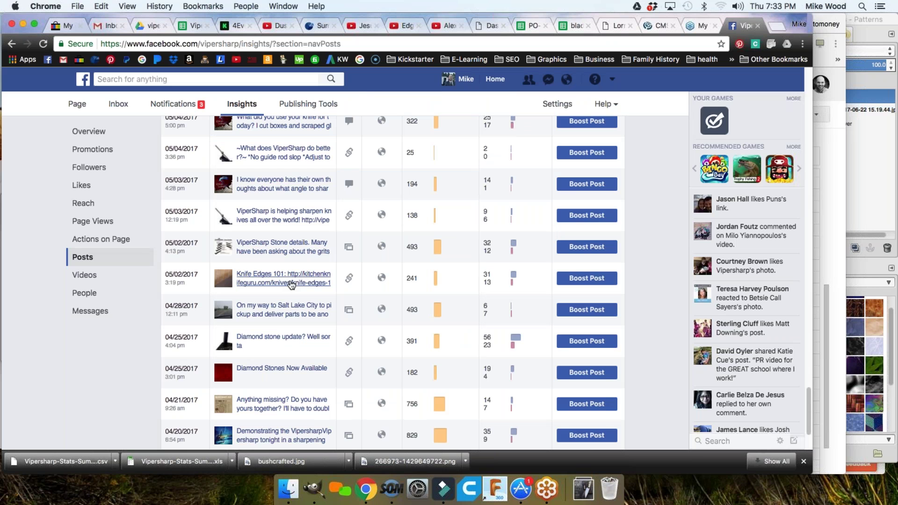
# - Review the post details of the May 2 "ViperSharp Stone details" post and the May 4 "What does ViperSharp do better?" post, closing each one
pyautogui.click(290, 253)
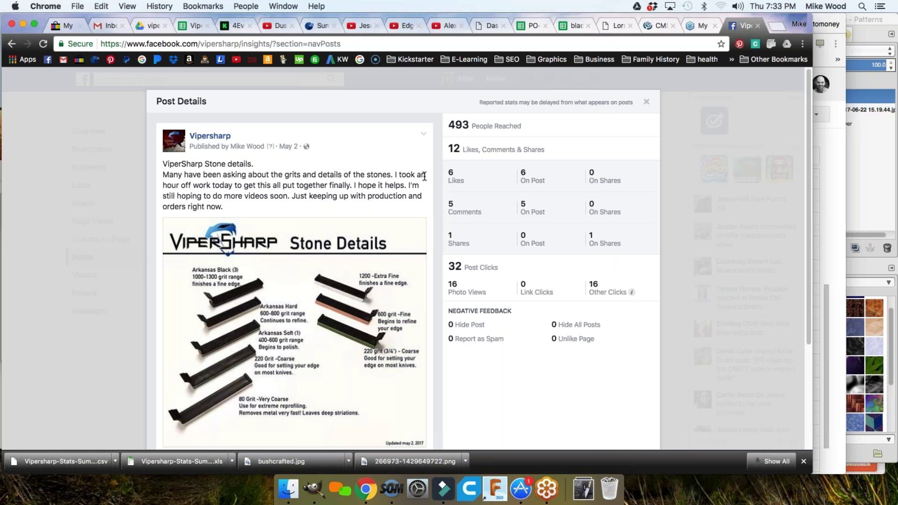
pyautogui.click(647, 102)
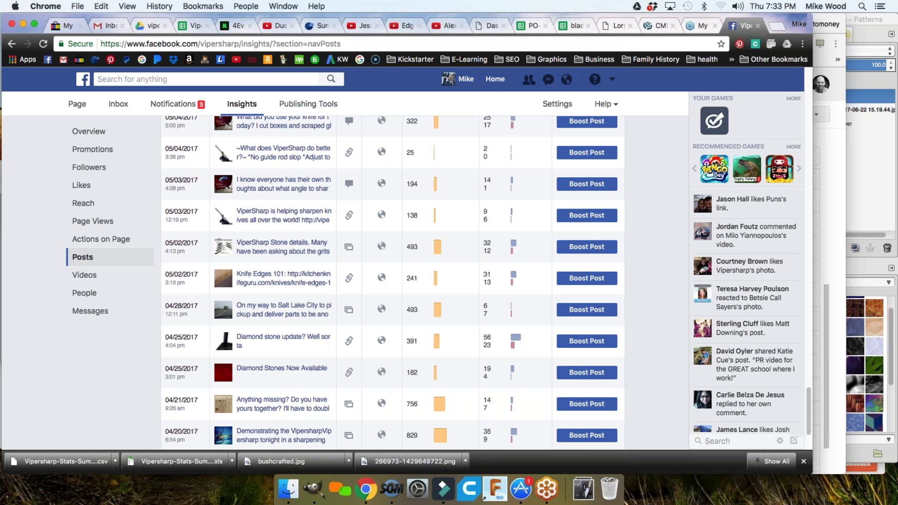
pyautogui.scroll(1, 443, 313)
pyautogui.scroll(1, 443, 317)
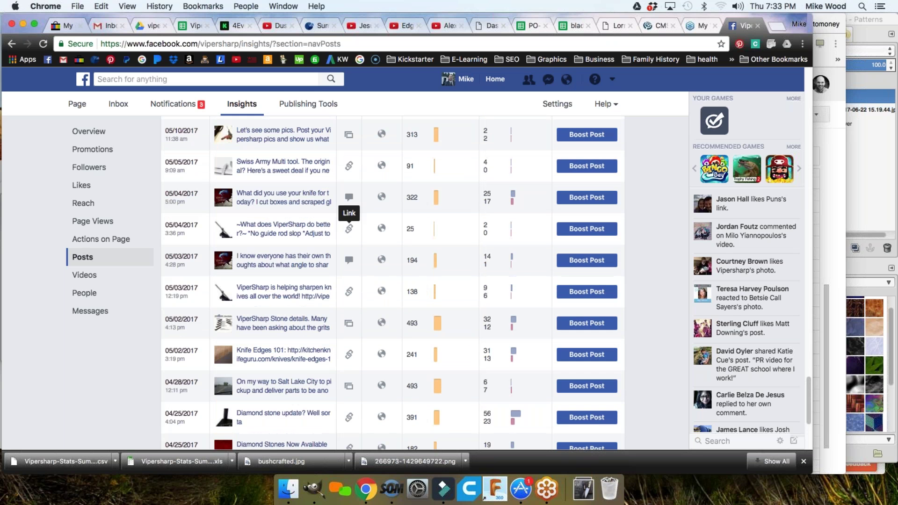
pyautogui.click(298, 232)
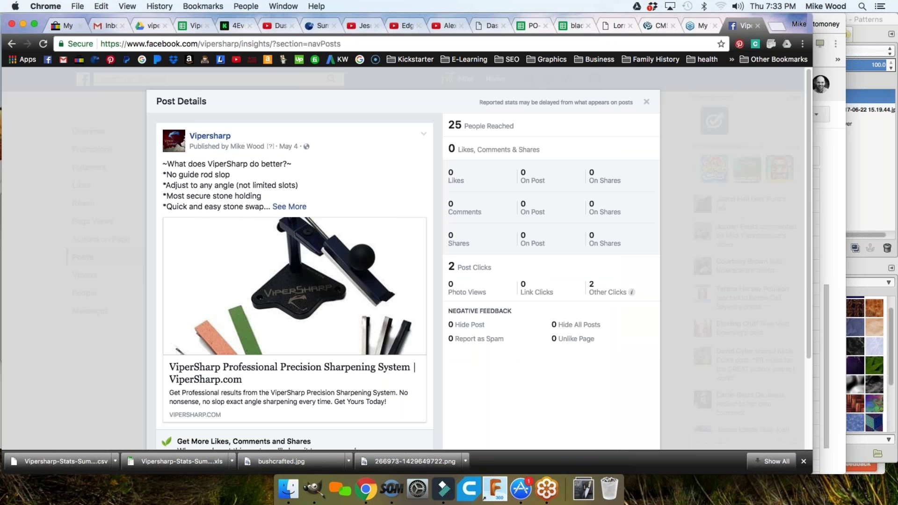
pyautogui.click(646, 102)
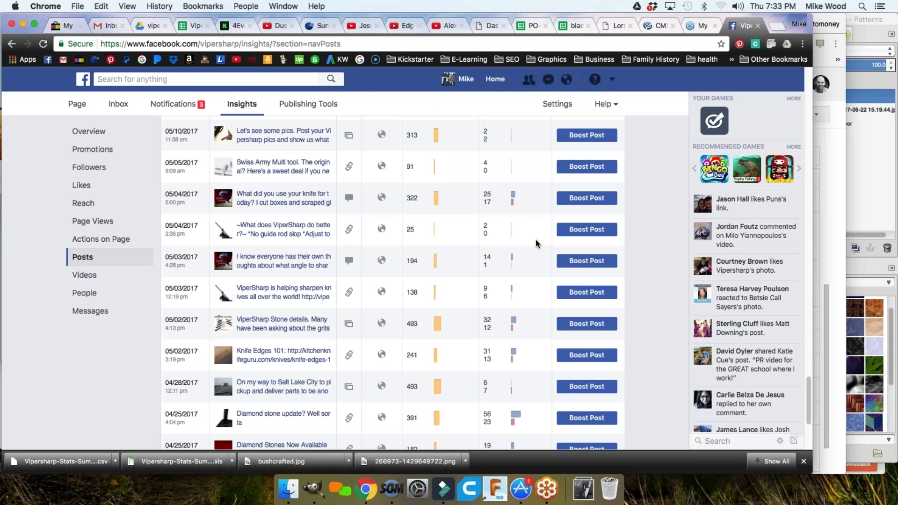
# - Review the engagement breakdowns of the "What did you use your knife for today?" post and the April 25 "Diamond stone update? Well sorta" post
pyautogui.click(298, 203)
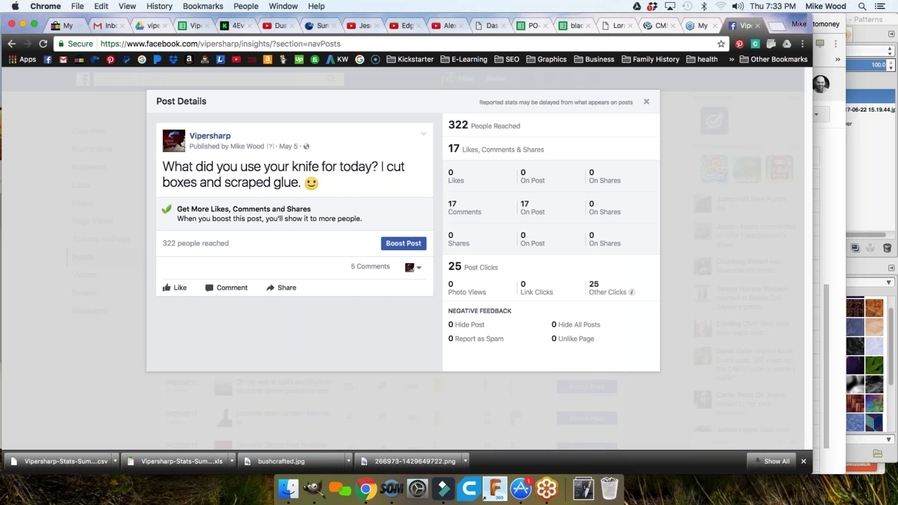
pyautogui.click(647, 102)
pyautogui.scroll(-5, 546, 268)
pyautogui.scroll(-1, 545, 268)
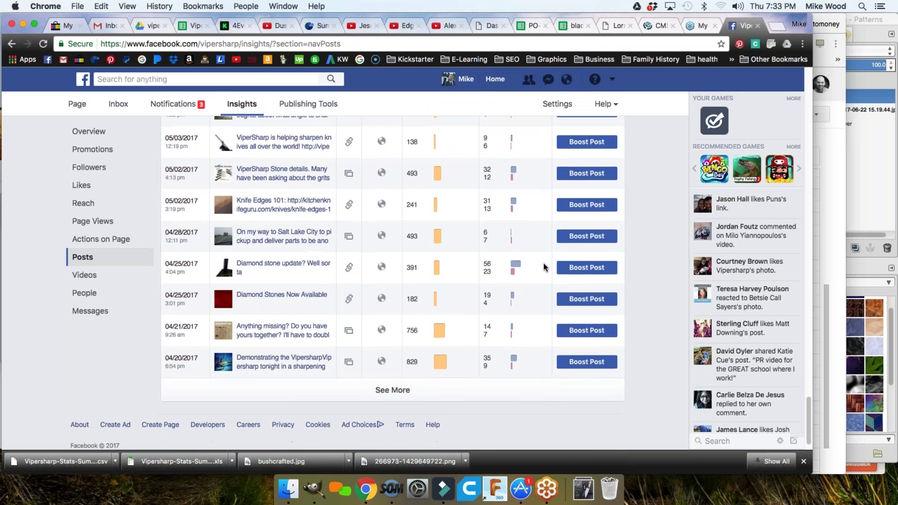
pyautogui.click(300, 265)
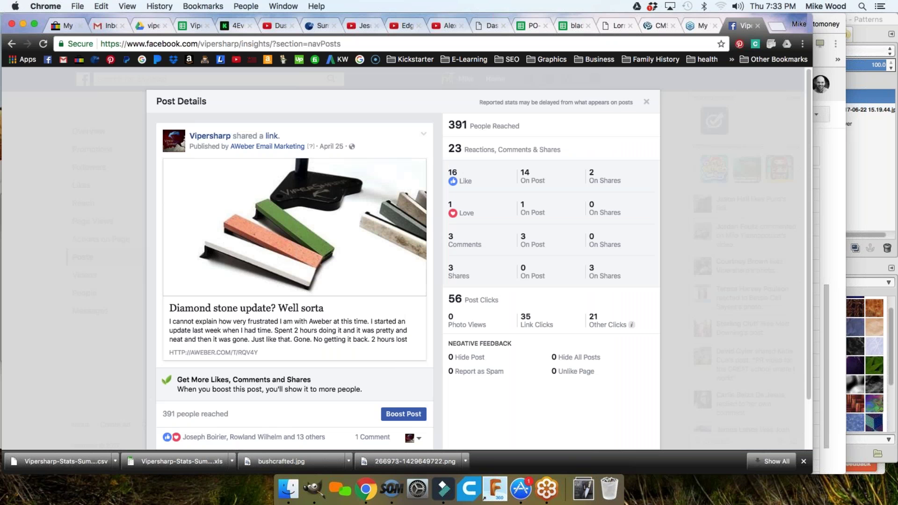
pyautogui.scroll(-2, 330, 253)
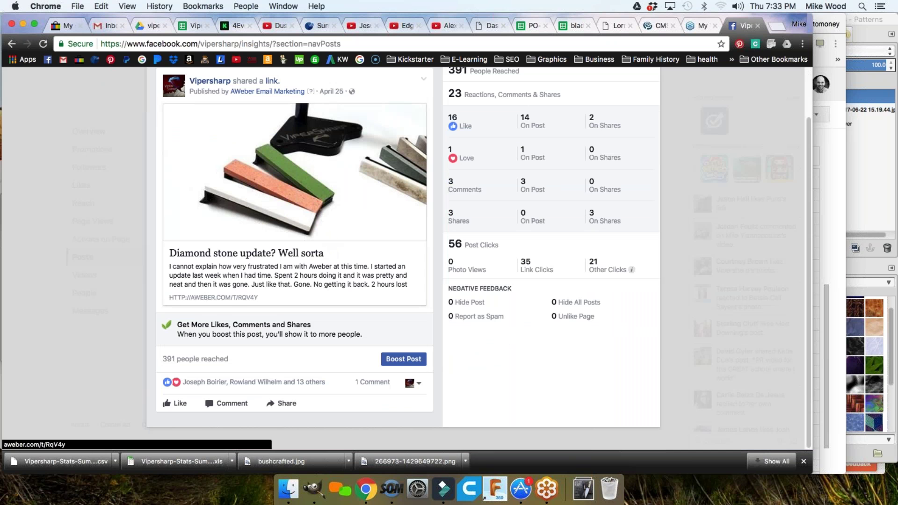
pyautogui.scroll(2, 667, 209)
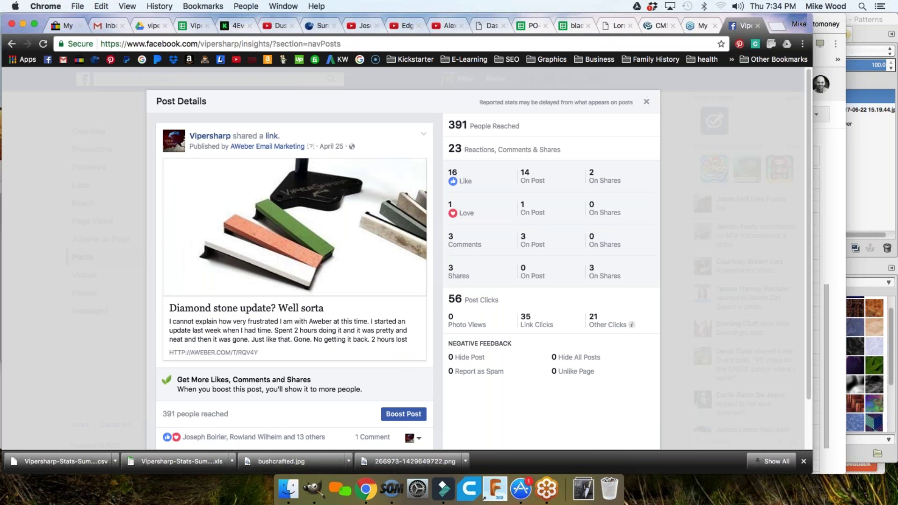
pyautogui.click(646, 102)
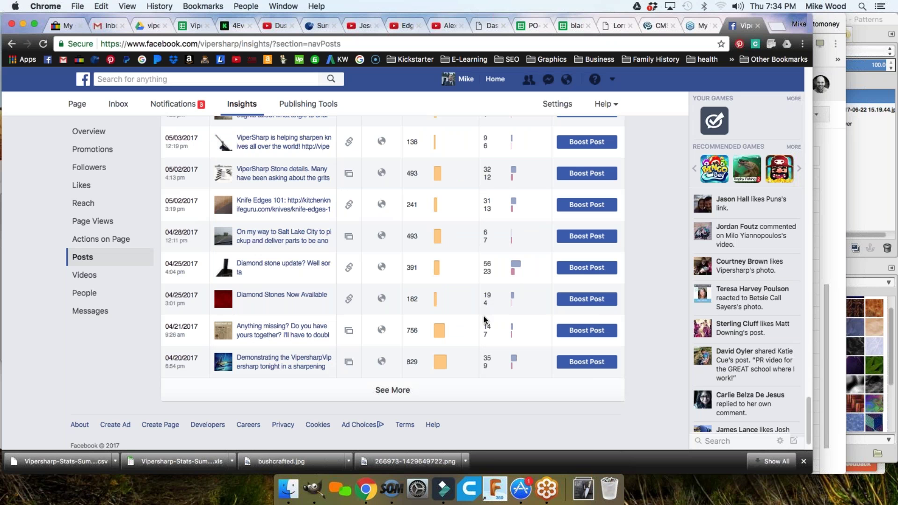
# - Return to the When Your Fans Are Online charts above the published posts and examine the daily and hourly activity
pyautogui.scroll(5, 488, 345)
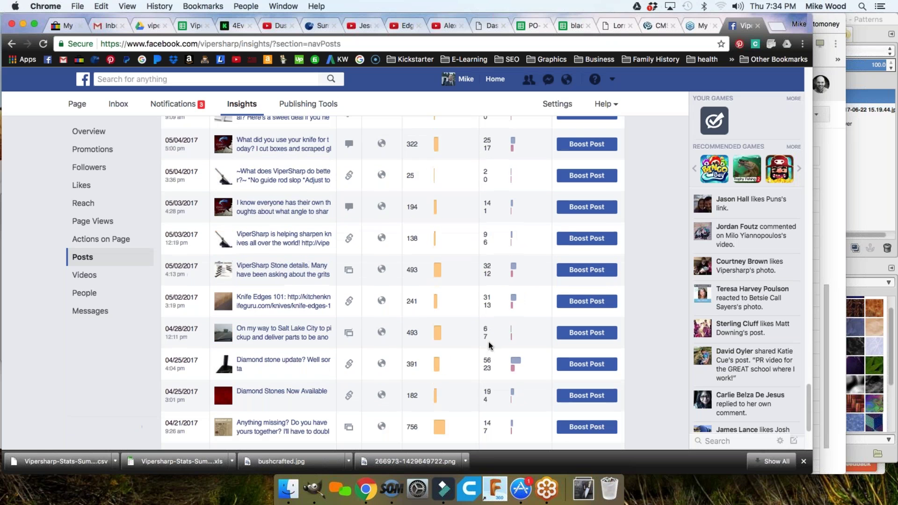
pyautogui.scroll(6, 489, 345)
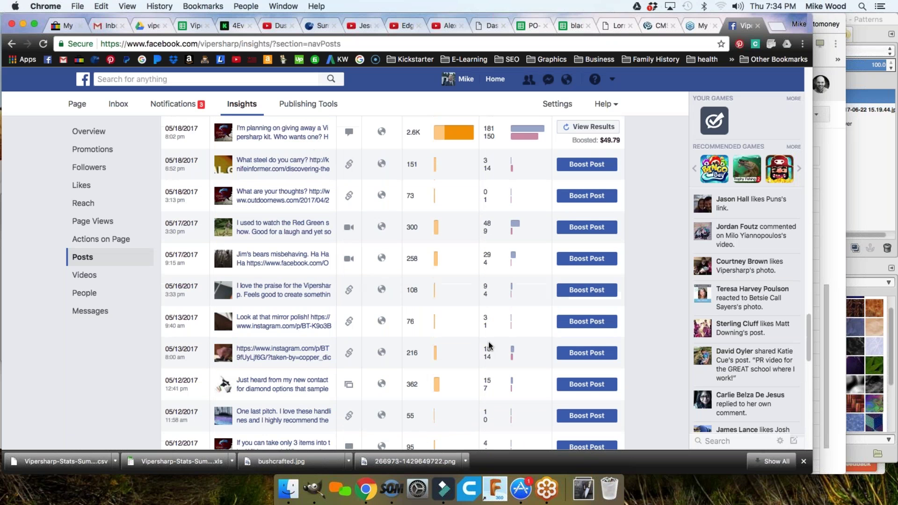
pyautogui.scroll(7, 489, 345)
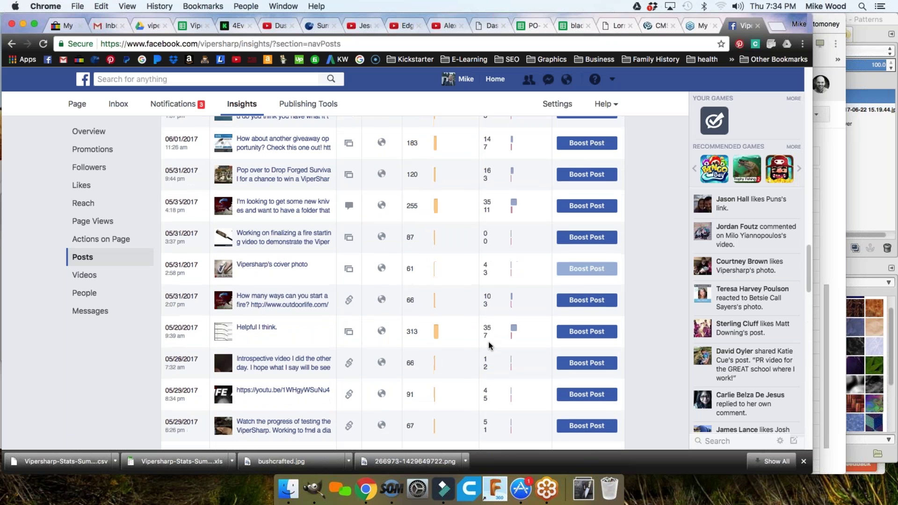
pyautogui.scroll(8, 489, 345)
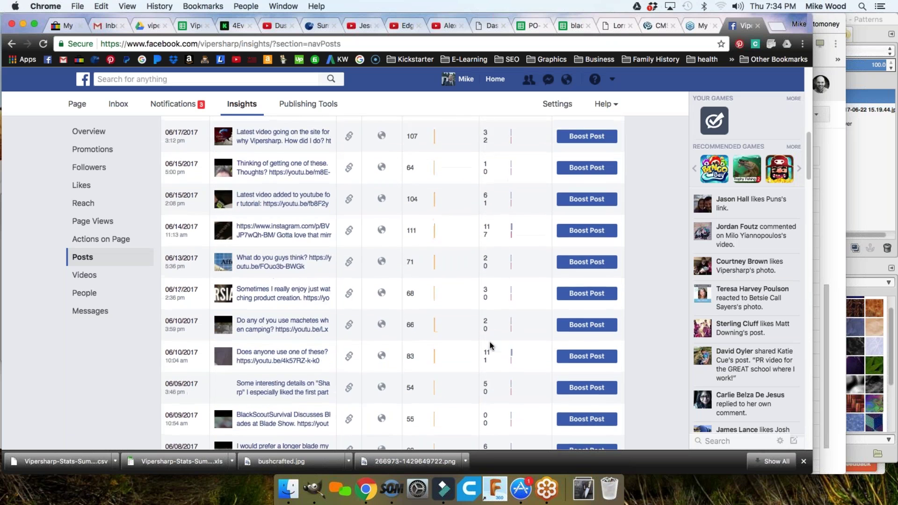
pyautogui.scroll(3, 490, 345)
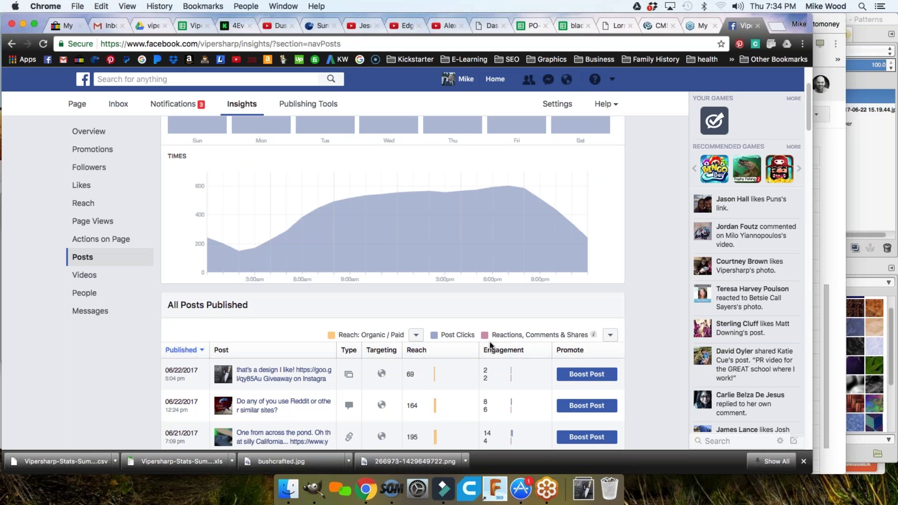
pyautogui.scroll(5, 542, 220)
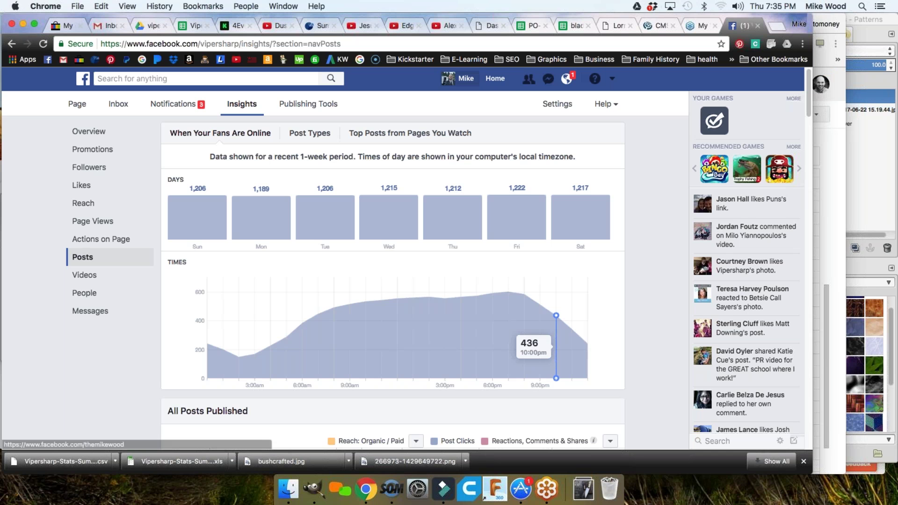
# - Open the Facebook home news feed and examine how friends', group and sponsored posts are worded and presented
pyautogui.click(501, 82)
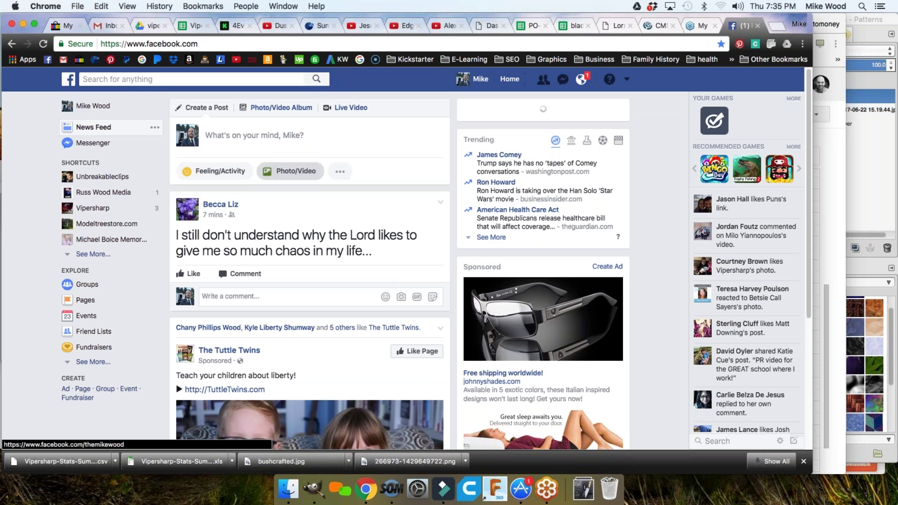
pyautogui.scroll(-2, 260, 244)
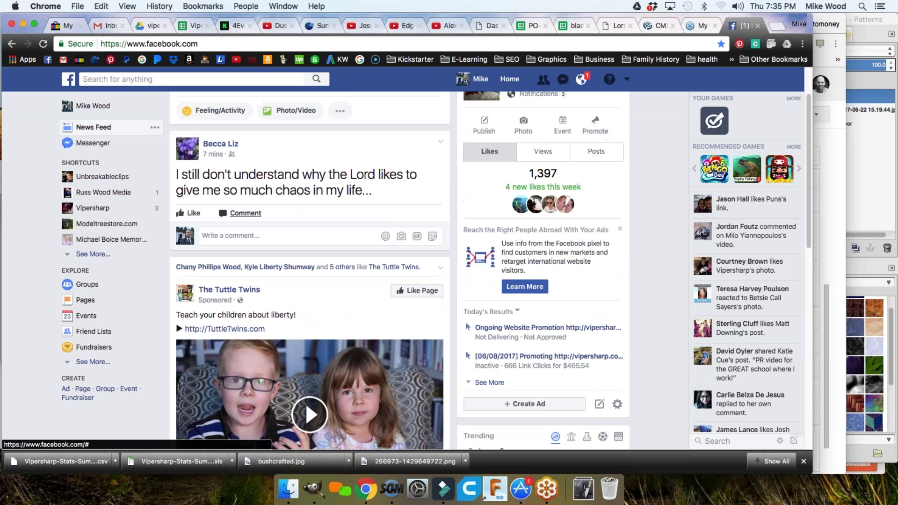
pyautogui.moveTo(236, 175); pyautogui.dragTo(366, 180)
pyautogui.scroll(-5, 382, 190)
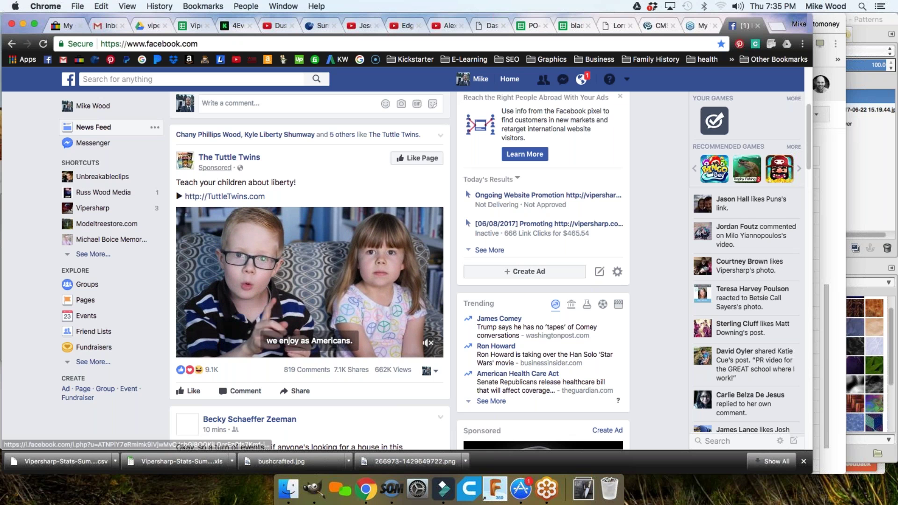
pyautogui.scroll(-7, 215, 183)
pyautogui.scroll(-2, 309, 210)
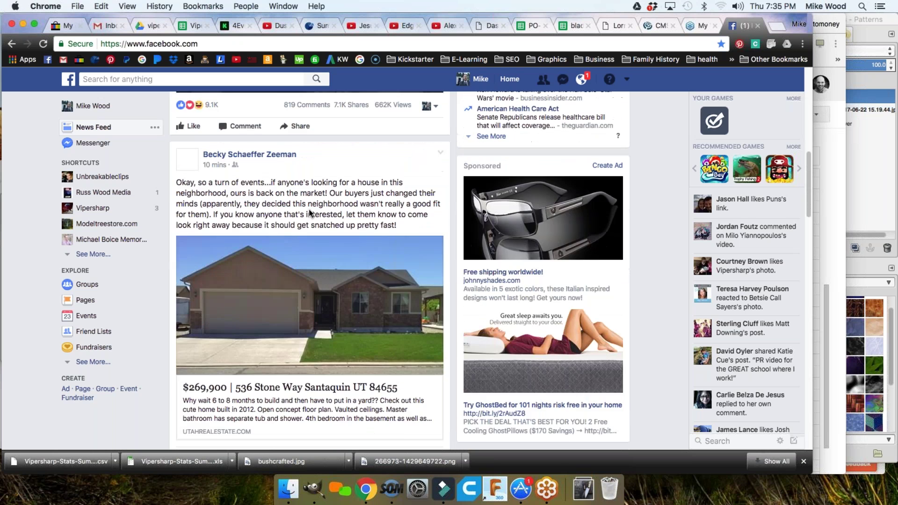
pyautogui.moveTo(256, 192); pyautogui.dragTo(367, 203)
pyautogui.scroll(-3, 366, 204)
pyautogui.scroll(-9, 260, 205)
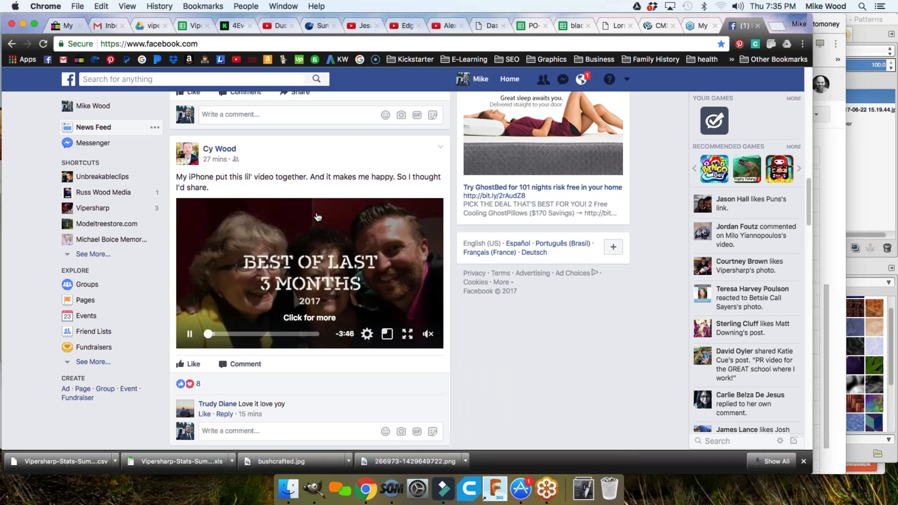
pyautogui.scroll(-5, 259, 206)
pyautogui.scroll(-10, 186, 135)
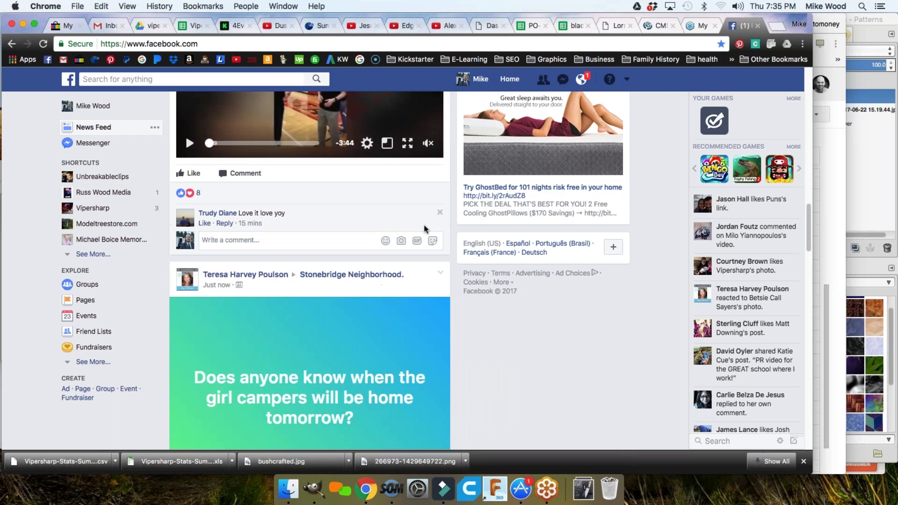
pyautogui.scroll(-3, 422, 229)
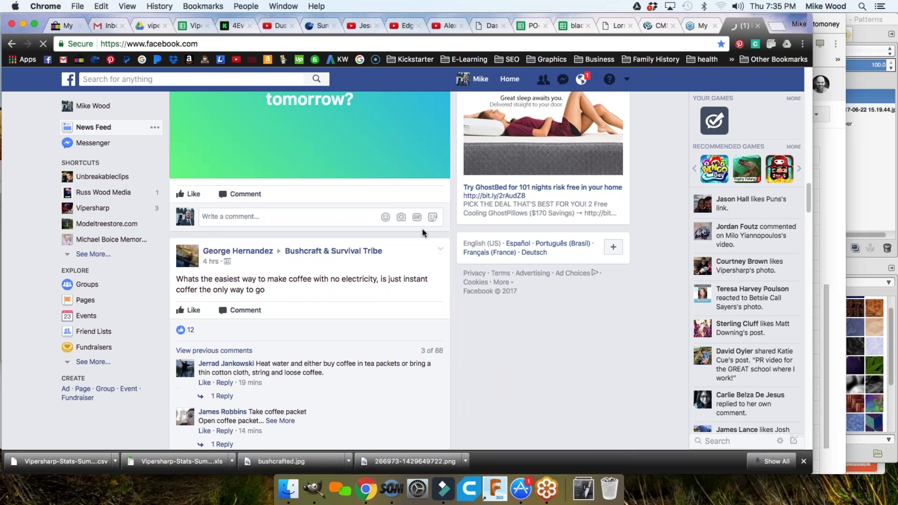
pyautogui.scroll(15, 455, 260)
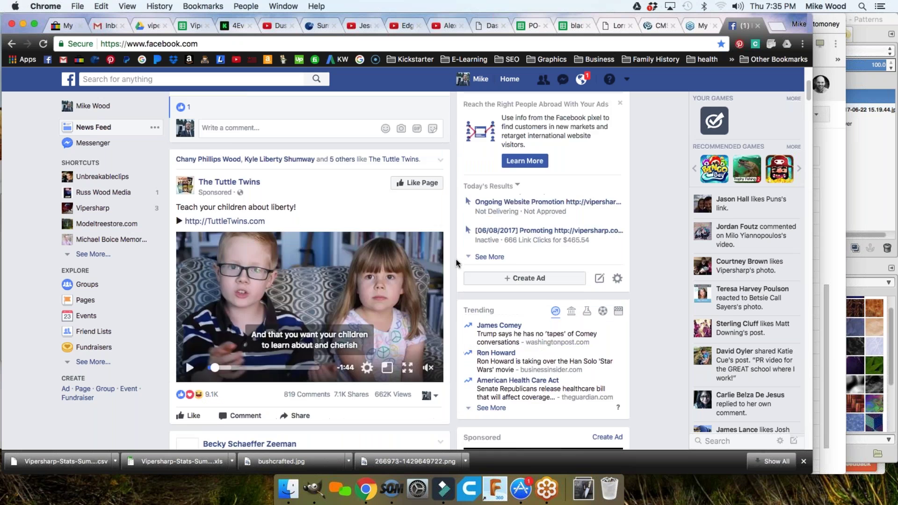
# - Refresh the home news feed and examine the order and types of posts it shows, ending back at its beginning
pyautogui.click(511, 81)
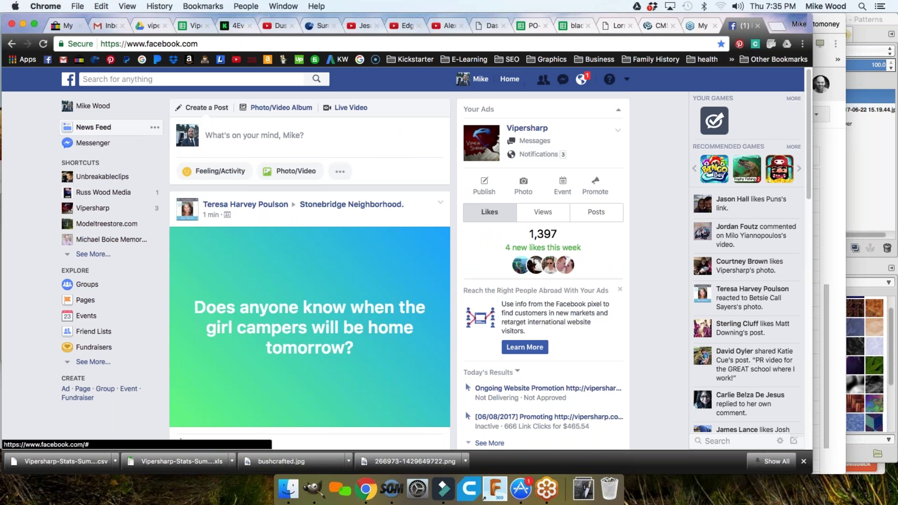
pyautogui.scroll(-3, 333, 238)
pyautogui.scroll(-8, 333, 238)
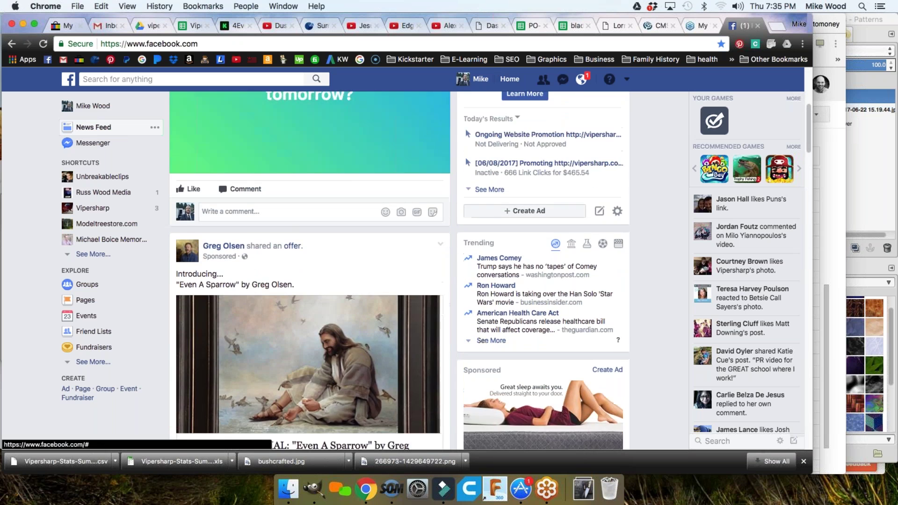
pyautogui.scroll(-8, 446, 253)
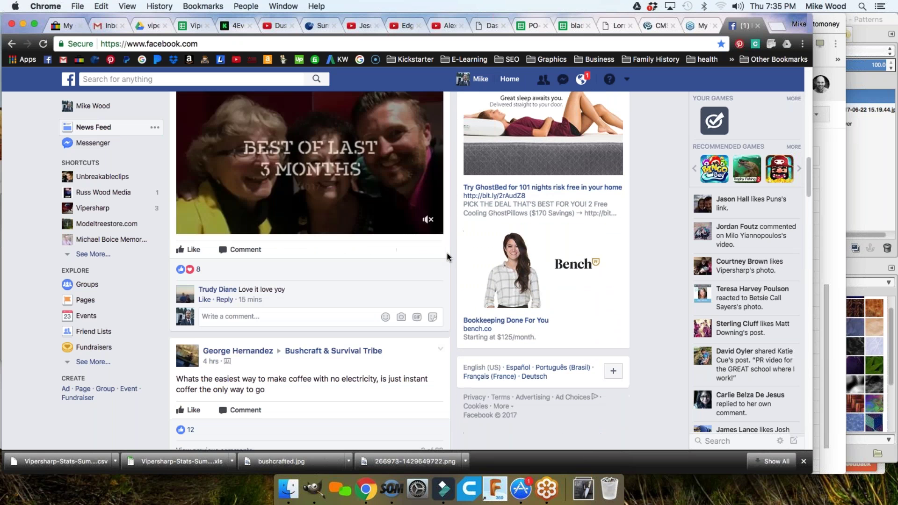
pyautogui.scroll(-15, 438, 262)
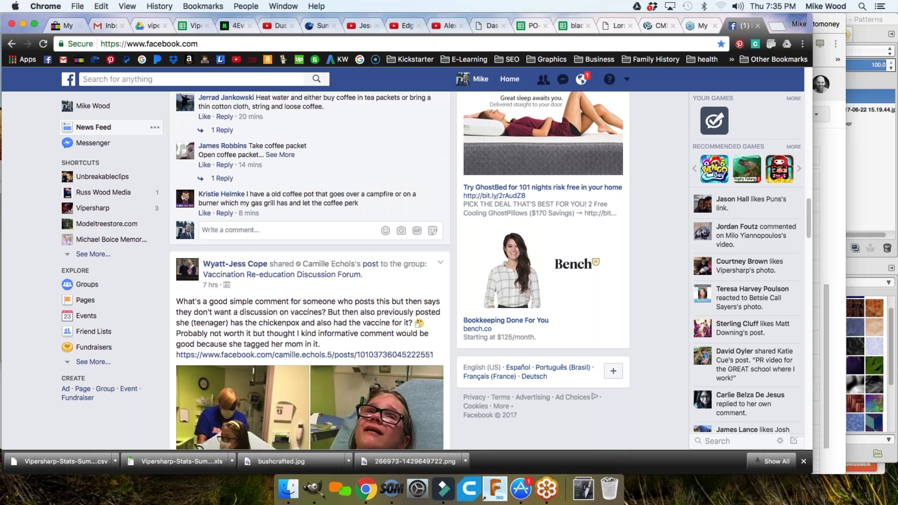
pyautogui.scroll(-10, 443, 268)
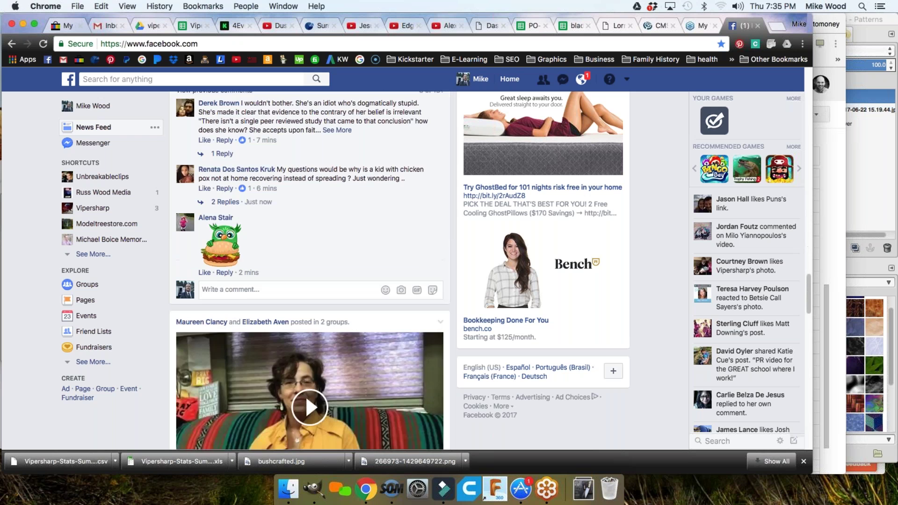
pyautogui.scroll(-13, 444, 268)
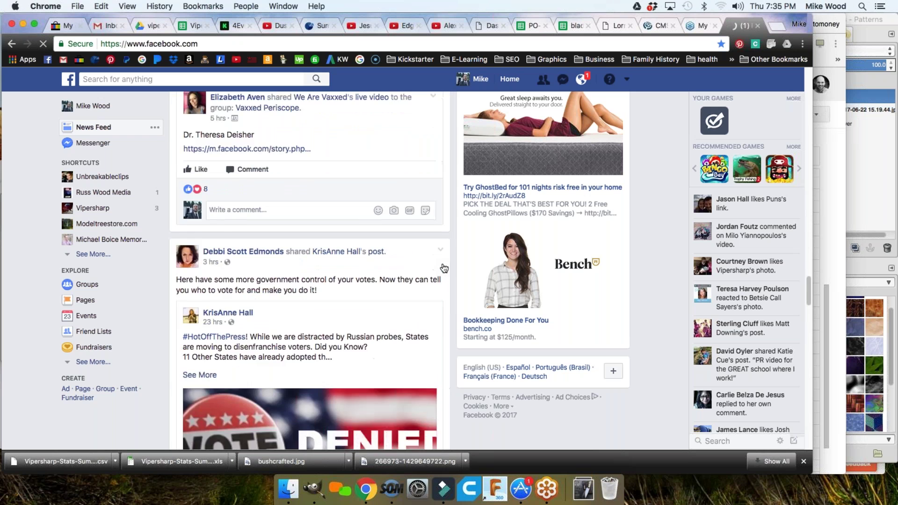
pyautogui.scroll(-7, 449, 269)
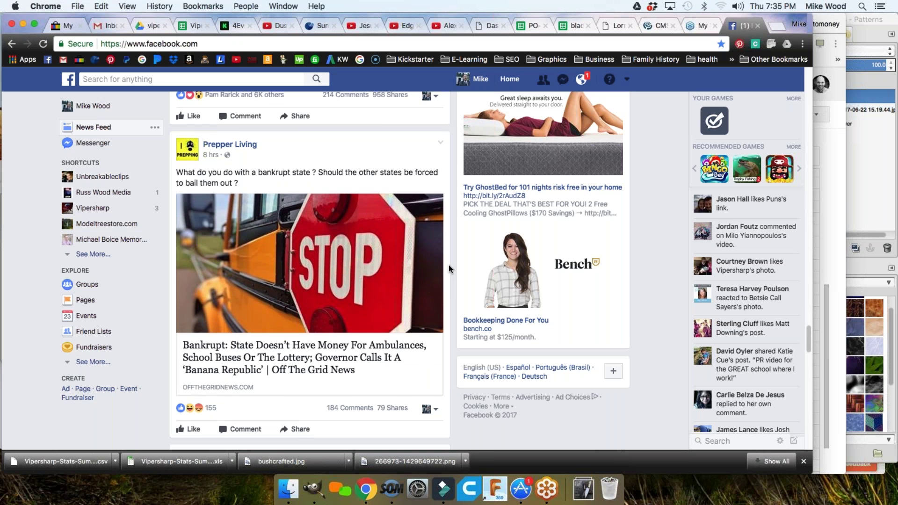
pyautogui.scroll(20, 448, 269)
pyautogui.scroll(20, 448, 269)
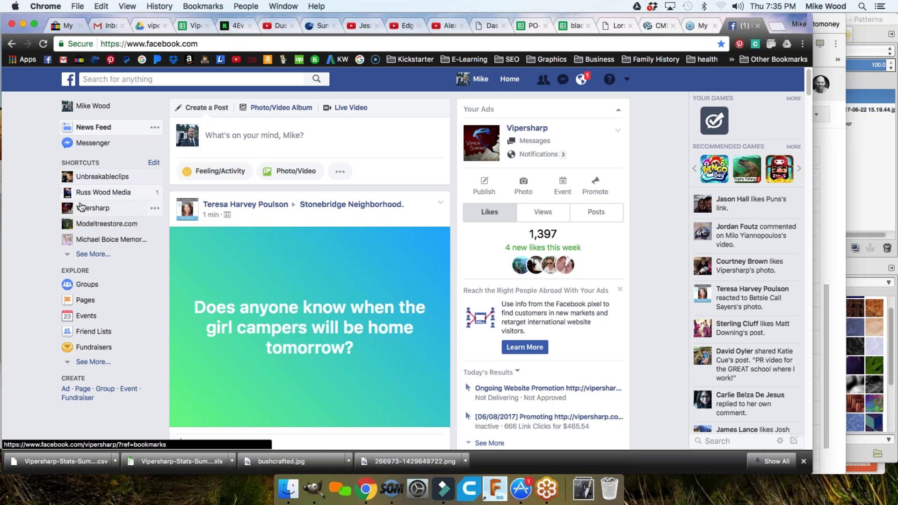
# - Open the Vipersharp page, then find the verified Blade HQ page through search and open it, dismissing the permission notice
pyautogui.click(84, 211)
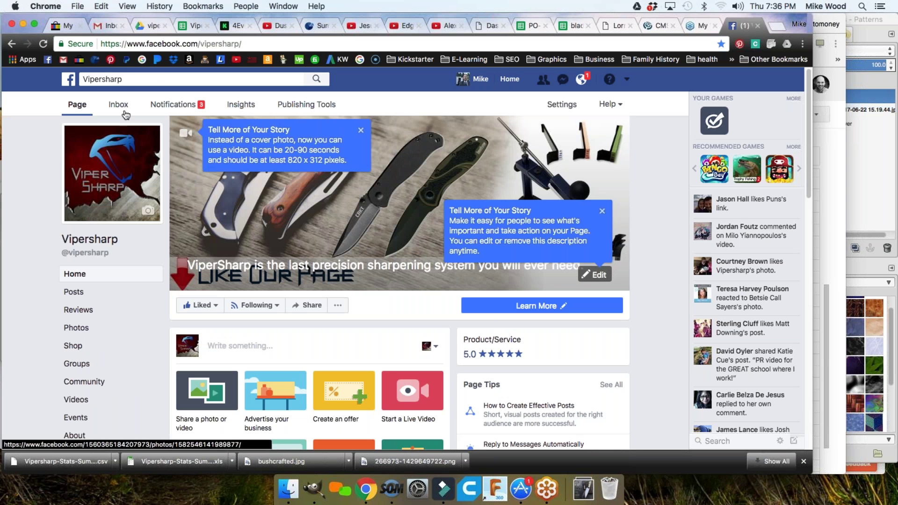
pyautogui.click(125, 80)
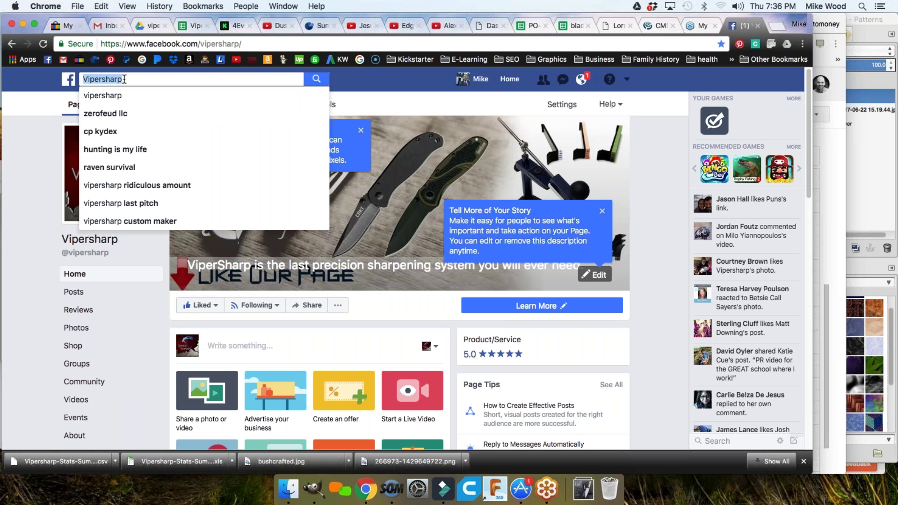
pyautogui.write('blade')
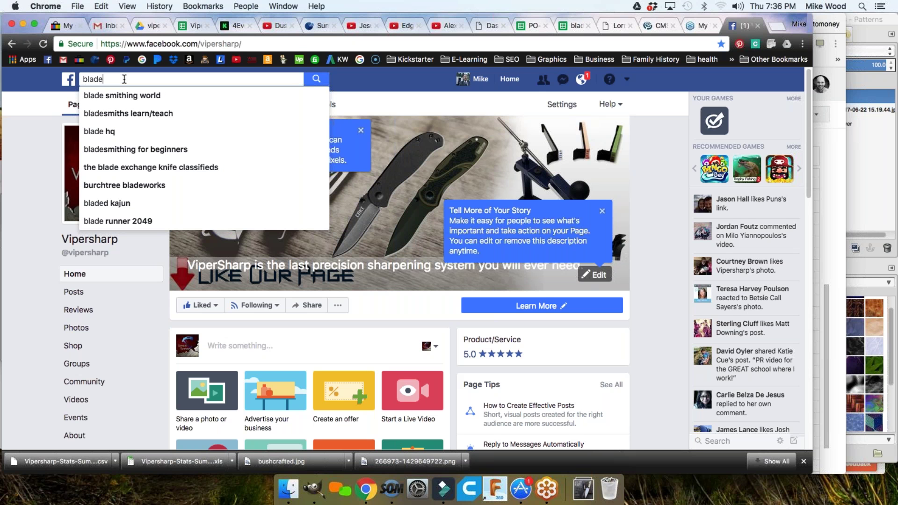
pyautogui.click(106, 131)
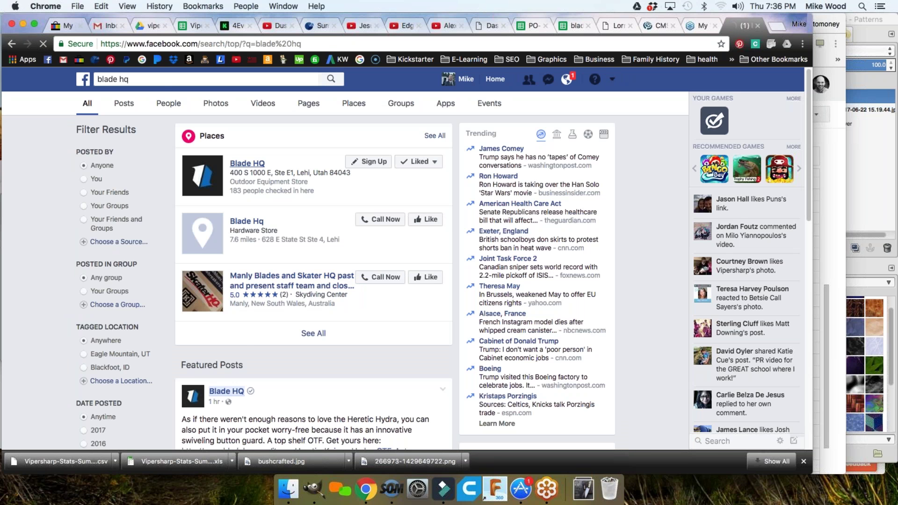
pyautogui.click(247, 165)
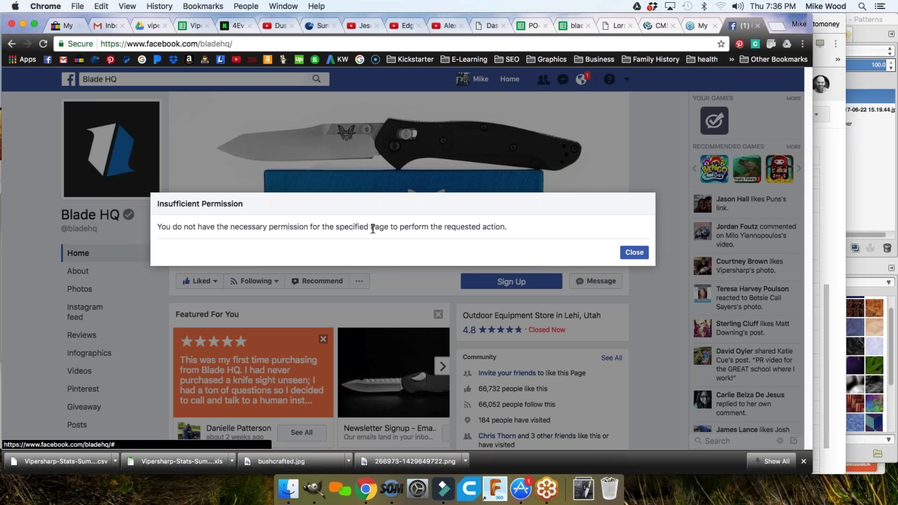
pyautogui.click(634, 252)
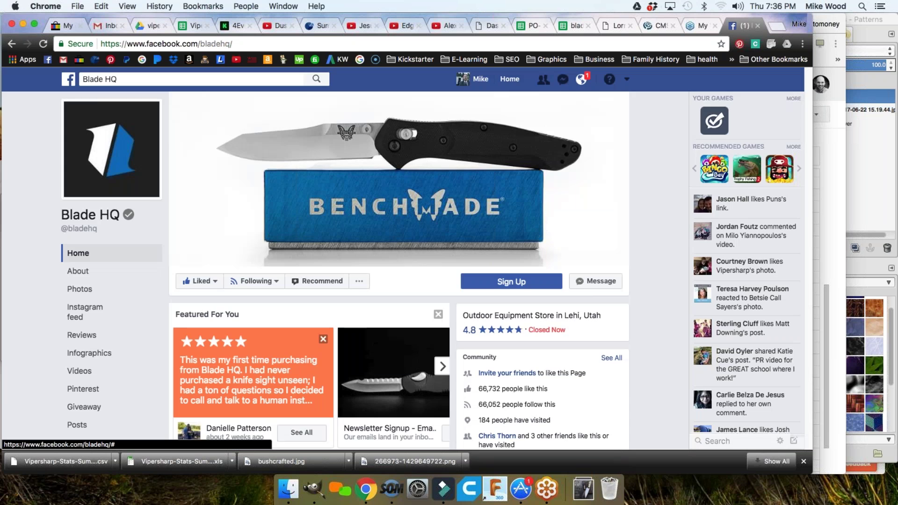
# - Look over the Blade HQ page's community figures, photos and videos down to its first post
pyautogui.scroll(-1, 637, 286)
pyautogui.scroll(-4, 635, 287)
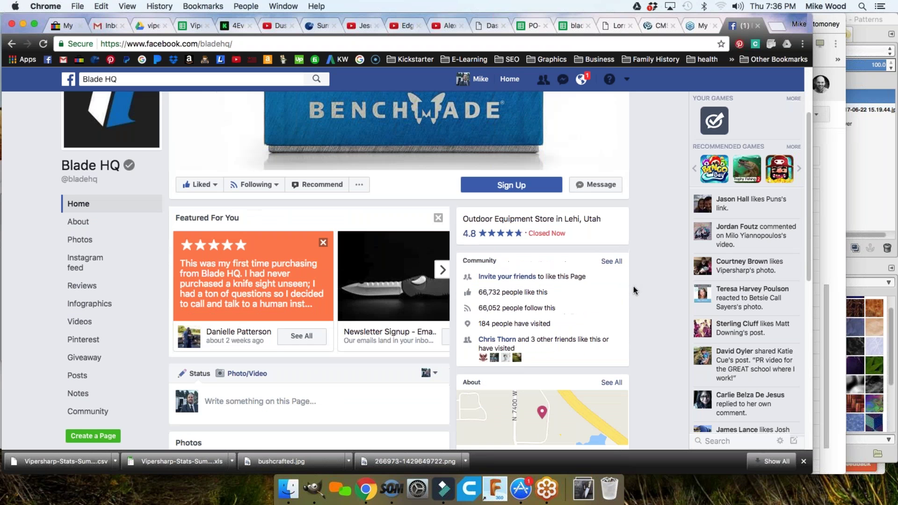
pyautogui.scroll(-2, 490, 249)
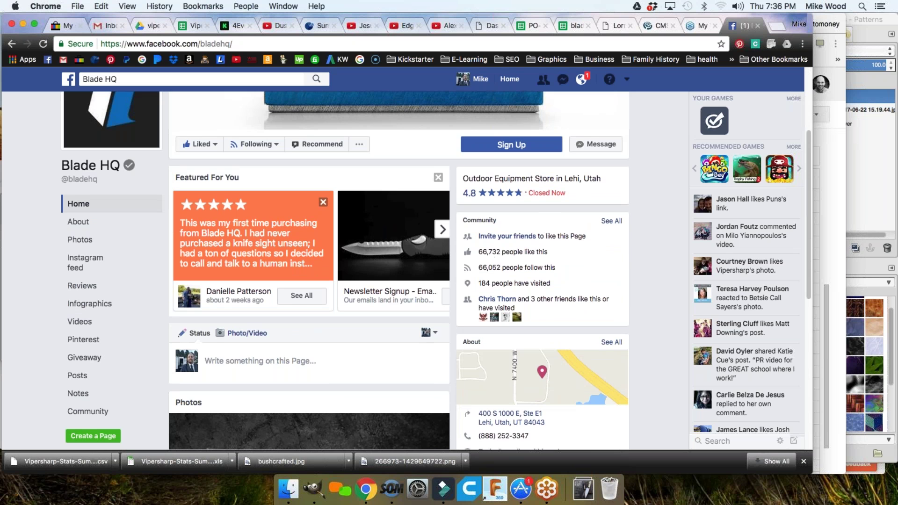
pyautogui.scroll(-6, 490, 271)
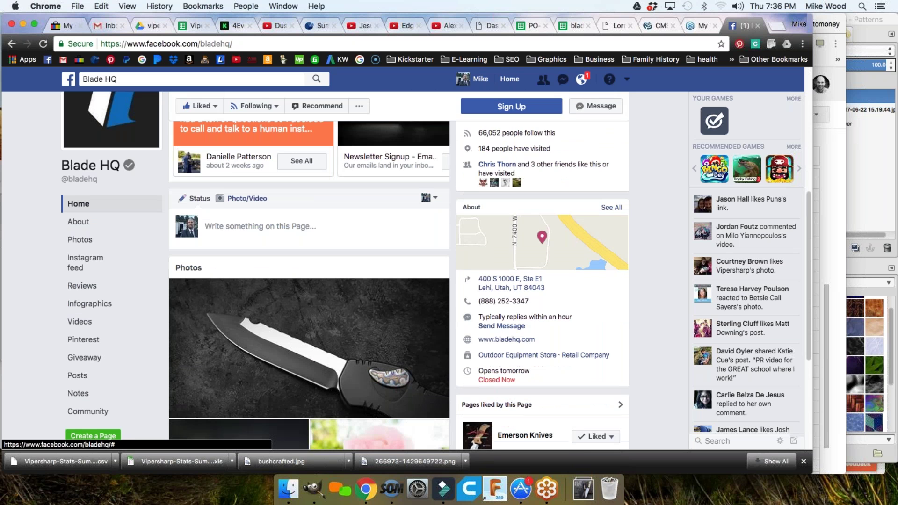
pyautogui.scroll(-8, 625, 276)
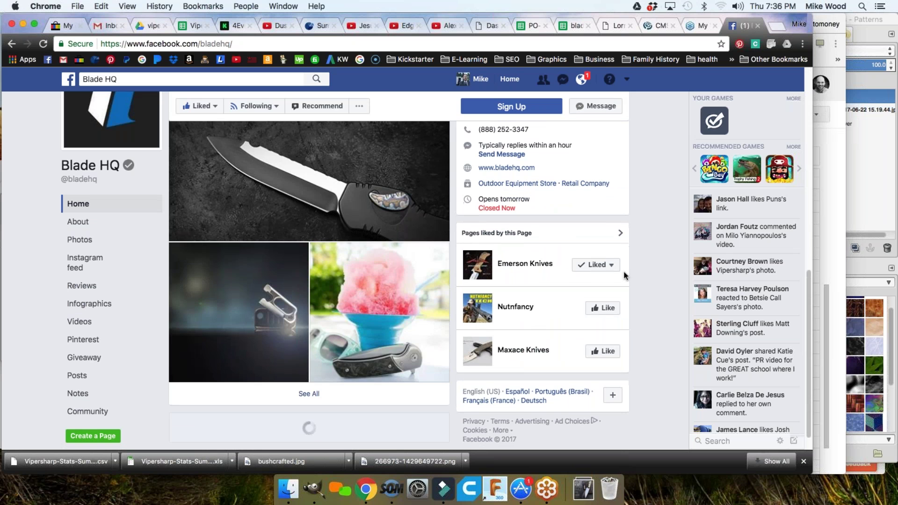
pyautogui.scroll(-20, 625, 277)
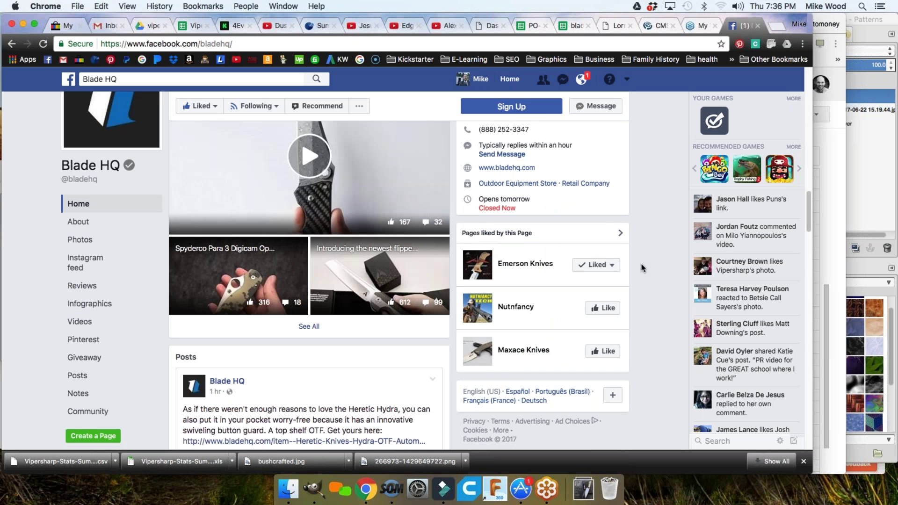
pyautogui.scroll(-7, 641, 267)
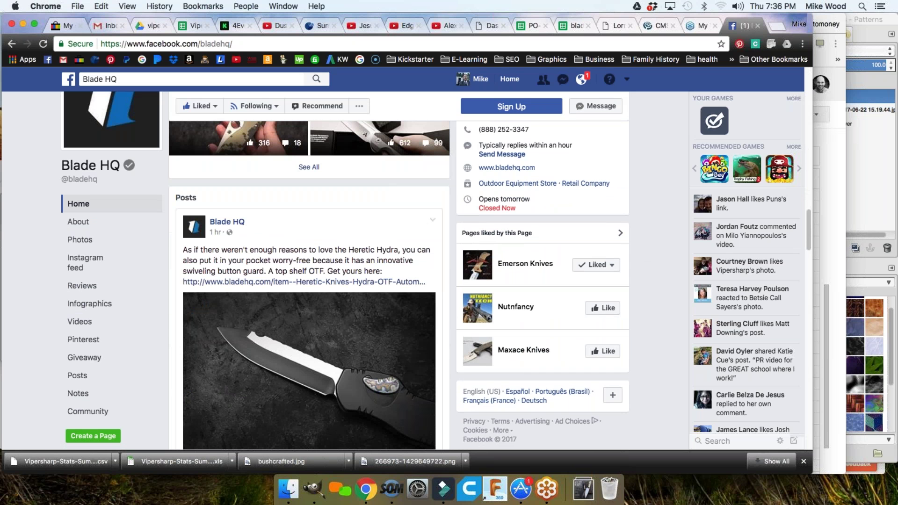
# - Examine the wording, reactions and comments of Blade HQ's Heretic Hydra and Gen. 2 Key Cutter posts
pyautogui.scroll(-8, 434, 272)
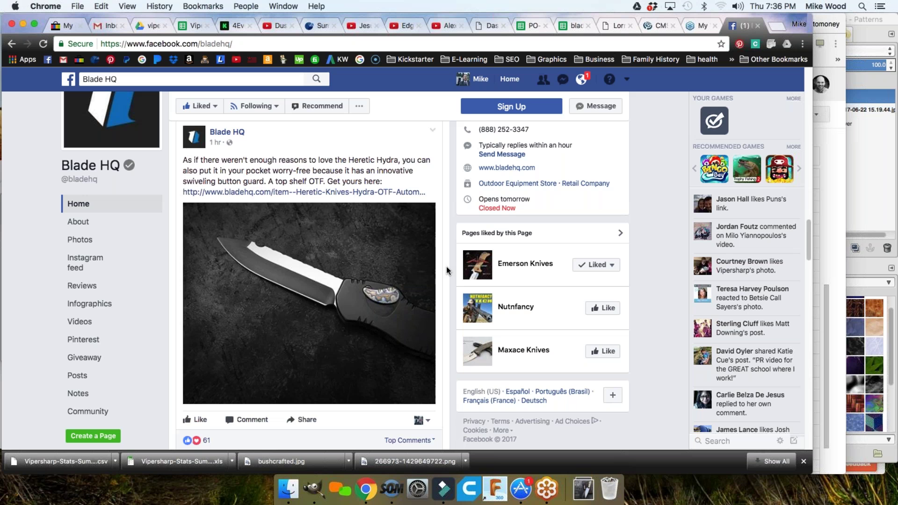
pyautogui.scroll(-6, 446, 265)
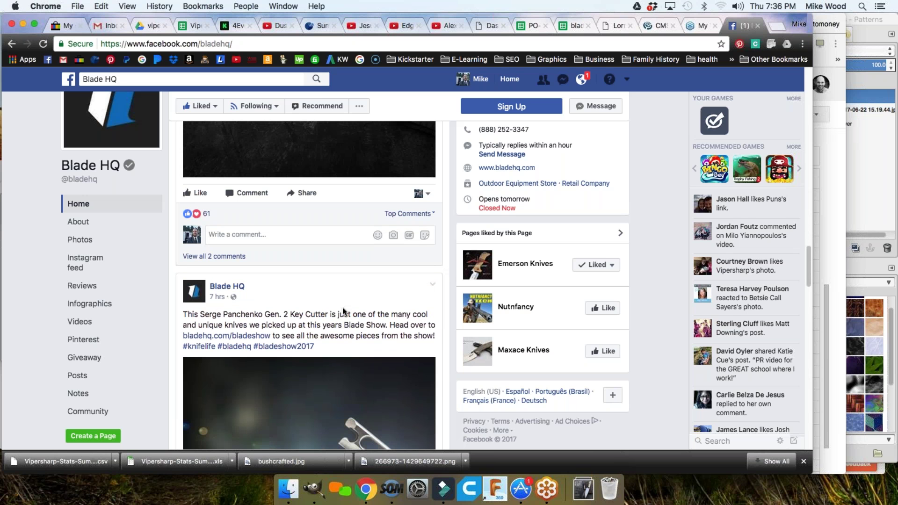
pyautogui.scroll(-6, 441, 301)
pyautogui.scroll(8, 441, 306)
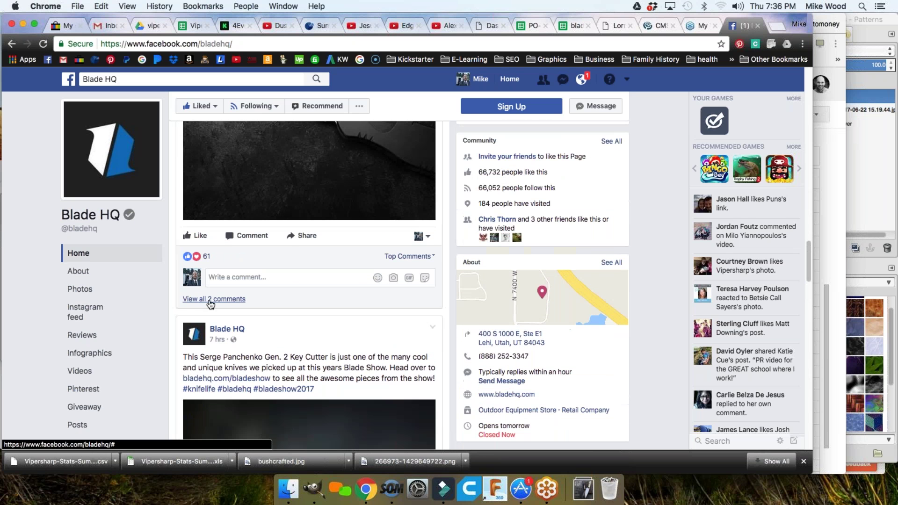
pyautogui.scroll(-5, 433, 308)
pyautogui.scroll(-10, 437, 305)
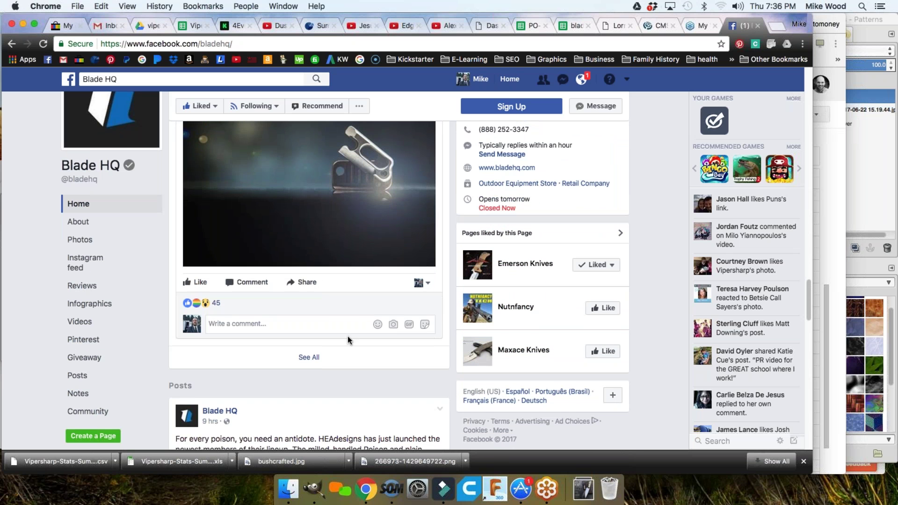
pyautogui.scroll(5, 347, 336)
# - Examine the HEAdesigns Poison and Antidote video post, including its text, product link, views, reactions and comments
pyautogui.scroll(-8, 347, 339)
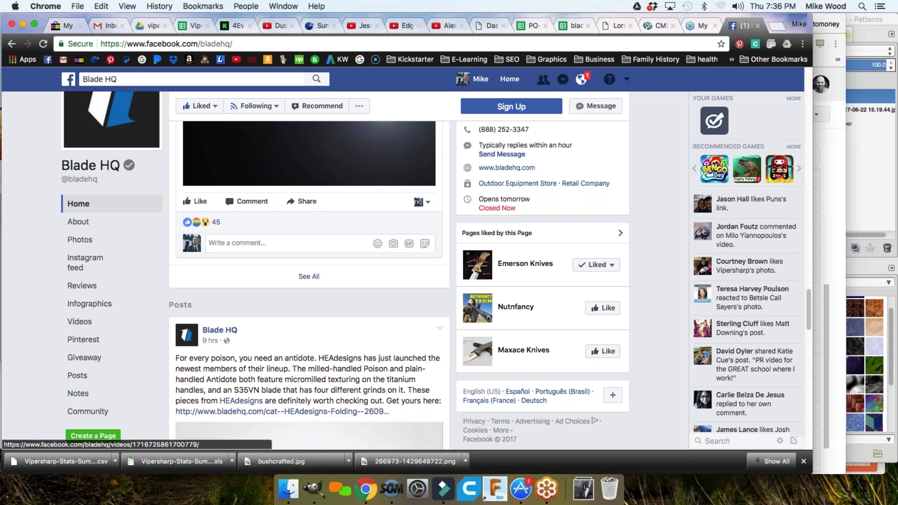
pyautogui.scroll(-2, 344, 327)
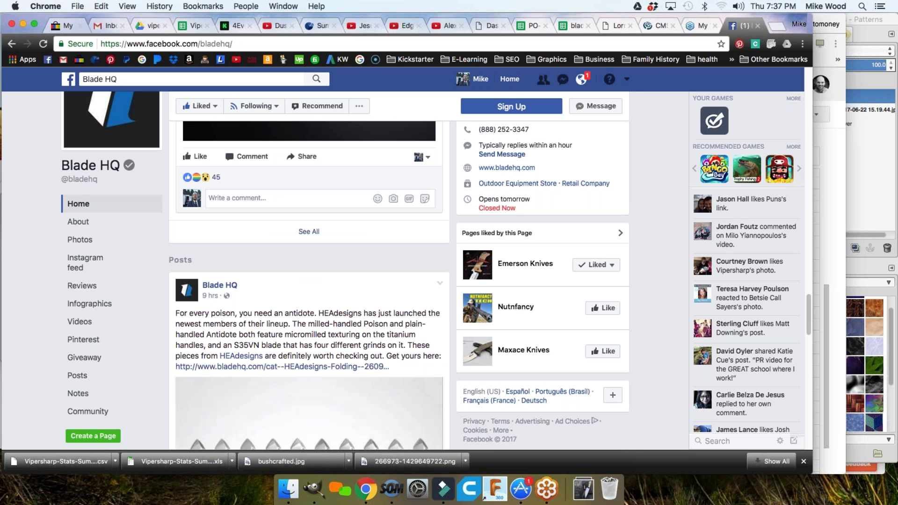
pyautogui.scroll(-2, 443, 325)
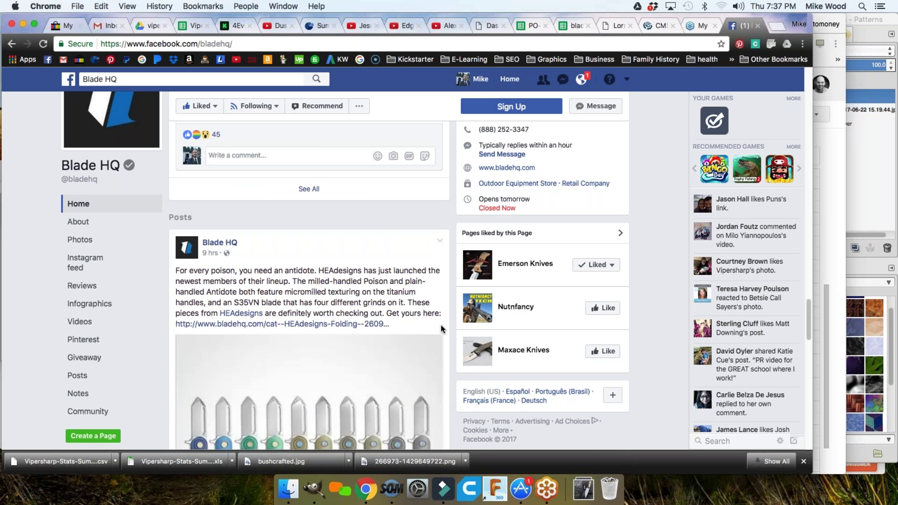
pyautogui.scroll(-7, 452, 332)
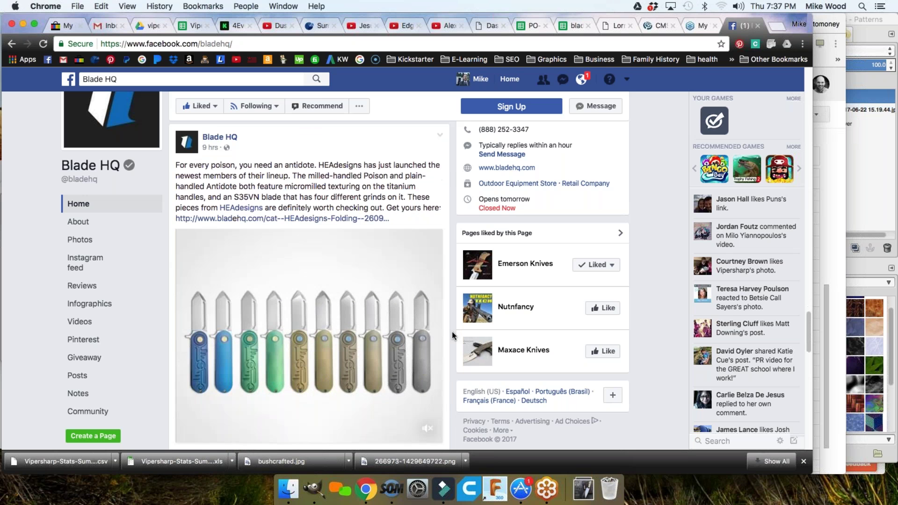
pyautogui.scroll(6, 452, 332)
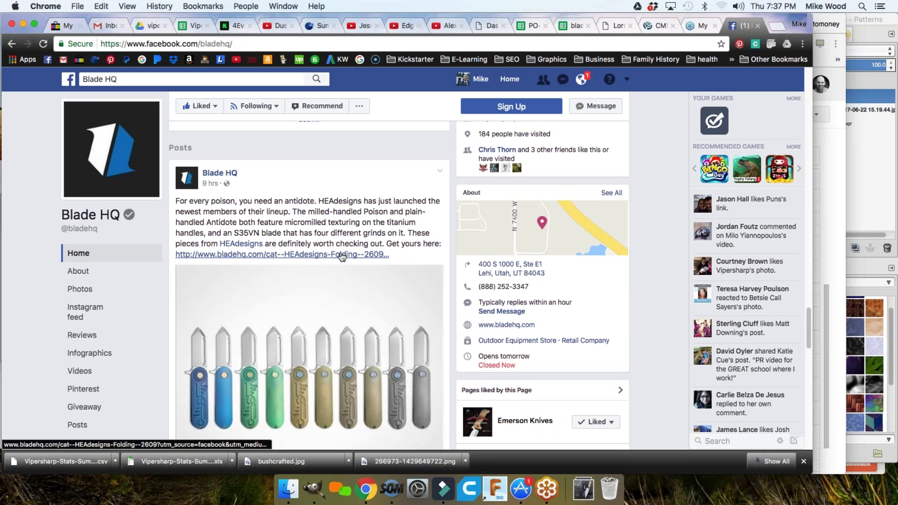
pyautogui.scroll(-5, 448, 269)
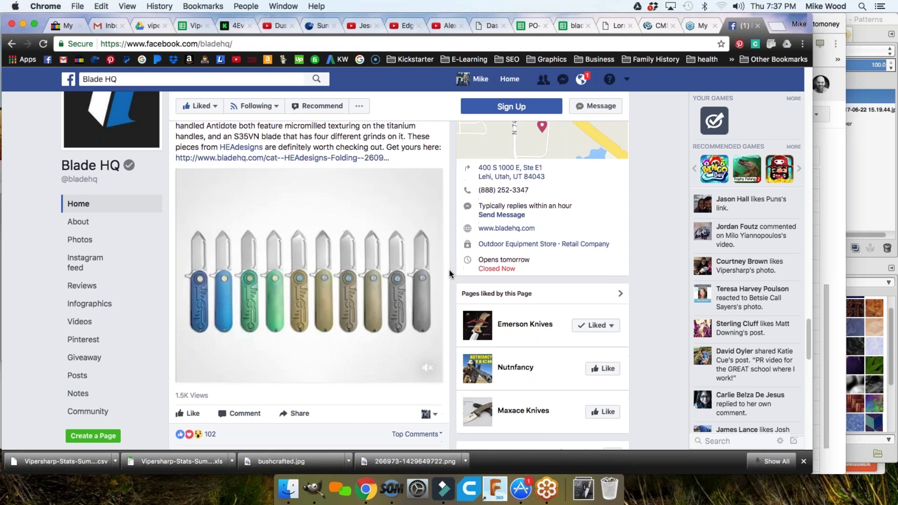
pyautogui.scroll(-2, 449, 272)
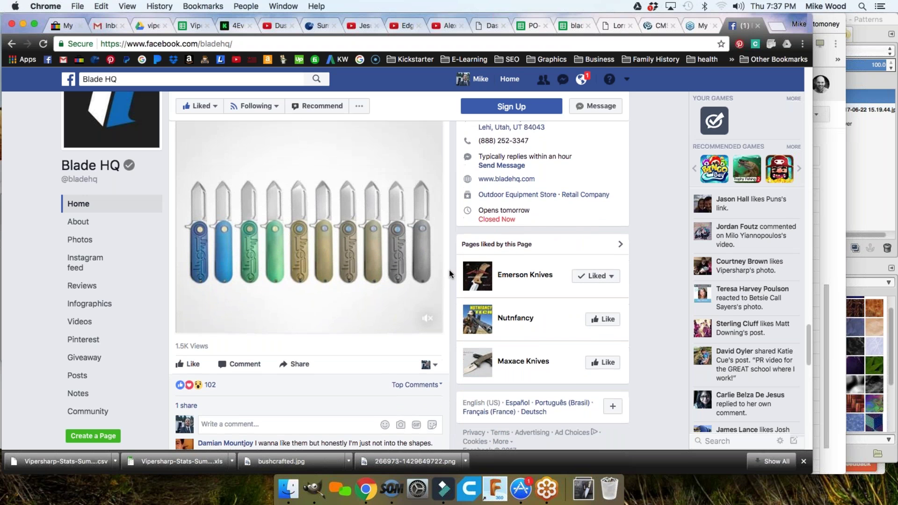
pyautogui.scroll(-5, 449, 269)
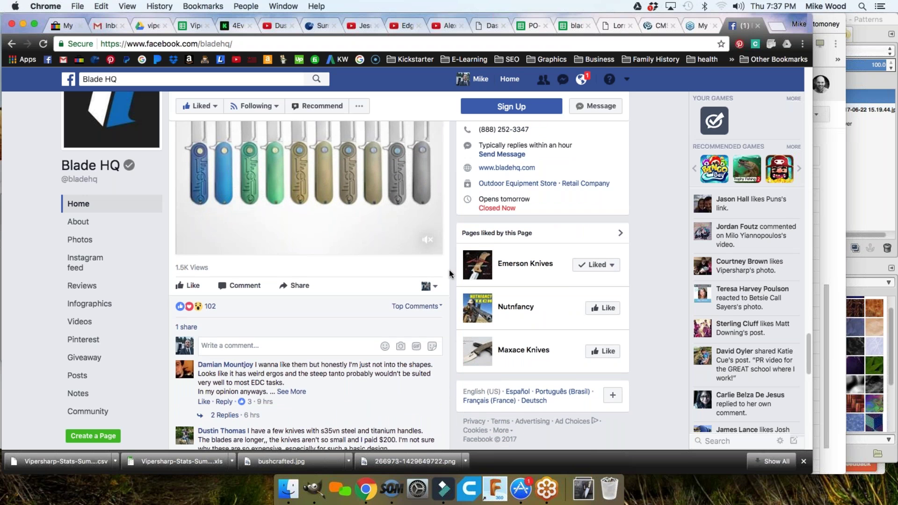
pyautogui.scroll(-2, 450, 273)
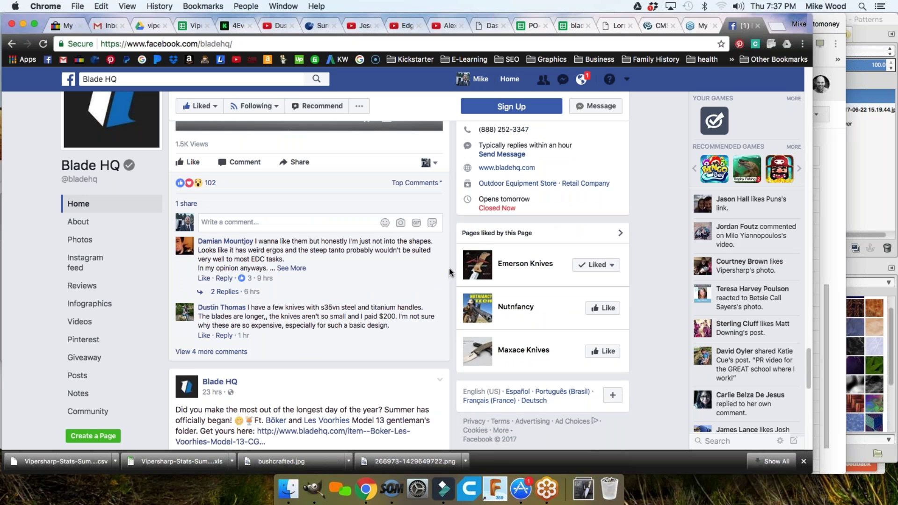
pyautogui.scroll(-3, 449, 272)
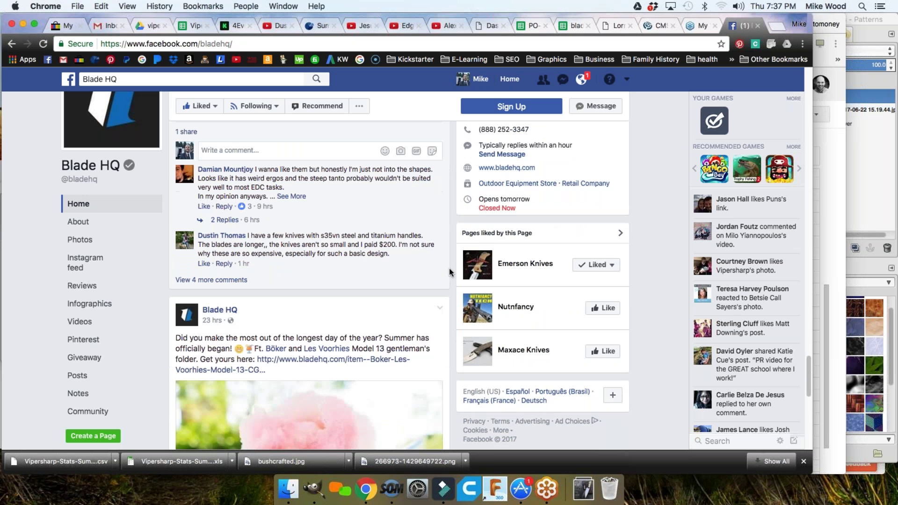
# - Compare the engagement on Blade HQ's longest-day Böker post, SOG Baton multi-tools video and Clark Custom Knives post
pyautogui.scroll(-1, 450, 272)
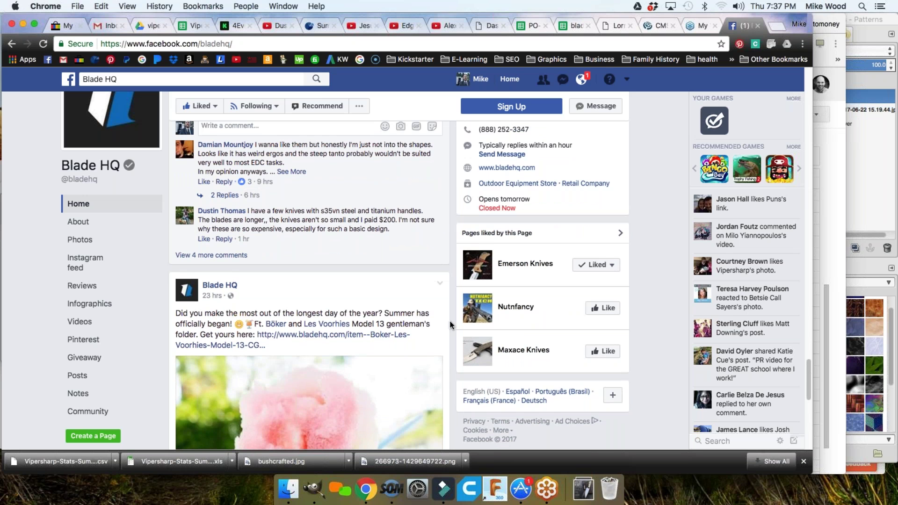
pyautogui.scroll(-8, 450, 324)
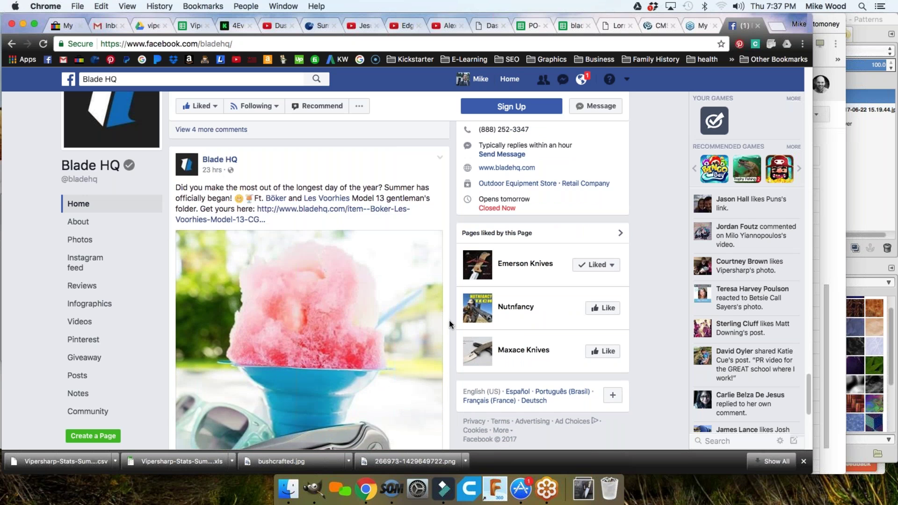
pyautogui.scroll(-8, 449, 323)
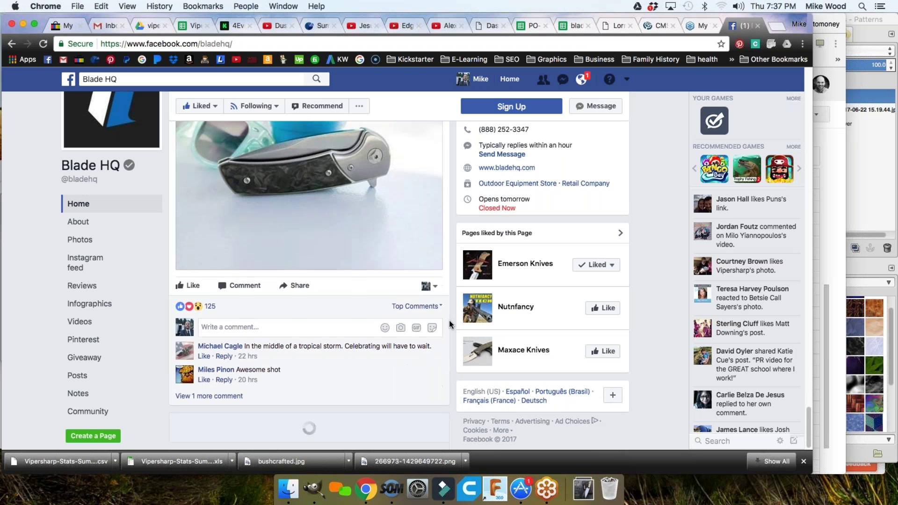
pyautogui.scroll(-6, 450, 323)
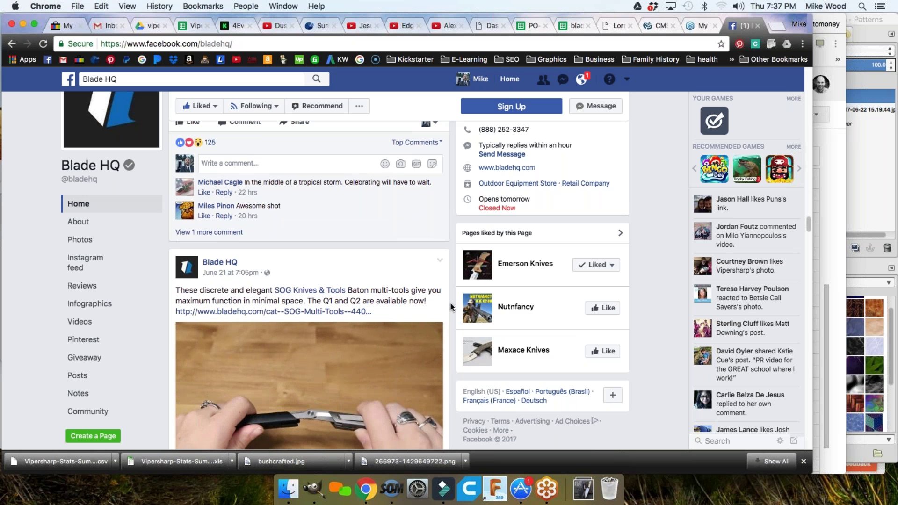
pyautogui.scroll(-2, 451, 307)
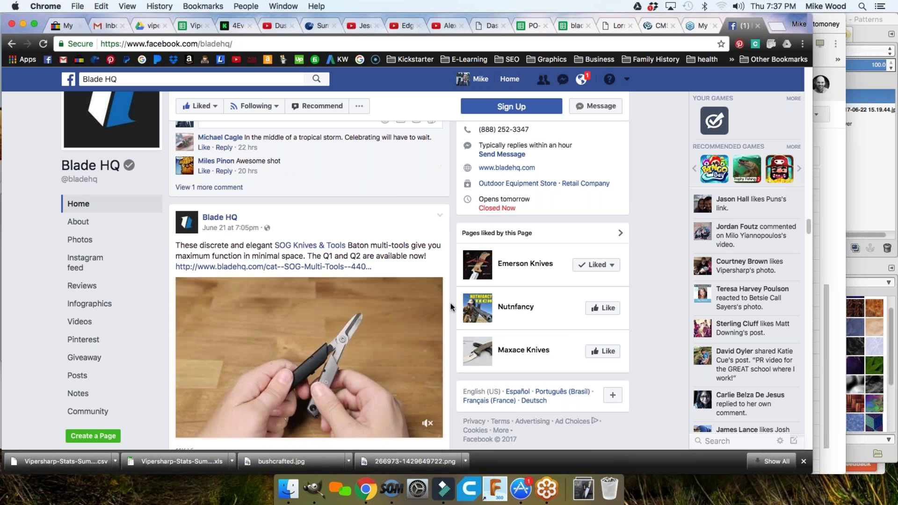
pyautogui.scroll(-10, 450, 307)
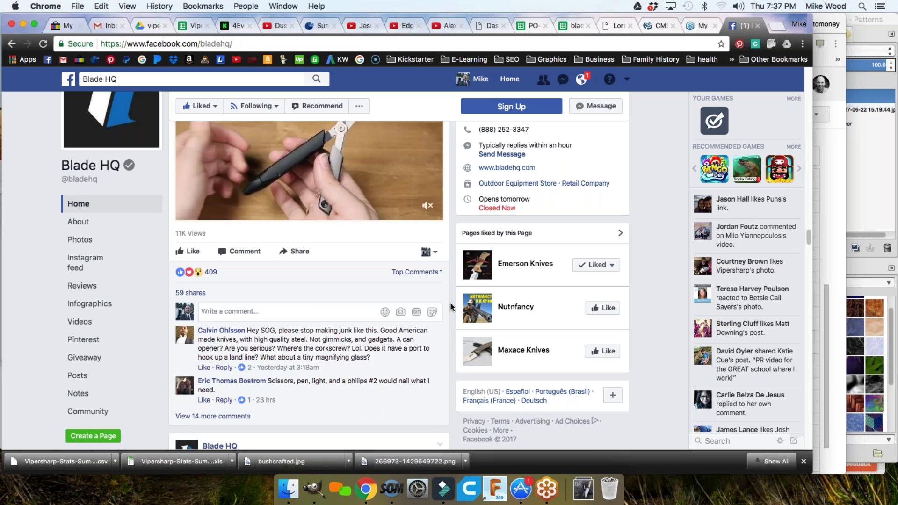
pyautogui.scroll(-8, 451, 306)
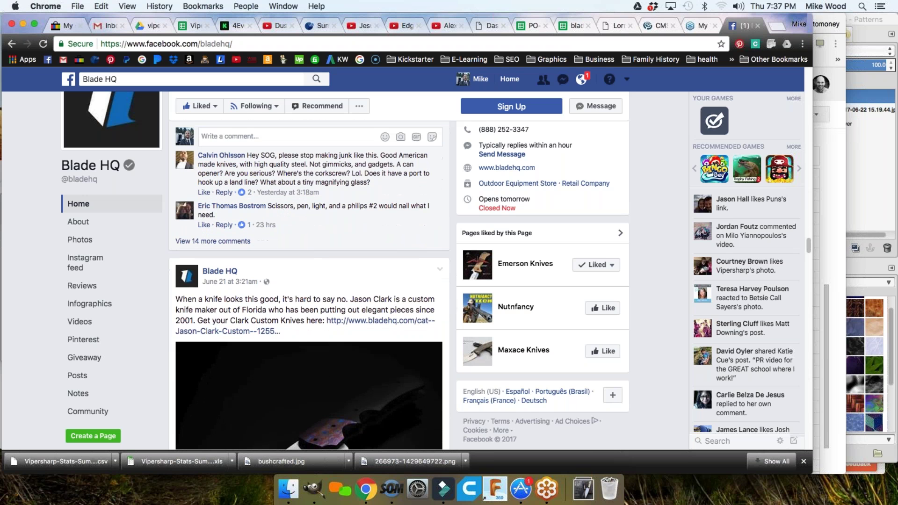
pyautogui.scroll(-9, 344, 260)
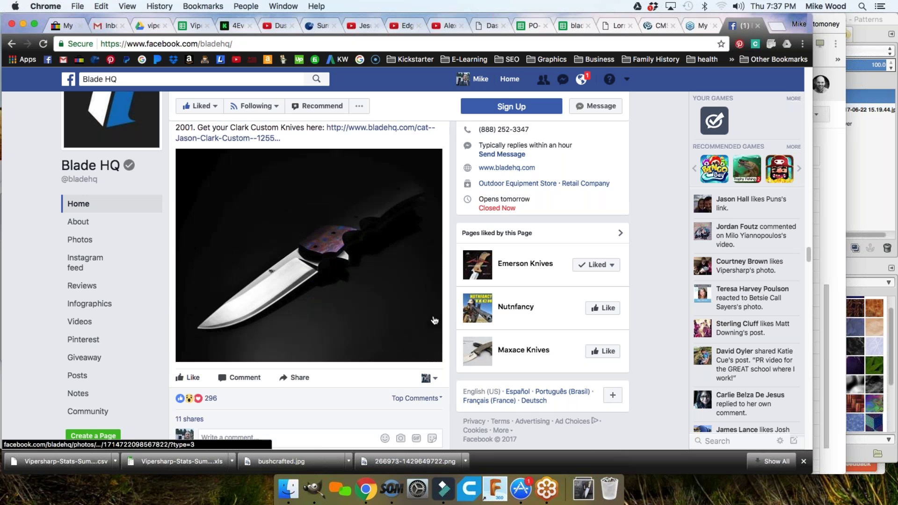
pyautogui.scroll(-9, 448, 316)
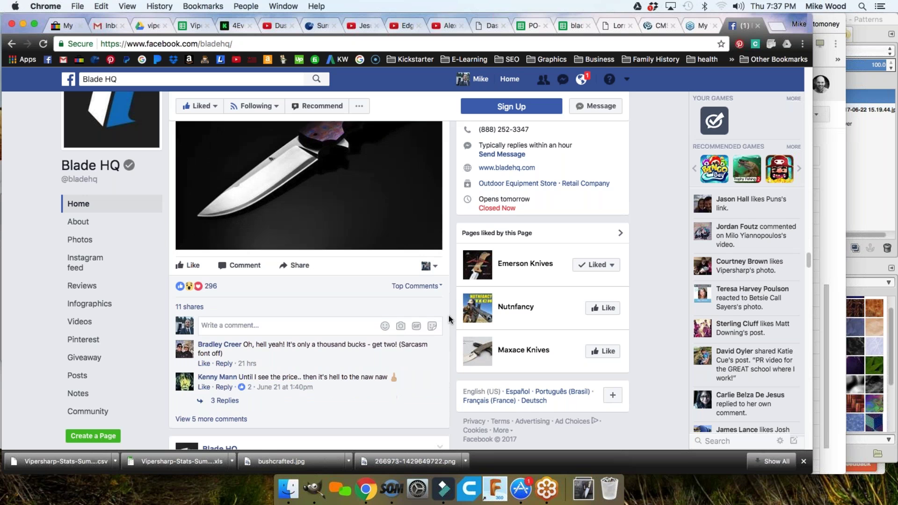
# - Review the reactions, shares and comments on Blade HQ's CRKT Squid video, orange Squid photo and Liong Mah KUF posts
pyautogui.scroll(-4, 450, 316)
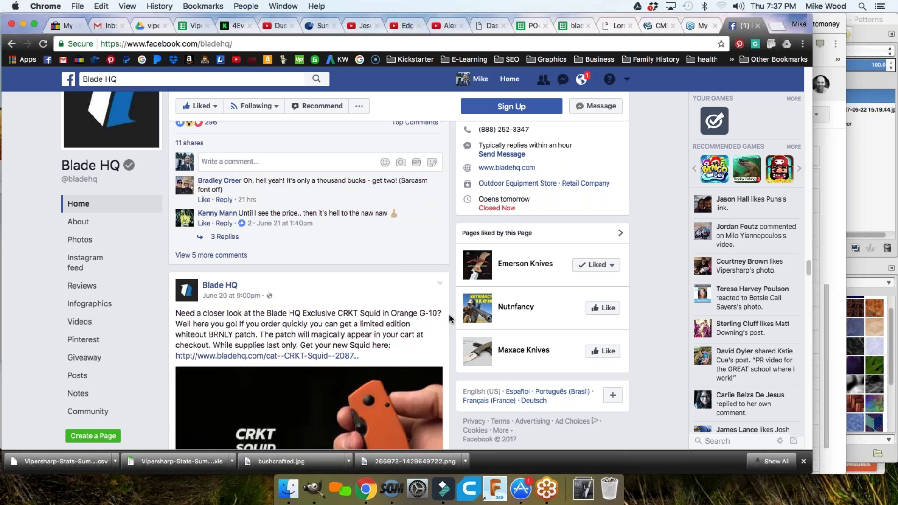
pyautogui.scroll(-4, 449, 315)
pyautogui.scroll(-10, 450, 316)
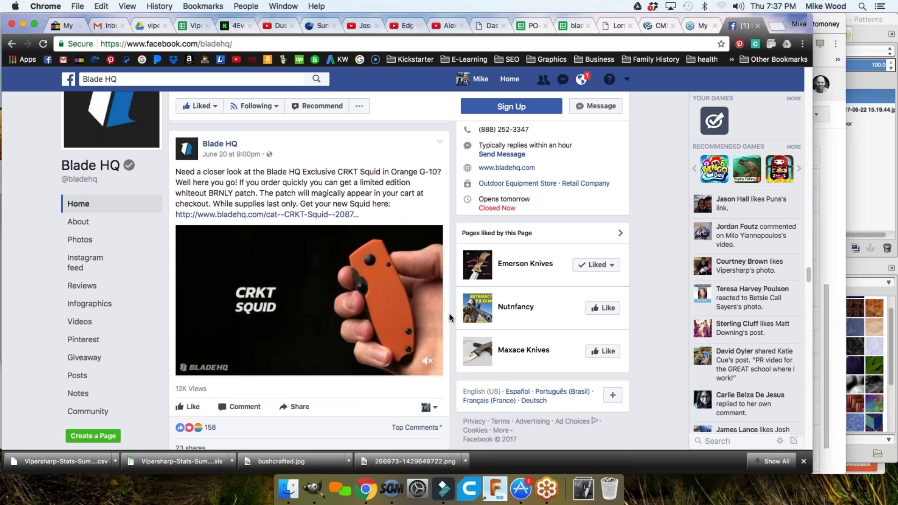
pyautogui.scroll(-7, 449, 313)
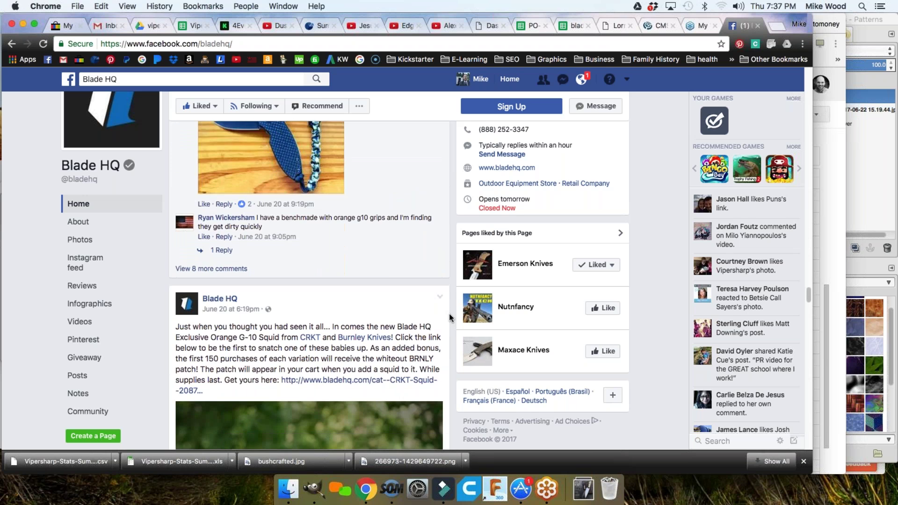
pyautogui.scroll(-5, 449, 314)
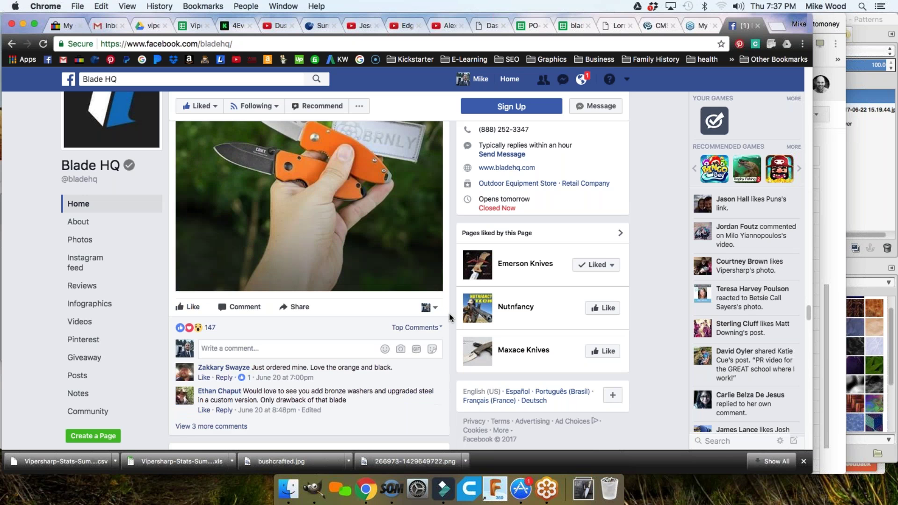
pyautogui.scroll(-8, 449, 314)
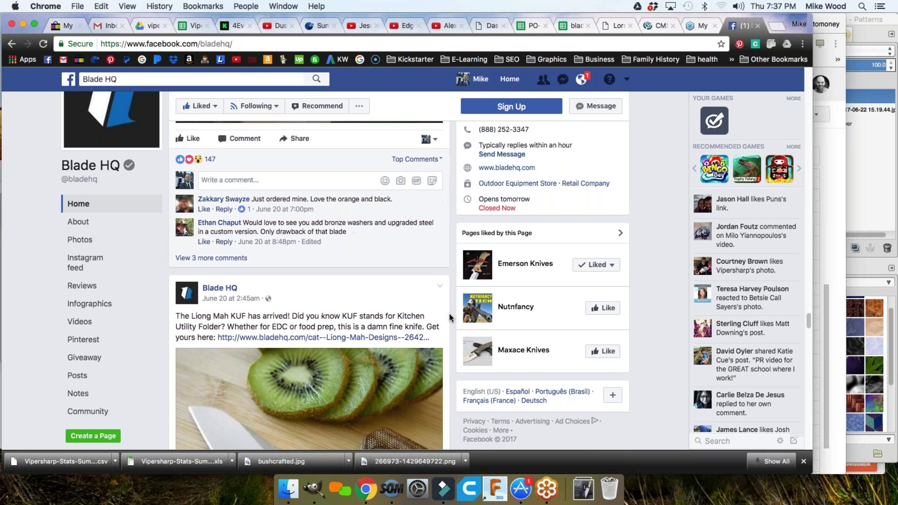
pyautogui.scroll(-6, 450, 314)
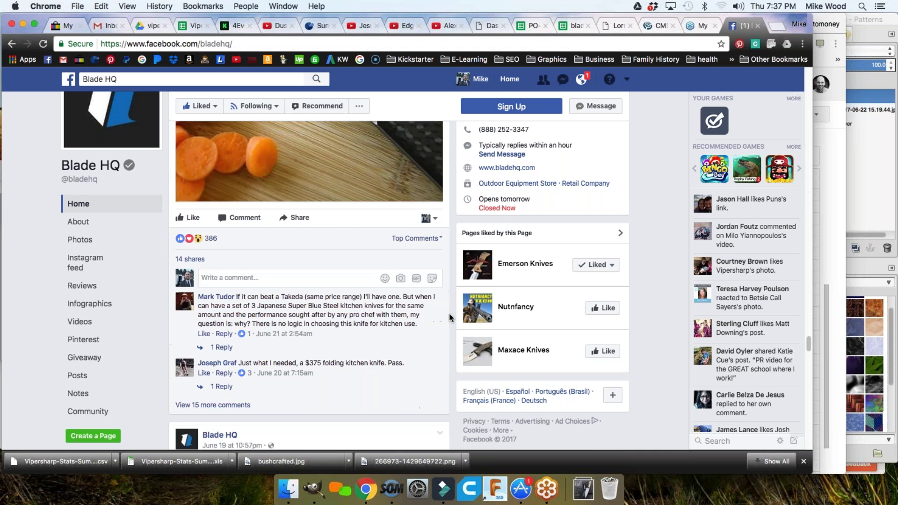
pyautogui.scroll(-3, 449, 314)
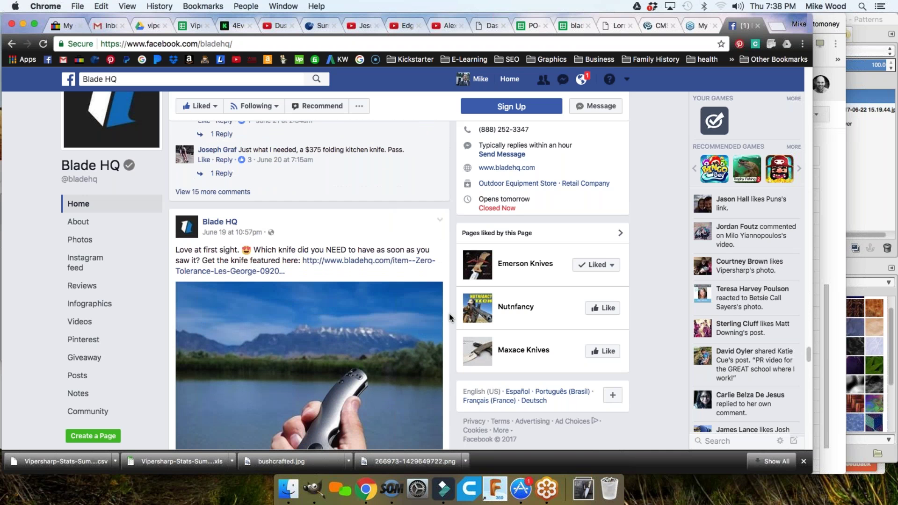
# - Recheck Blade HQ's Liong Mah KUF photo post against the two CRKT Squid posts, comparing wording, images and reactions
pyautogui.scroll(6, 450, 314)
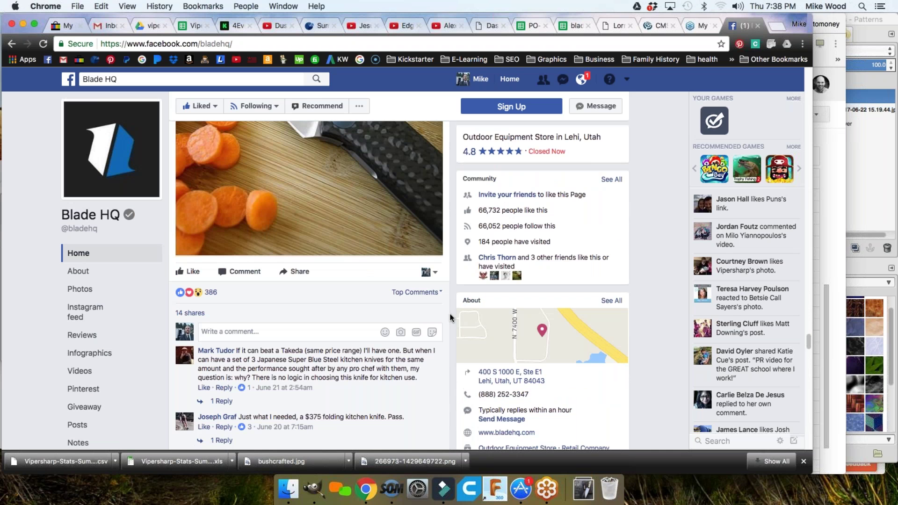
pyautogui.scroll(-7, 450, 317)
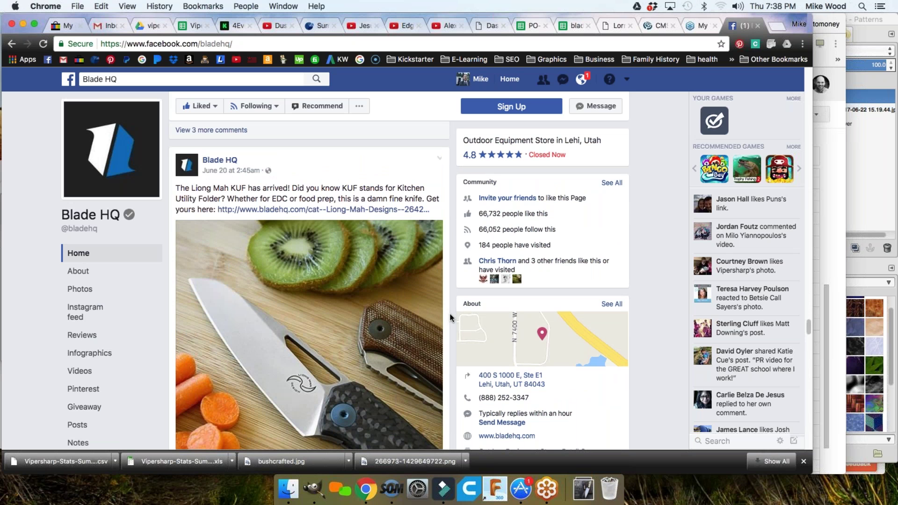
pyautogui.scroll(10, 450, 316)
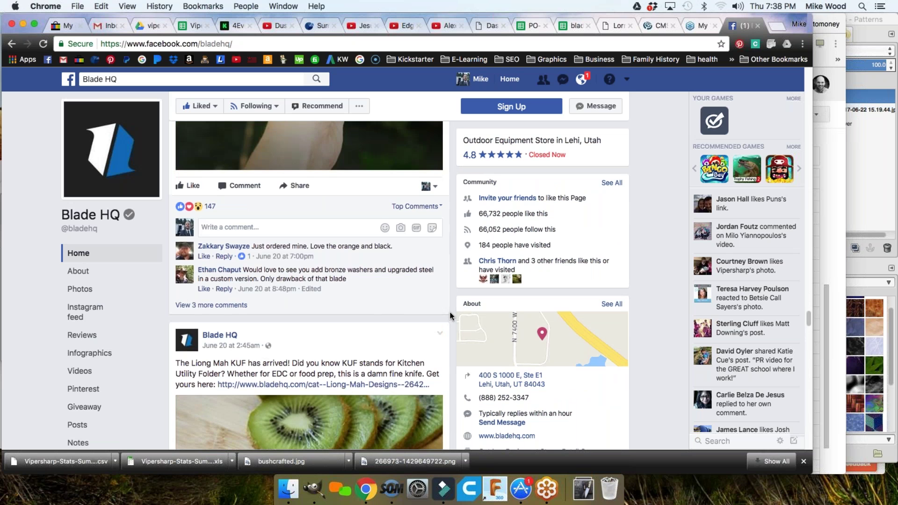
pyautogui.scroll(-10, 450, 316)
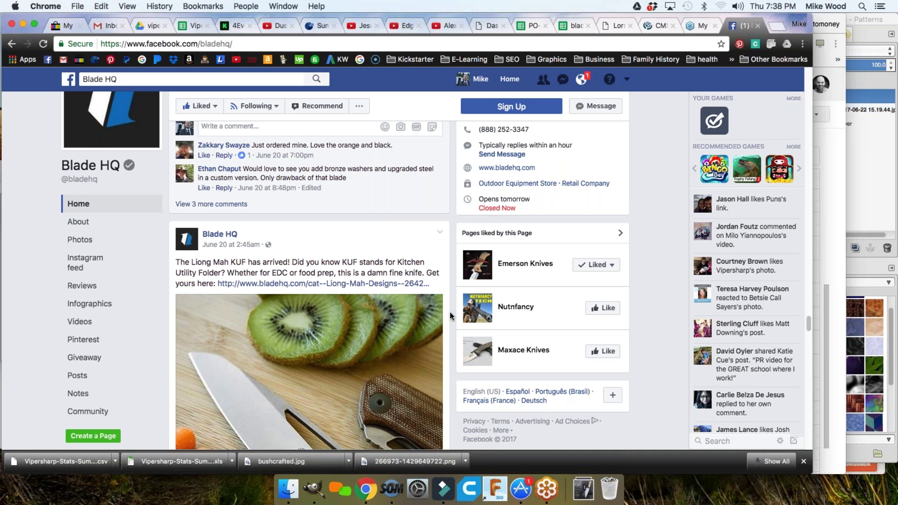
pyautogui.scroll(10, 451, 316)
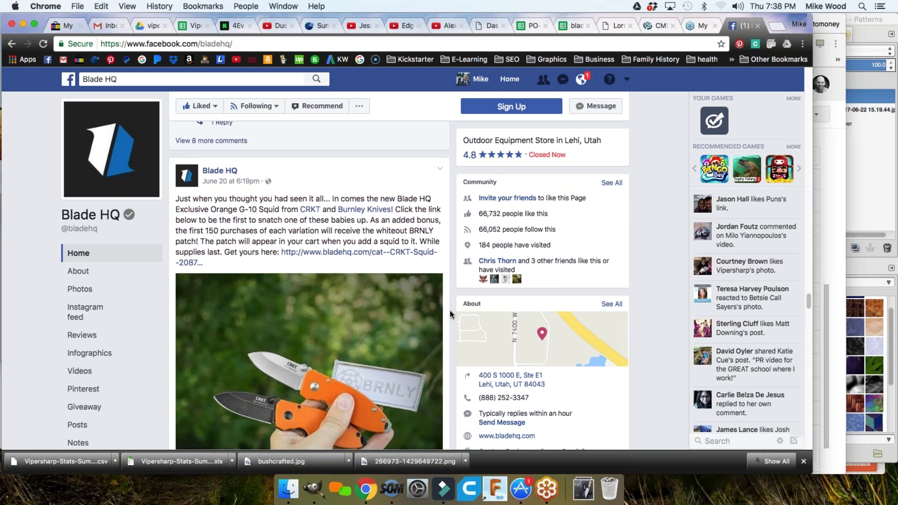
pyautogui.scroll(-8, 450, 315)
pyautogui.scroll(3, 450, 314)
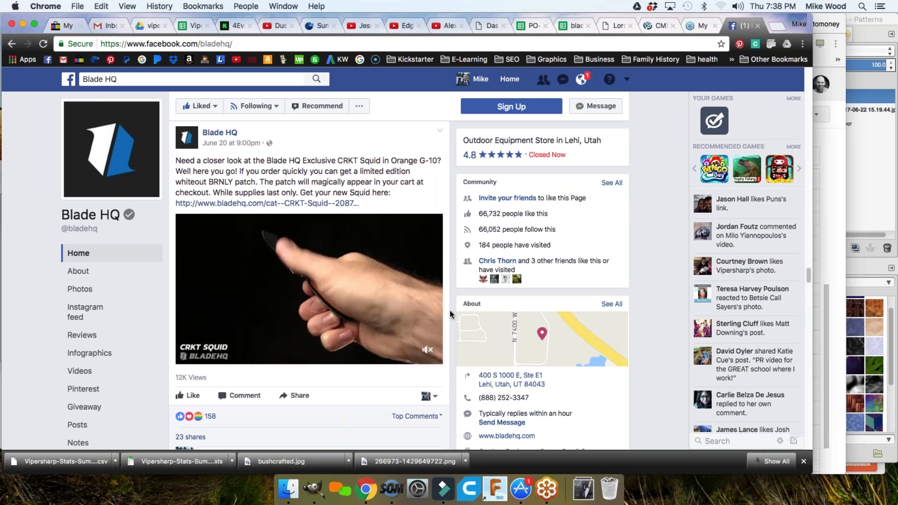
# - Revisit Blade HQ's Clark Custom Knives, SOG Baton multi-tools and longest-day Böker posts on the way back up the page
pyautogui.scroll(10, 450, 315)
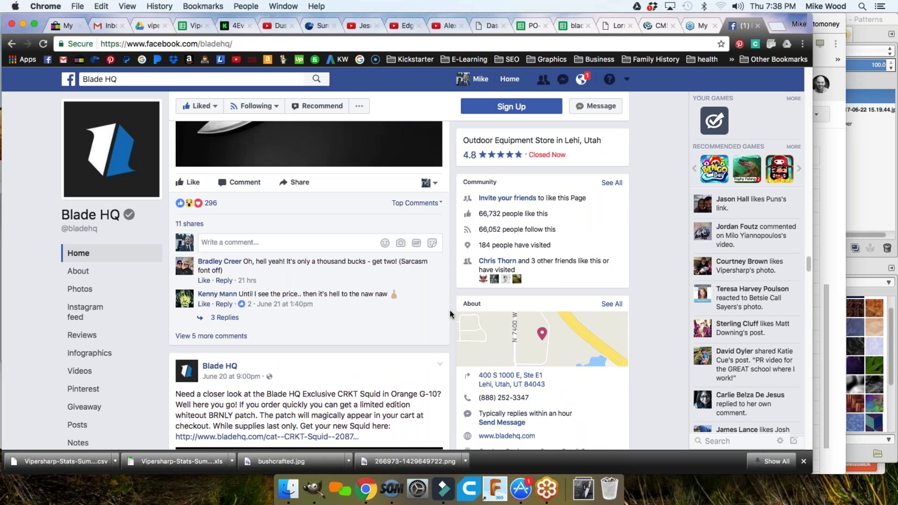
pyautogui.scroll(3, 450, 314)
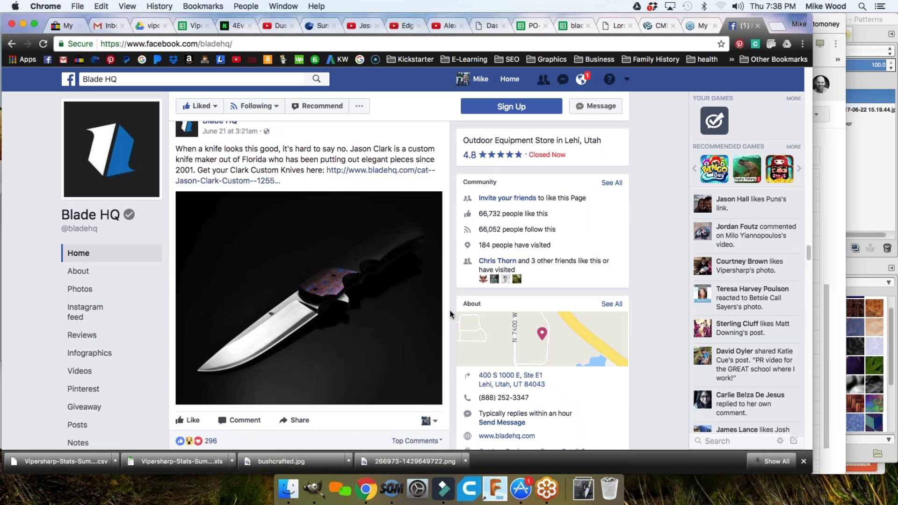
pyautogui.scroll(3, 450, 314)
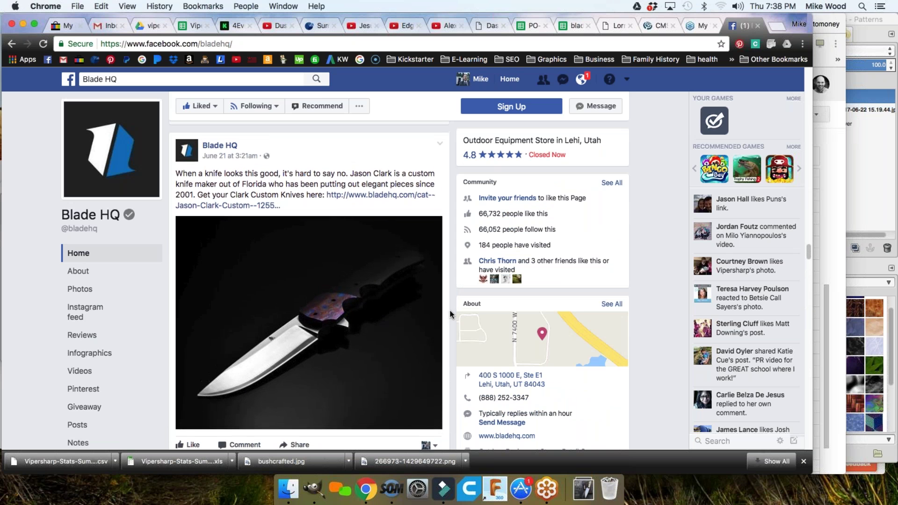
pyautogui.scroll(1, 450, 314)
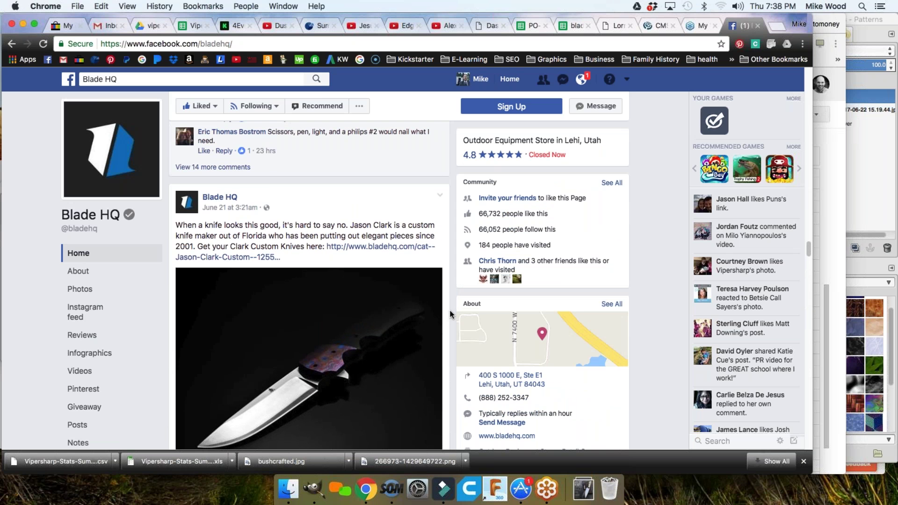
pyautogui.scroll(5, 450, 313)
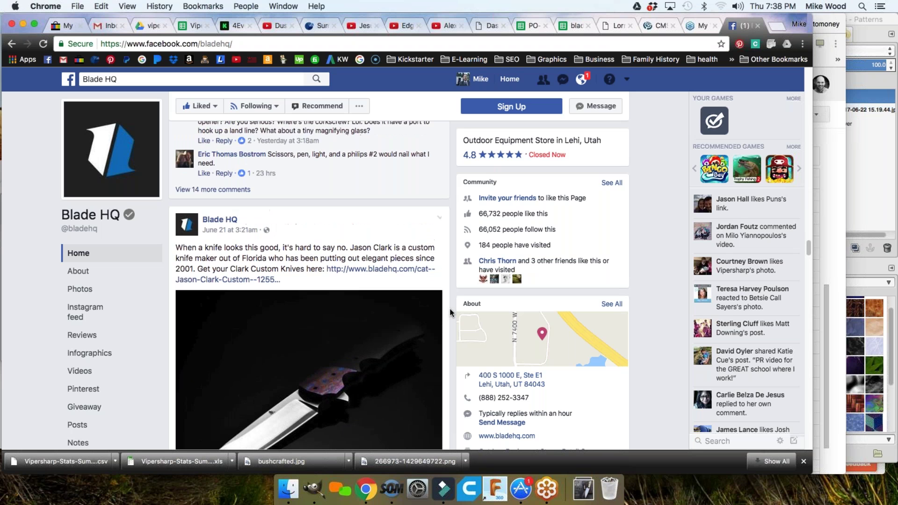
pyautogui.scroll(1, 450, 313)
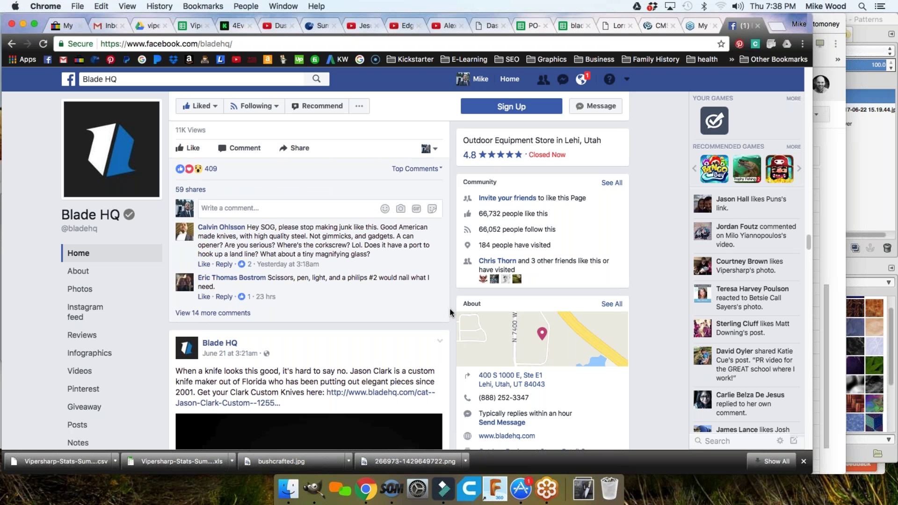
pyautogui.scroll(8, 450, 313)
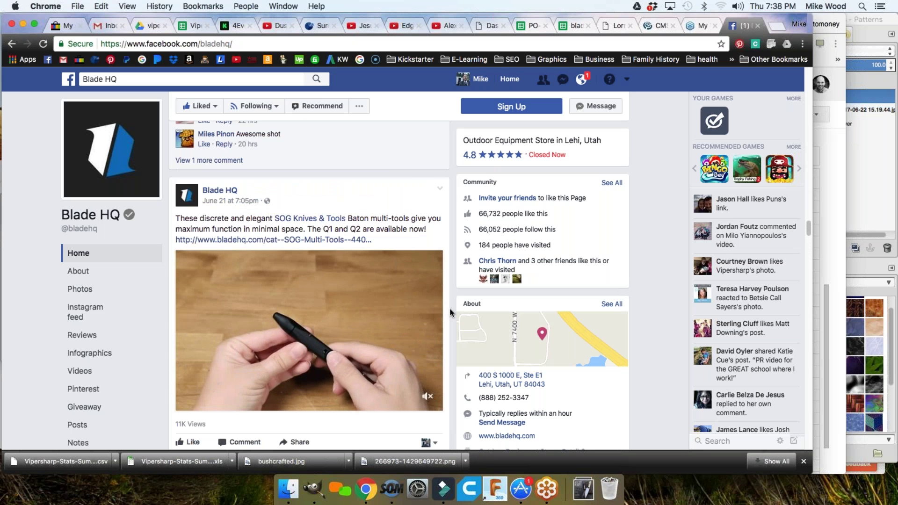
pyautogui.scroll(12, 450, 312)
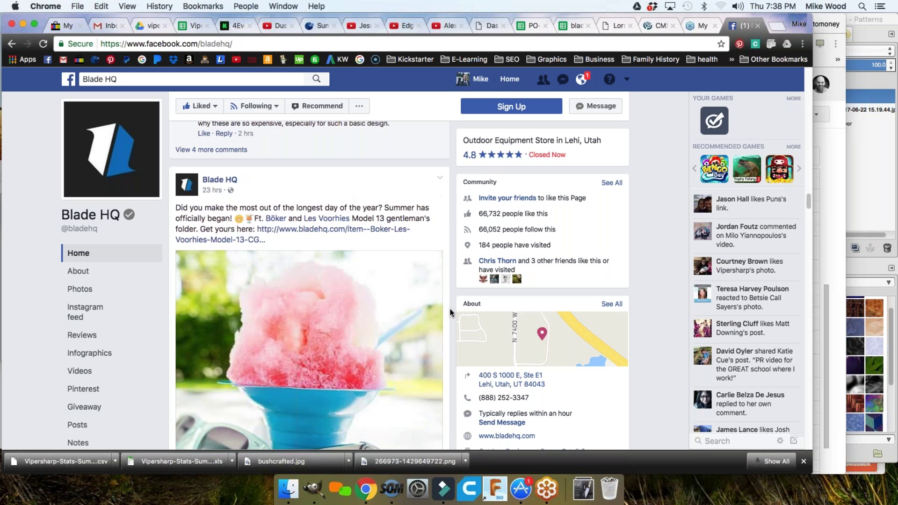
pyautogui.scroll(3, 451, 313)
pyautogui.scroll(10, 451, 312)
pyautogui.scroll(10, 452, 311)
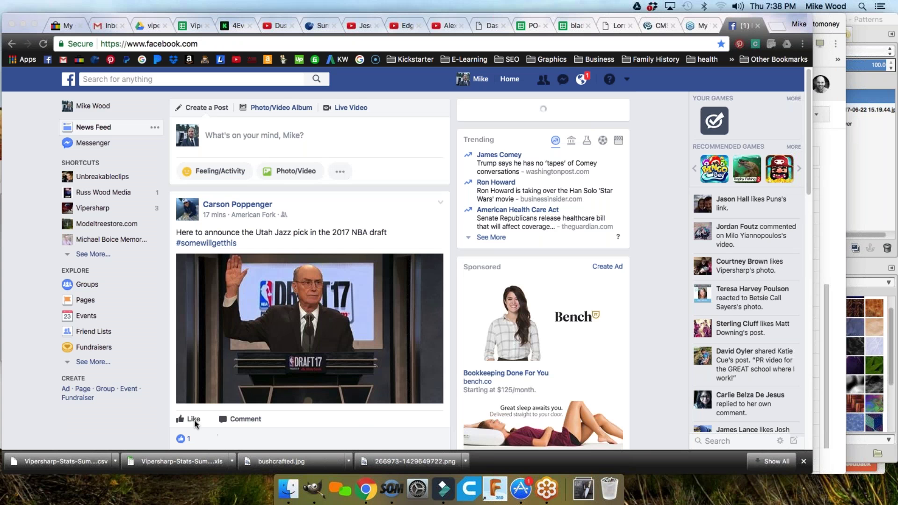
# - Open the list of liked pages from the news feed and find the Boker knives page in it
pyautogui.click(83, 392)
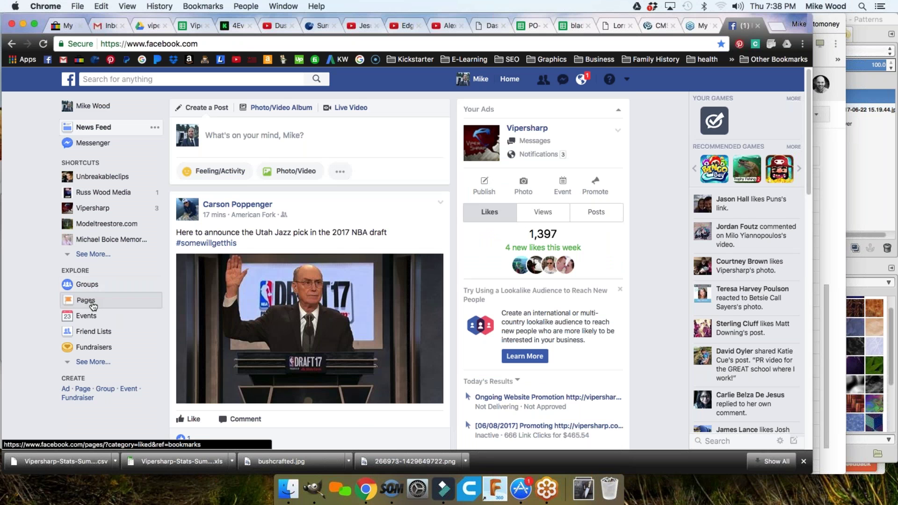
pyautogui.click(92, 305)
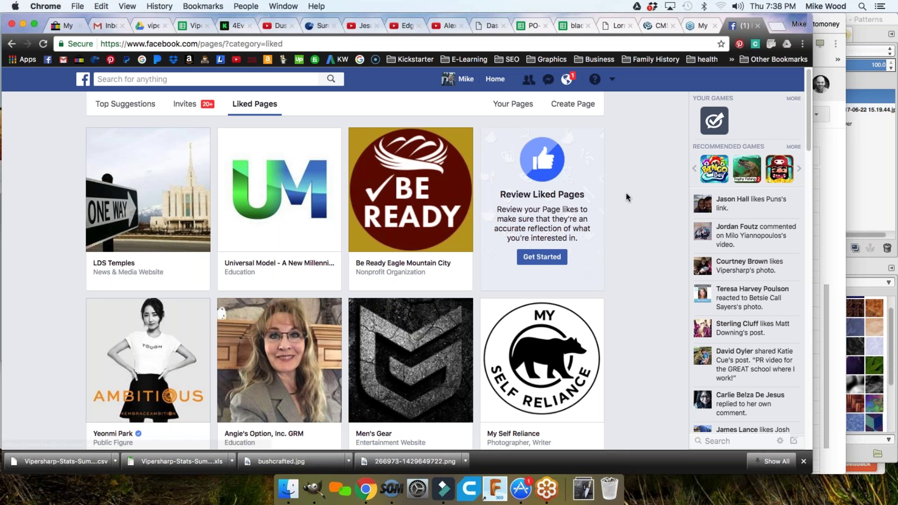
pyautogui.scroll(-14, 615, 194)
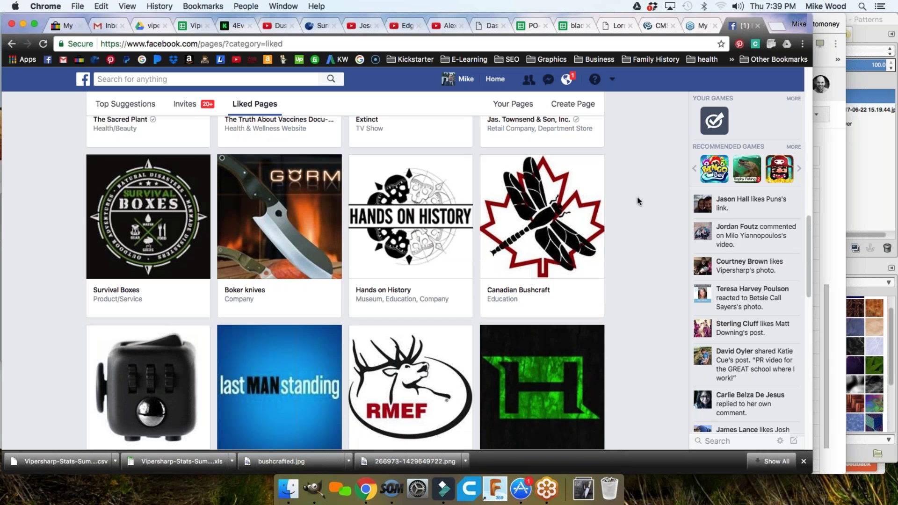
pyautogui.scroll(-1, 637, 198)
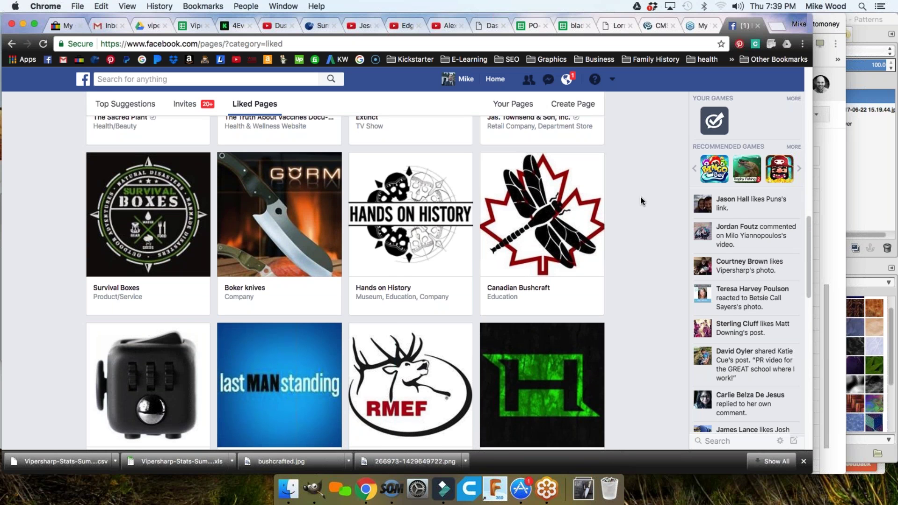
pyautogui.scroll(-3, 641, 201)
pyautogui.scroll(3, 641, 201)
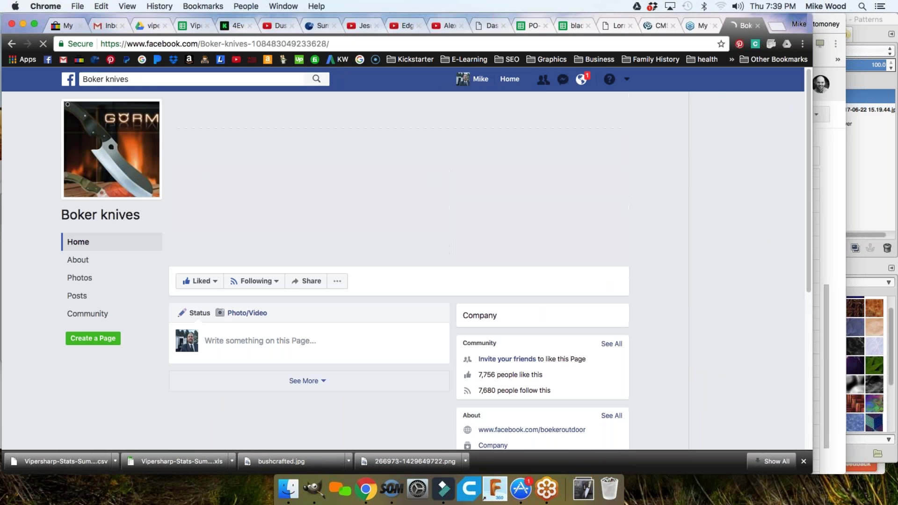
# - Examine the Boker knives page's community figures, photos and first shared post with its reactions
pyautogui.scroll(-5, 309, 281)
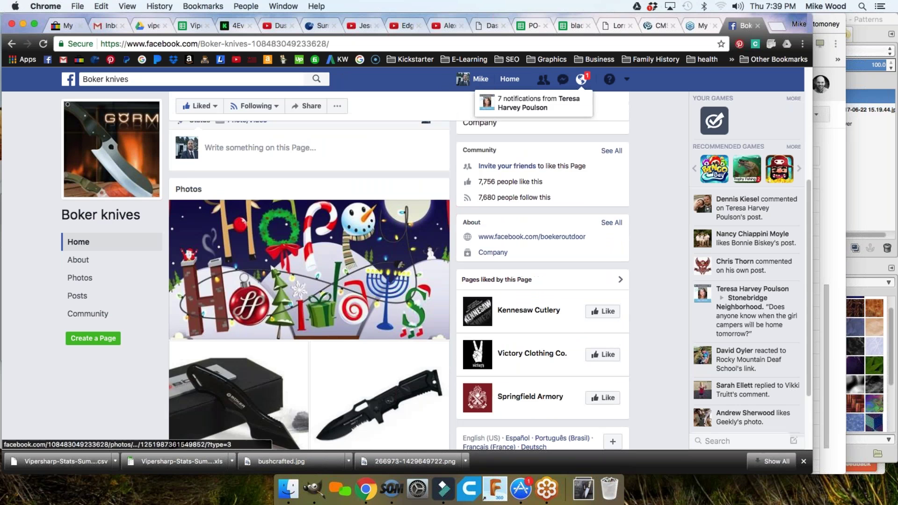
pyautogui.scroll(-5, 447, 259)
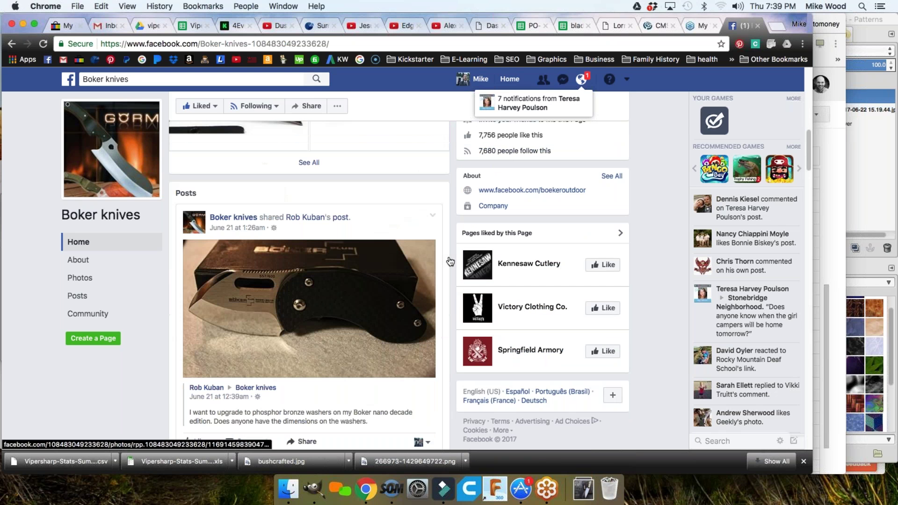
pyautogui.scroll(-5, 450, 261)
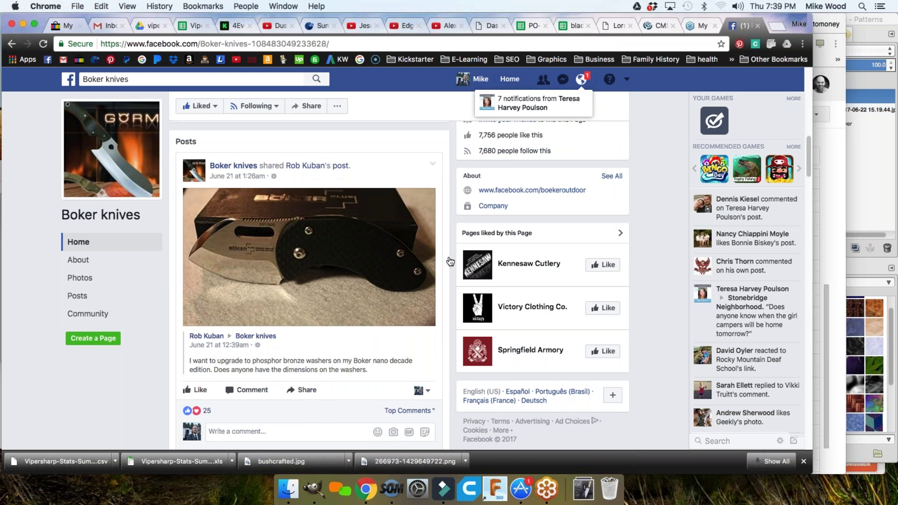
pyautogui.scroll(-5, 445, 258)
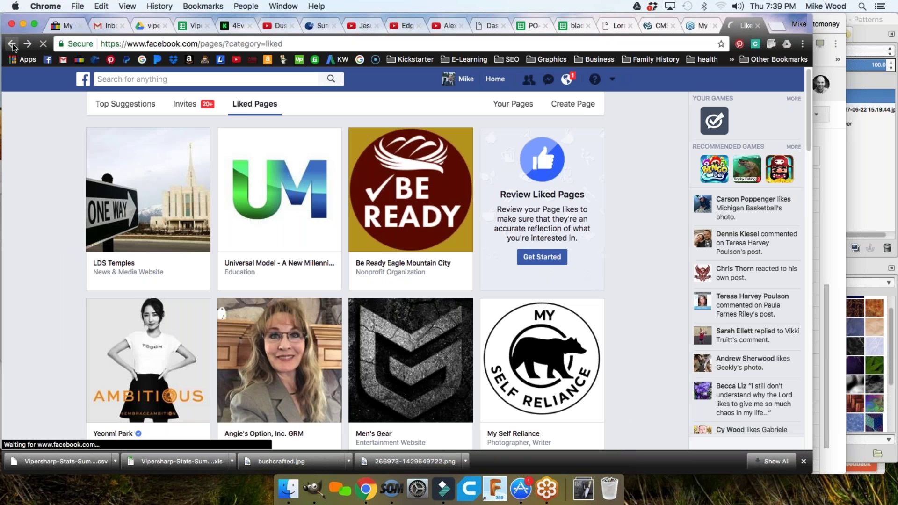
# - Look through the list of liked pages for another outdoor or survival page to compare, returning to the start of the list
pyautogui.scroll(-6, 28, 283)
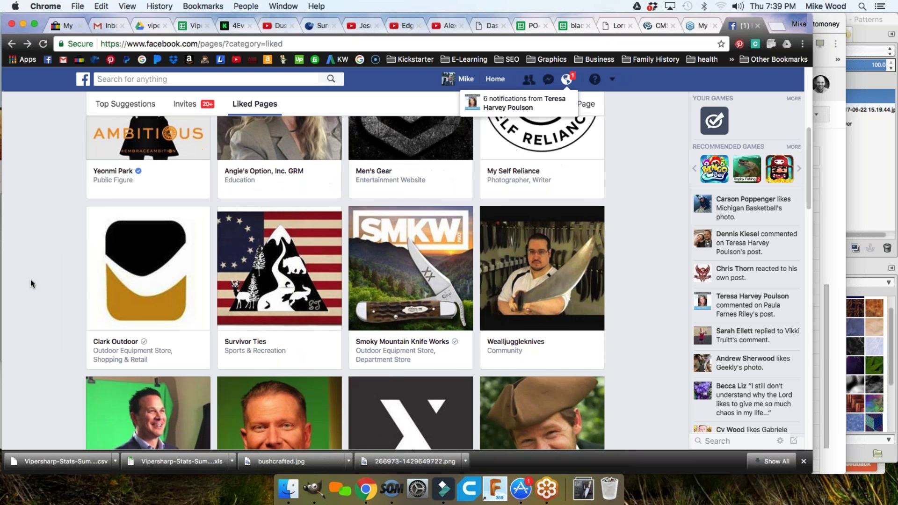
pyautogui.scroll(-7, 30, 279)
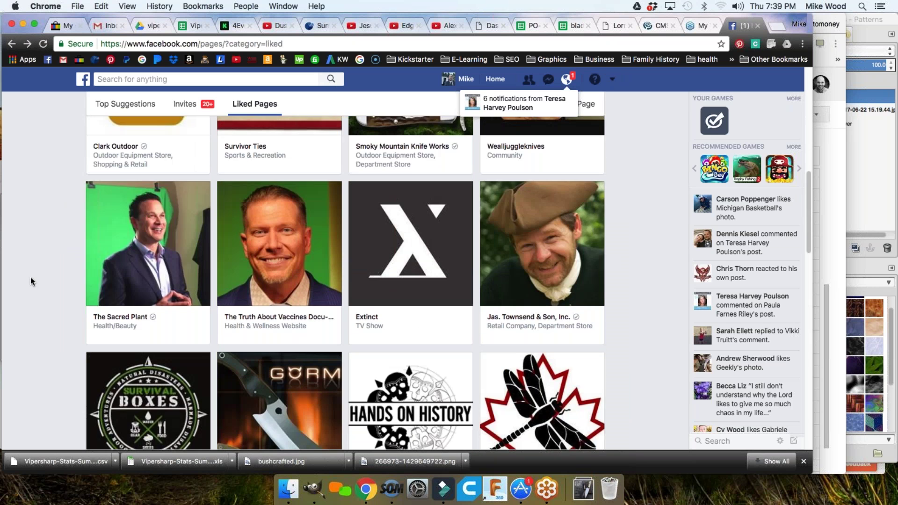
pyautogui.scroll(-7, 30, 277)
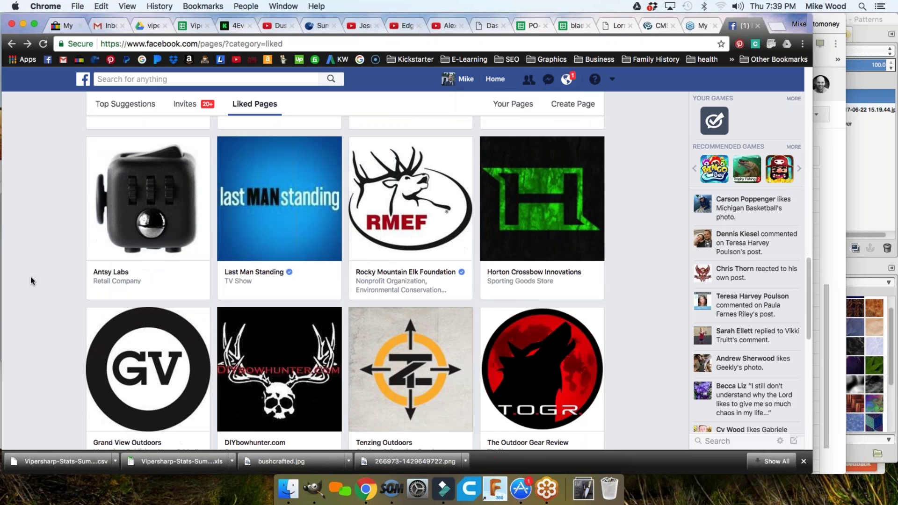
pyautogui.scroll(-9, 31, 279)
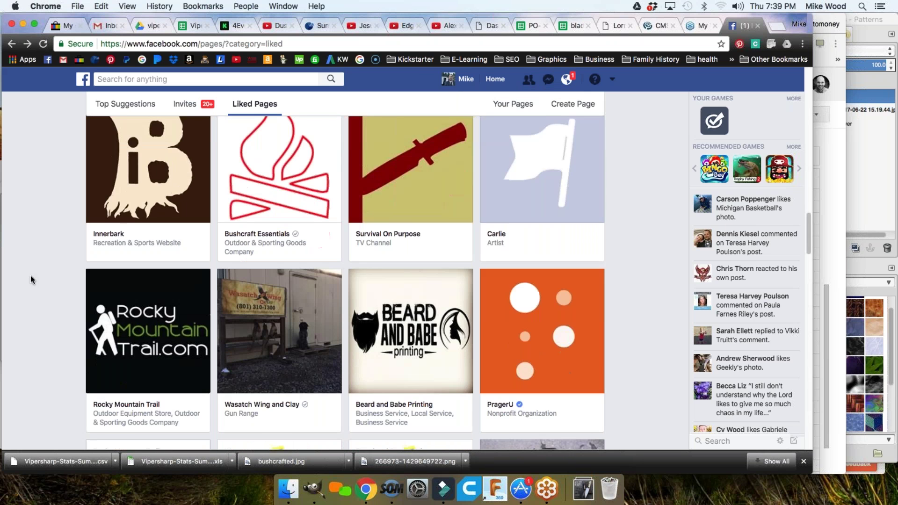
pyautogui.scroll(-5, 31, 276)
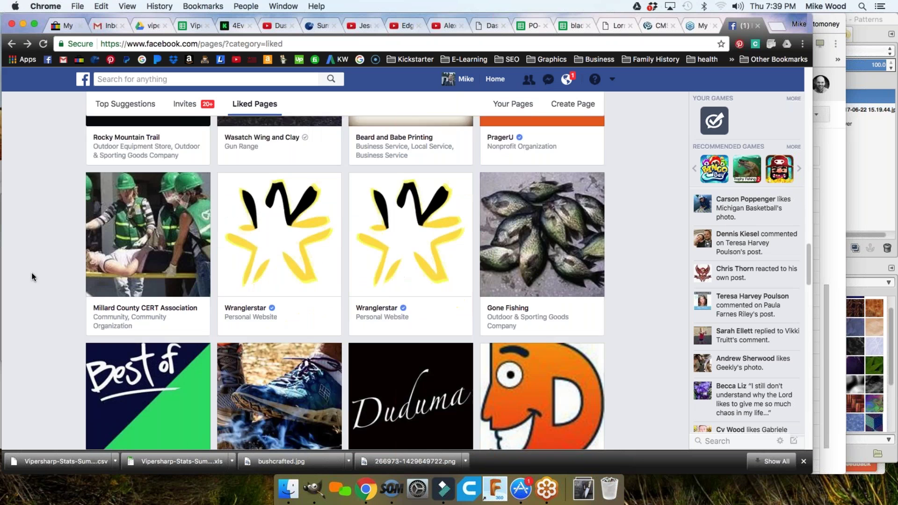
pyautogui.scroll(-5, 32, 276)
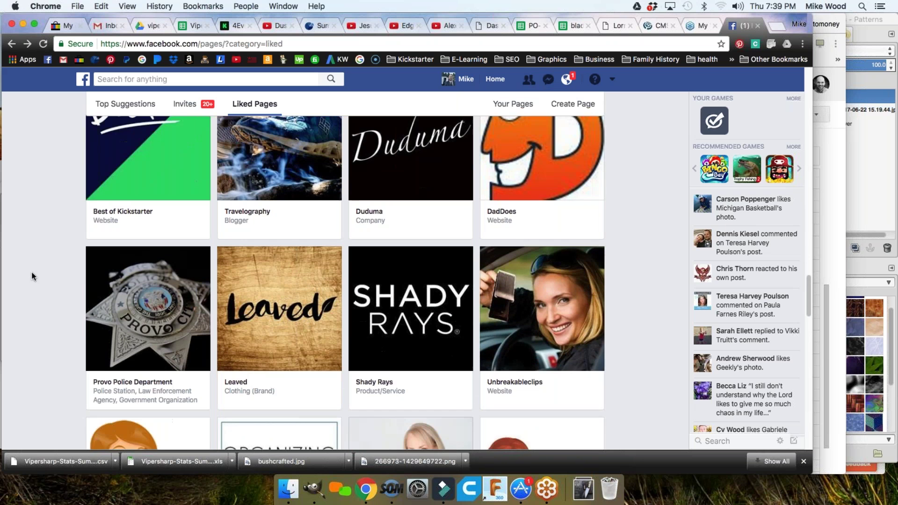
pyautogui.scroll(-9, 31, 270)
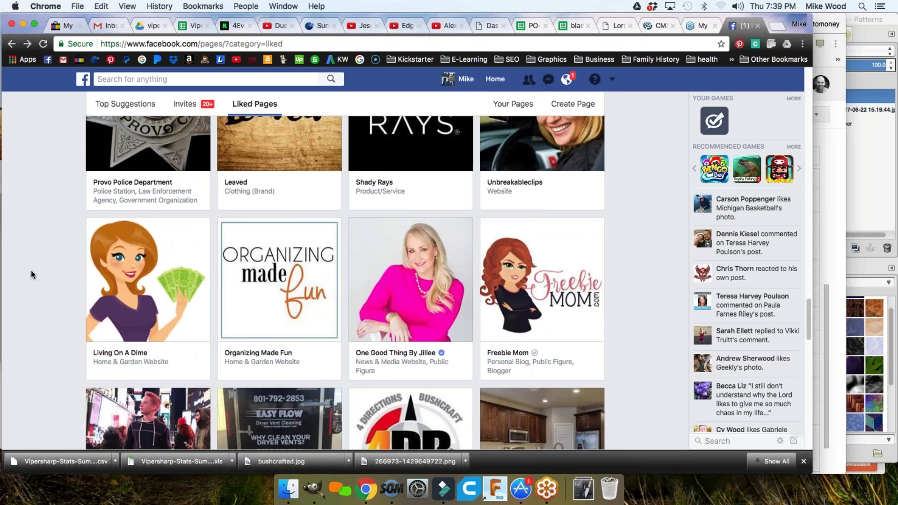
pyautogui.scroll(20, 31, 271)
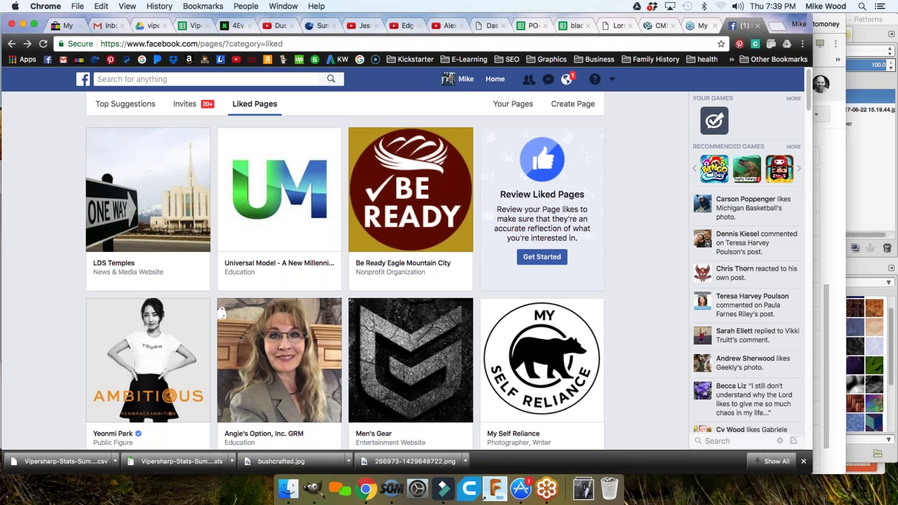
# - Search Facebook for "drop forged survival" and open the Drop Forged Survival page from the results
pyautogui.click(129, 77)
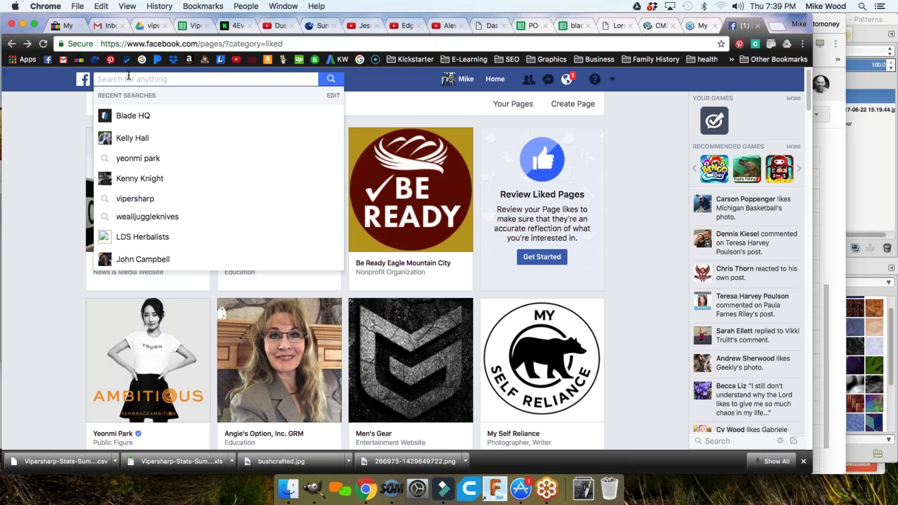
pyautogui.write('drop')
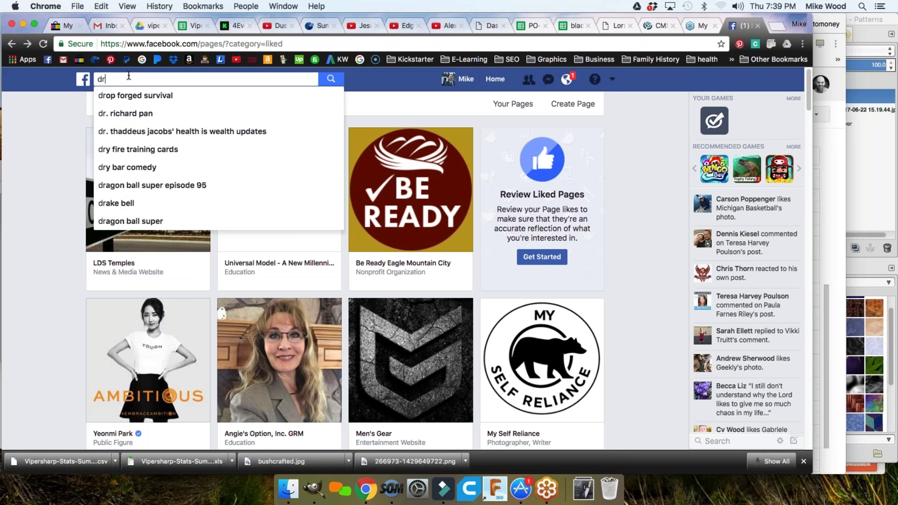
pyautogui.press('Down')
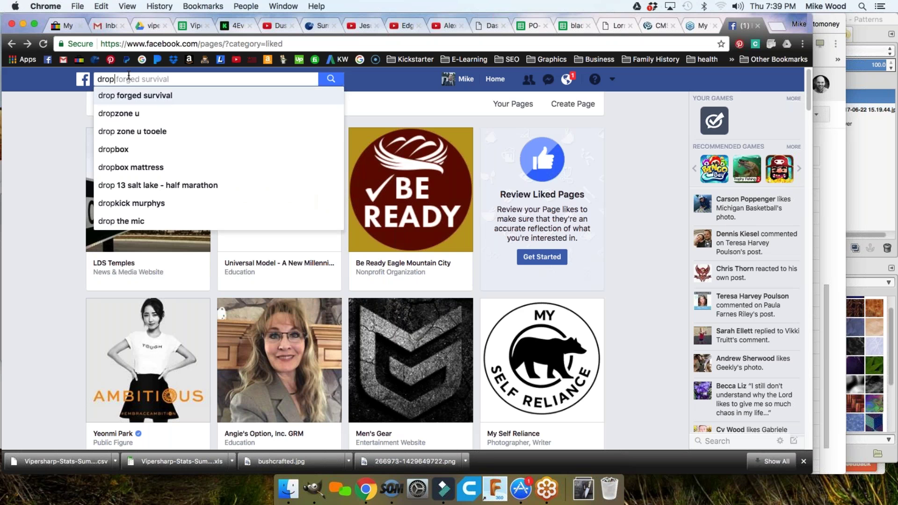
pyautogui.press('Return')
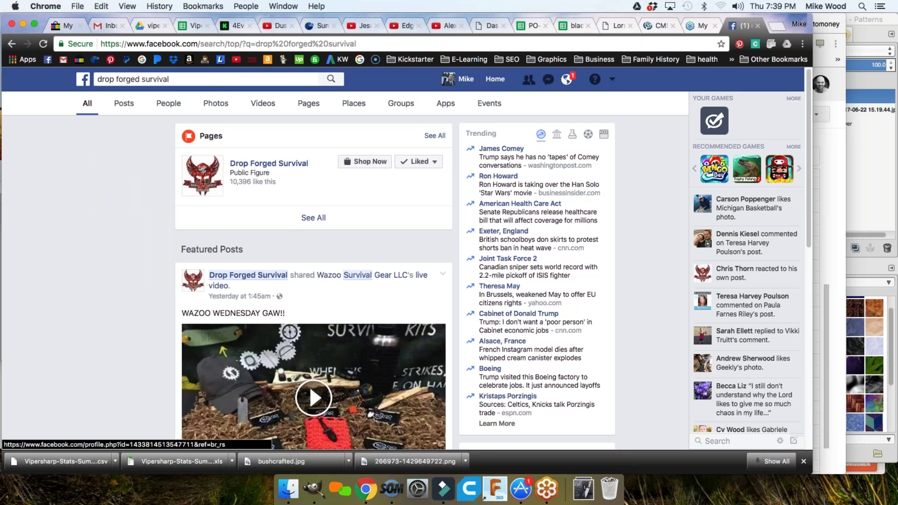
pyautogui.click(258, 164)
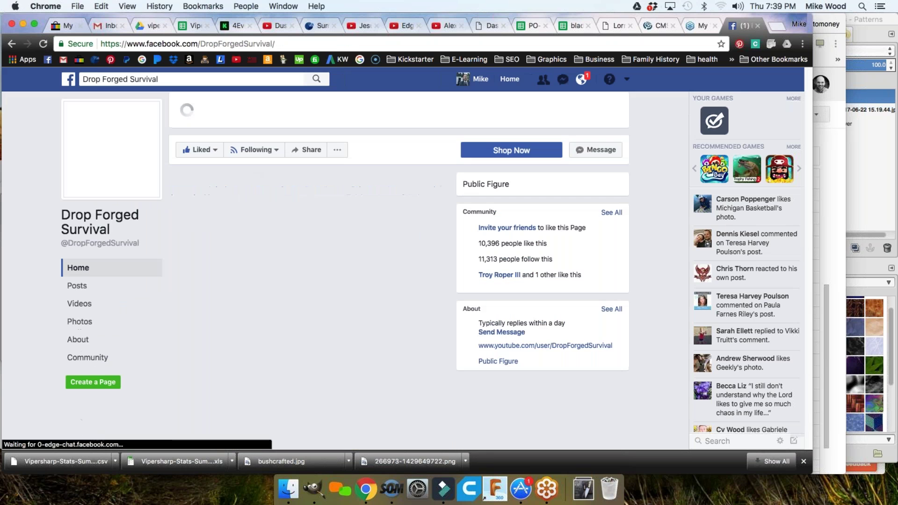
# - Return to the Drop Forged Survival search results and examine the featured WAZOO WEDNESDAY post and the listed videos' view figures
pyautogui.click(10, 44)
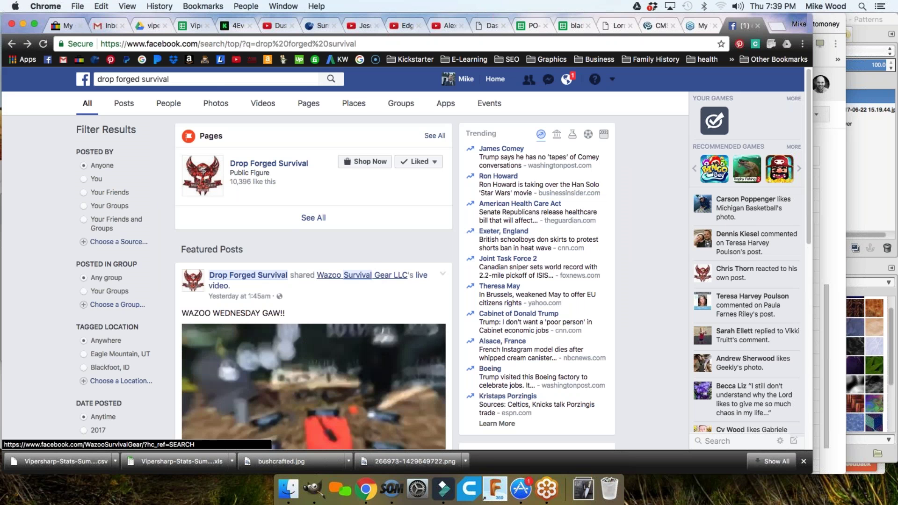
pyautogui.scroll(-3, 277, 299)
pyautogui.scroll(-5, 314, 280)
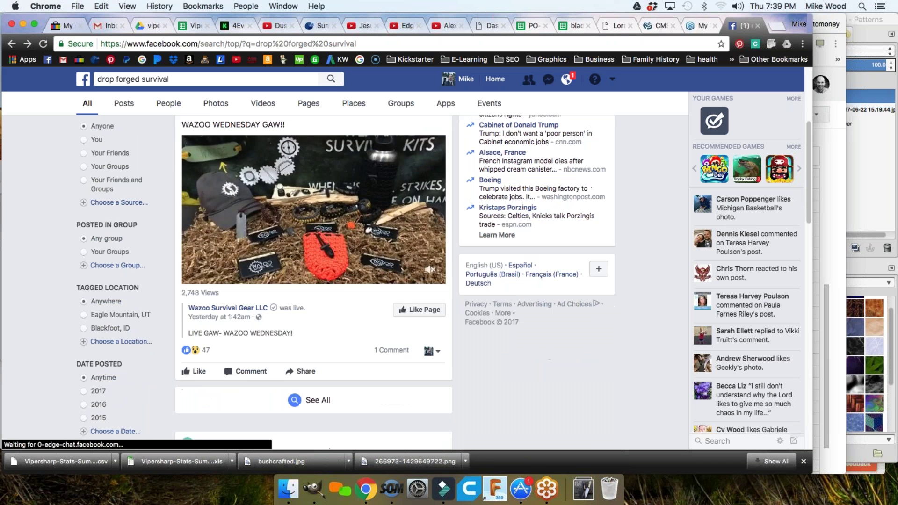
pyautogui.scroll(-2, 319, 300)
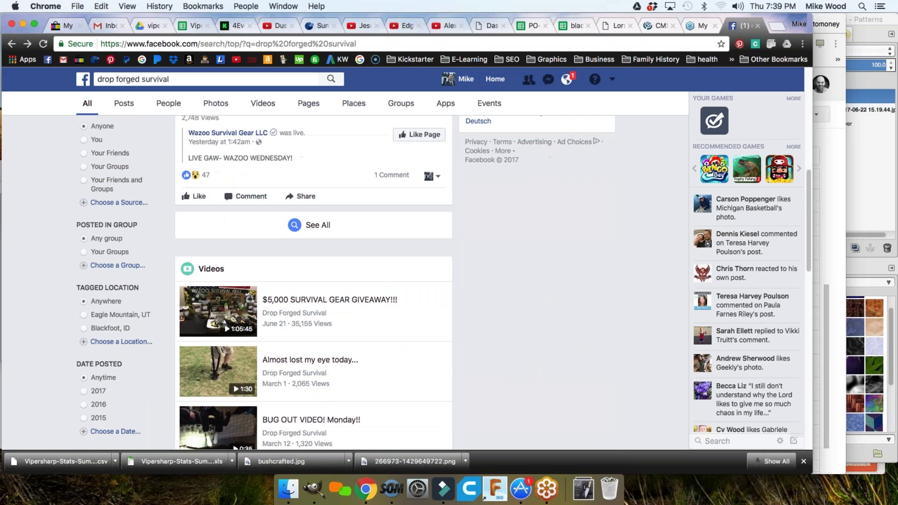
pyautogui.scroll(7, 319, 300)
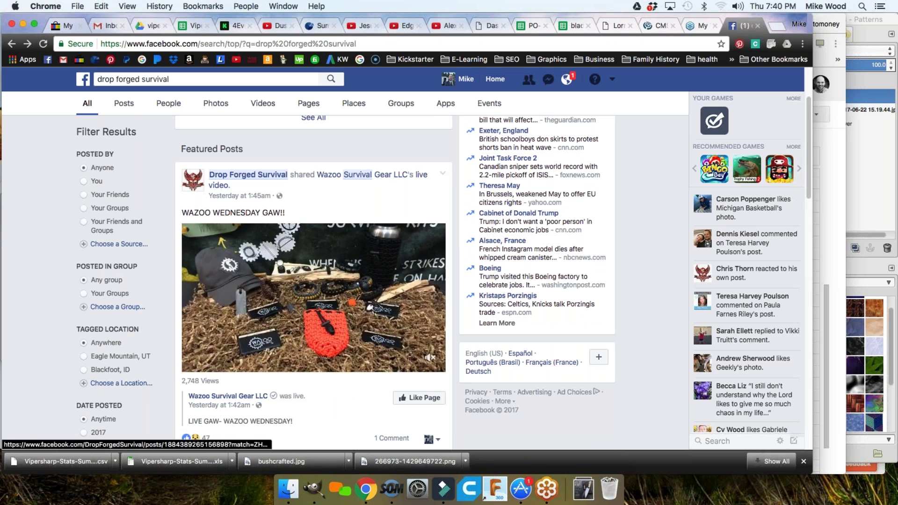
pyautogui.scroll(-3, 314, 327)
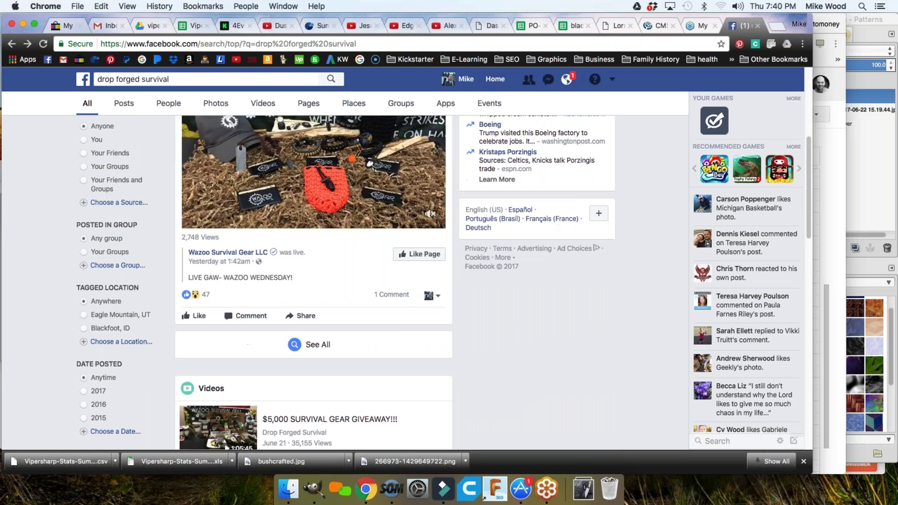
pyautogui.scroll(-3, 314, 281)
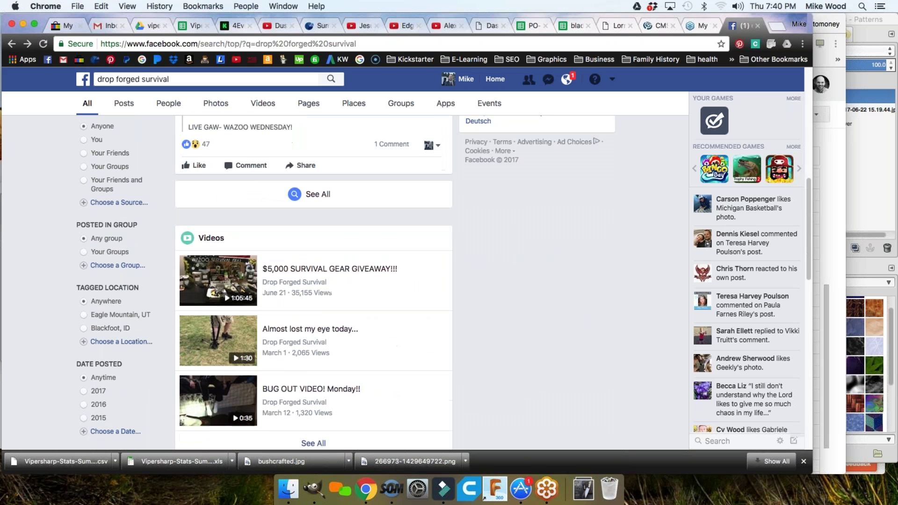
pyautogui.scroll(-2, 314, 280)
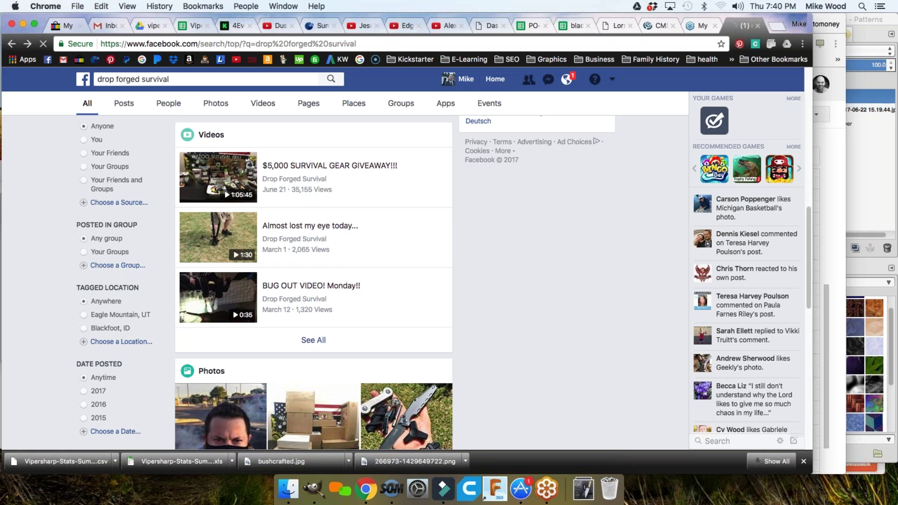
pyautogui.scroll(-1, 369, 273)
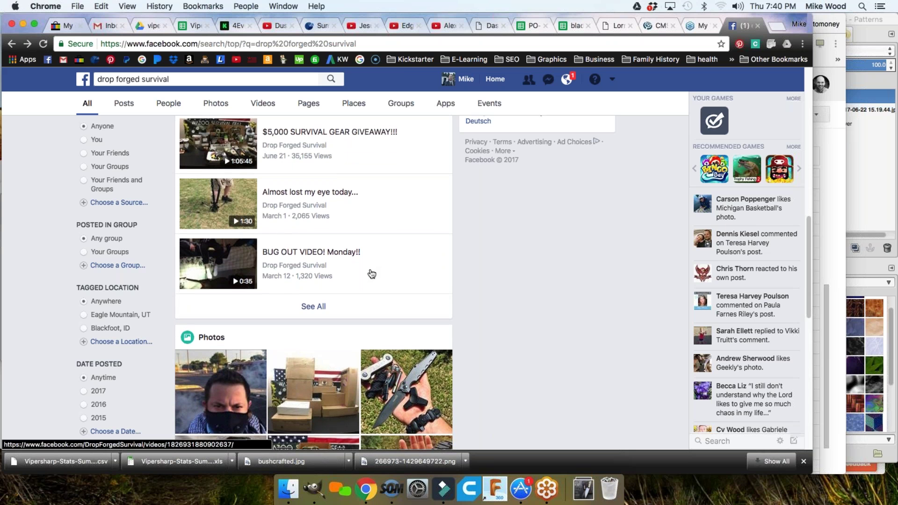
# - Examine the photos and friends' shared posts in the search results and reopen the Drop Forged Survival page
pyautogui.scroll(-5, 372, 274)
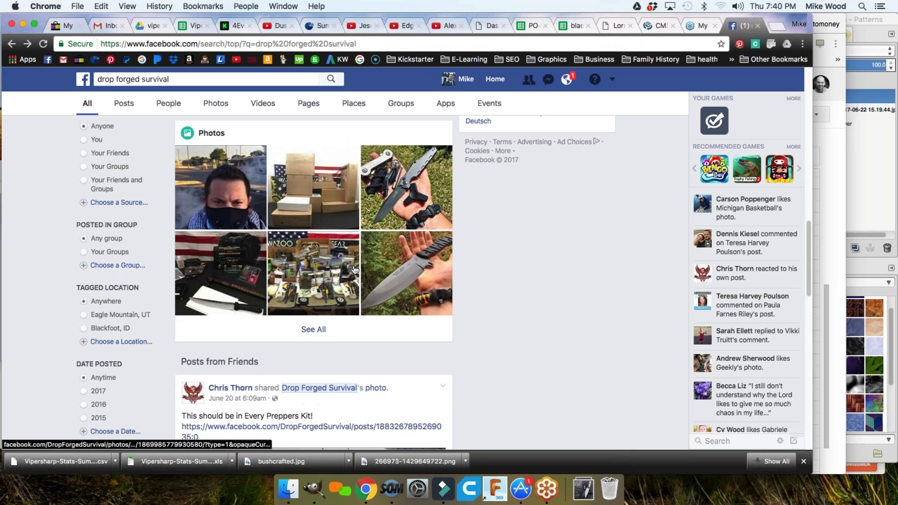
pyautogui.scroll(-2, 355, 270)
pyautogui.scroll(-7, 403, 293)
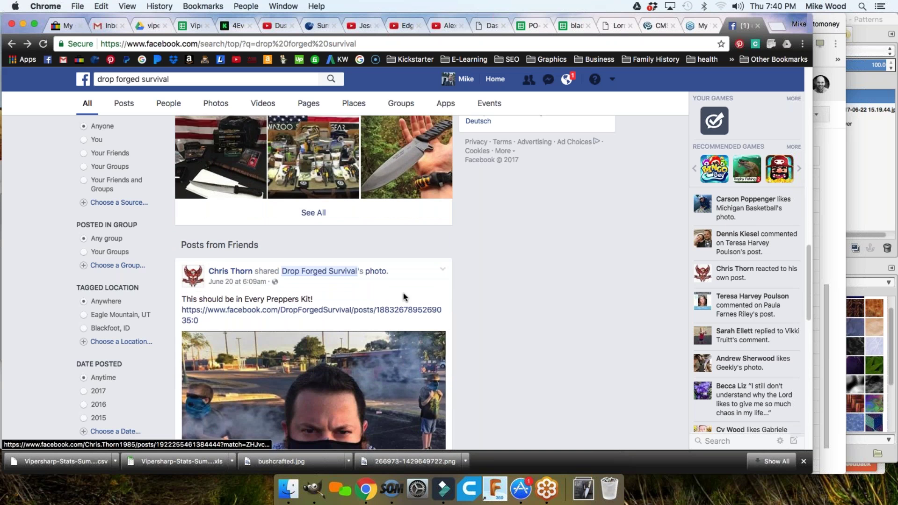
pyautogui.scroll(-1, 447, 294)
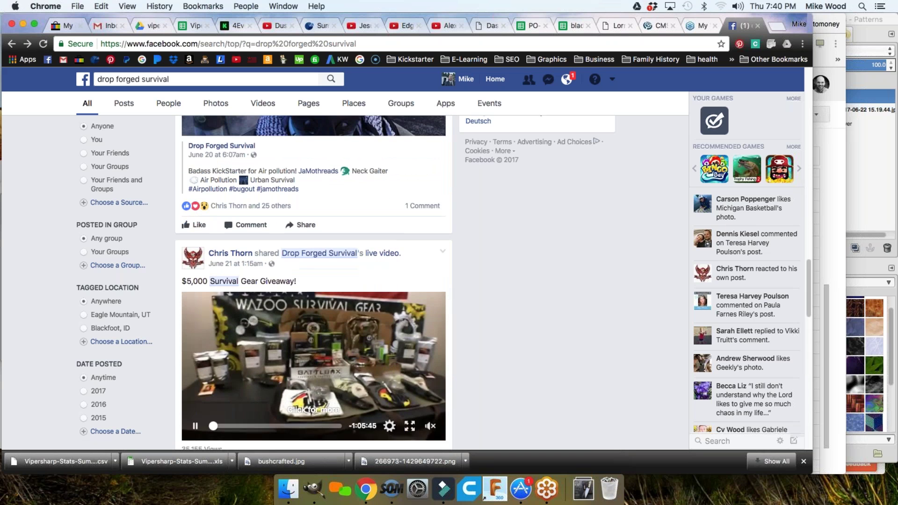
pyautogui.scroll(-5, 393, 281)
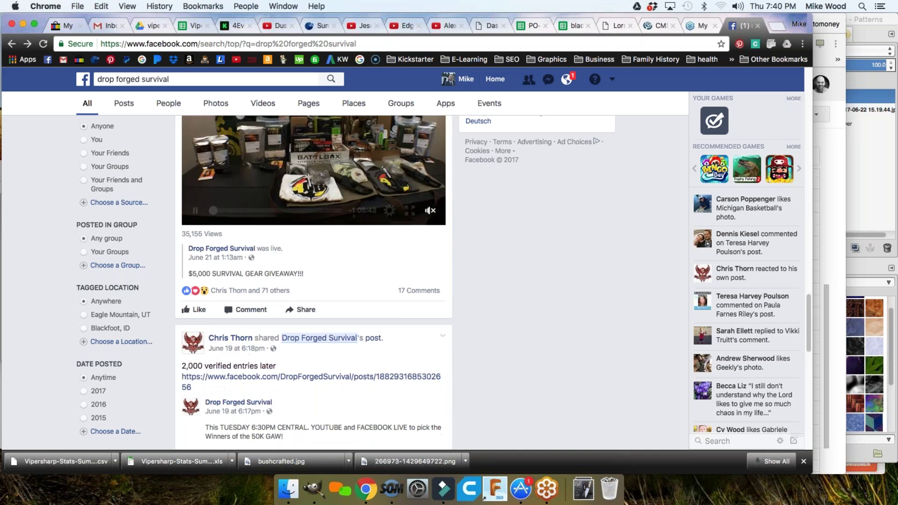
pyautogui.scroll(-4, 245, 409)
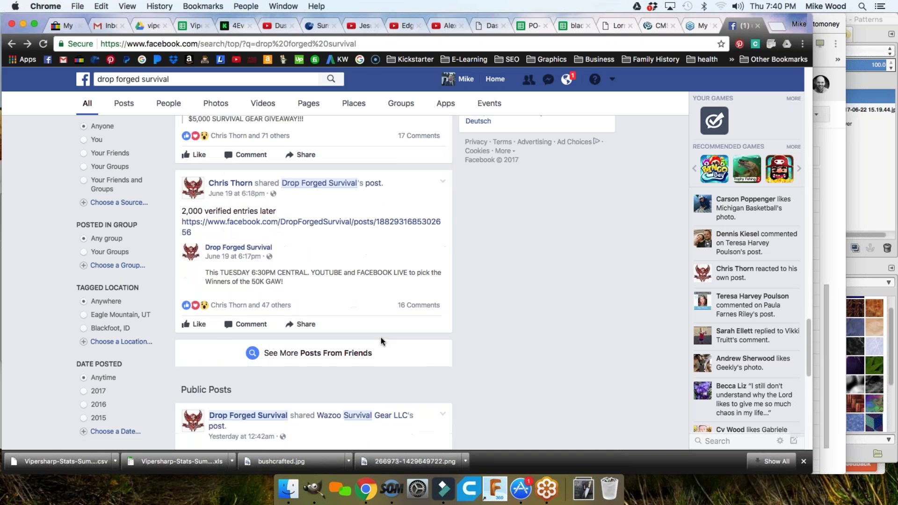
pyautogui.scroll(-1, 381, 341)
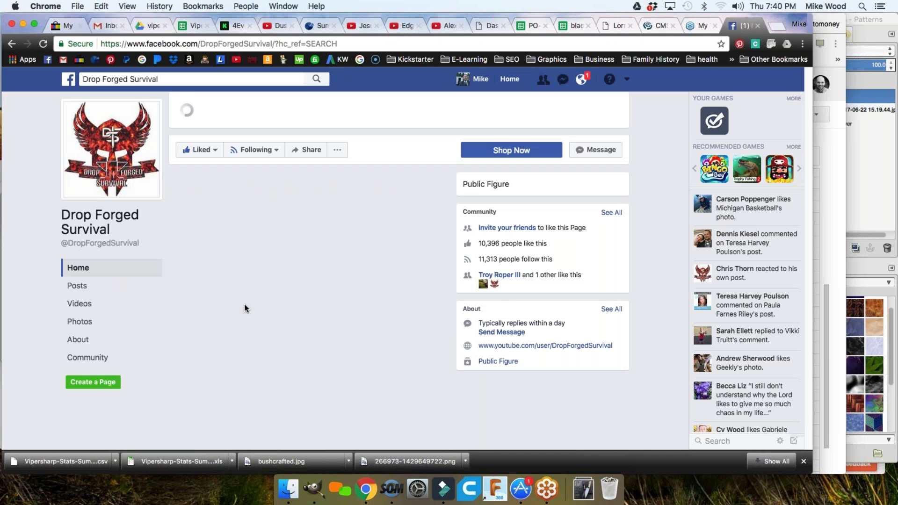
# - Examine the page's pinned Wazoo Survival Gear giveaway post and the shared WAZOO WEDNESDAY live video with its reactions
pyautogui.scroll(-3, 448, 316)
pyautogui.scroll(-3, 448, 316)
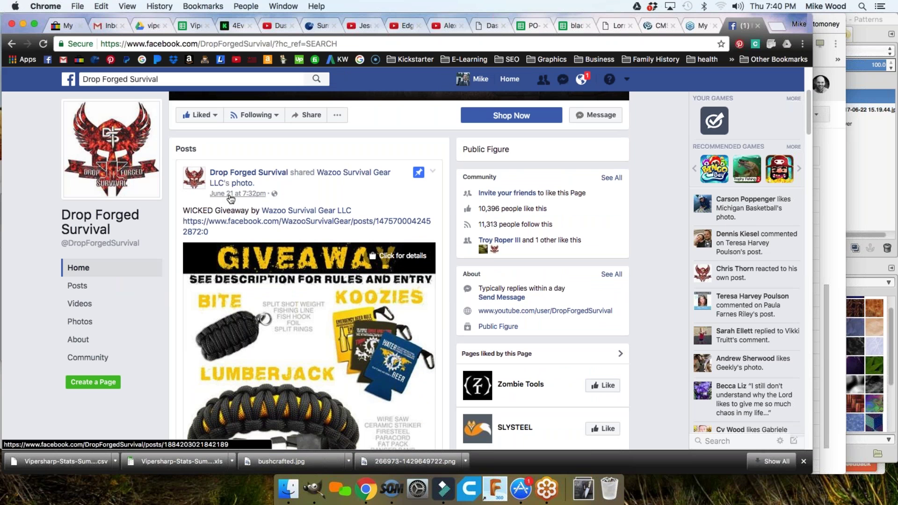
pyautogui.scroll(-10, 451, 264)
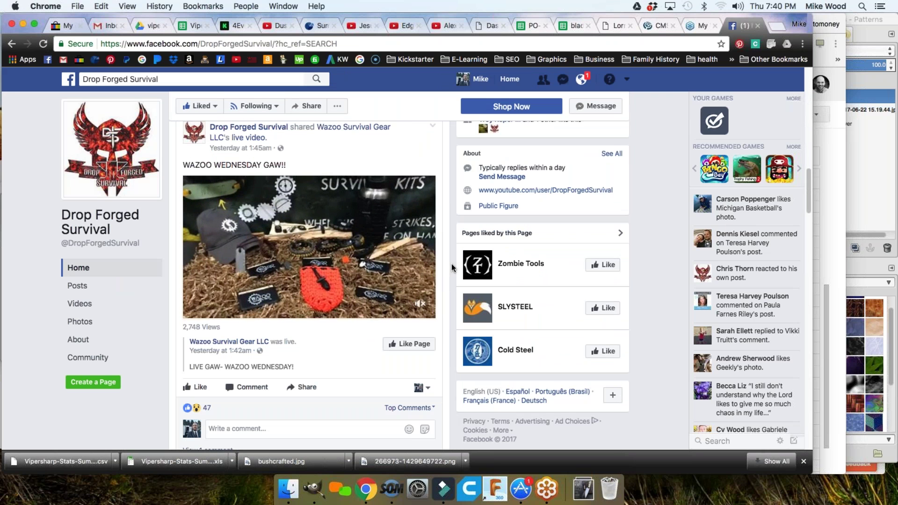
pyautogui.scroll(1, 451, 263)
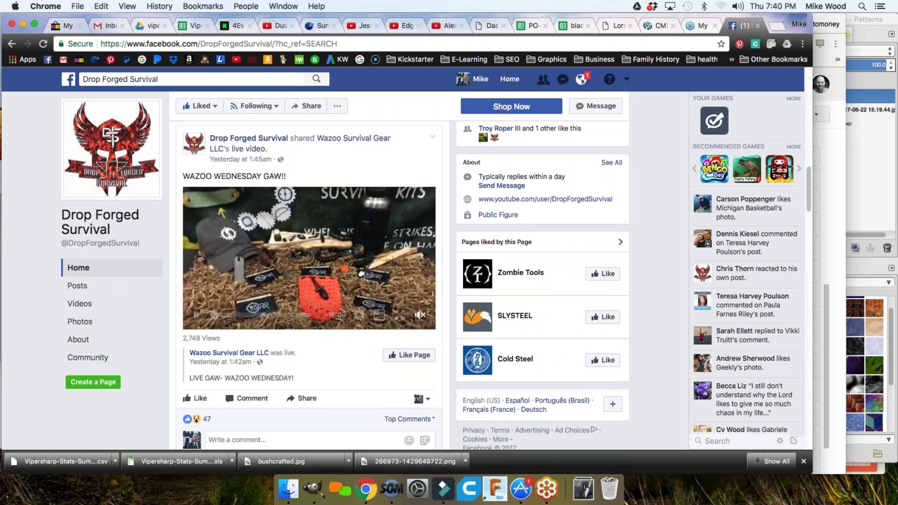
# - Examine the Drop Forged Survival page's giveaway videos, photos and recent posts, including the one asking for help with shipping costs
pyautogui.scroll(-5, 455, 269)
pyautogui.scroll(-6, 453, 267)
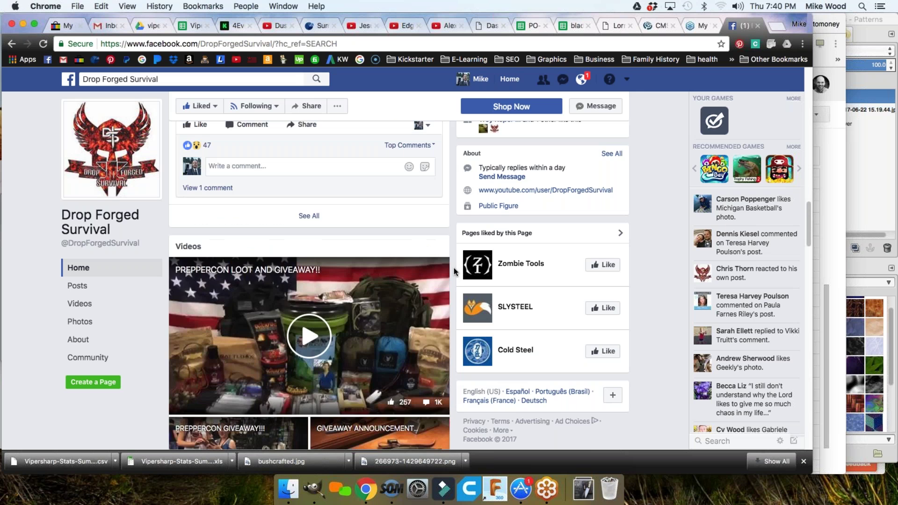
pyautogui.scroll(-5, 454, 268)
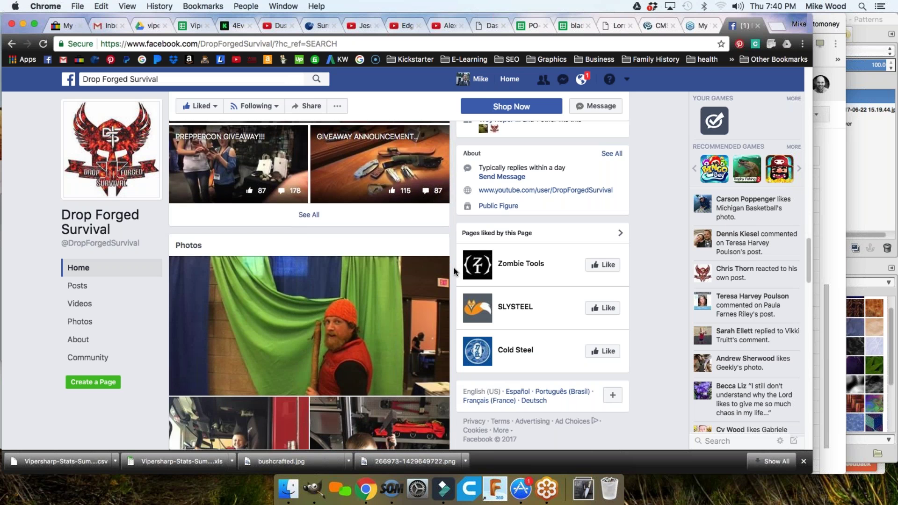
pyautogui.scroll(-7, 454, 268)
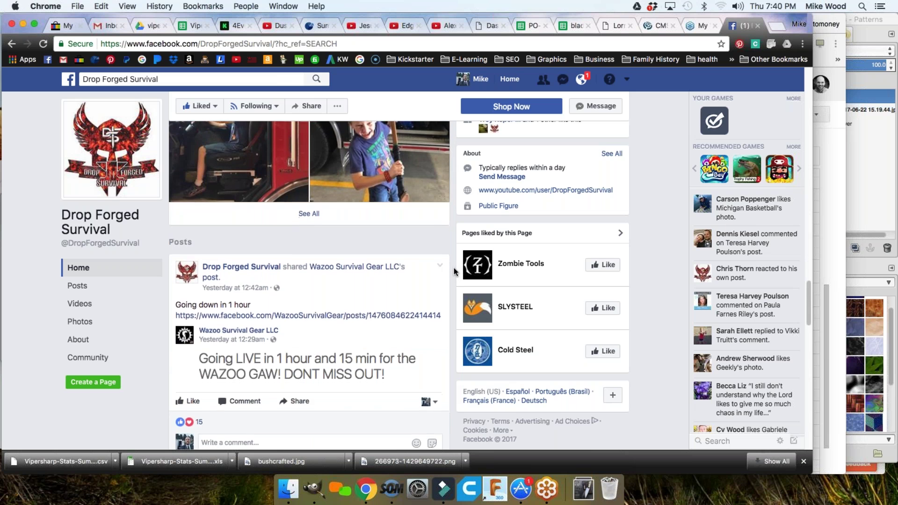
pyautogui.scroll(-2, 454, 268)
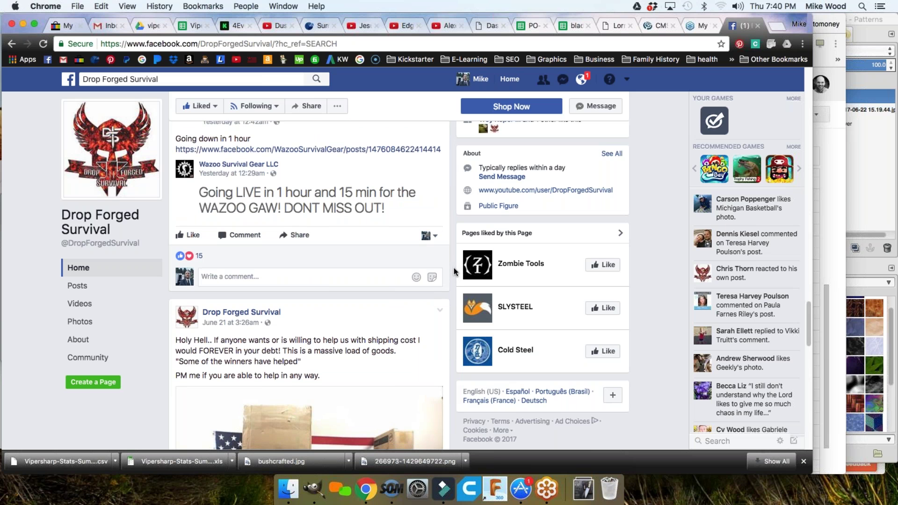
pyautogui.scroll(-1, 454, 268)
pyautogui.scroll(-1, 454, 267)
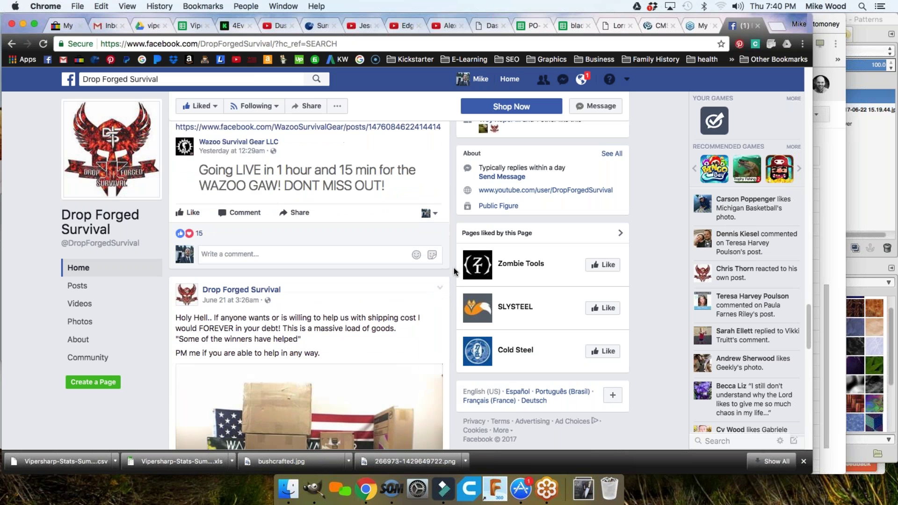
# - Examine the Drop Forged Survival page's shipping-cost post, $5,000 survival gear giveaway live video and go-live announcement, including reactions, shares and comments
pyautogui.scroll(-1, 454, 268)
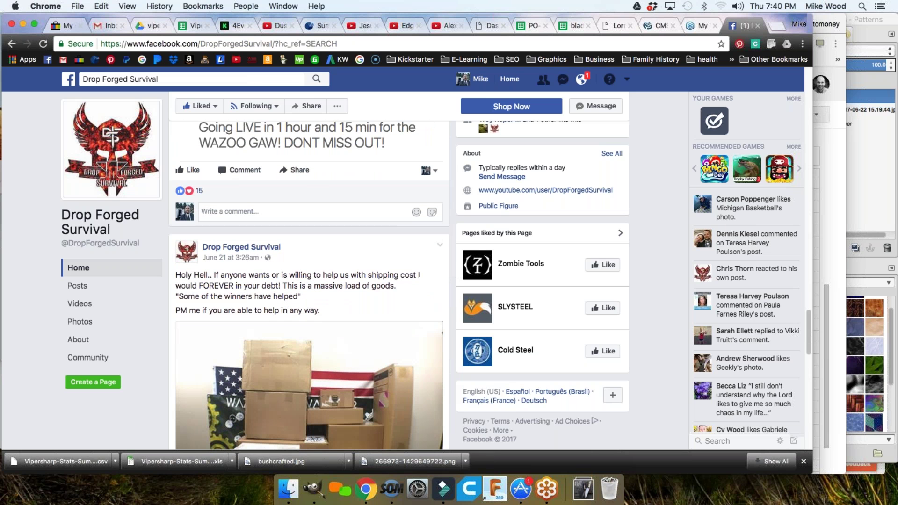
pyautogui.scroll(-5, 442, 285)
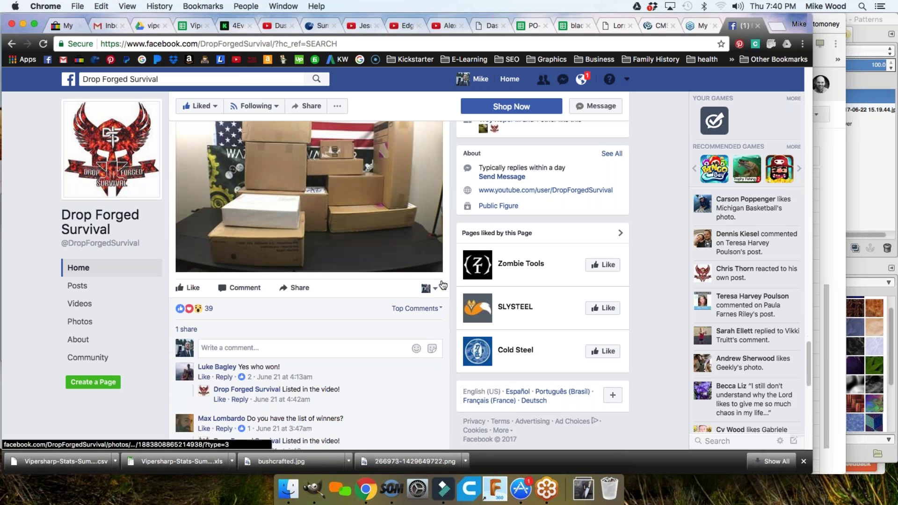
pyautogui.scroll(-4, 443, 284)
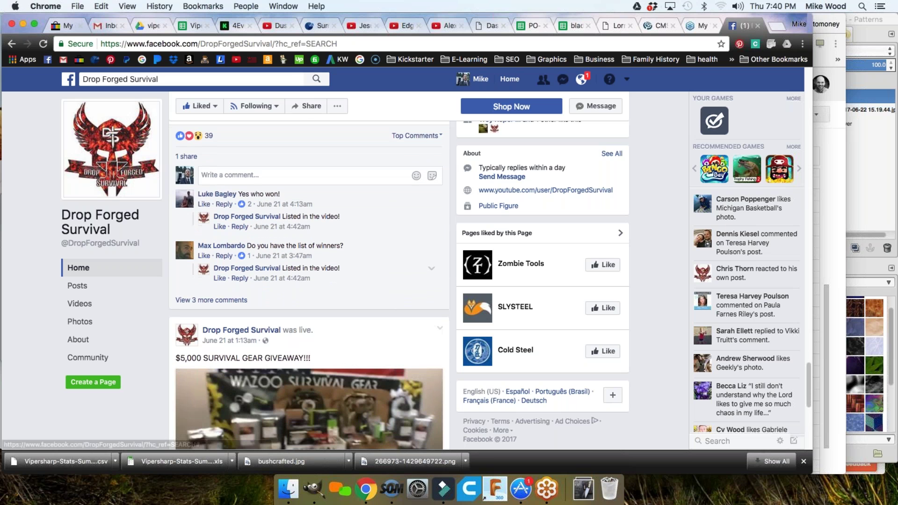
pyautogui.scroll(-2, 334, 288)
pyautogui.scroll(-5, 446, 281)
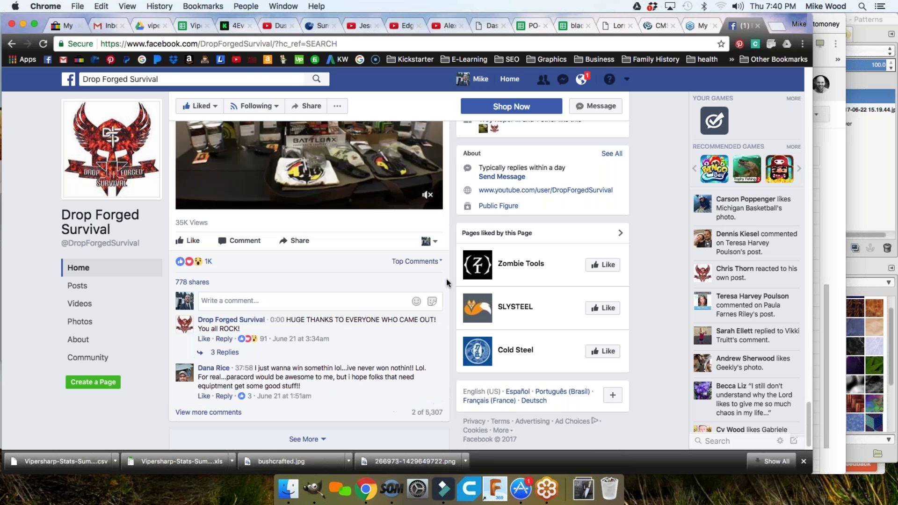
pyautogui.scroll(-3, 446, 279)
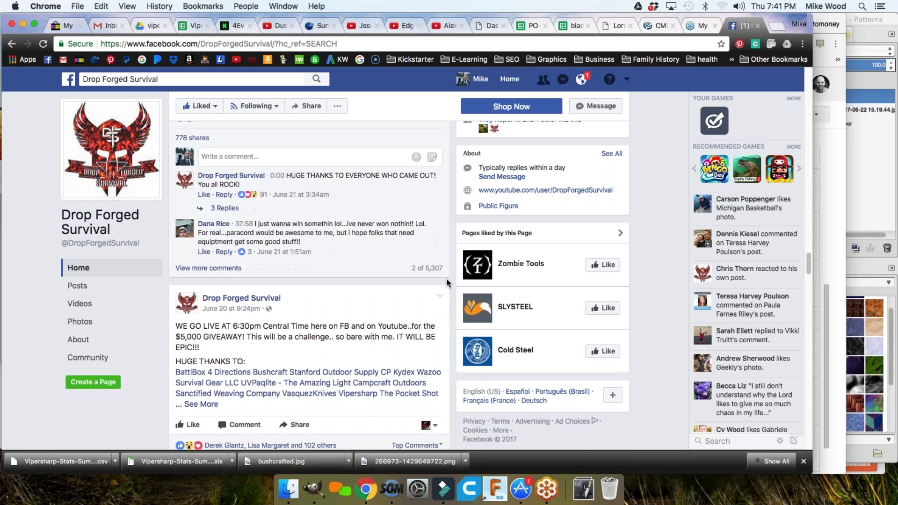
pyautogui.scroll(-2, 446, 279)
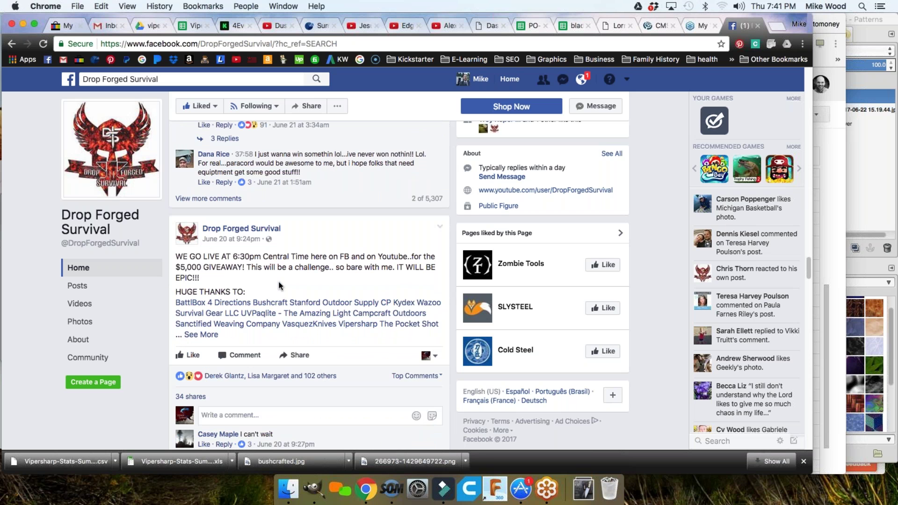
# - Examine the page's older posts, including the air pollution Kickstarter, 50K giveaway and Every Day Carry ones, and return to the page header
pyautogui.scroll(-6, 280, 286)
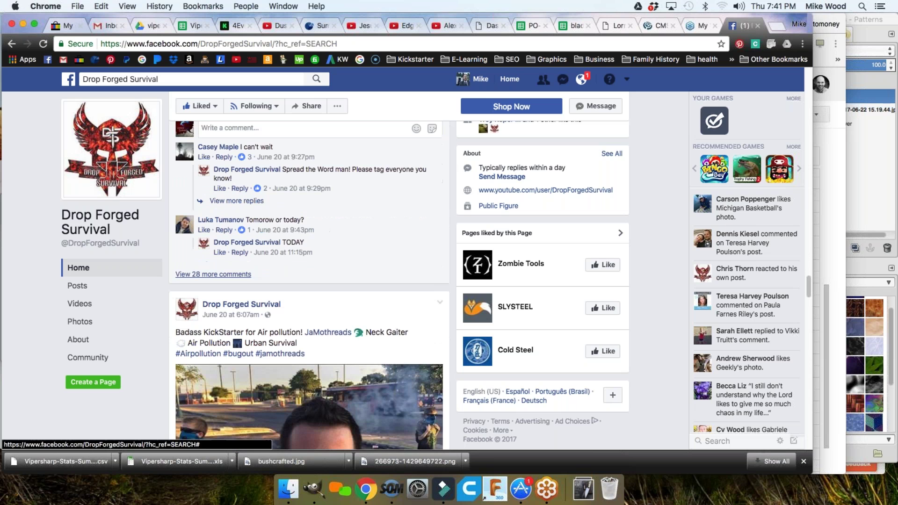
pyautogui.scroll(-1, 309, 286)
pyautogui.scroll(-8, 450, 287)
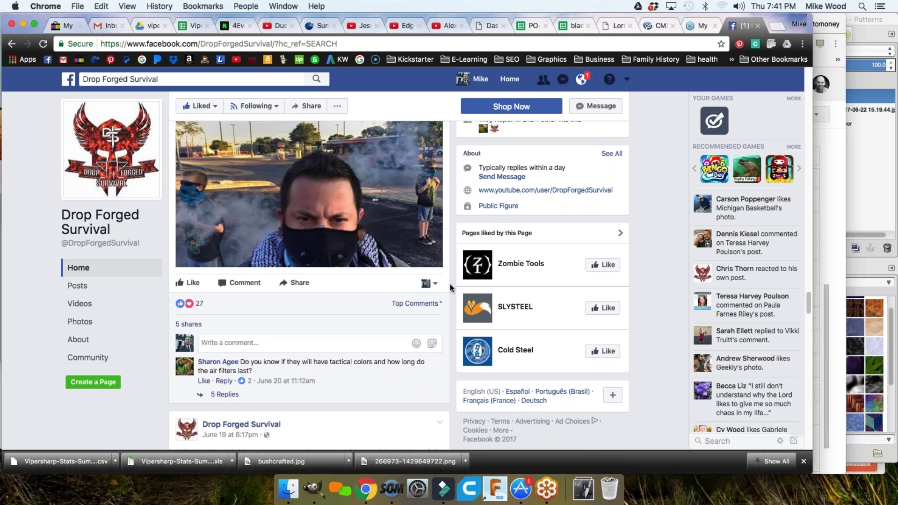
pyautogui.scroll(-2, 450, 287)
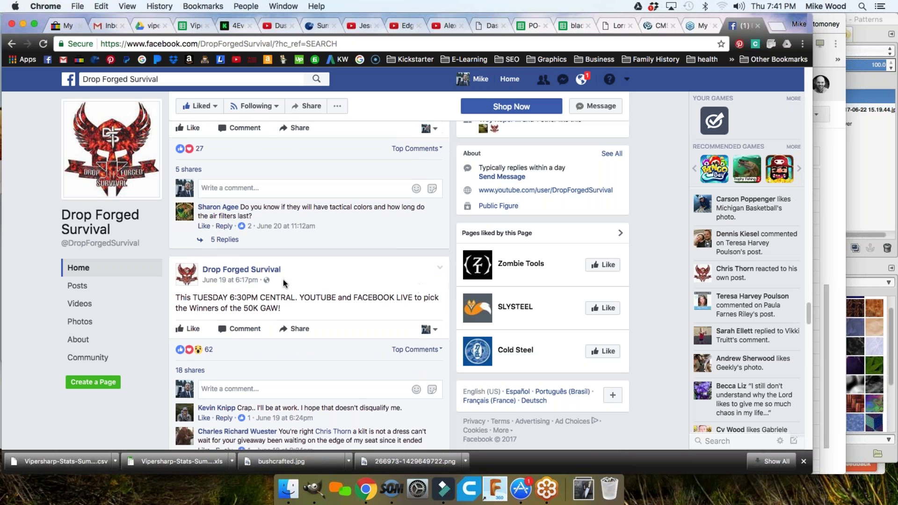
pyautogui.scroll(-5, 355, 289)
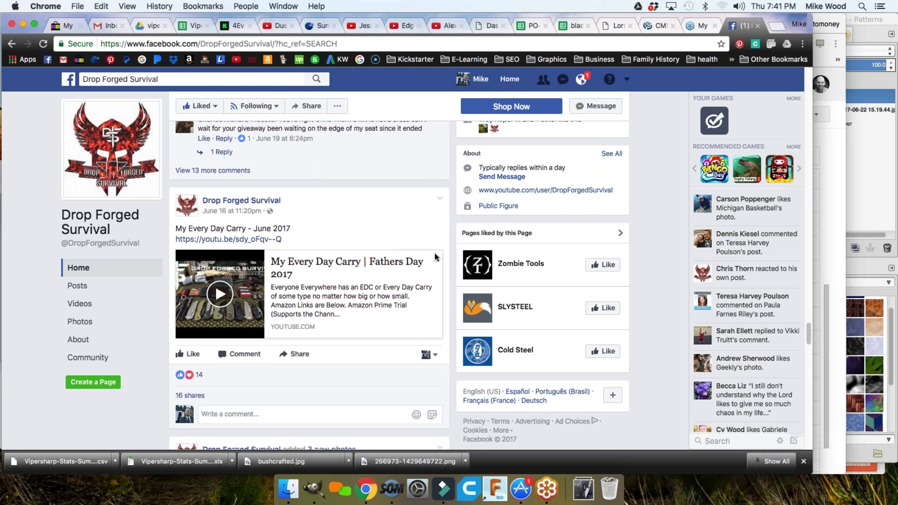
pyautogui.scroll(-3, 440, 260)
pyautogui.scroll(-20, 446, 261)
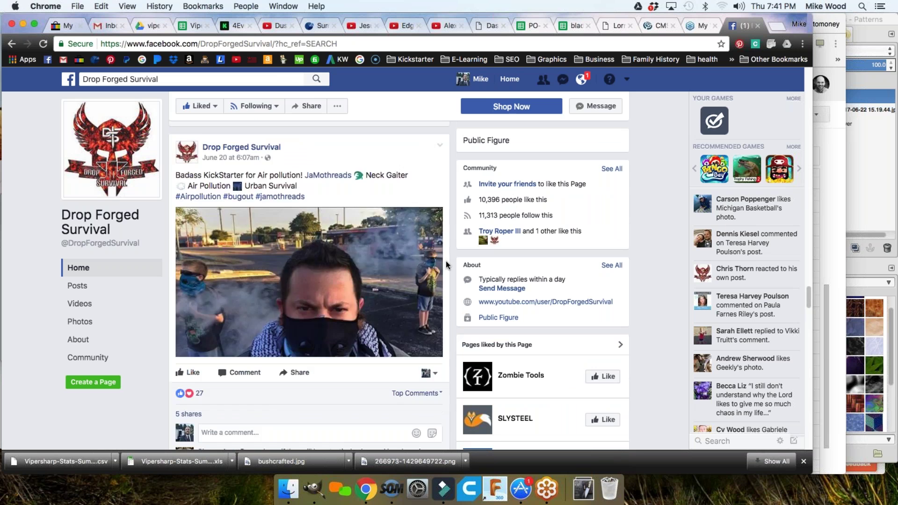
pyautogui.scroll(20, 445, 261)
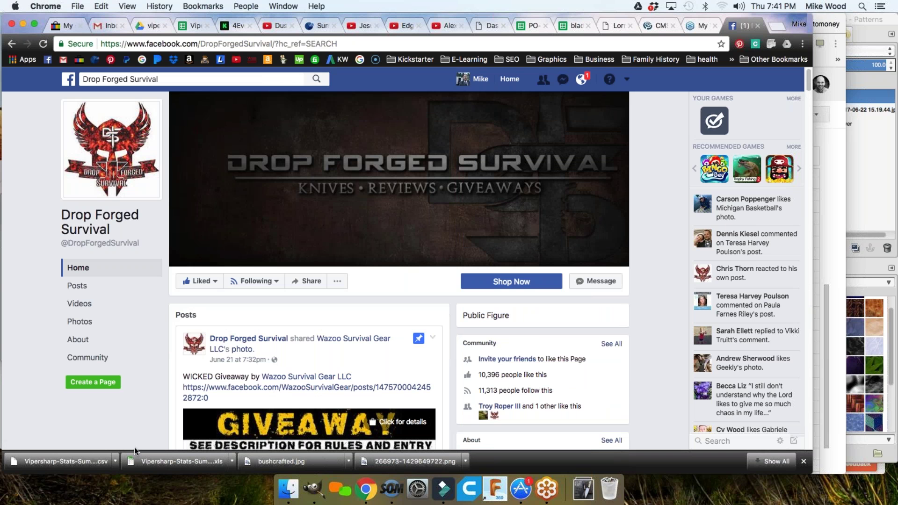
pyautogui.click(136, 461)
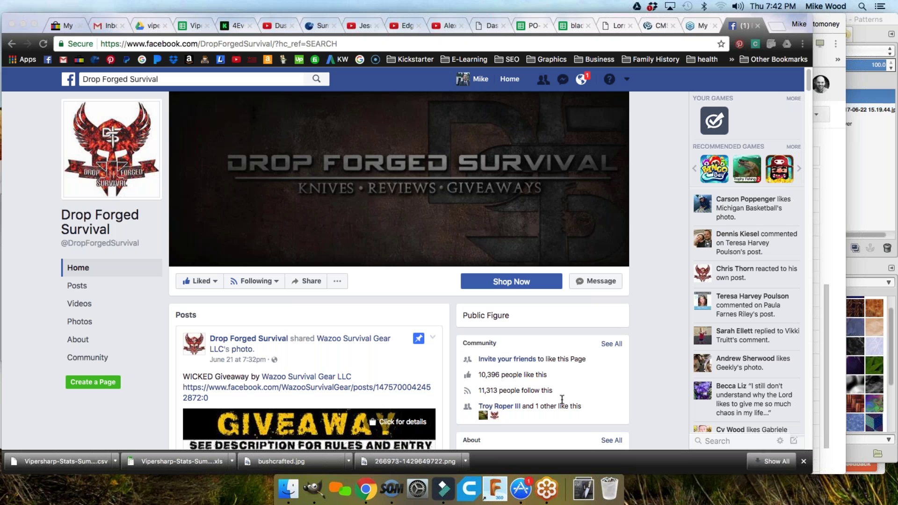
# - Switch to the other Chrome window and show the Webinars By Topic list on elsmentor.com
pyautogui.click(824, 137)
pyautogui.click(513, 27)
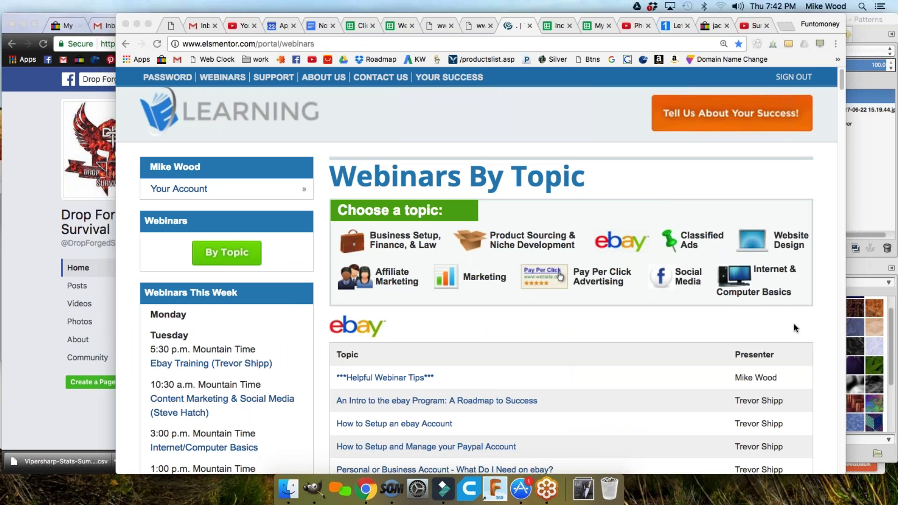
pyautogui.scroll(-1, 484, 306)
pyautogui.scroll(-5, 485, 301)
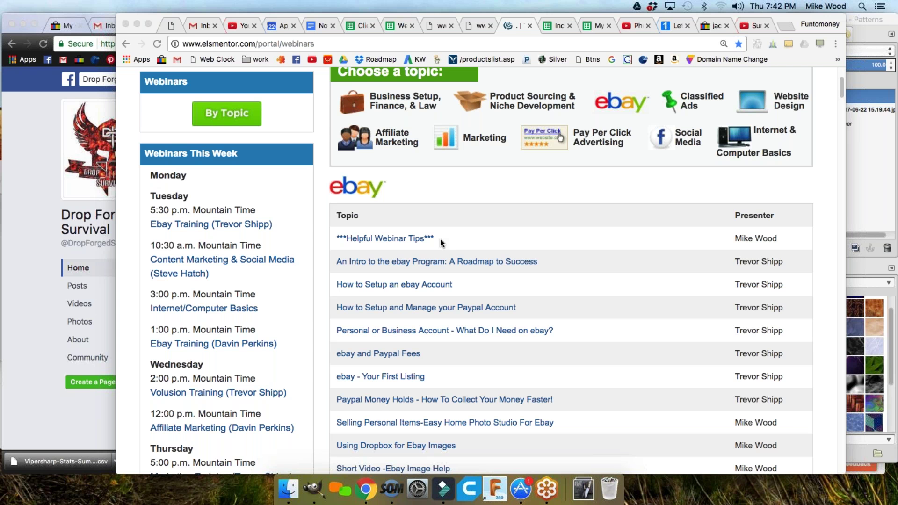
# - Search the webinar list for "facebook", step through the matches to the Social Marketing section, and return to the start of the page
pyautogui.click(663, 193)
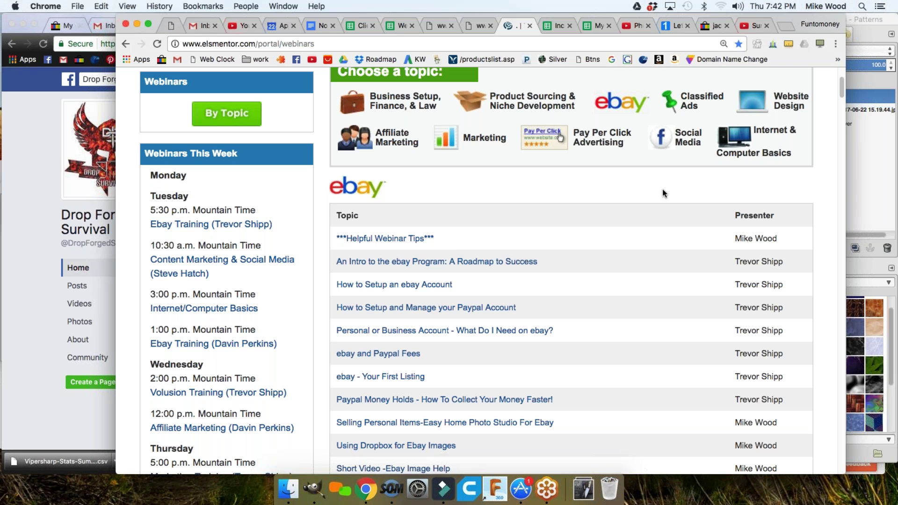
pyautogui.press('super+f')
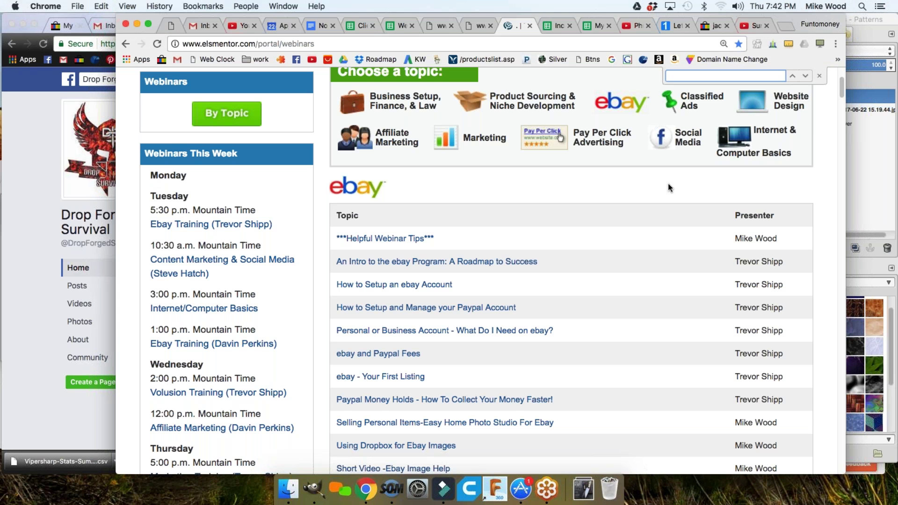
pyautogui.write('facebook')
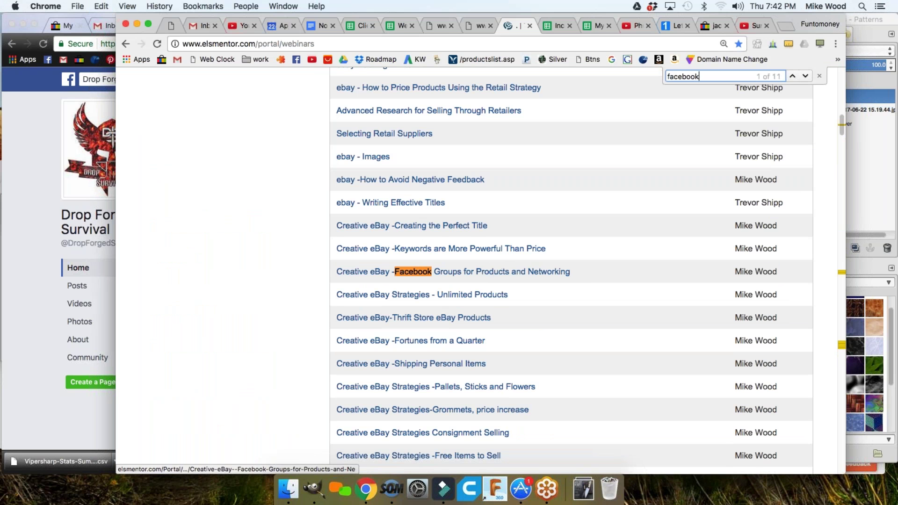
pyautogui.click(805, 76)
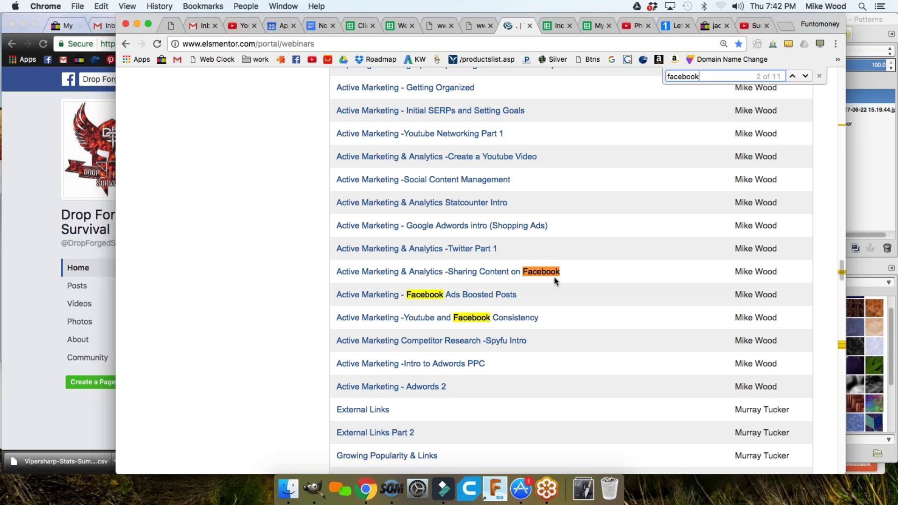
pyautogui.press('Return')
pyautogui.press('Return')
pyautogui.press('Return')
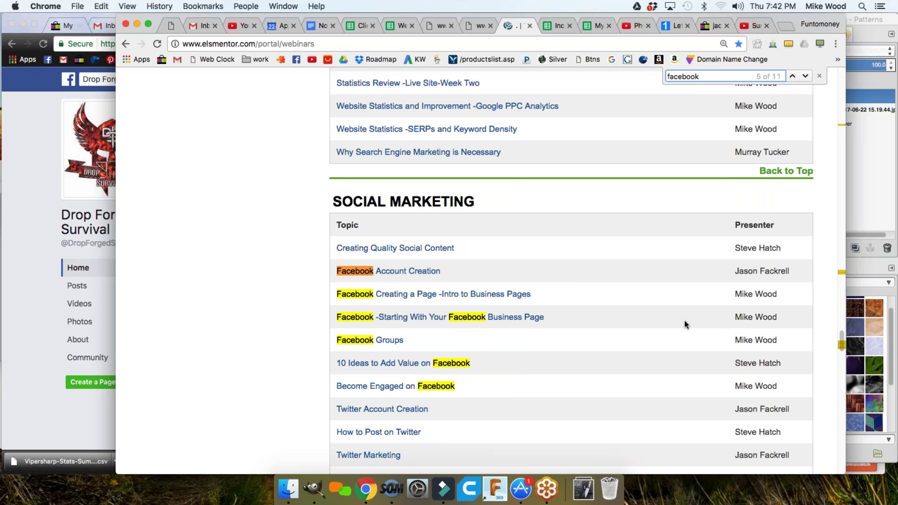
pyautogui.click(795, 170)
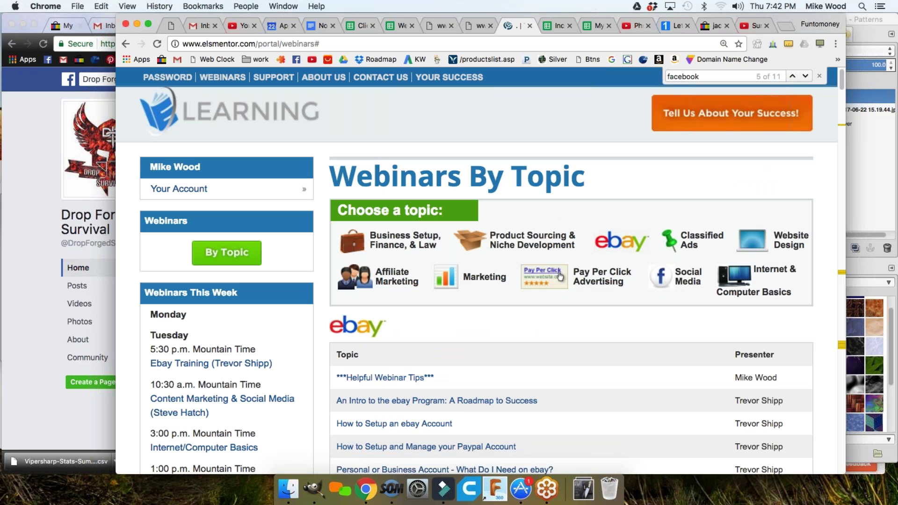